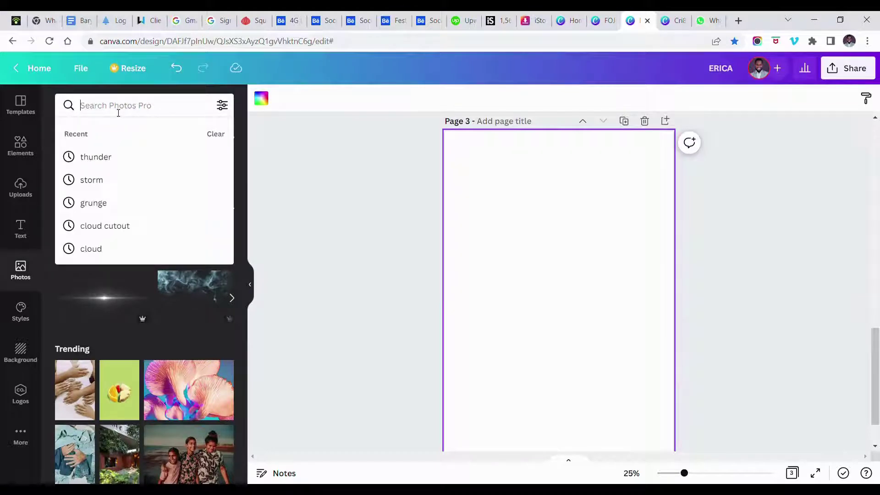
Search the photos for "lightning storm" and add the dark, wide lightning photo to page 3
text(s)
key(BackSpace)
text(lightn)
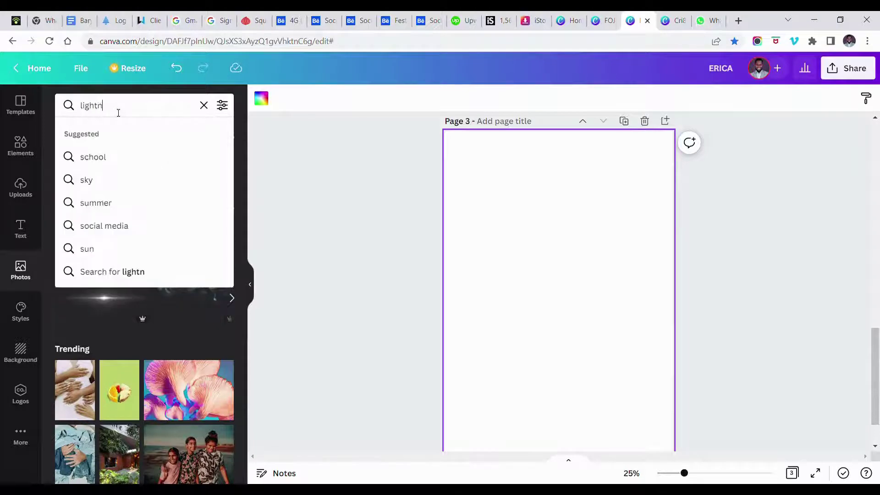
text(ing storm)
key(Return)
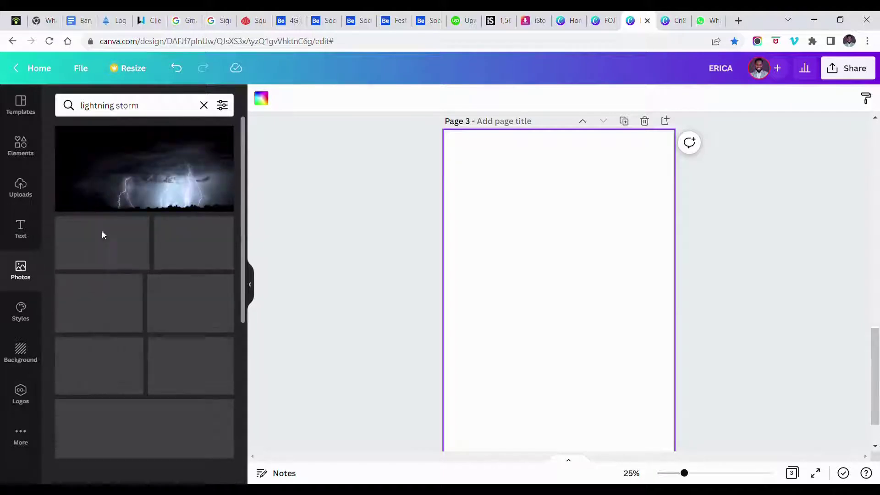
click(144, 177)
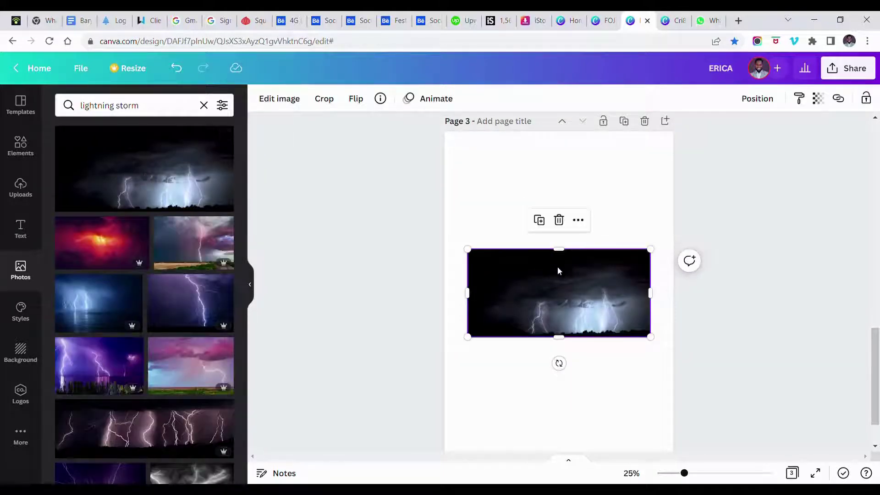
Enlarge the lightning photo from the page's top edge until it spans the full width and most of the height of page 3
drag(467, 249, 298, 121)
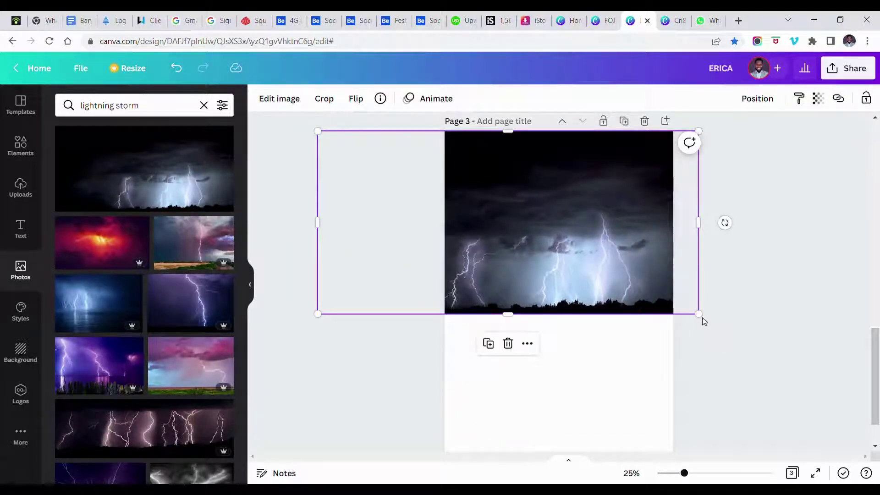
drag(702, 314, 821, 400)
scroll(821, 401, down, 1)
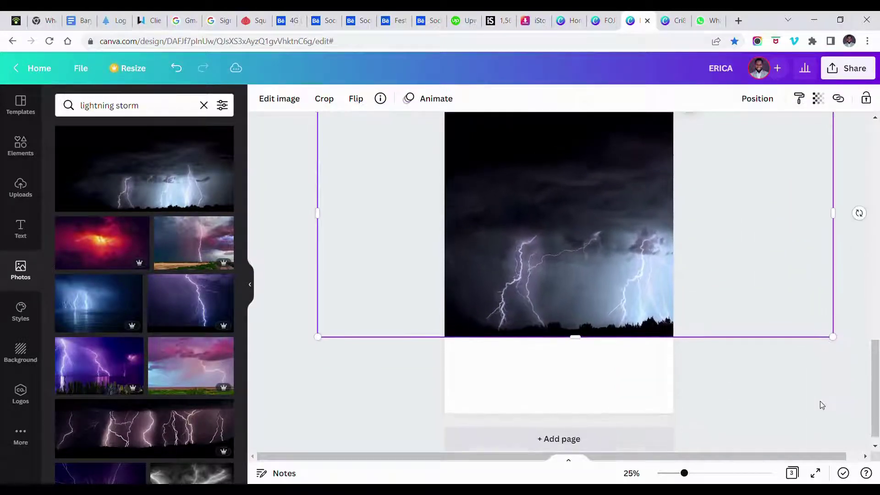
scroll(821, 401, up, 2)
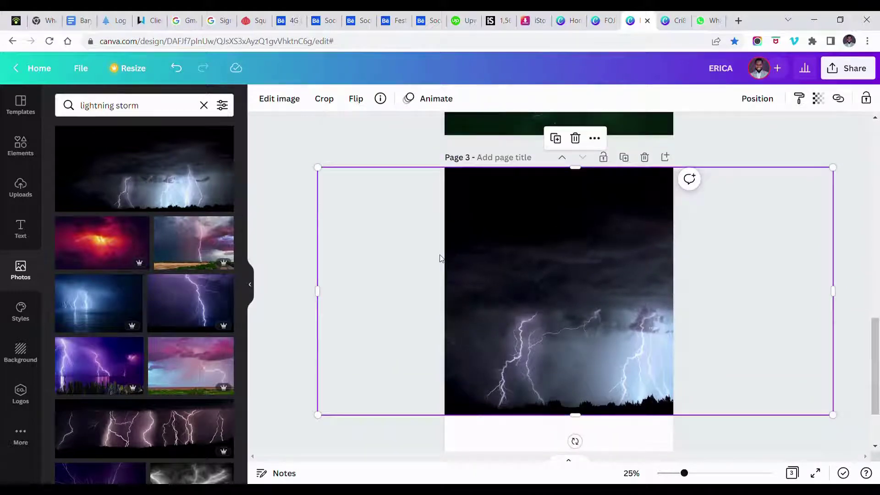
Adjust the lightning photo to brightness -5, contrast 11 and tint 8, and lower its saturation slightly
click(280, 99)
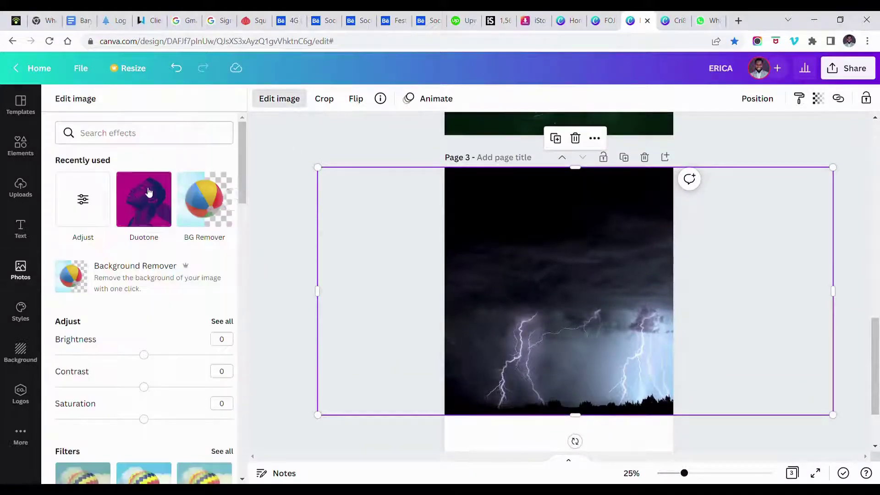
click(91, 206)
drag(146, 152, 140, 150)
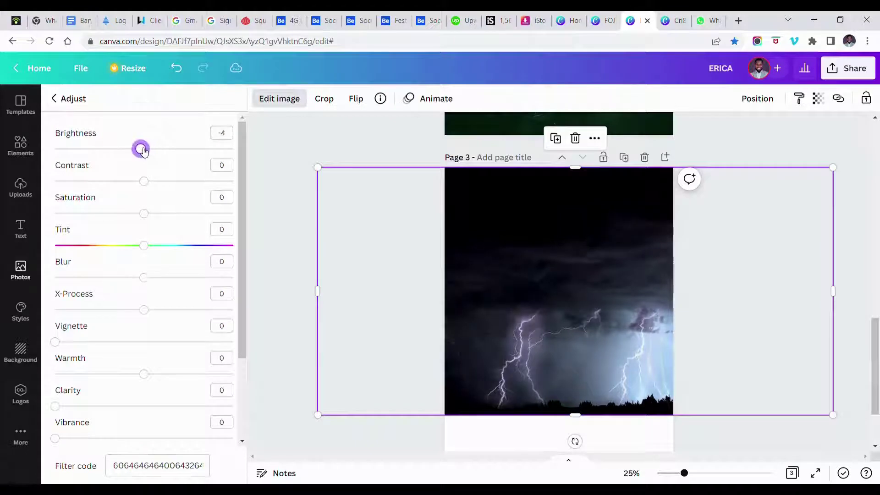
drag(143, 181, 158, 190)
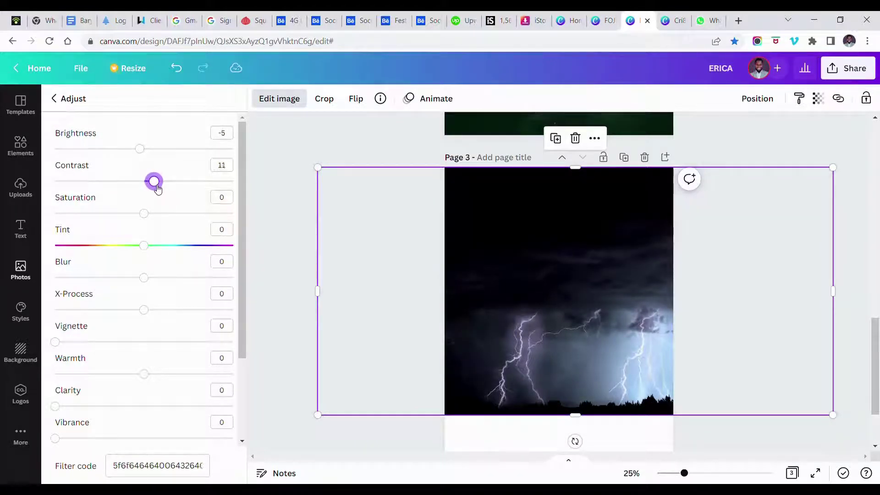
drag(146, 220, 142, 220)
drag(148, 249, 155, 250)
Set the lightning photo's highlights to 28, shadows to -14 and clarity to 63, and raise its vibrance
scroll(153, 250, down, 3)
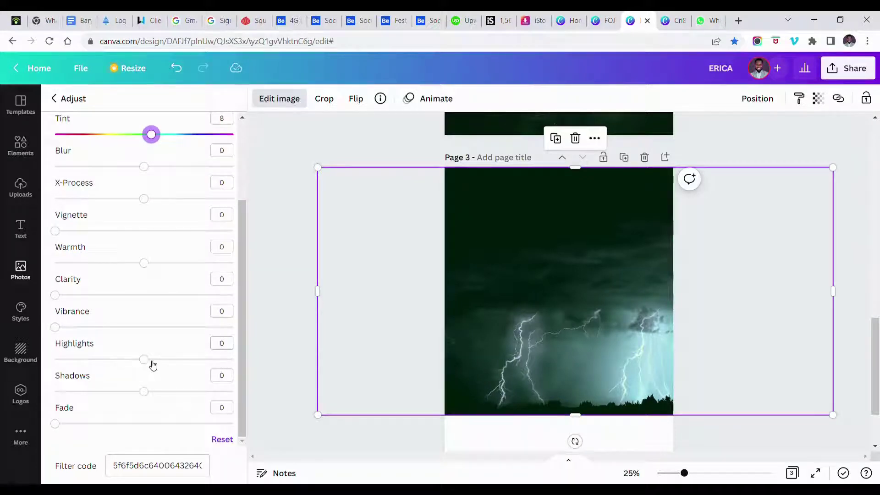
drag(144, 360, 173, 364)
drag(143, 391, 135, 394)
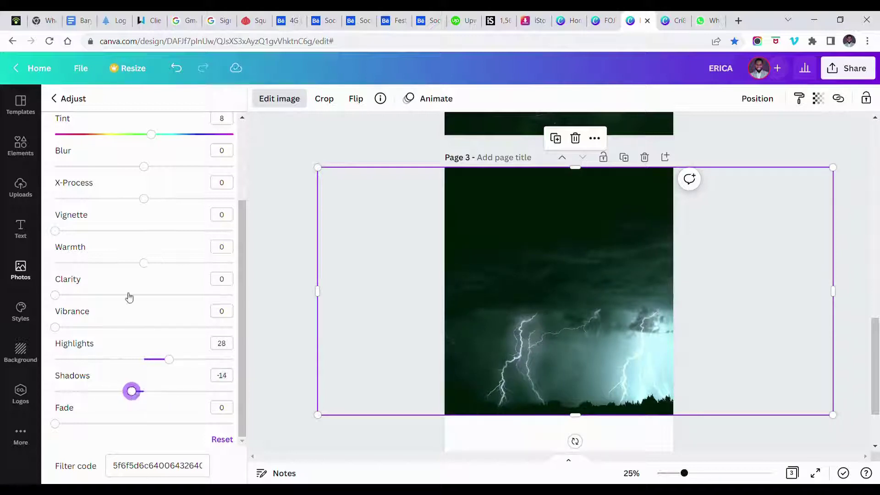
drag(110, 295, 167, 297)
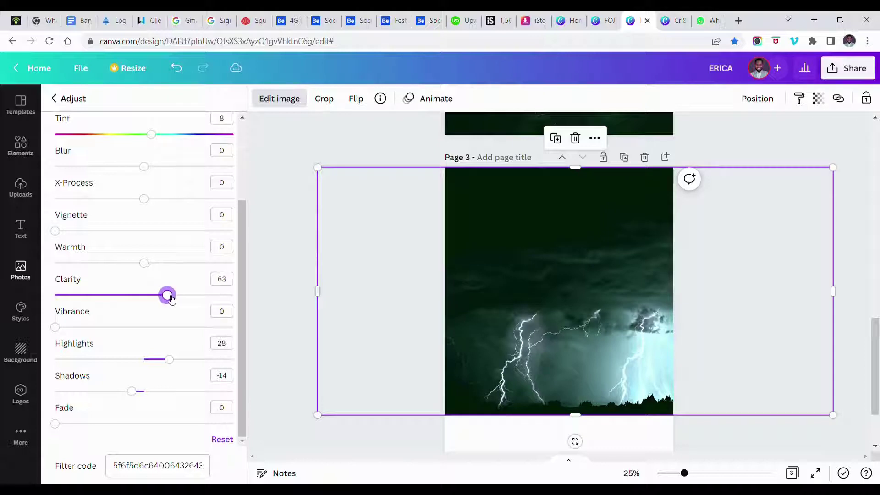
drag(110, 328, 94, 328)
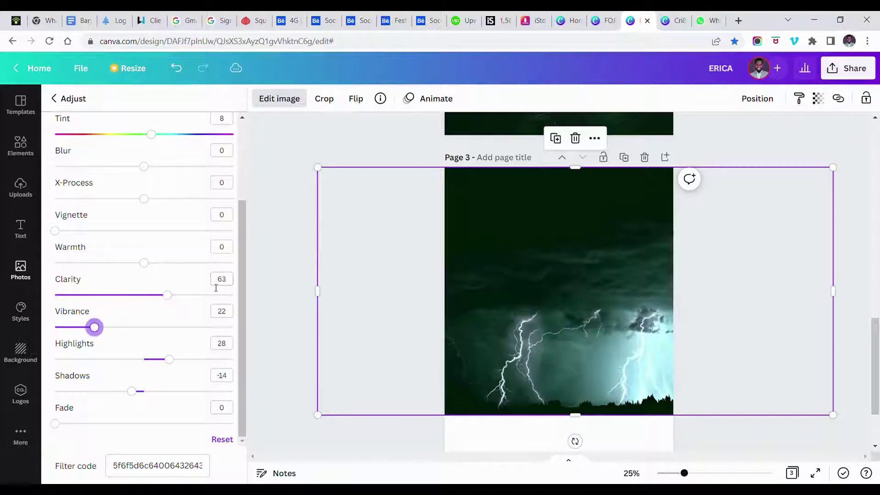
click(120, 328)
click(273, 364)
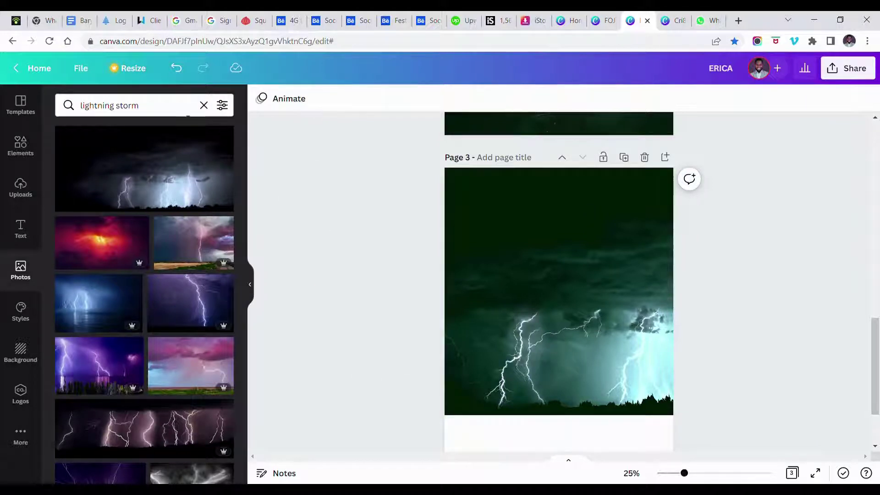
Search the photos for "dark clouds" and look through the results for a mountain landscape
click(204, 105)
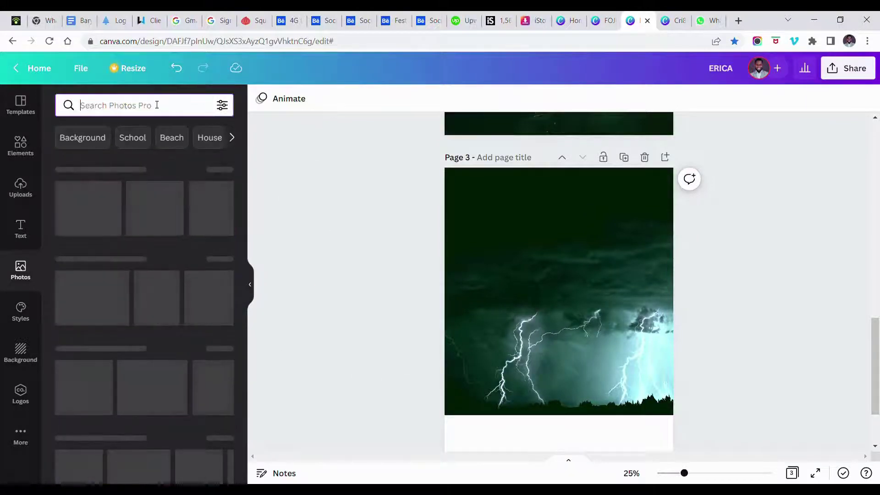
text(dark clouds)
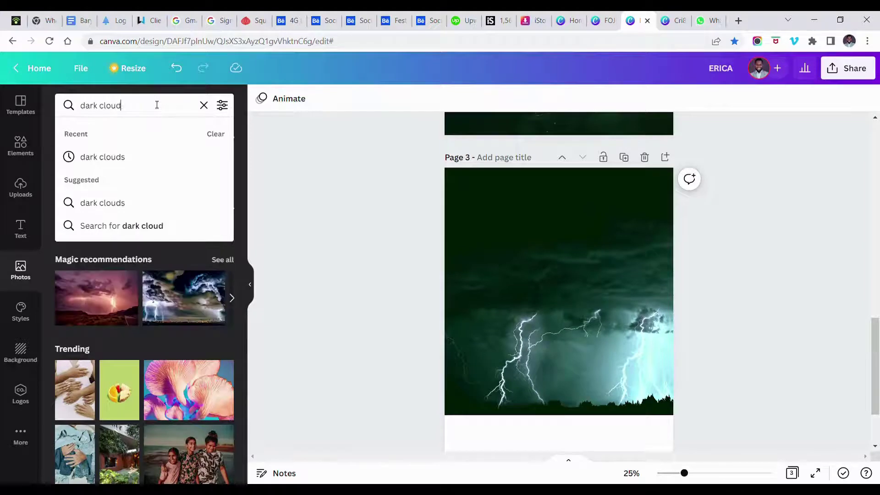
key(Return)
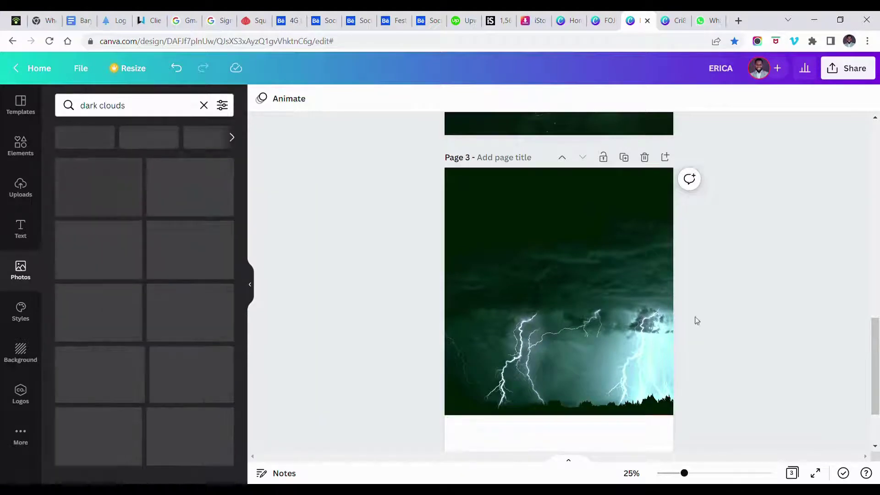
scroll(735, 225, down, 2)
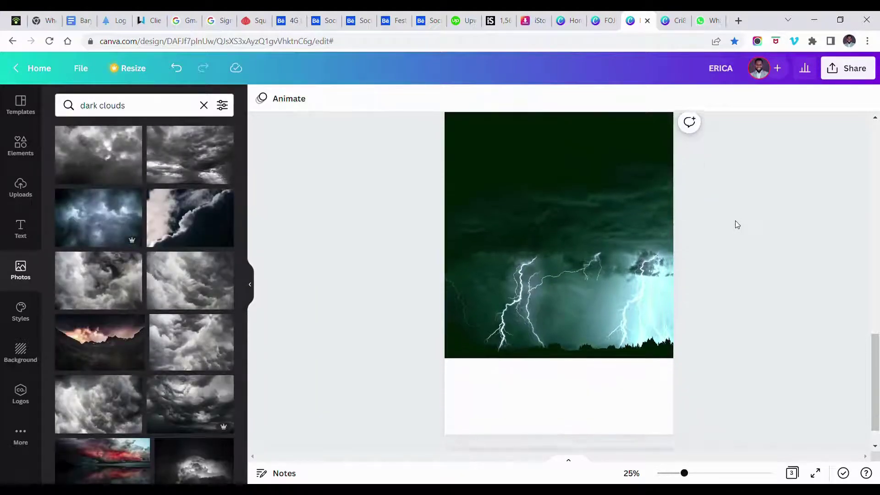
scroll(206, 320, down, 3)
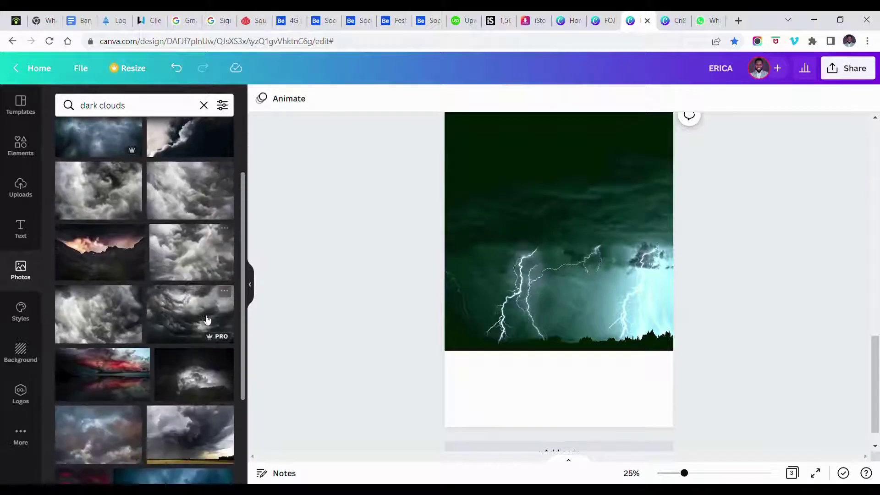
scroll(207, 320, down, 1)
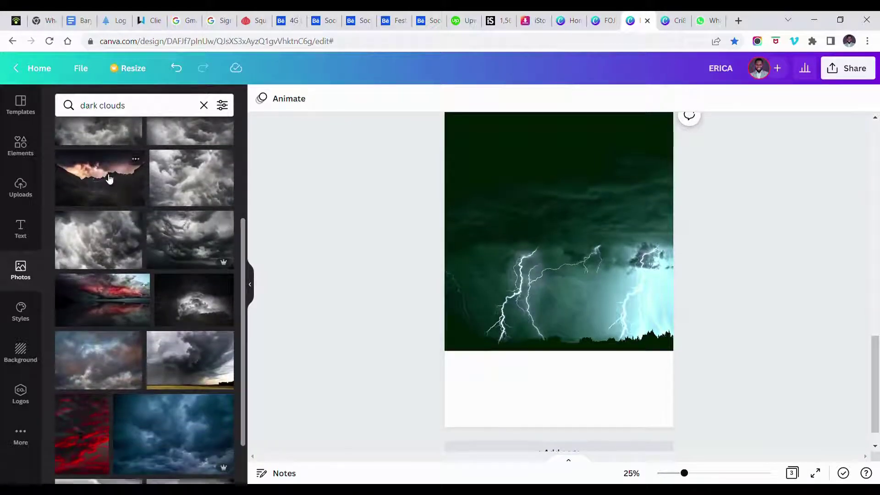
Add the dark mountain valley photo with glowing clouds, align it to the page's bottom edge and enlarge it to the full page width
click(109, 179)
drag(576, 288, 555, 397)
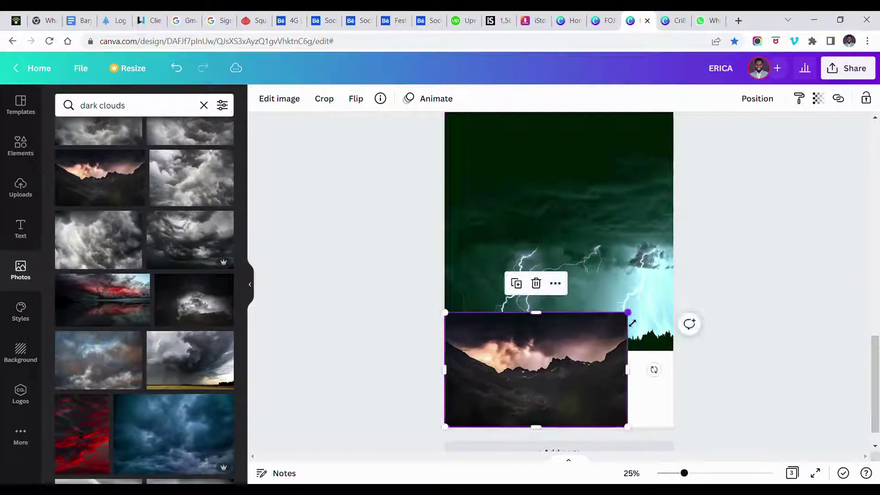
drag(632, 323, 675, 284)
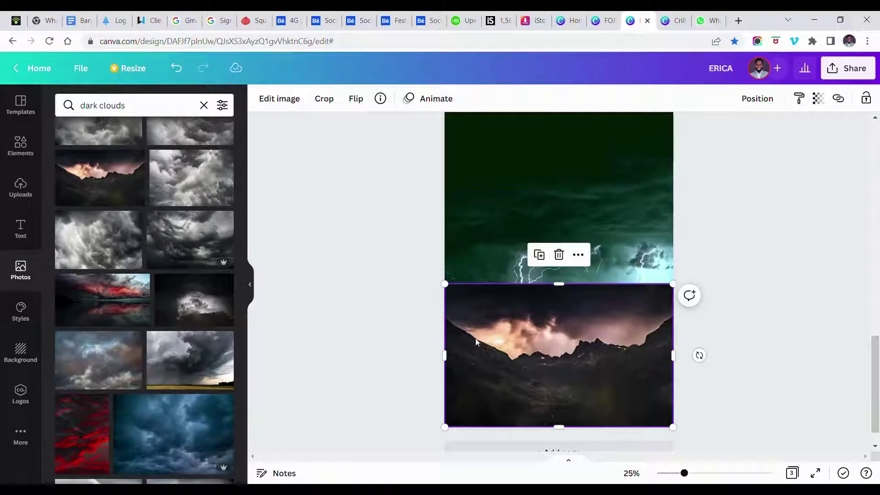
Remove the sky from the mountain photo with the Background Remover and apply the result
scroll(576, 347, up, 5)
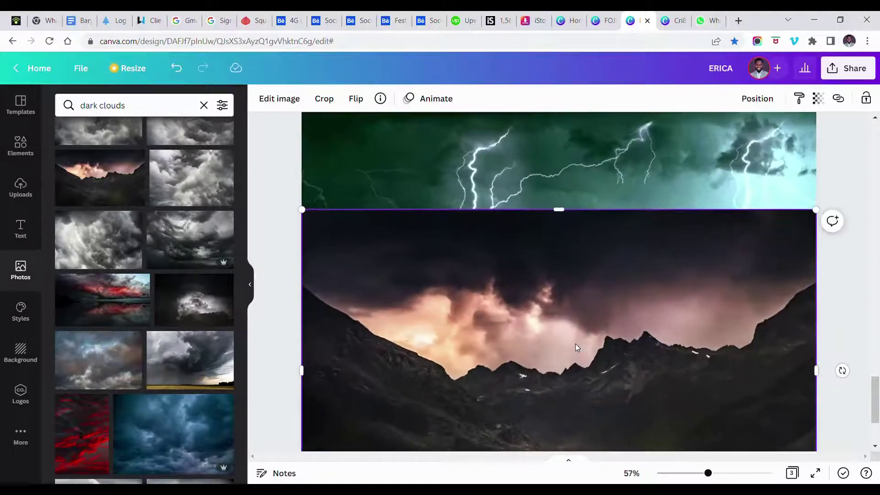
scroll(576, 347, down, 4)
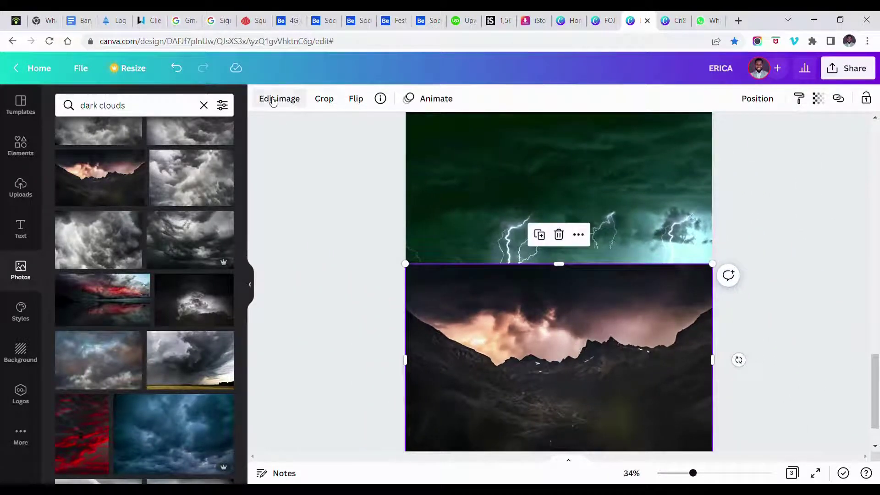
click(274, 98)
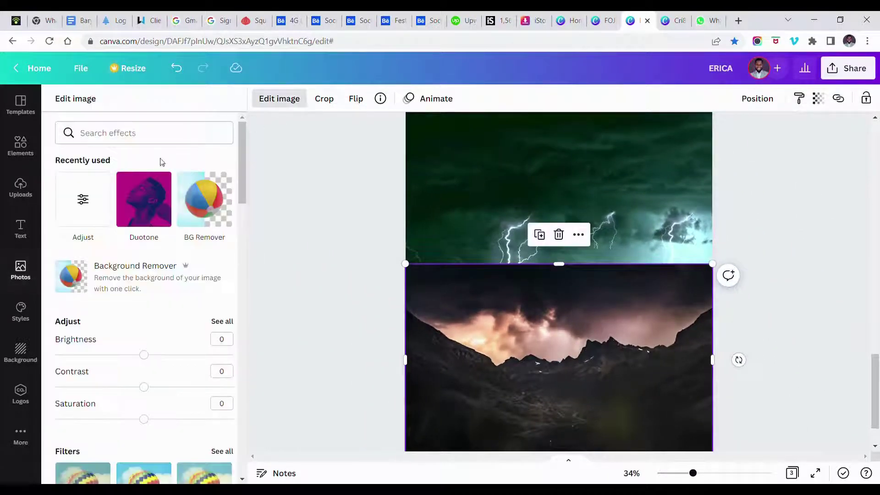
click(207, 214)
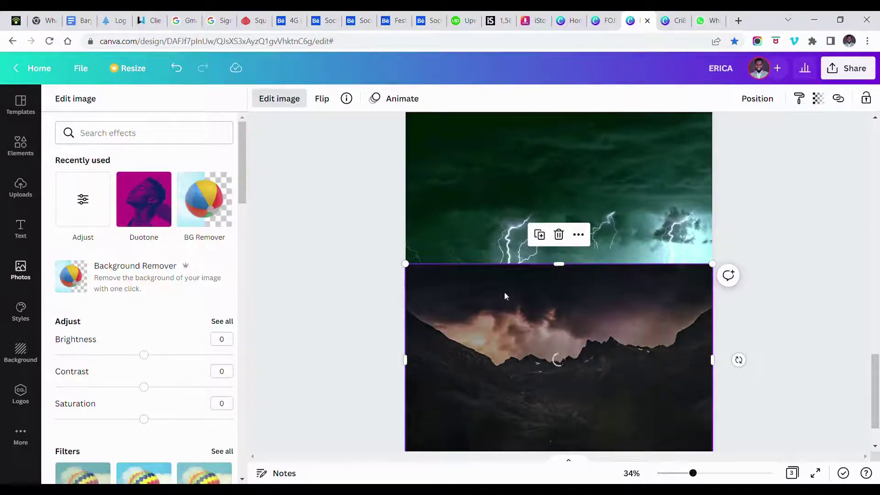
scroll(505, 292, down, 1)
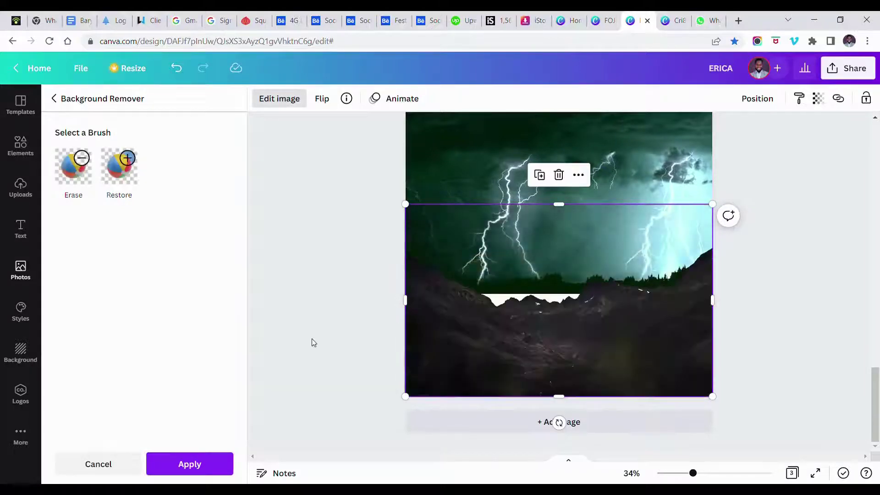
click(201, 466)
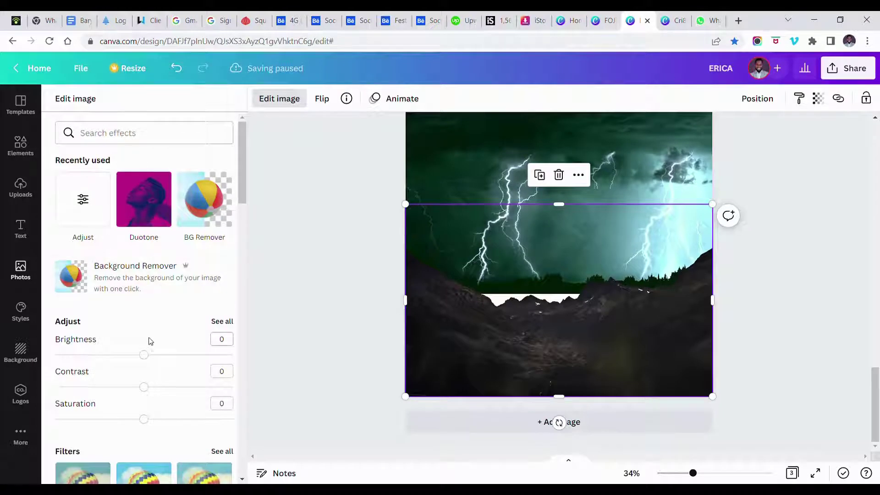
Adjust the mountain photo to tint 10, brightness -7, contrast 21 and saturation -24
click(225, 321)
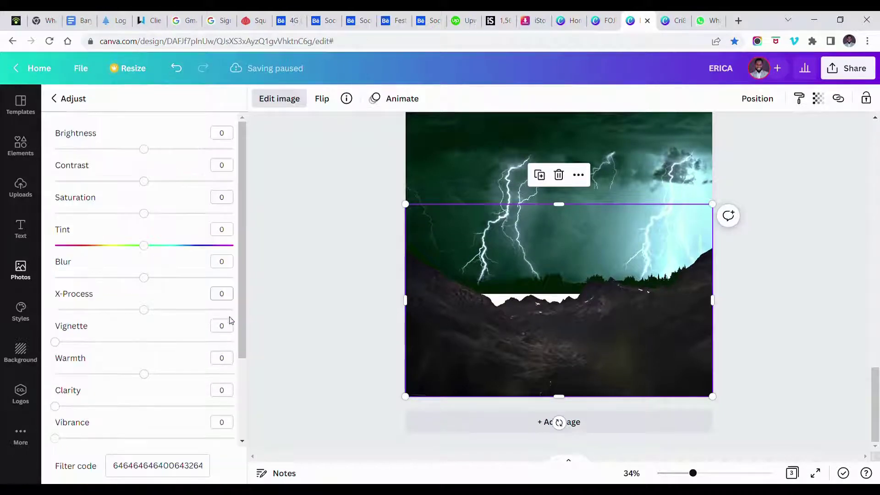
click(145, 246)
drag(154, 249, 156, 250)
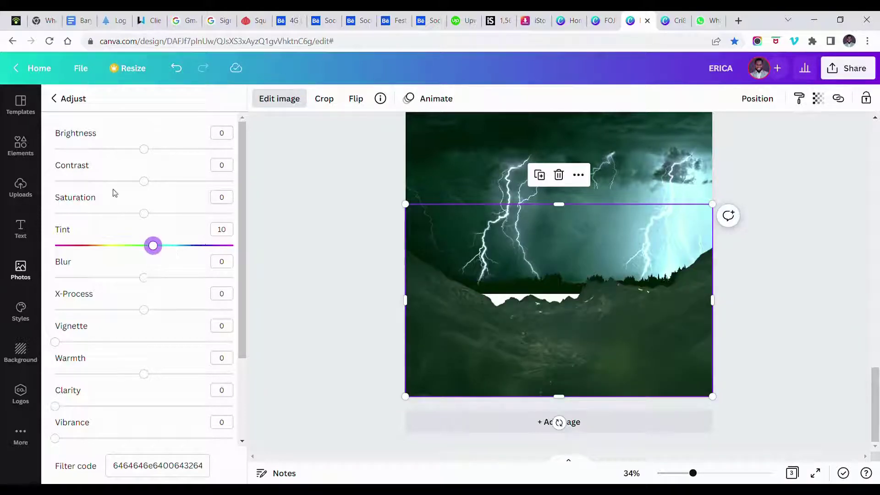
drag(148, 154, 142, 154)
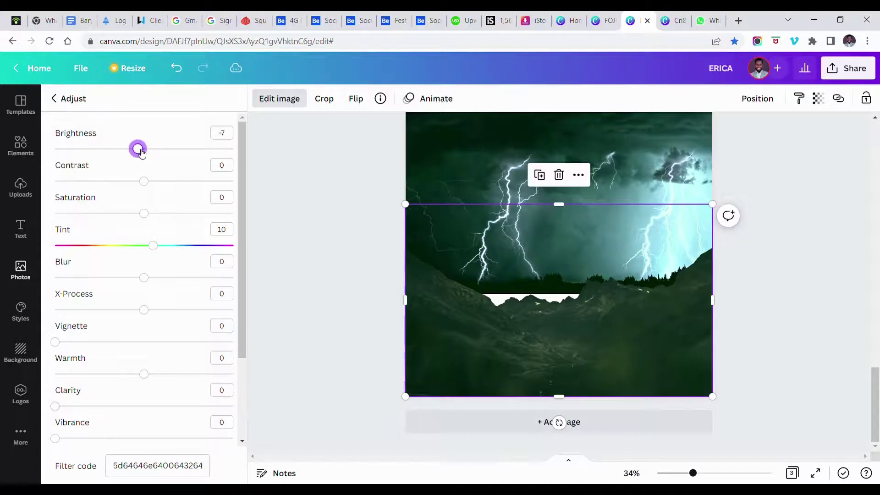
click(173, 185)
drag(172, 185, 166, 185)
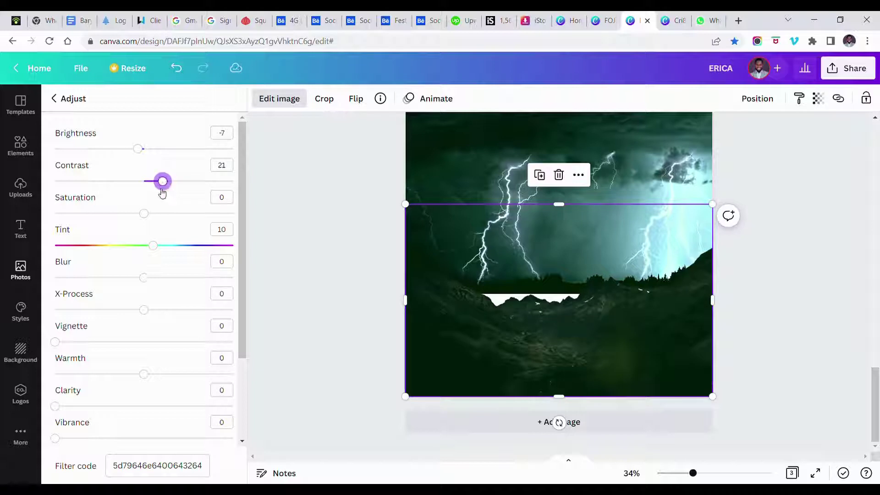
drag(145, 216, 126, 221)
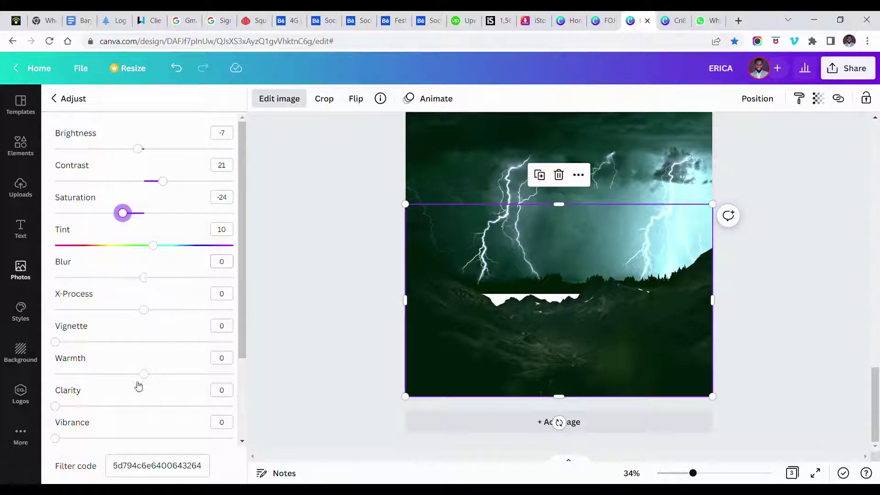
Adjust the mountain photo to clarity 56, vibrance 25, highlights 55 and shadows -31
drag(122, 409, 158, 409)
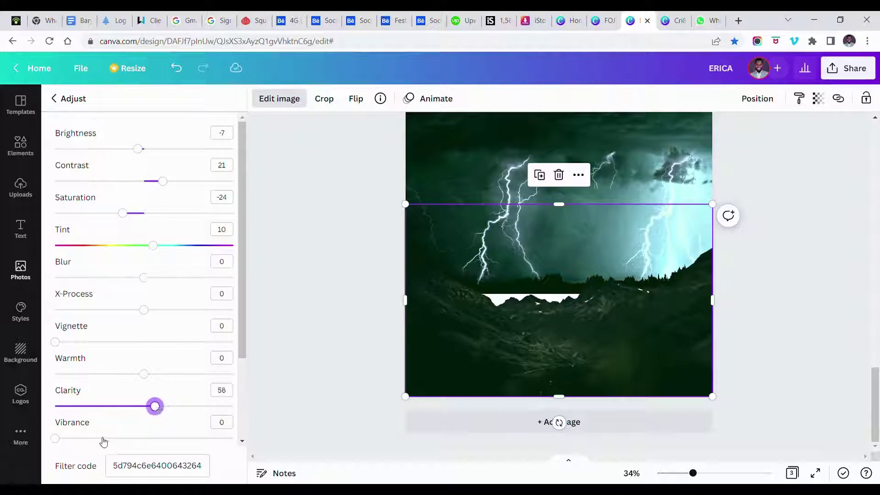
click(101, 439)
scroll(167, 397, down, 3)
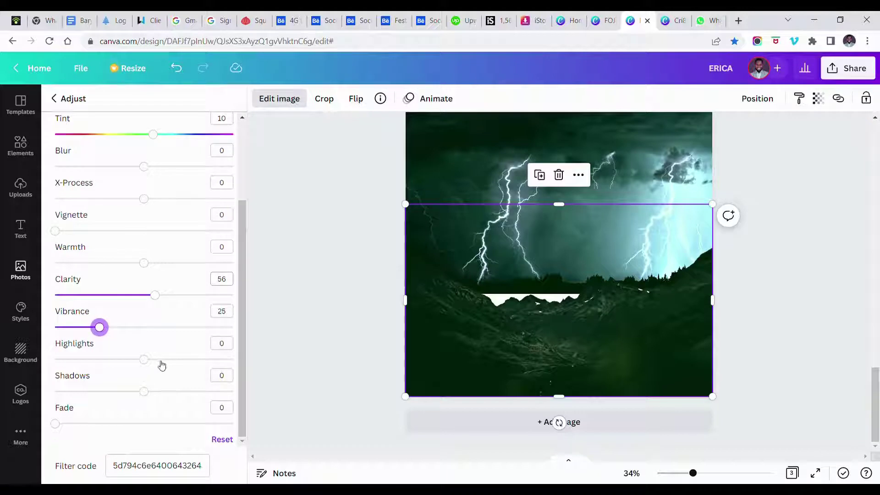
drag(161, 362, 186, 364)
drag(136, 393, 141, 394)
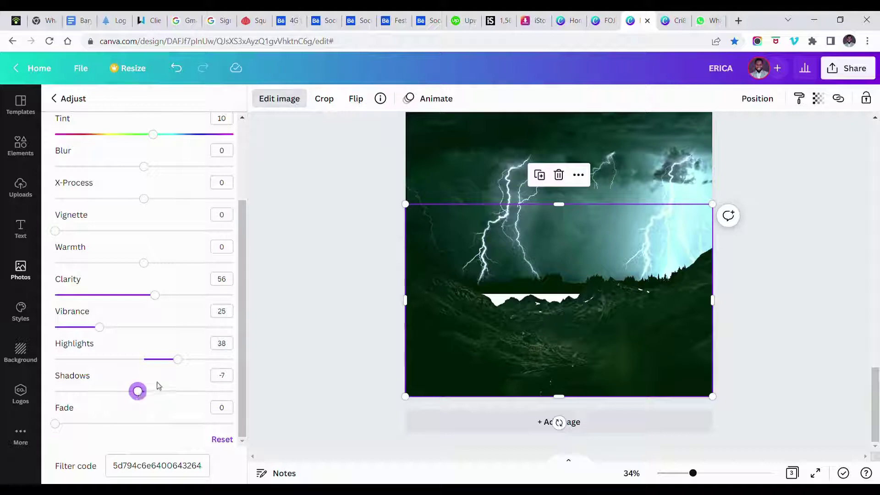
drag(138, 391, 116, 390)
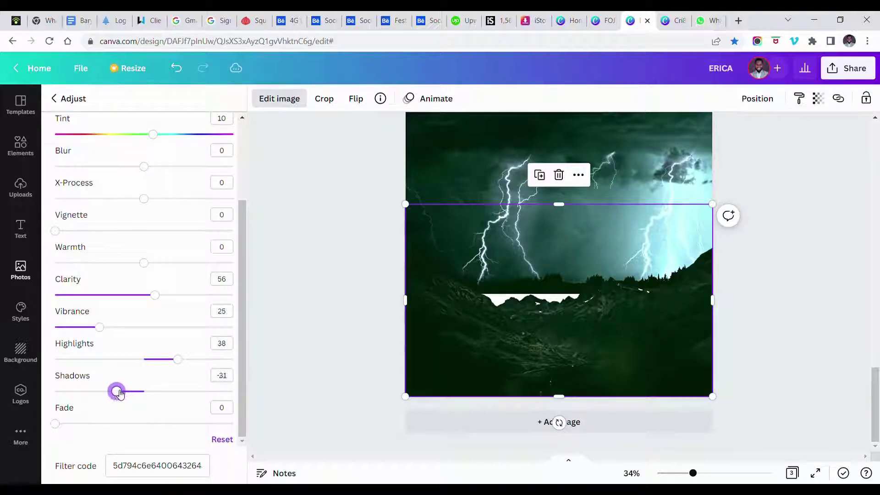
drag(178, 360, 197, 366)
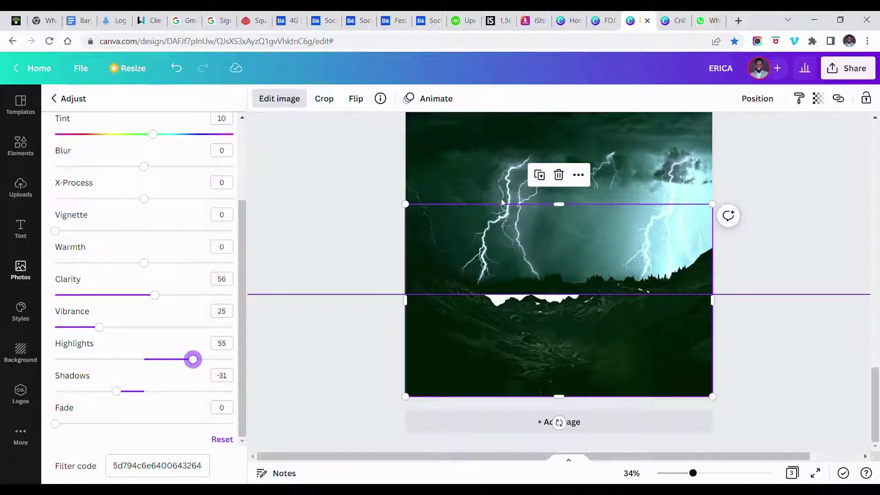
Shift the lightning photo down and to the right to cover the white gap behind the mountains, and set its tint to 5
click(496, 185)
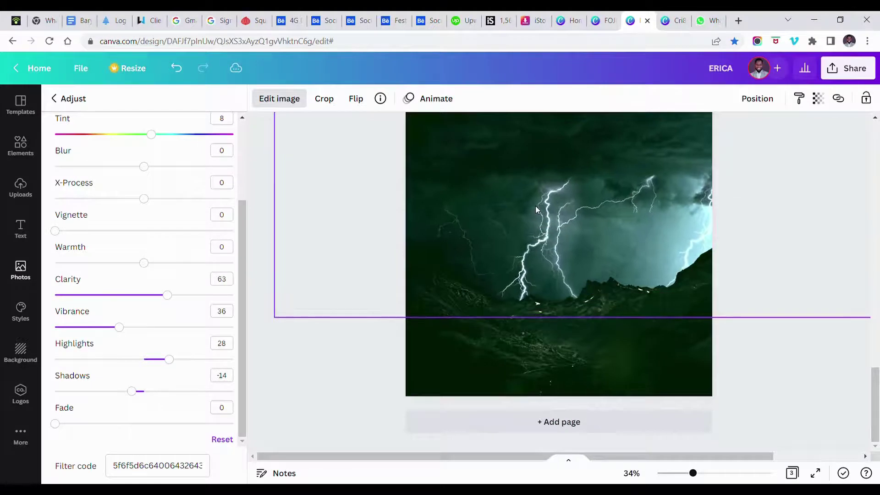
scroll(540, 210, down, 3)
scroll(540, 210, down, 2)
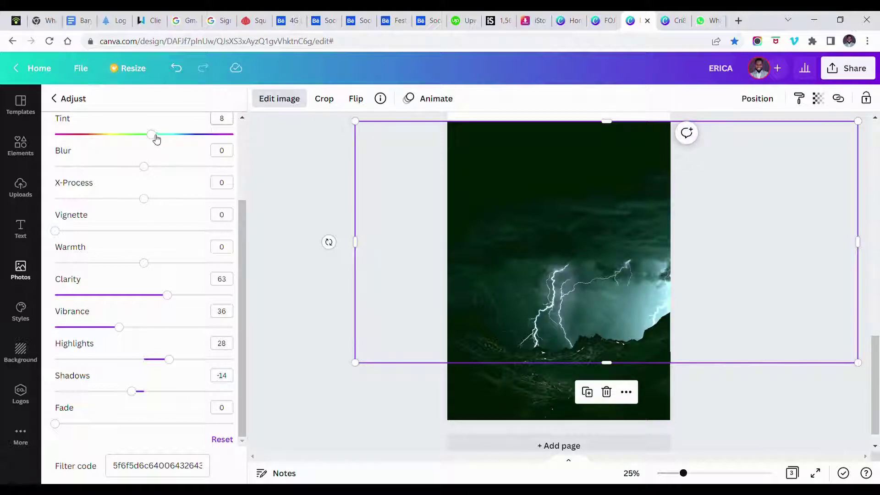
drag(151, 135, 152, 139)
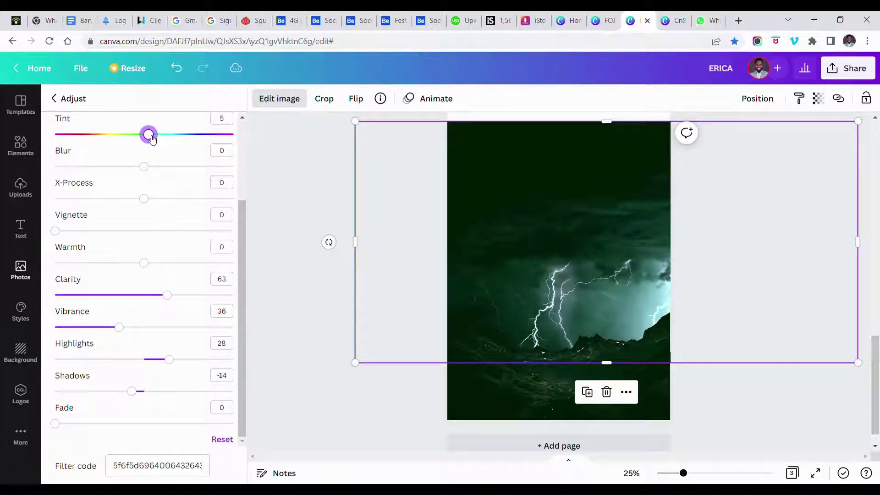
click(290, 190)
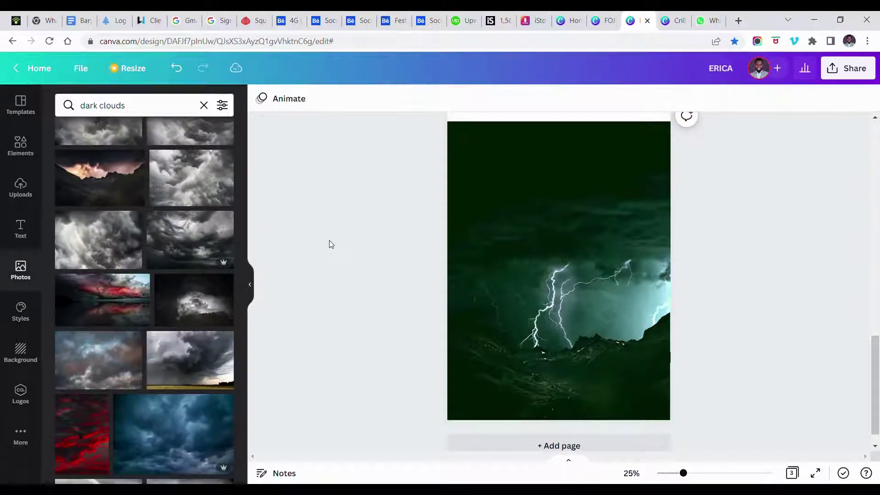
Review the finished posters on the earlier pages as reference and search the photos for "cloud cutout"
scroll(331, 244, up, 2)
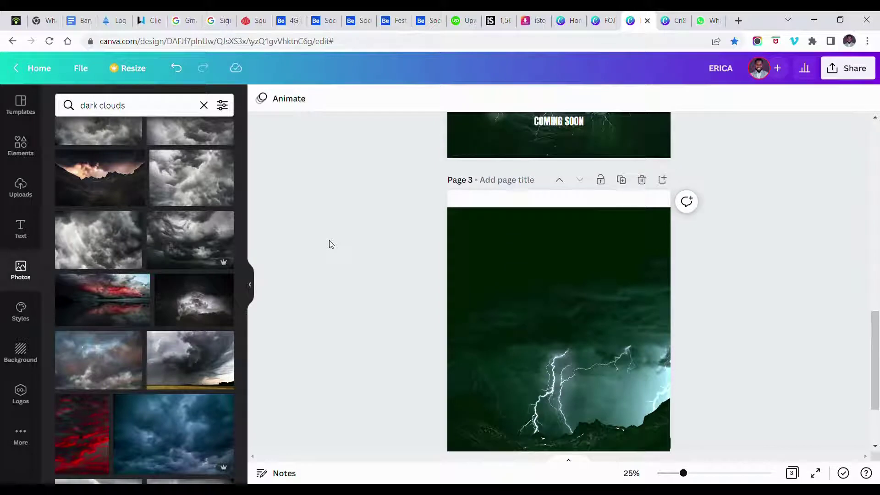
scroll(331, 244, up, 6)
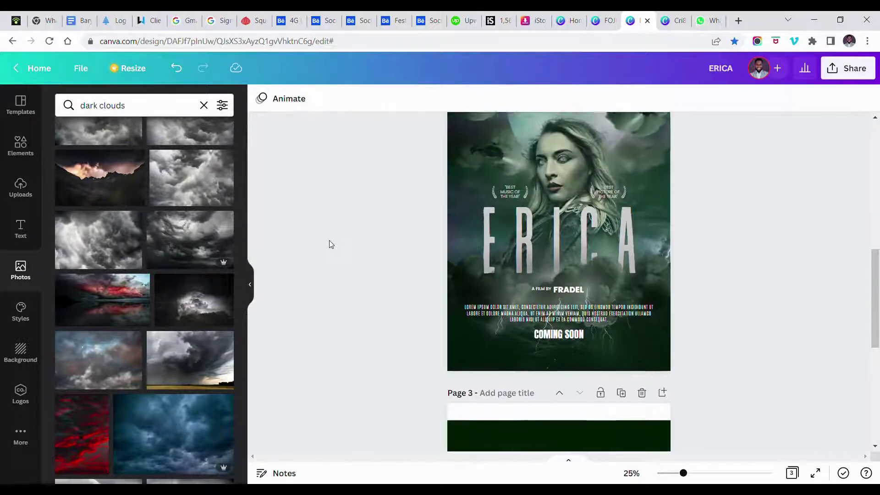
scroll(330, 244, up, 4)
scroll(330, 244, down, 2)
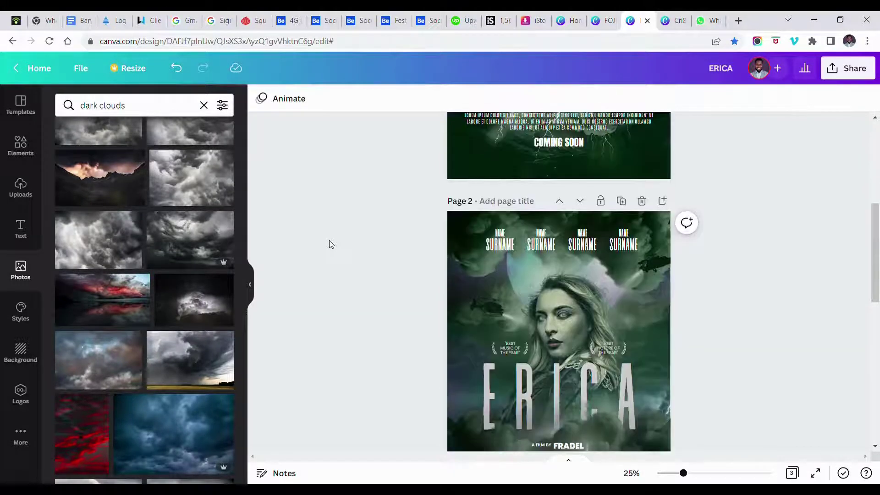
scroll(329, 244, down, 8)
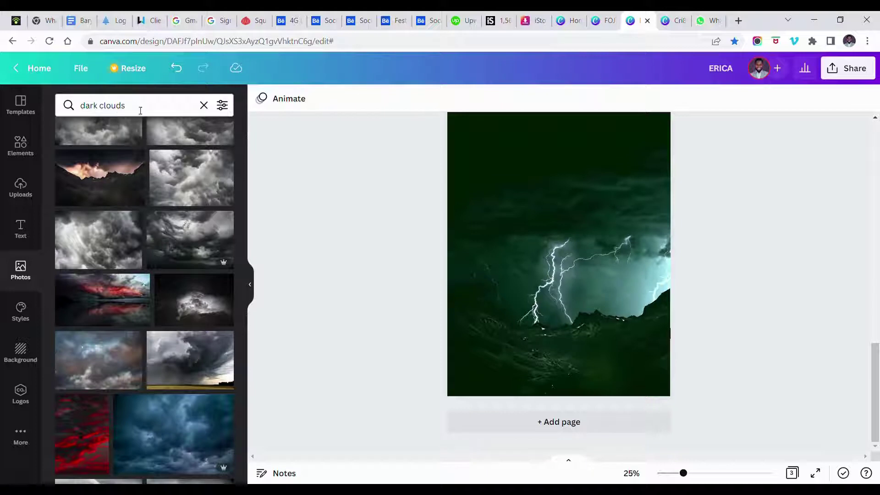
click(139, 109)
drag(139, 109, 80, 101)
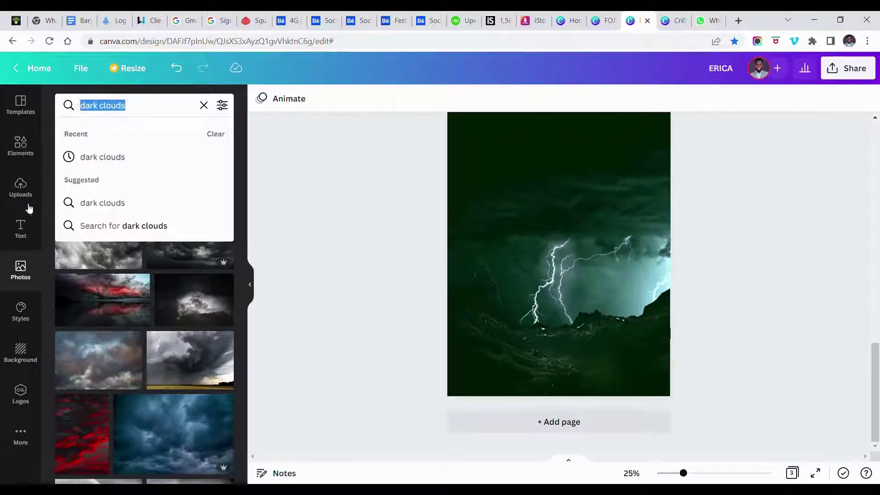
text(cloud)
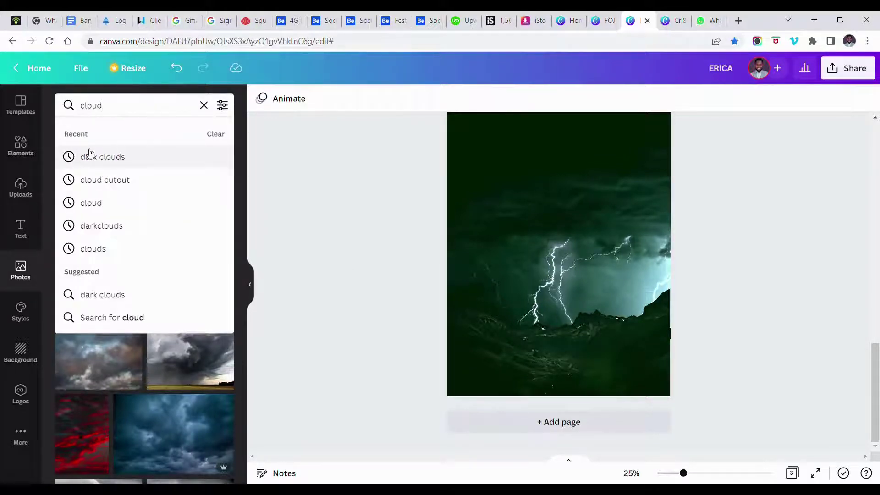
text( cutout)
key(Return)
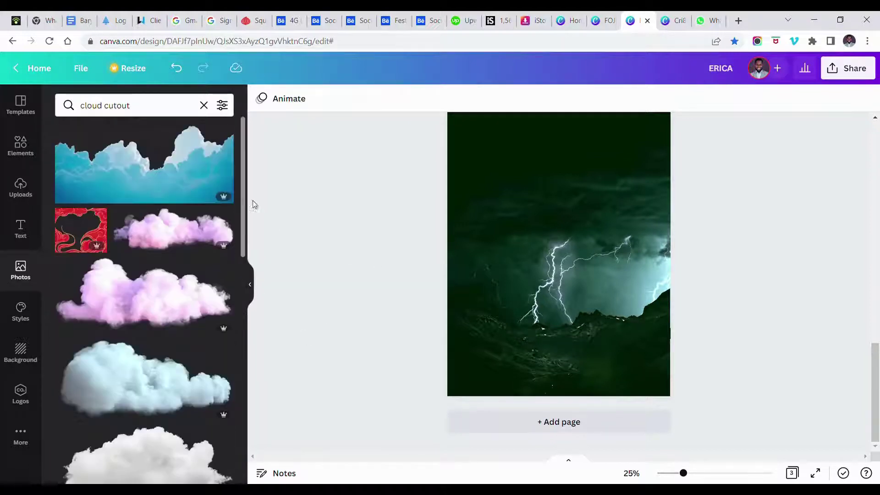
Add the wide blue-grey cloud cutout across page 3, shrink it slightly and flip it vertically
scroll(179, 275, down, 3)
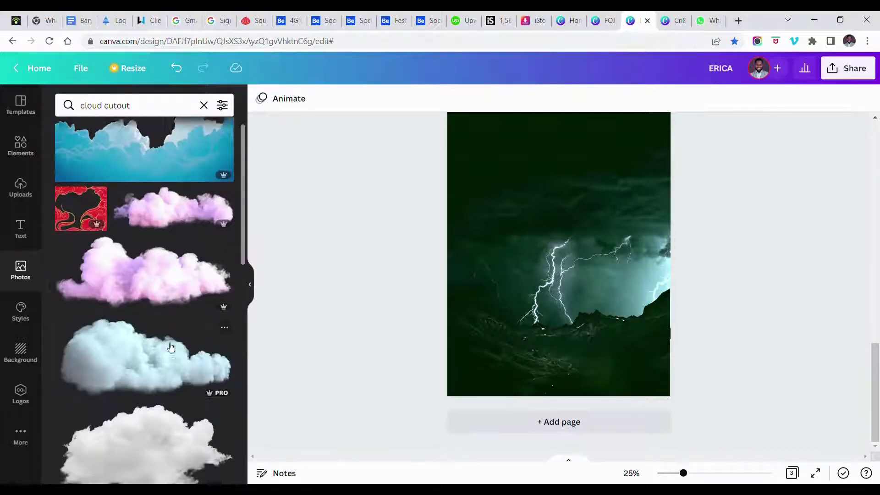
scroll(171, 347, down, 6)
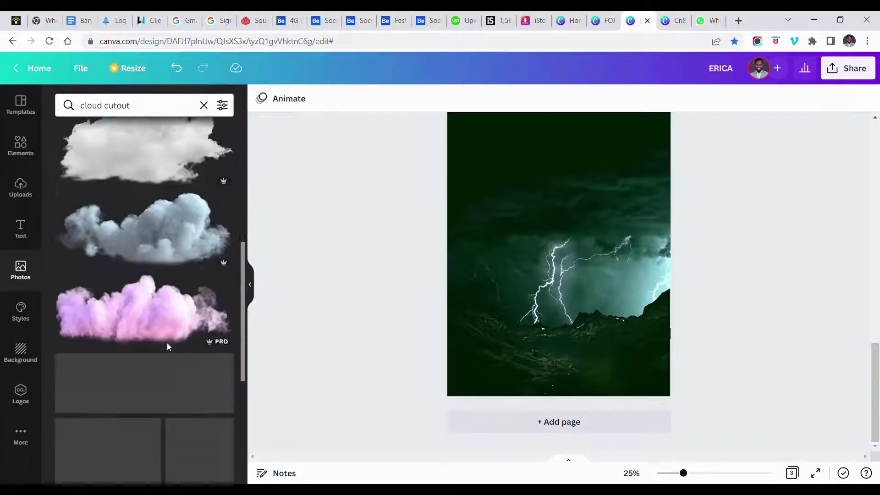
scroll(167, 347, down, 2)
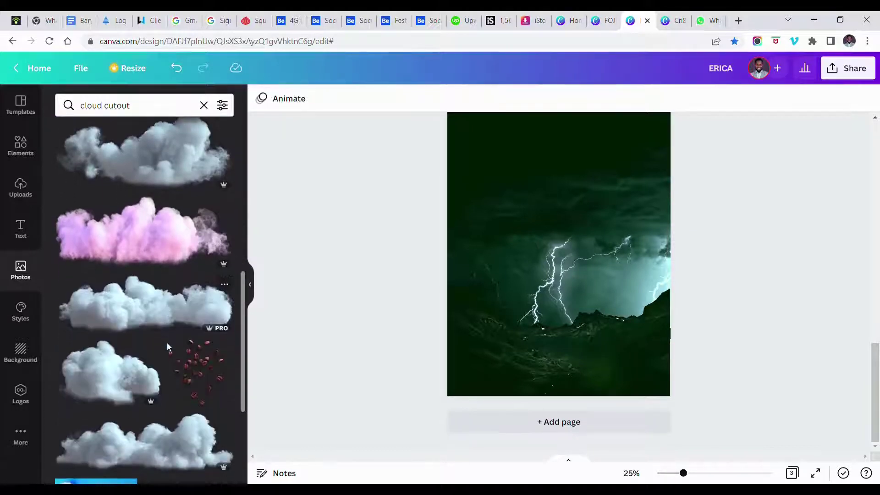
scroll(166, 343, down, 1)
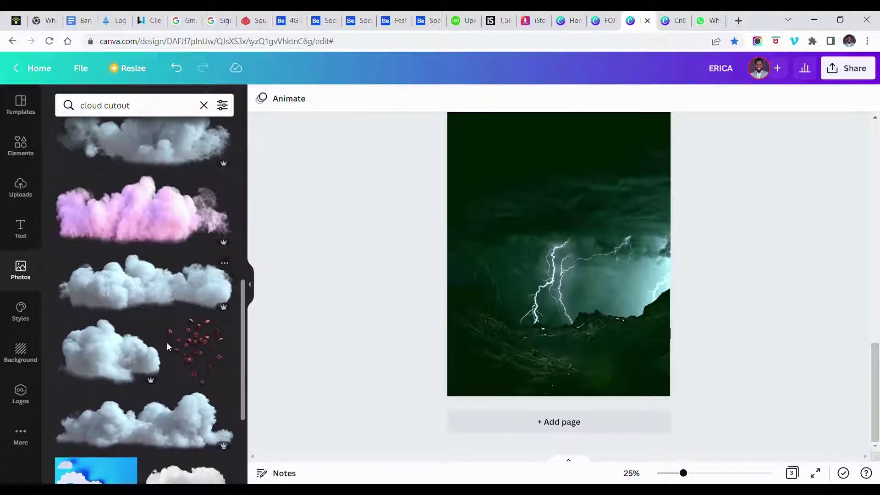
drag(174, 408, 618, 211)
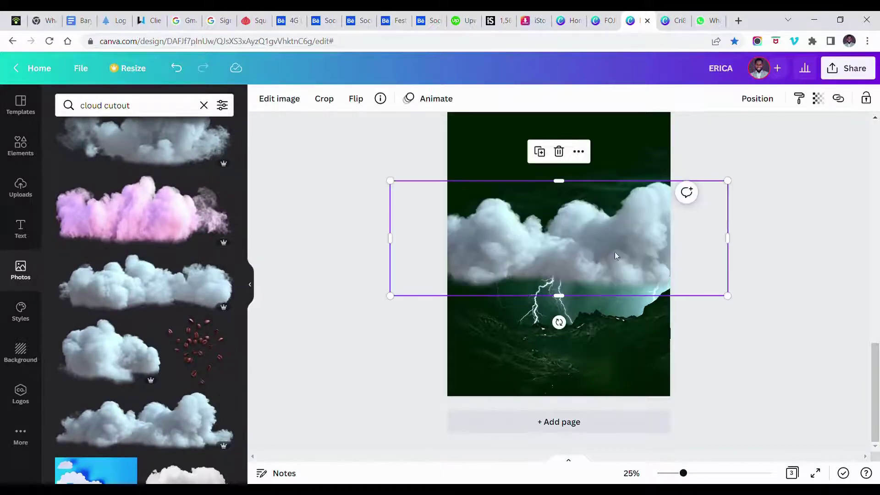
drag(728, 295, 659, 273)
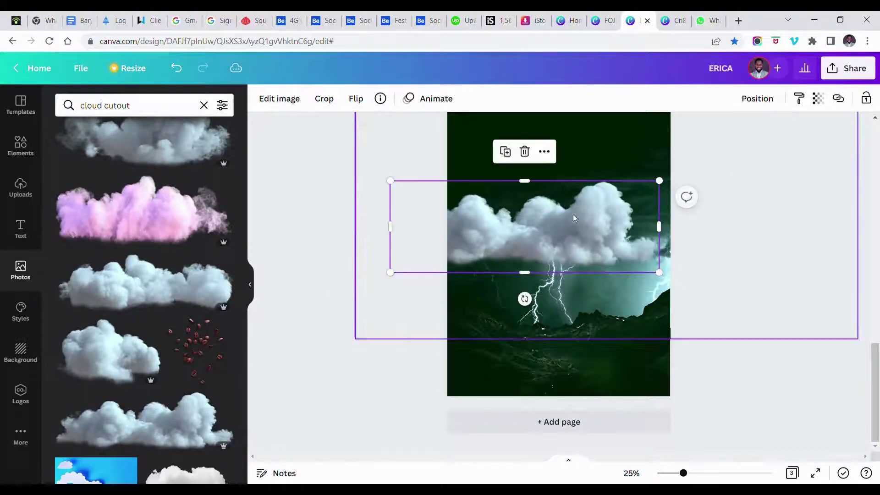
click(361, 100)
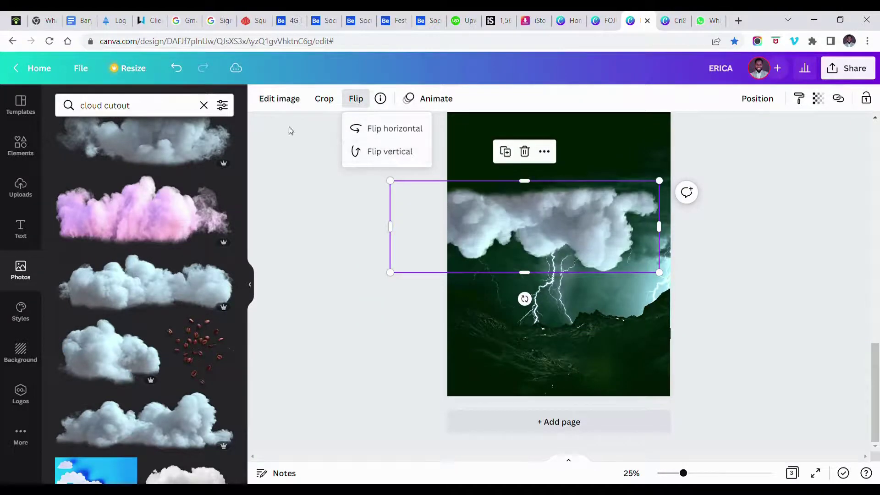
Adjust the cloud cutout to brightness -100, contrast 11, saturation -100 and tint 10
click(286, 100)
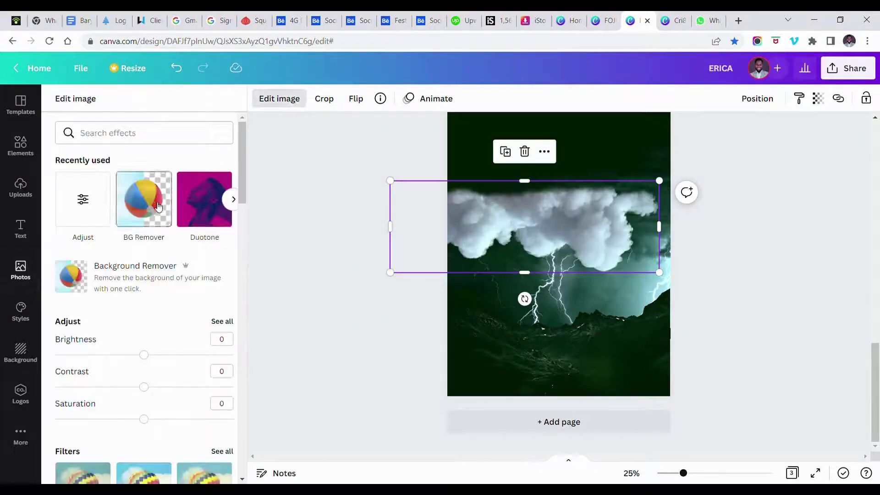
click(82, 217)
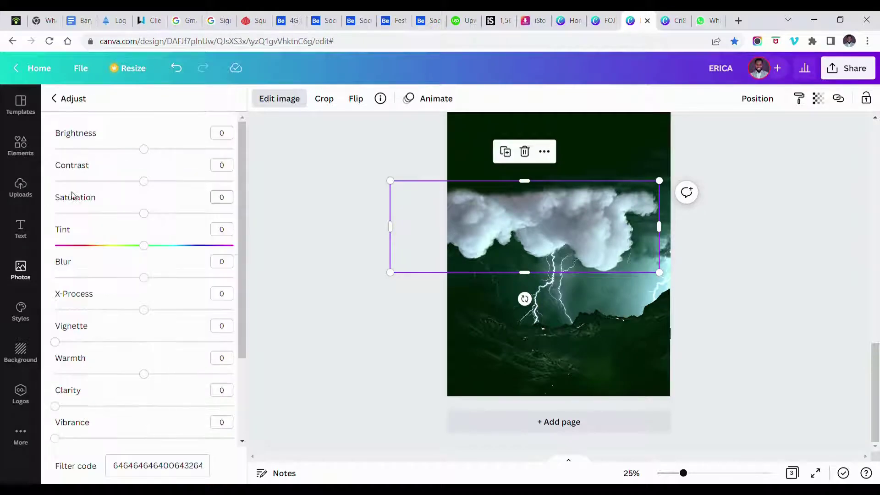
drag(145, 153, 32, 139)
mouse_move(146, 182)
mouse_down()
mouse_move(167, 188)
mouse_move(154, 183)
mouse_up()
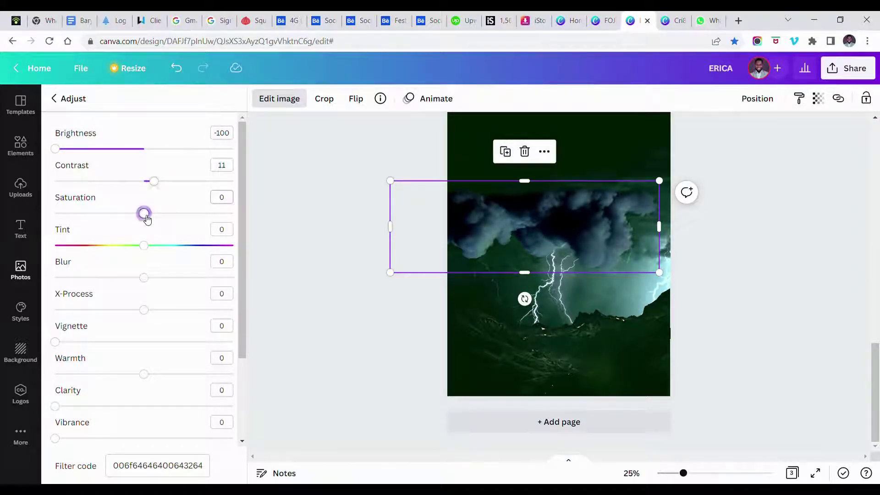
drag(145, 214, 55, 214)
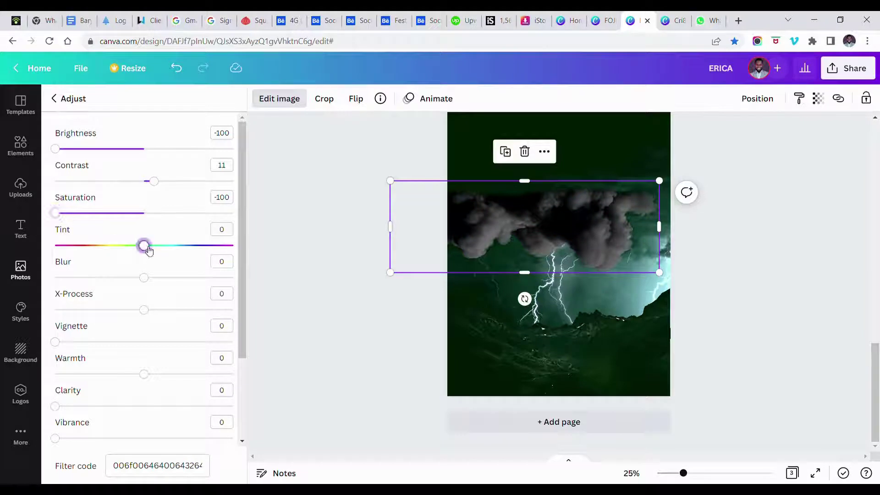
mouse_move(149, 249)
mouse_down()
mouse_move(139, 248)
mouse_move(156, 249)
mouse_up()
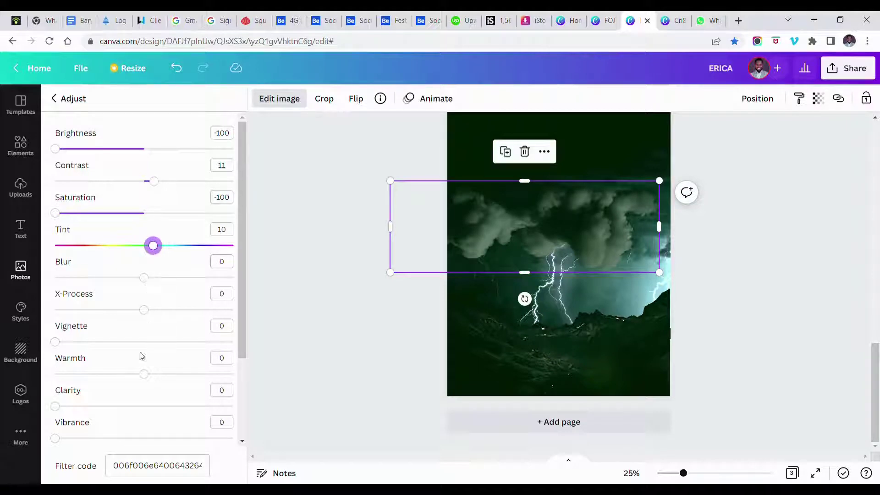
Adjust the cloud cutout to clarity 60, vibrance 34, highlights 61 and shadows -8
drag(136, 407, 165, 408)
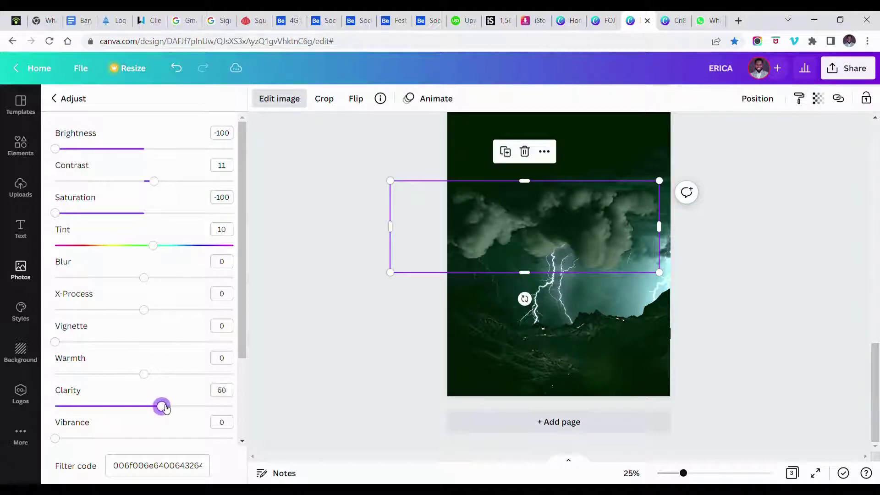
click(116, 439)
scroll(148, 409, down, 3)
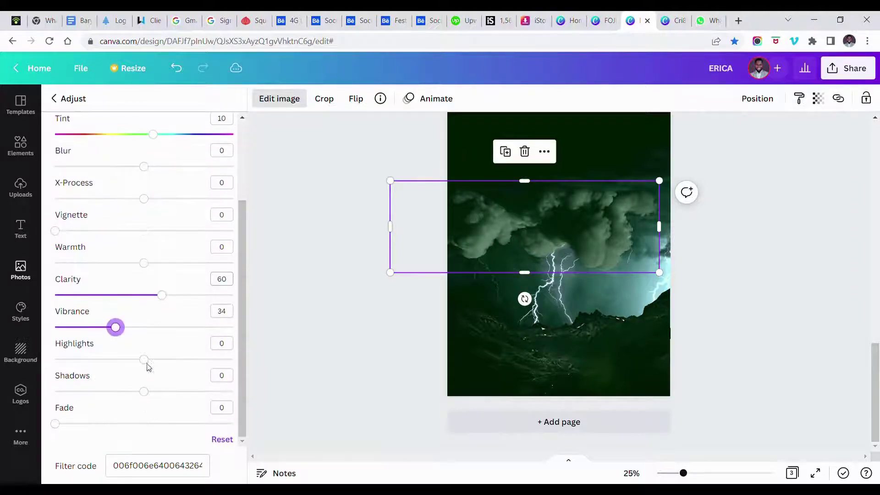
click(186, 360)
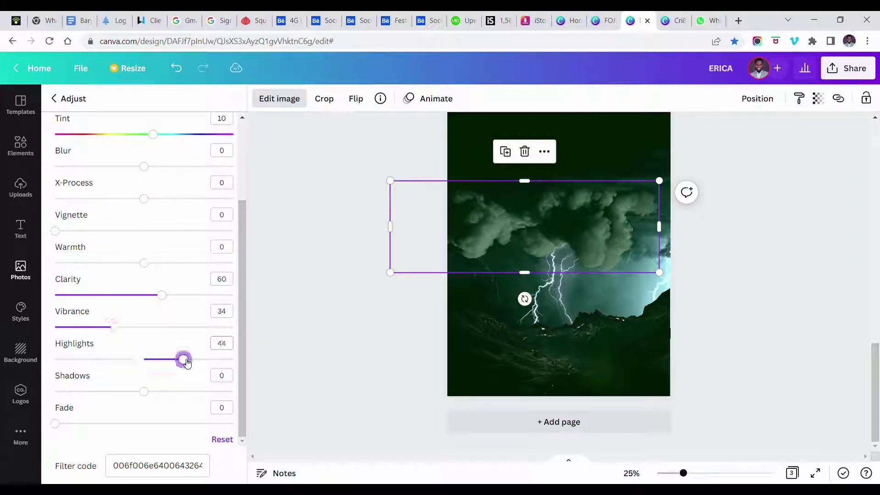
drag(186, 362, 202, 363)
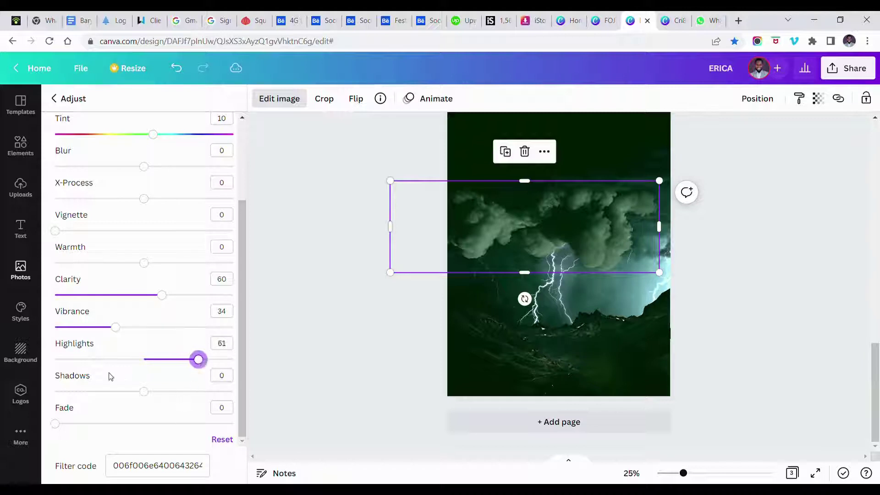
click(144, 393)
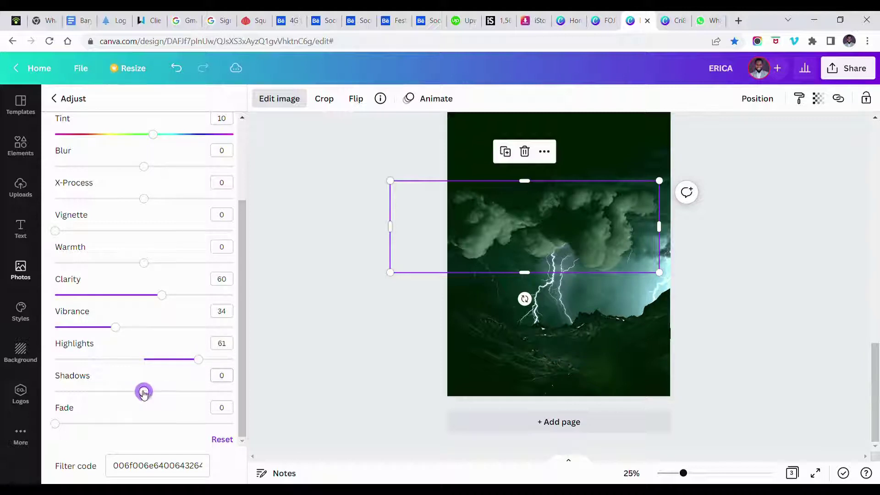
drag(144, 394, 139, 395)
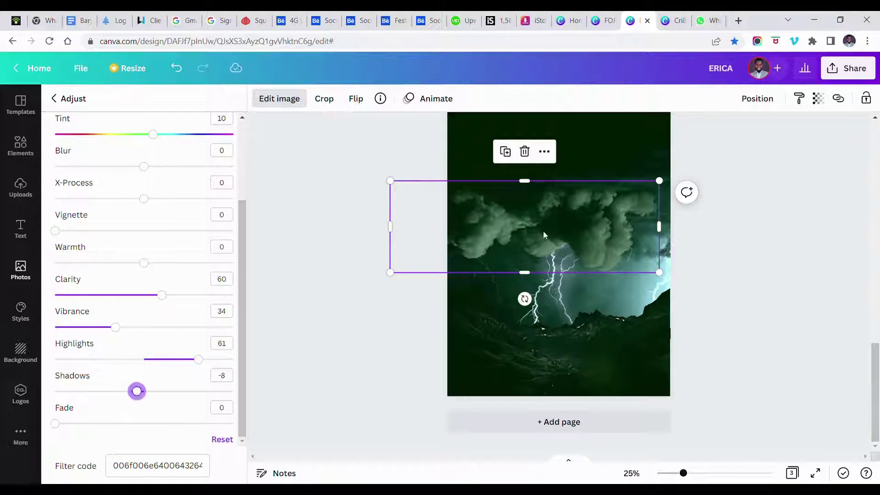
Move the cloud cutout up into the dark sky above the lightning on page 3
scroll(543, 231, up, 2)
drag(589, 259, 586, 203)
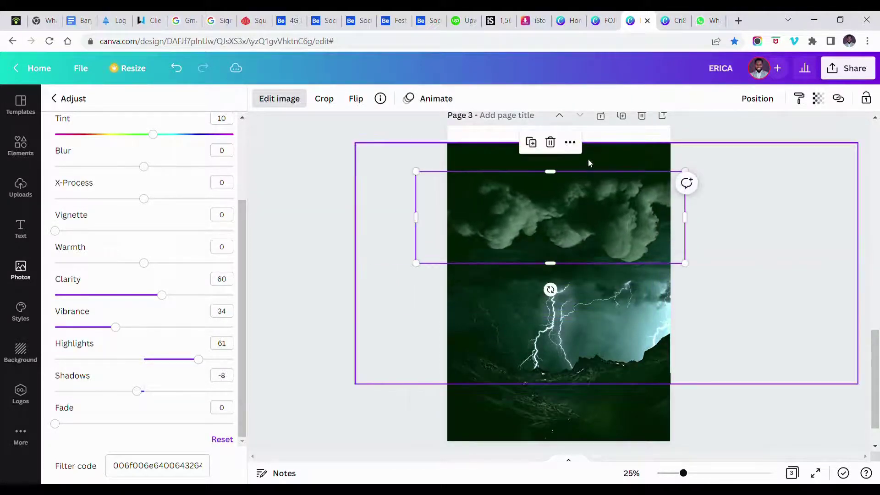
Enlarge the lightning photo up to page 3's upper edge and shift it sideways so the bolts sit near the centre
click(590, 157)
drag(355, 143, 320, 124)
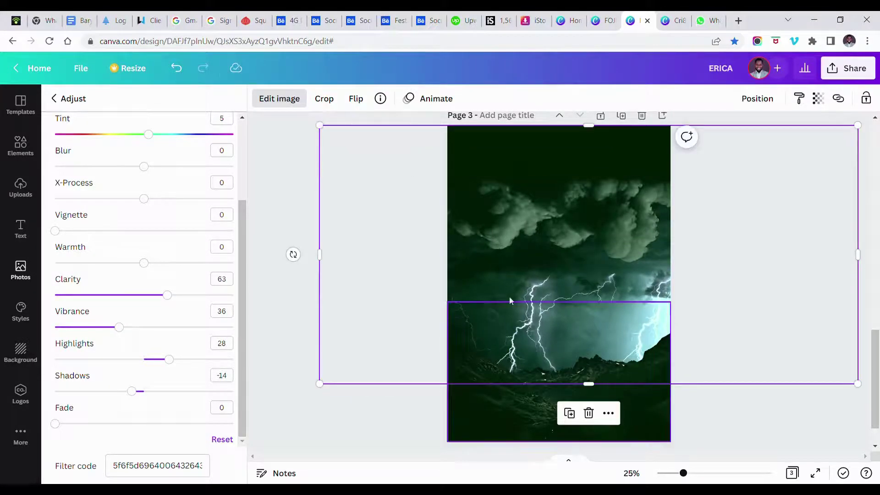
drag(495, 285, 515, 287)
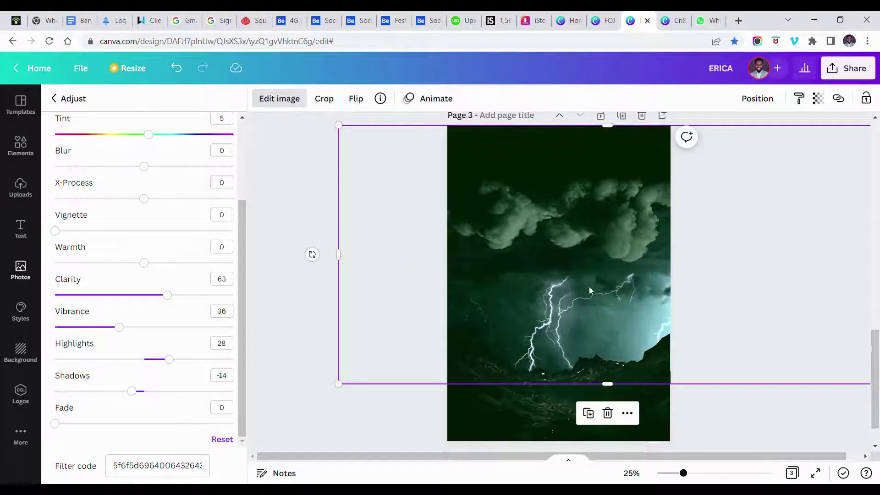
drag(589, 299, 584, 298)
Move the dark cloud cutout up against the upper edge of page 3
click(595, 213)
drag(595, 214, 602, 164)
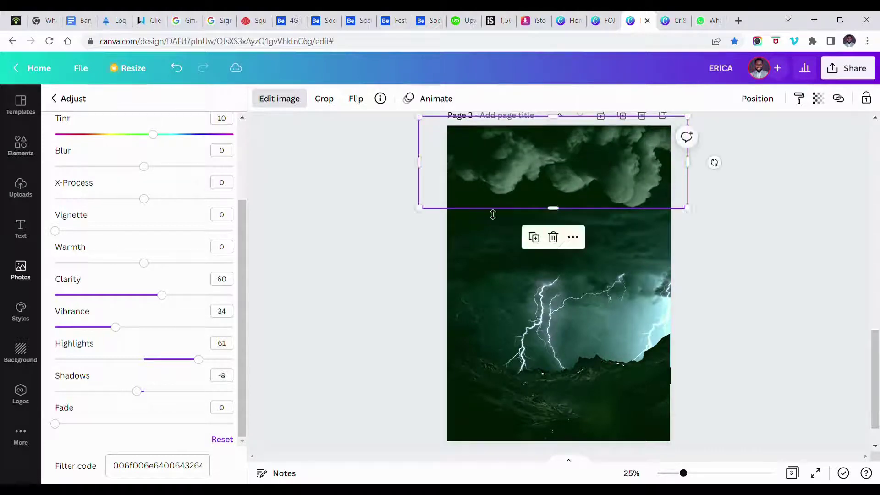
click(378, 251)
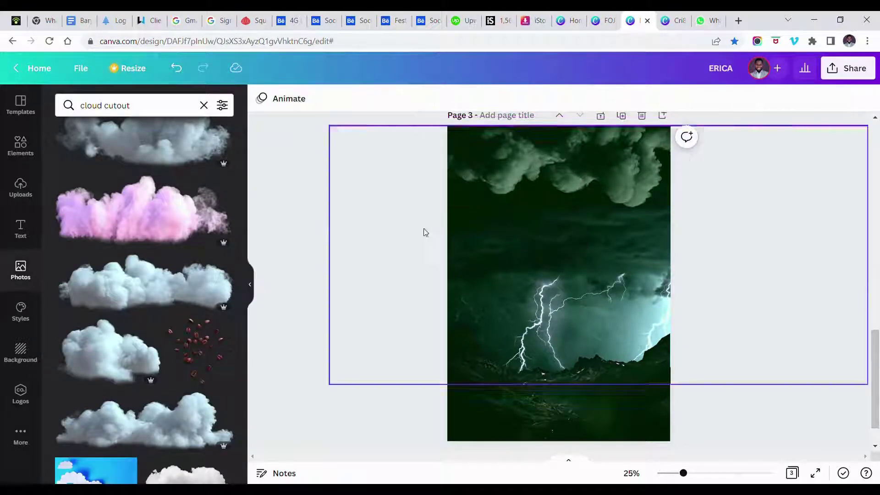
Add another wide blue-grey cloud cutout to page 3 and flip it vertically
click(163, 288)
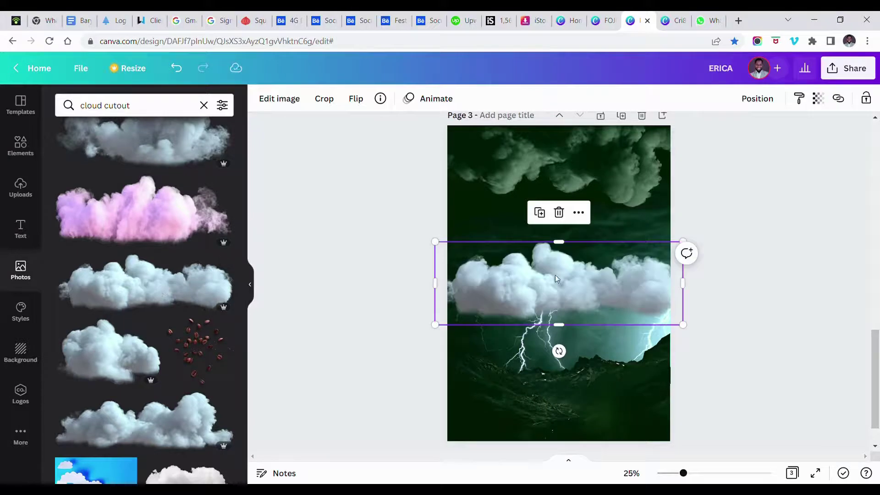
click(356, 98)
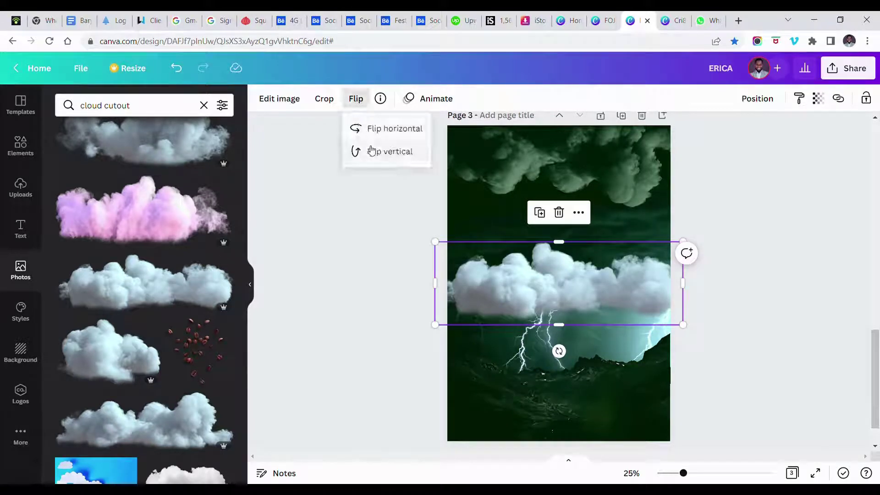
click(376, 154)
Adjust the new cloud cutout to brightness -100, saturation -100 and contrast 8
click(281, 98)
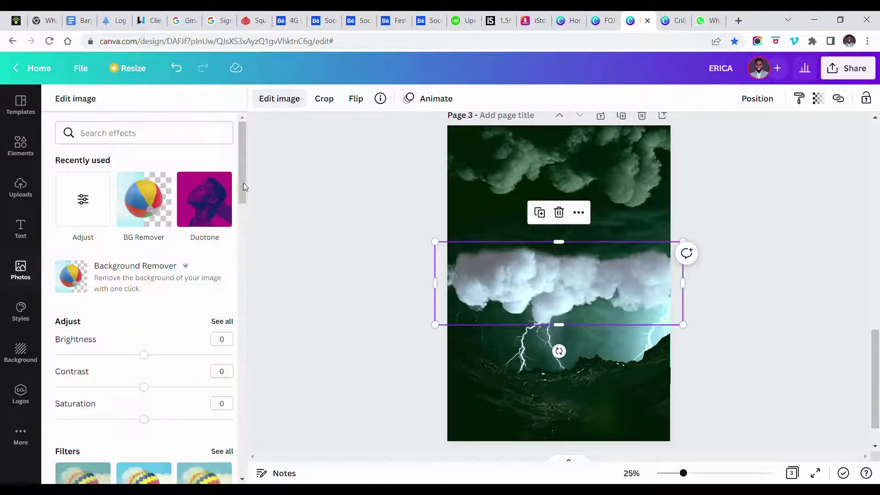
click(112, 211)
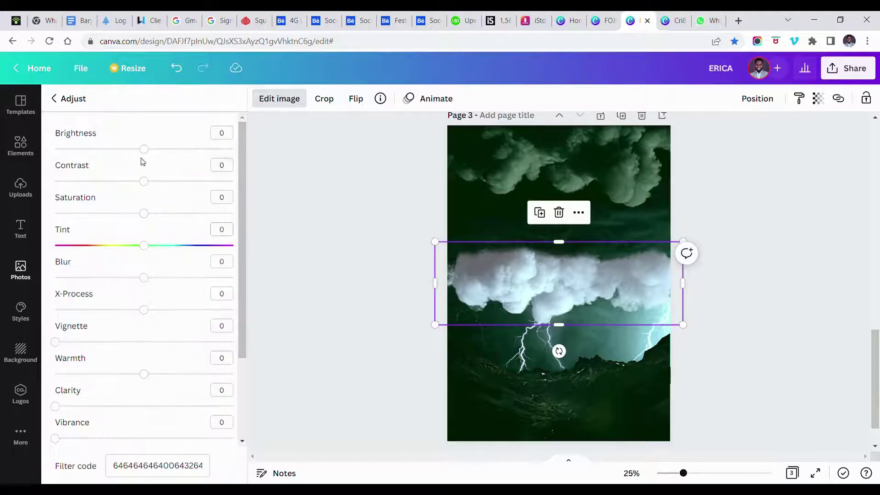
drag(144, 149, 55, 149)
drag(144, 213, 19, 210)
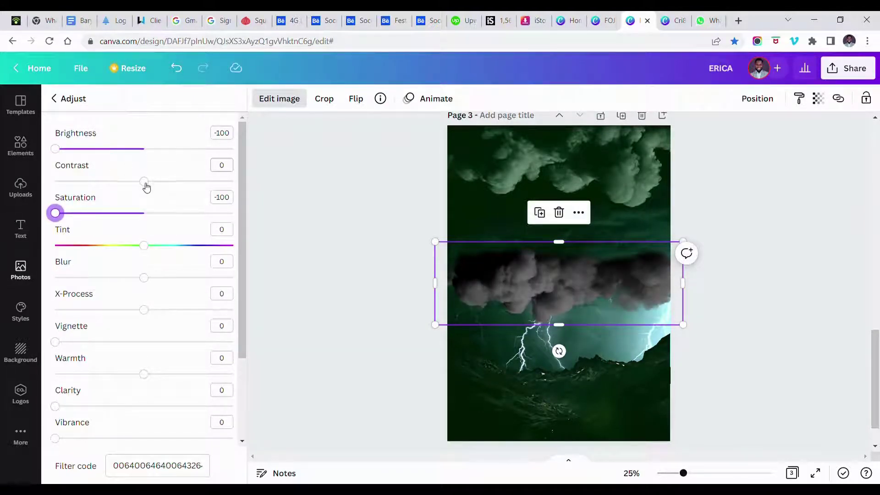
drag(144, 182, 151, 182)
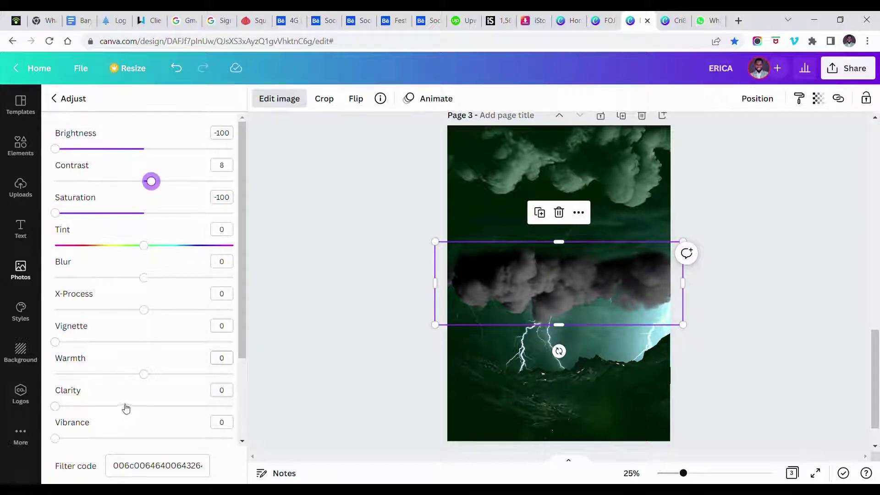
Adjust the new cloud cutout to clarity 84, vibrance 39, highlights 81, shadows -9 and tint 9
drag(126, 407, 205, 406)
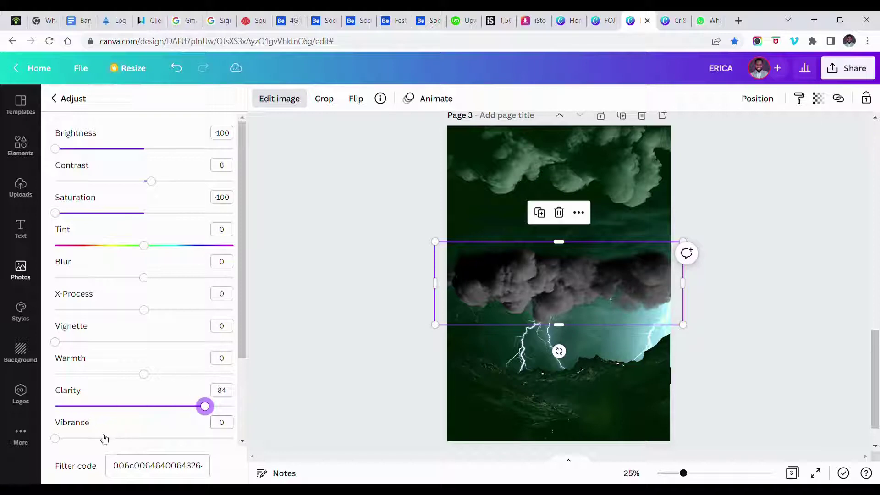
drag(105, 439, 125, 439)
scroll(128, 441, down, 1)
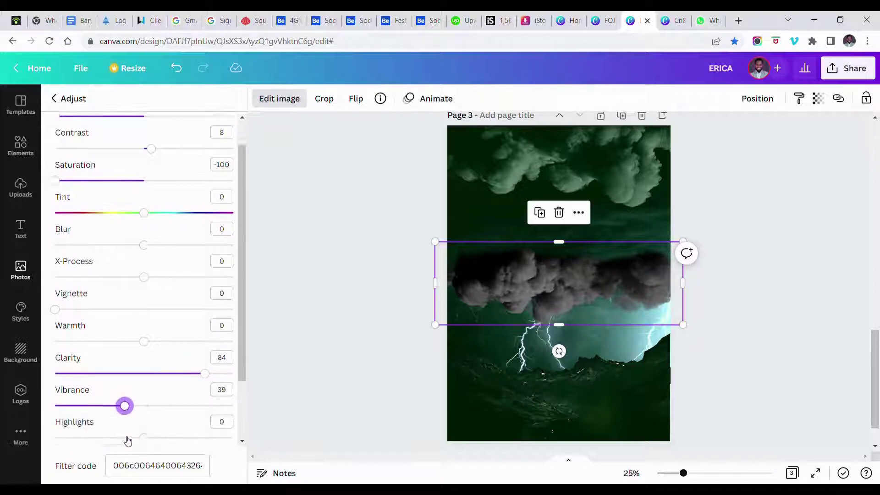
scroll(128, 441, down, 2)
drag(147, 371, 220, 371)
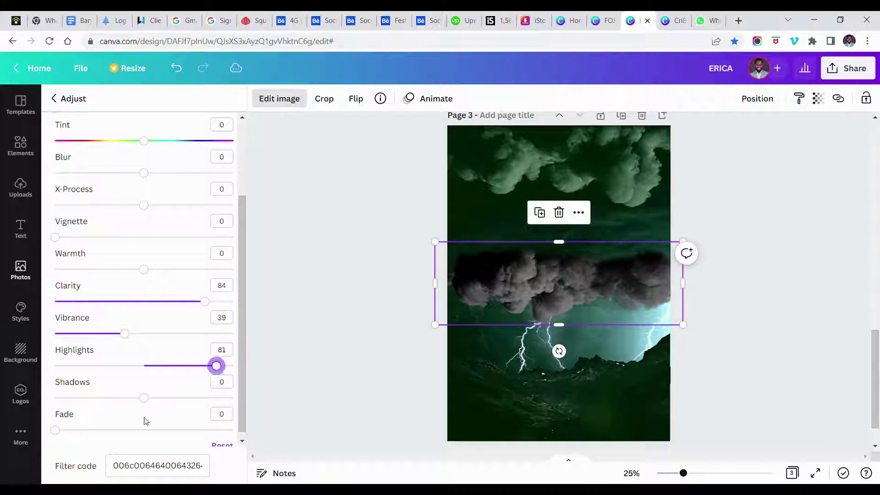
drag(146, 400, 140, 400)
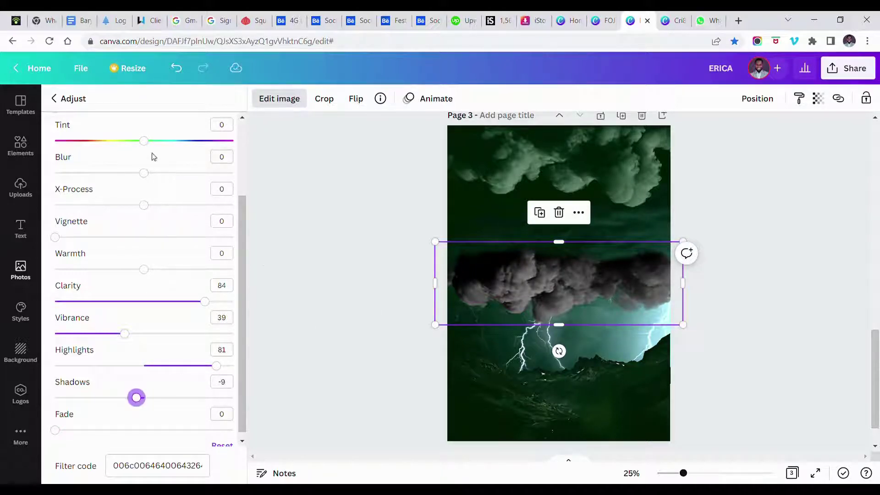
drag(144, 140, 151, 142)
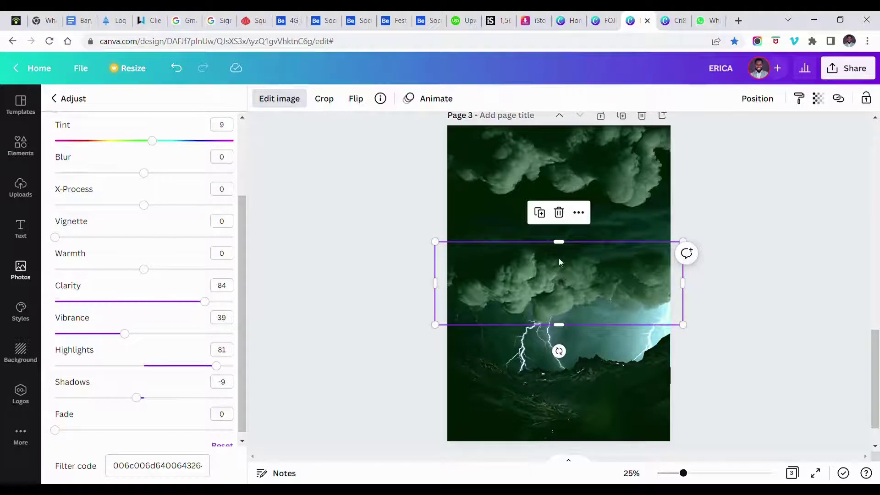
Move the new cloud cutout up to overlap the lower part of the first cloud and flip it horizontally
drag(560, 258, 551, 203)
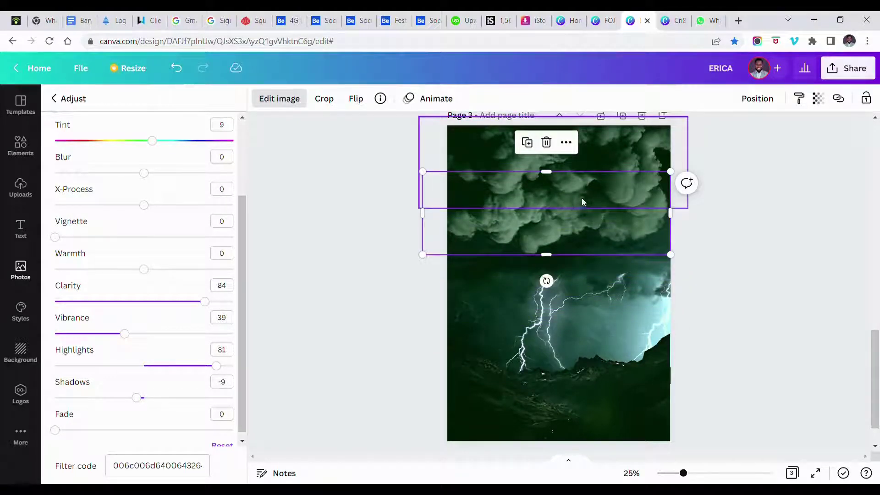
mouse_move(543, 238)
mouse_down()
mouse_move(549, 224)
mouse_move(546, 235)
mouse_move(540, 228)
mouse_up()
click(356, 98)
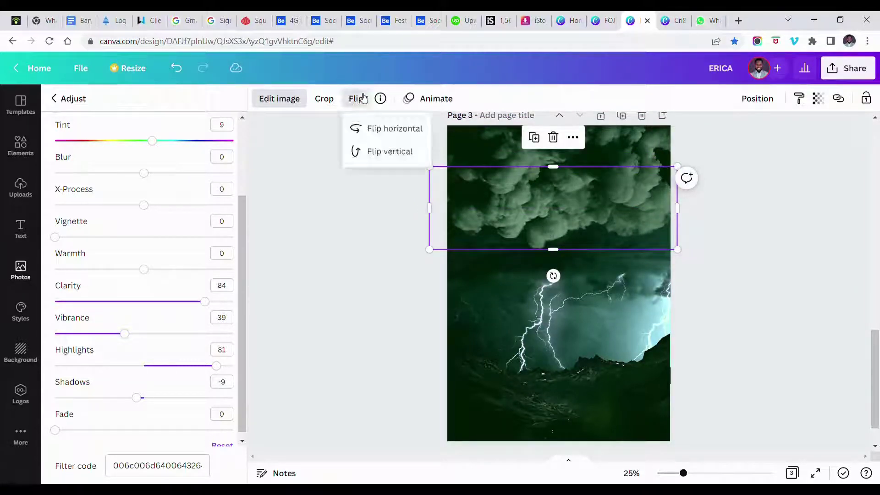
click(376, 130)
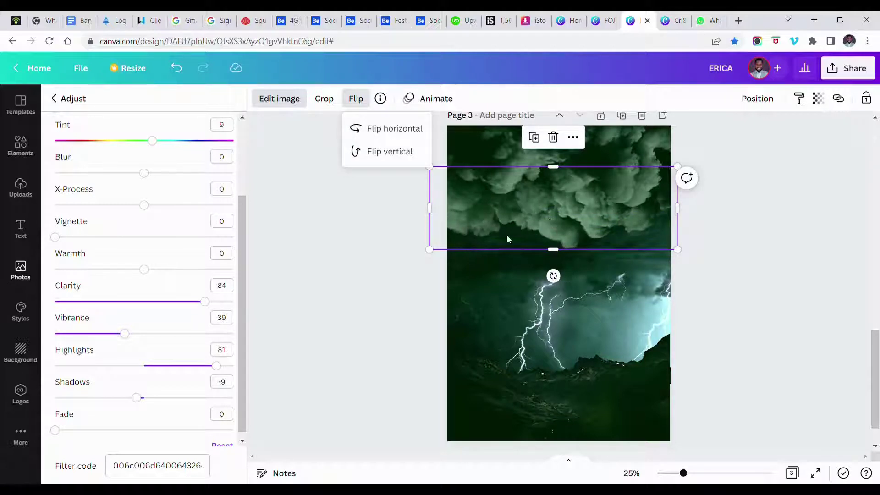
mouse_move(507, 235)
mouse_down()
mouse_move(522, 235)
mouse_move(512, 232)
mouse_up()
click(694, 300)
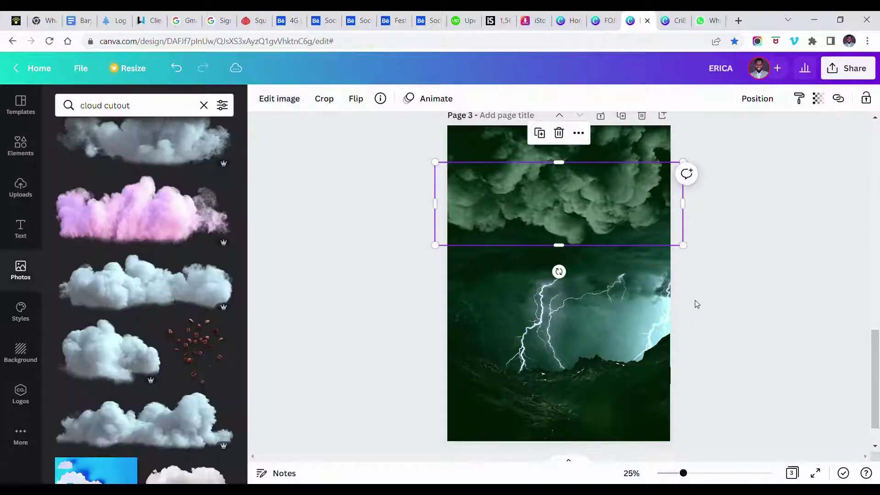
scroll(343, 186, up, 1)
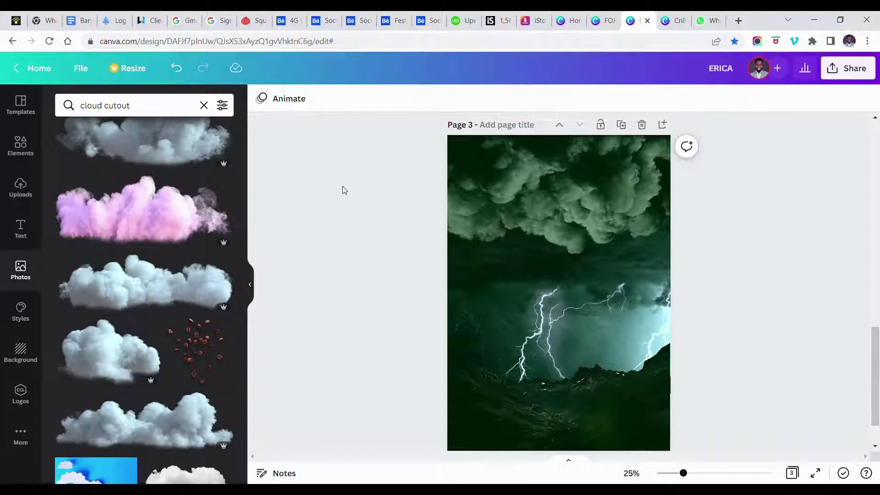
Search the photos for "chopper" and add the blue helicopter photo with the cloudy sky to page 3
click(204, 105)
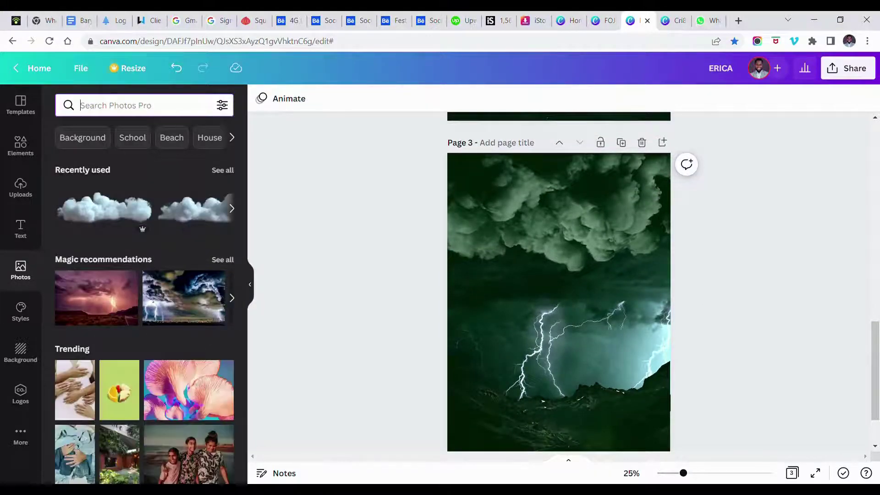
text(chopper)
key(Return)
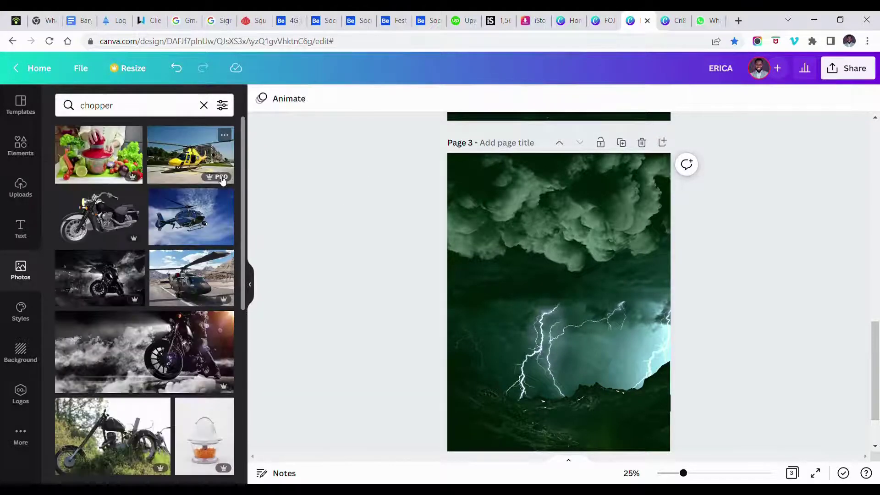
click(199, 212)
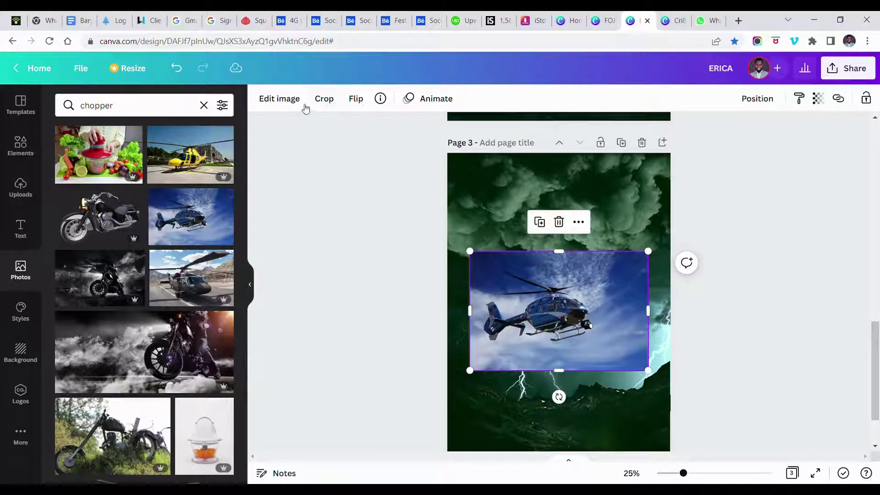
Remove the sky background from the helicopter photo with Background Remover
click(290, 102)
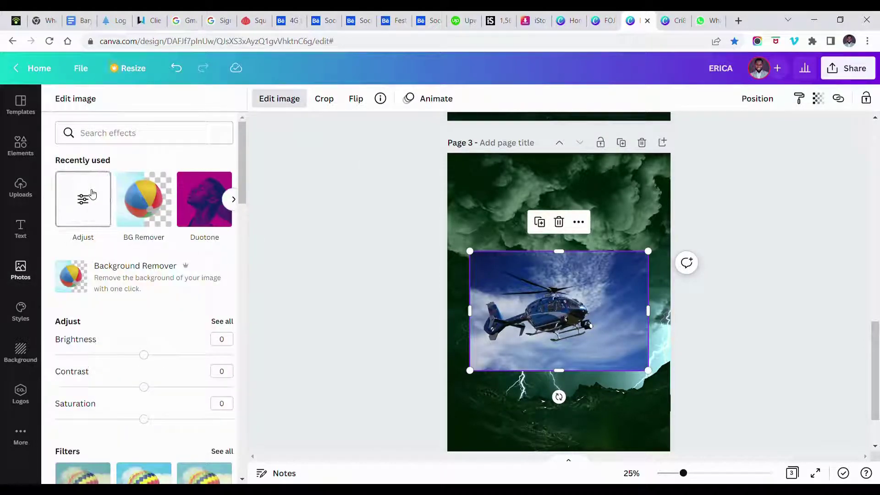
click(143, 199)
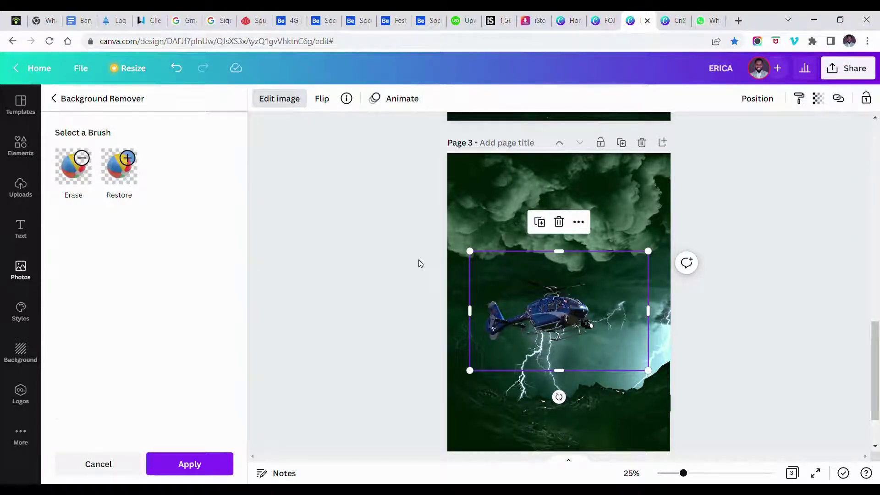
click(419, 260)
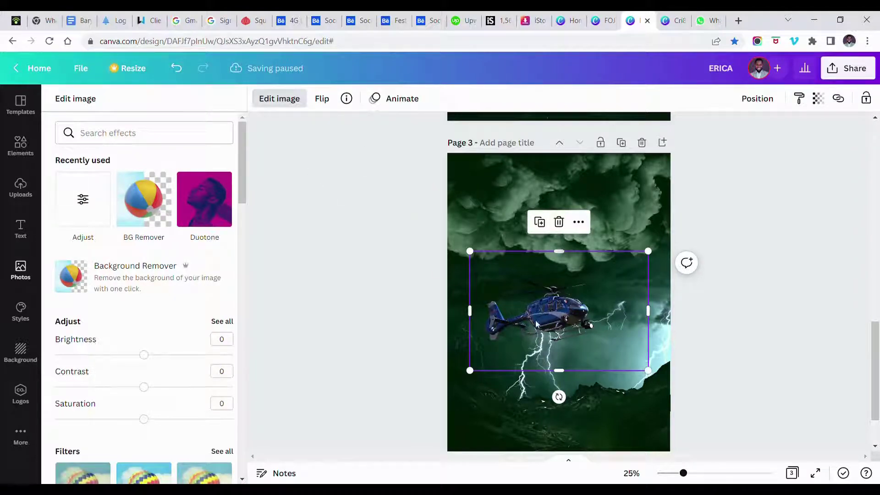
Crop the empty space below, above and in front of the helicopter so the frame fits it more closely
drag(568, 369, 569, 375)
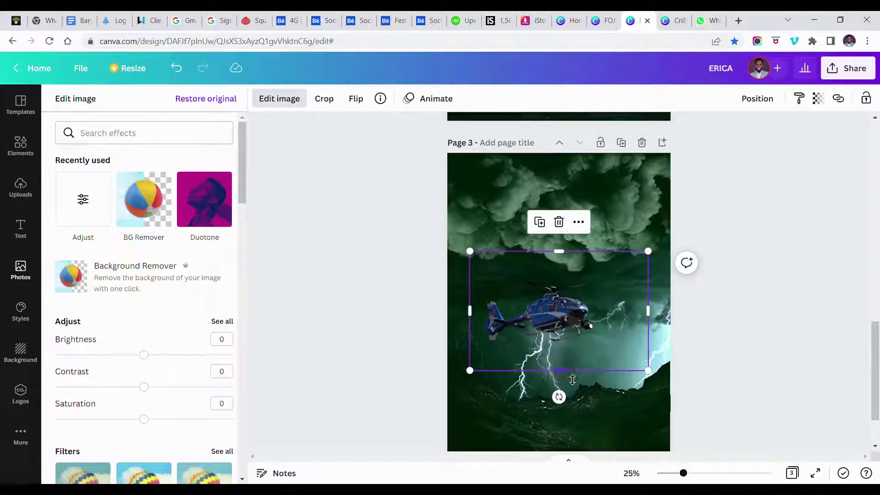
drag(572, 379, 580, 359)
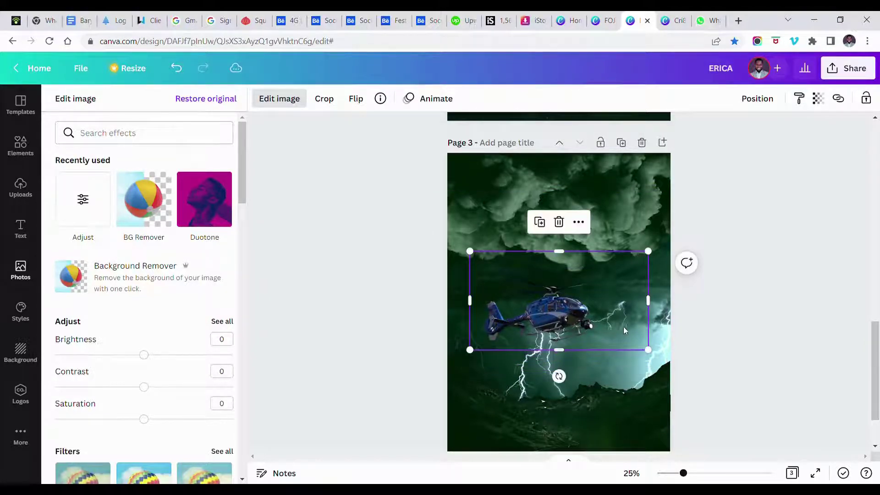
drag(654, 304, 599, 304)
drag(542, 256, 542, 264)
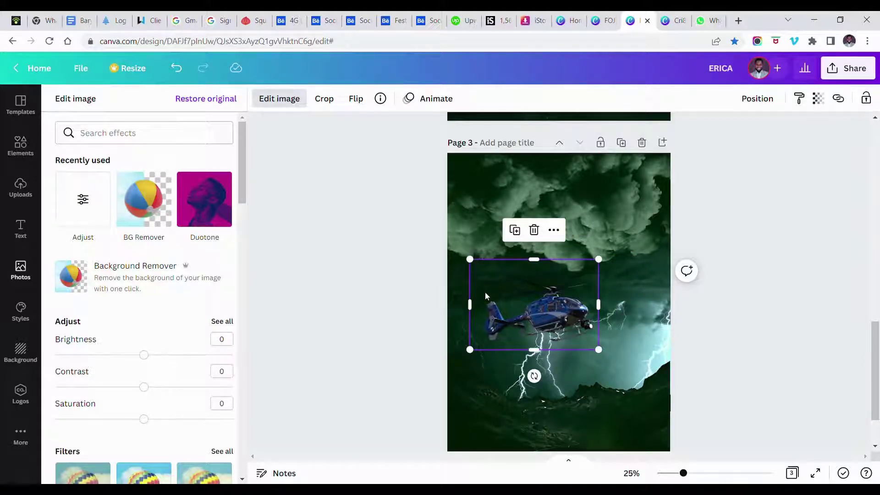
click(630, 306)
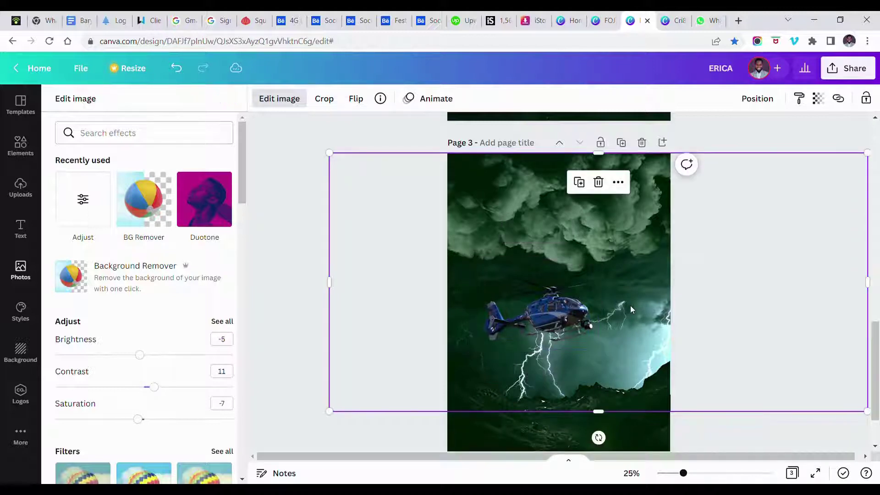
Adjust the helicopter cutout to brightness -56, contrast 12 and saturation -55
click(559, 319)
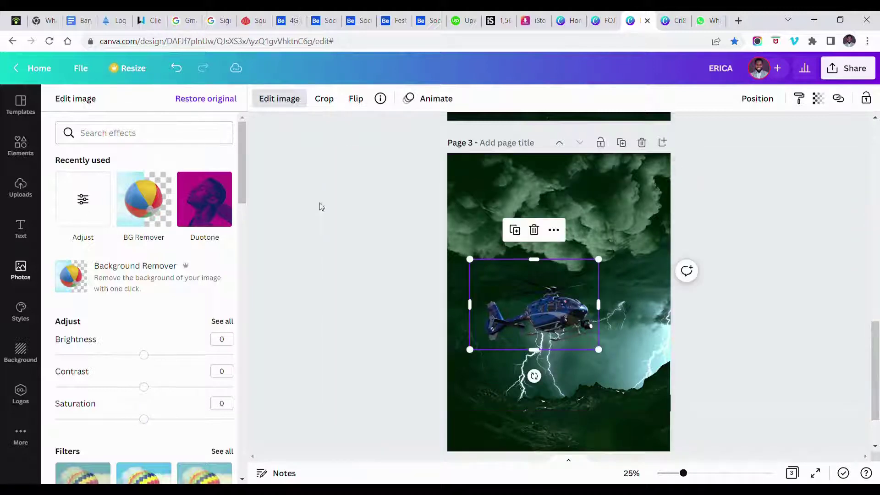
click(70, 212)
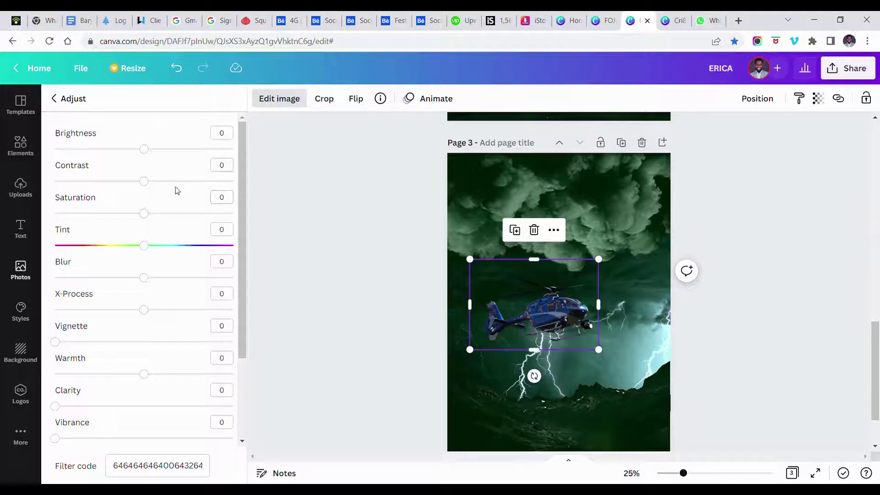
drag(145, 149, 97, 152)
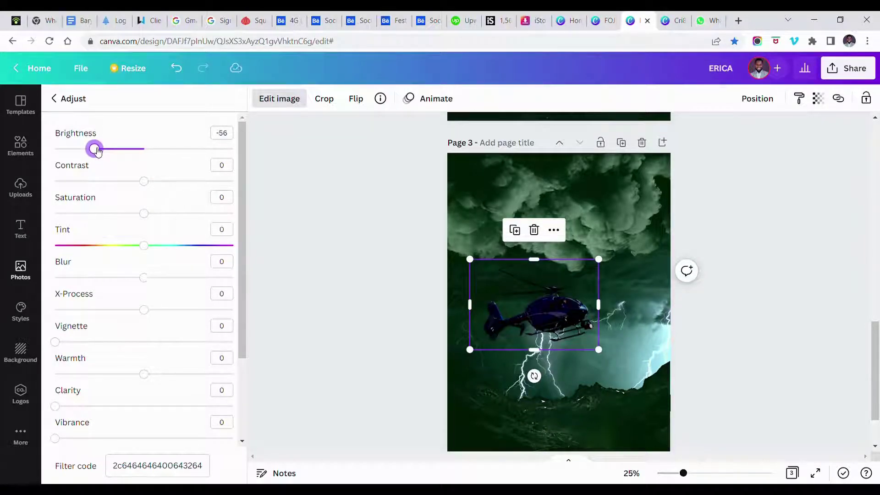
drag(144, 181, 158, 185)
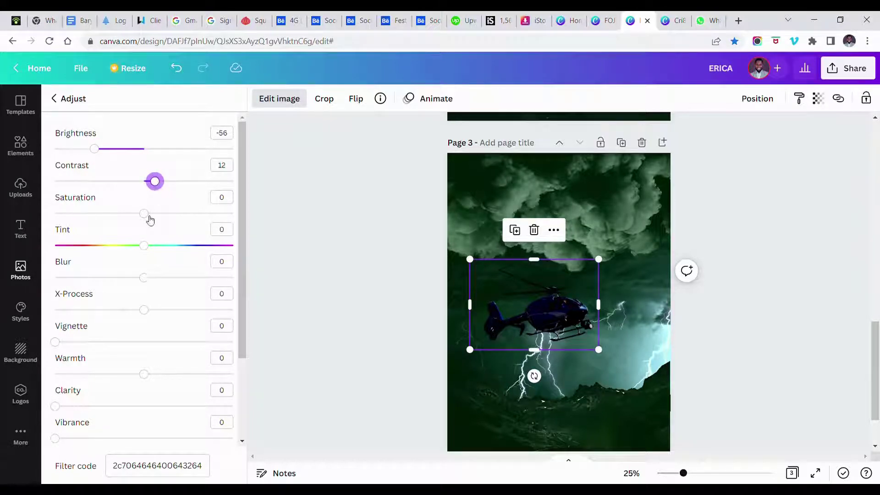
drag(145, 214, 97, 212)
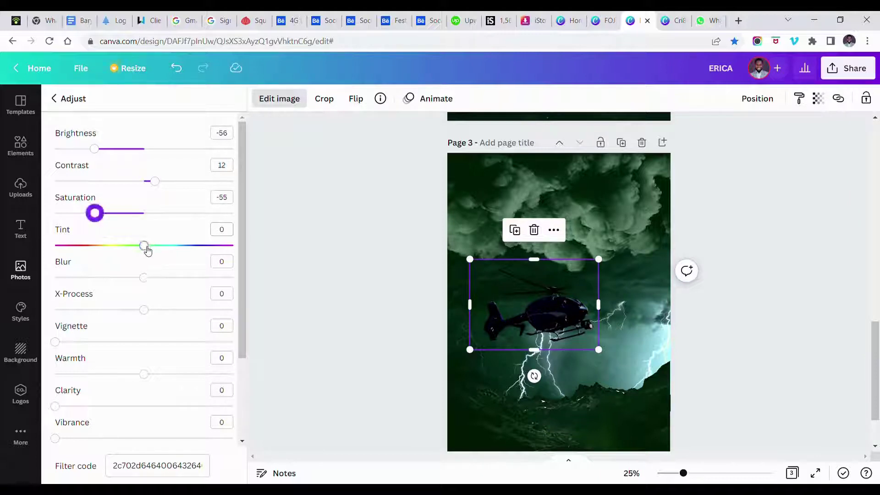
Set the helicopter cutout's tint to 8 and its X-Process to 5
drag(144, 246, 155, 250)
scroll(151, 346, down, 2)
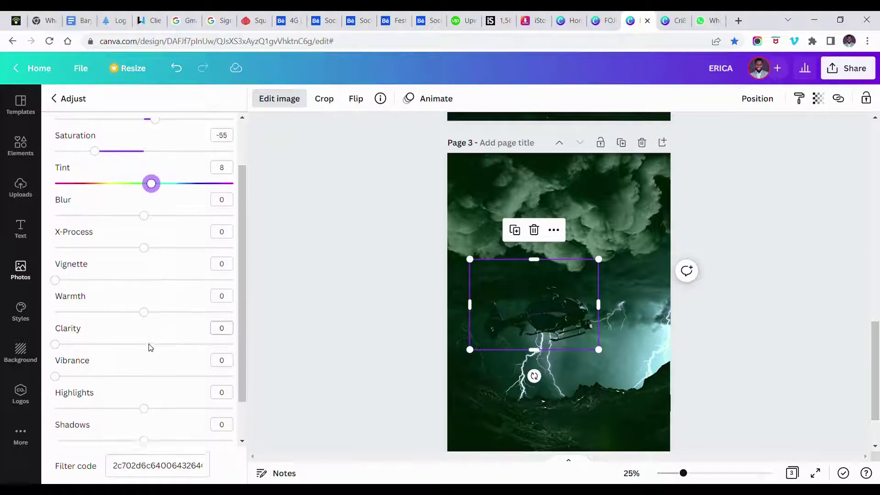
click(143, 246)
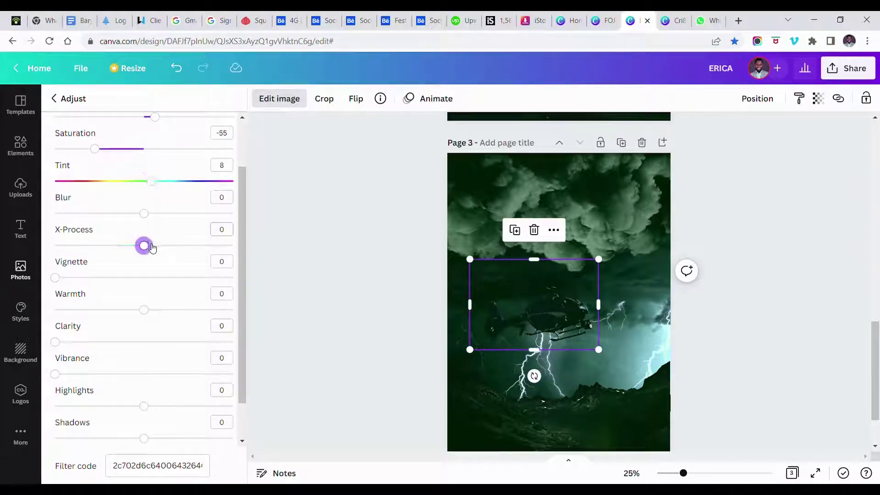
scroll(145, 270, down, 1)
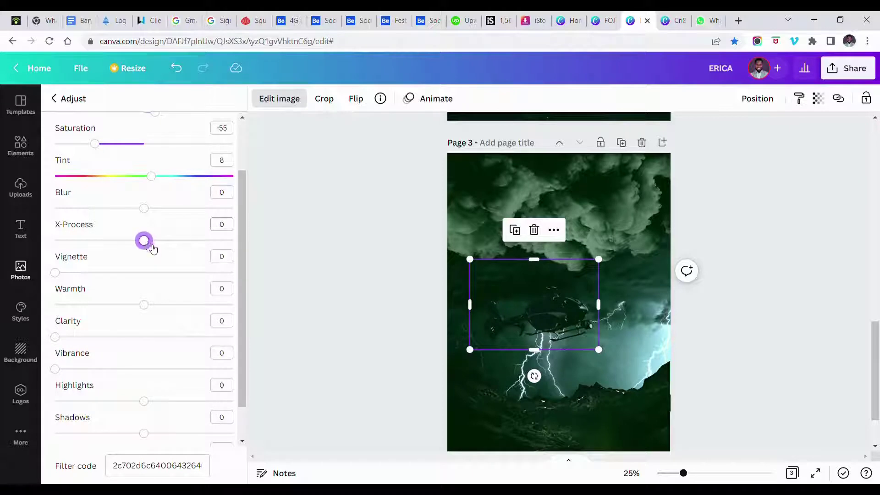
key(Right)
key(Right)
key(Right)
key(Right)
key(Right)
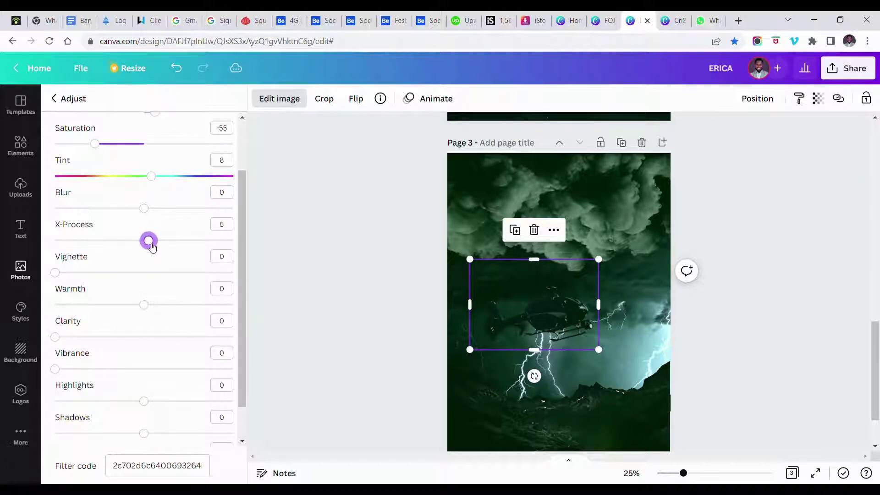
Adjust the helicopter cutout to highlights 52, shadows -6, clarity 78 and vibrance 23
scroll(141, 347, down, 2)
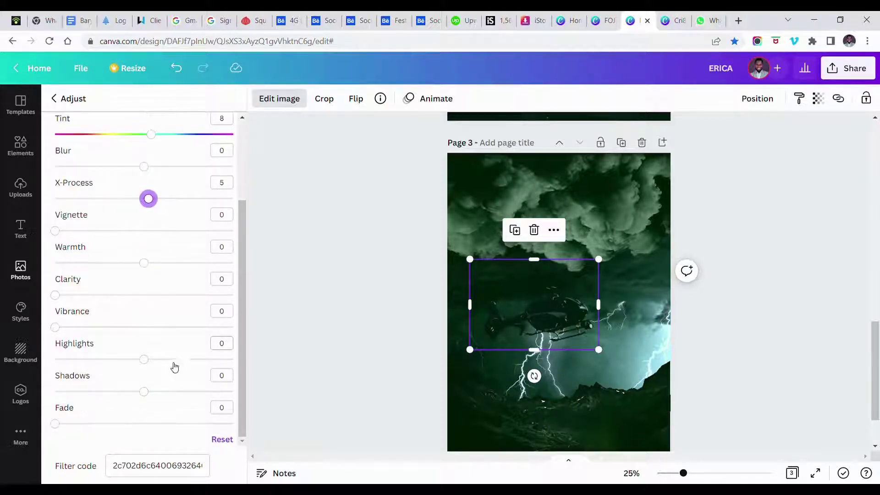
drag(173, 360, 190, 360)
drag(148, 395, 142, 394)
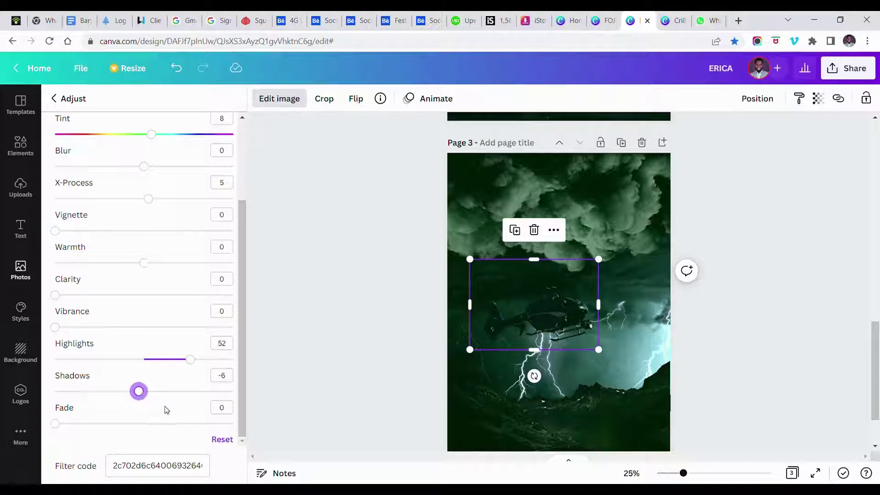
drag(147, 297, 197, 301)
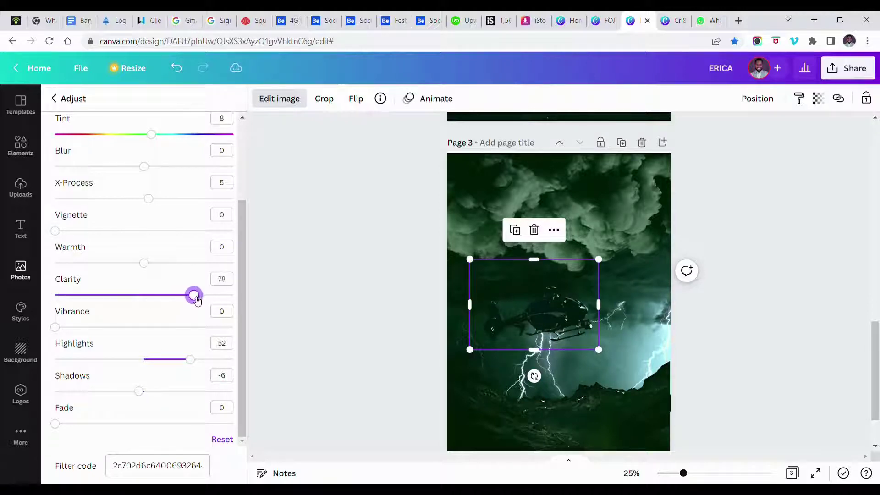
click(96, 327)
Shrink the helicopter to roughly a third of the page width and place it over the clouds near the page's upper left
drag(527, 304, 495, 234)
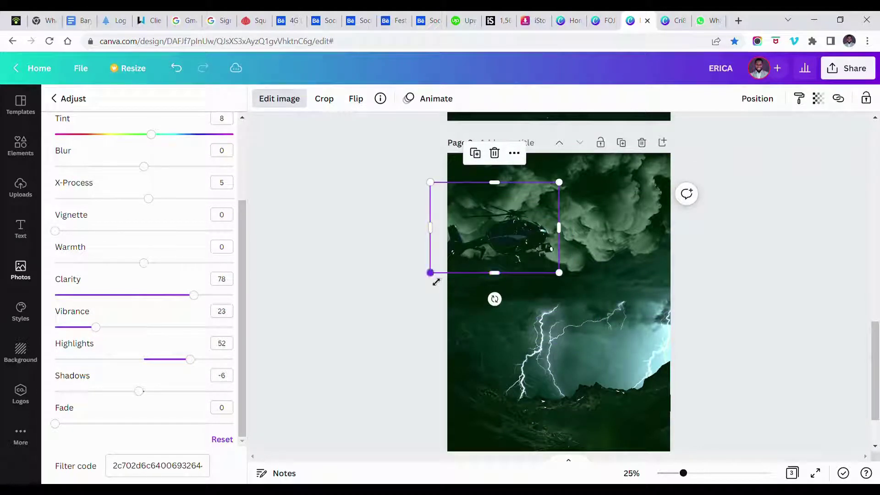
drag(452, 278, 495, 255)
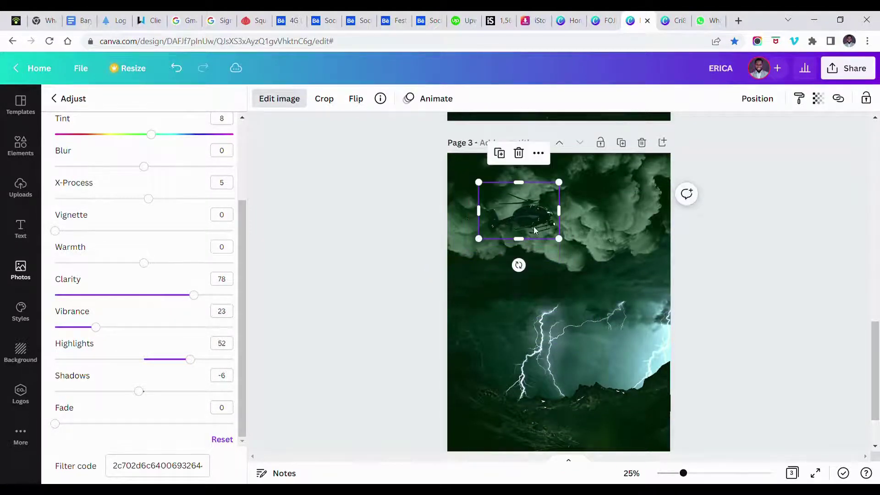
drag(533, 227, 517, 238)
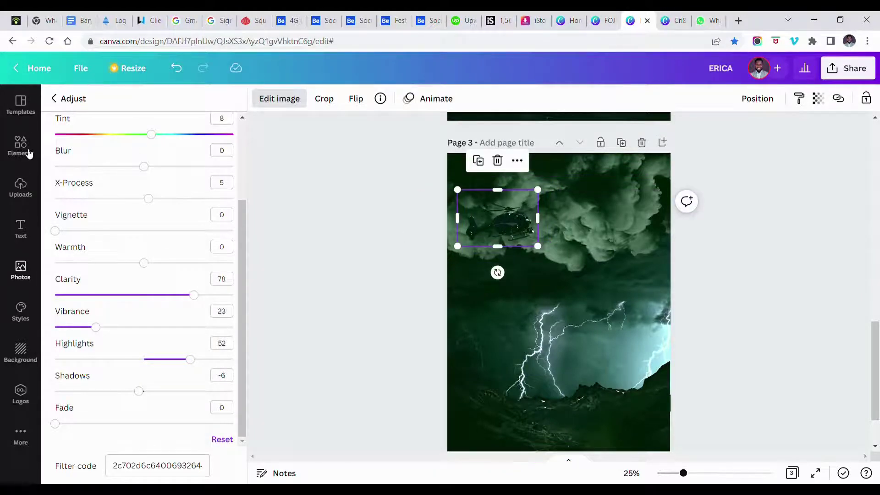
Search the graphics for "spotlight" and add the narrow single vertical light beam to page 3
click(23, 147)
double_click(110, 106)
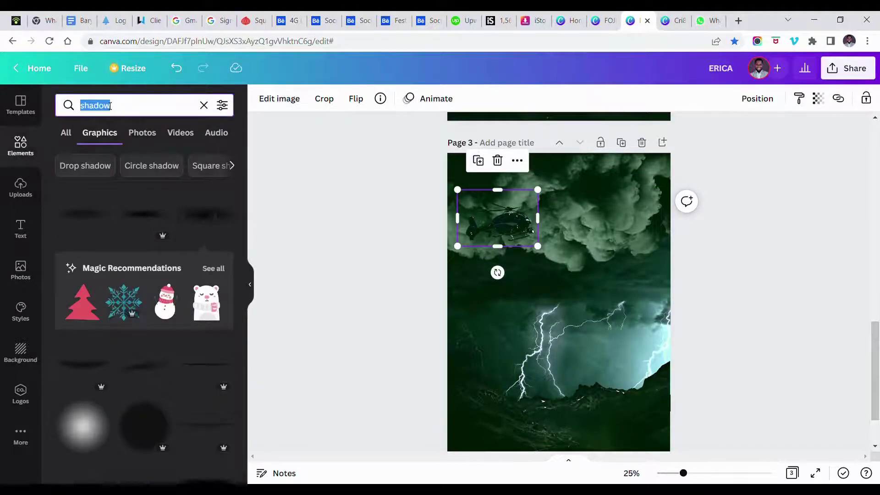
text(spotlight)
key(Return)
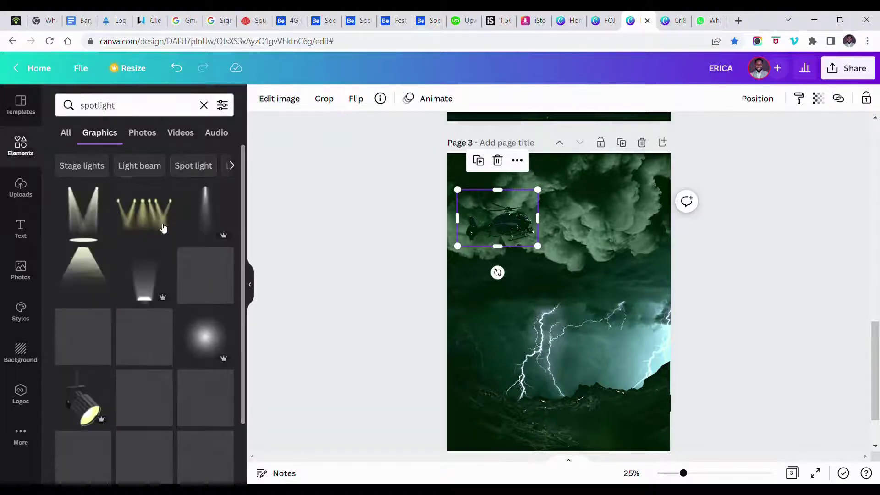
click(210, 198)
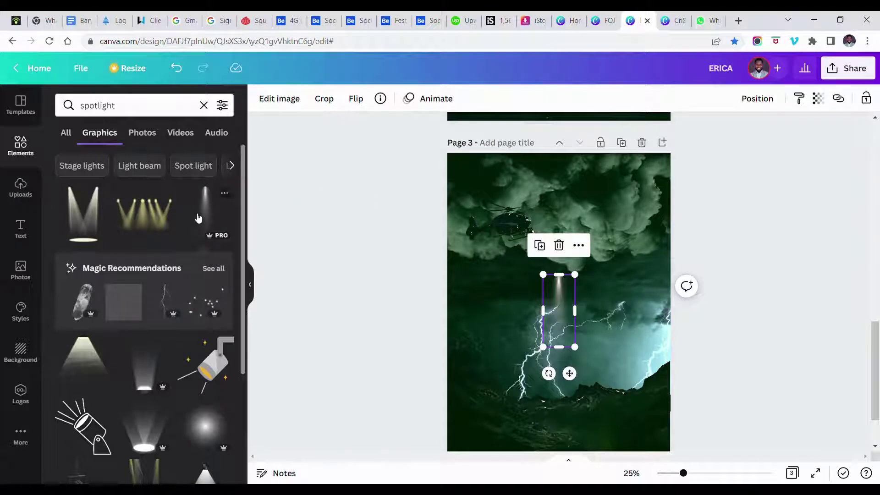
Move the light beam up beside the helicopter and set its tint to 11
drag(563, 278, 563, 214)
click(274, 104)
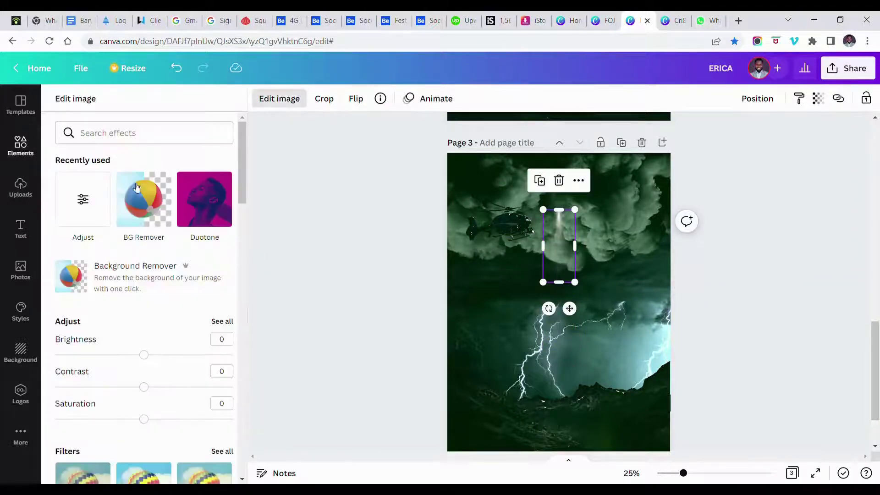
click(81, 213)
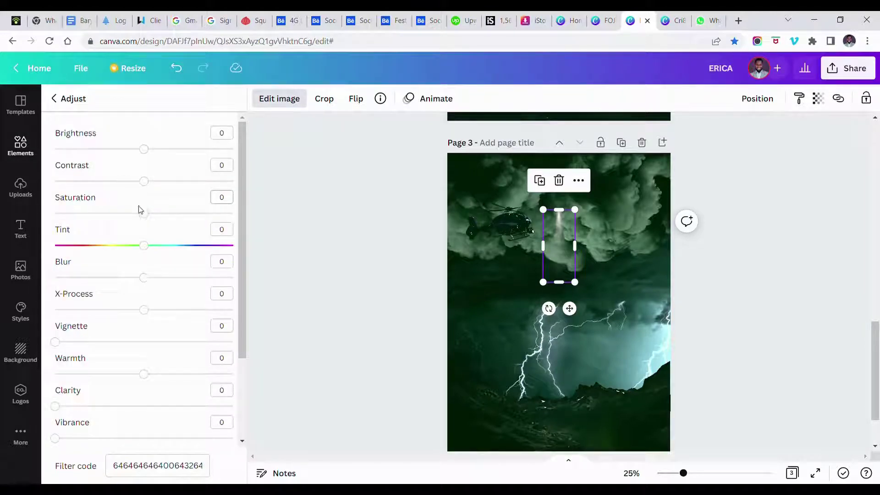
drag(145, 249, 158, 249)
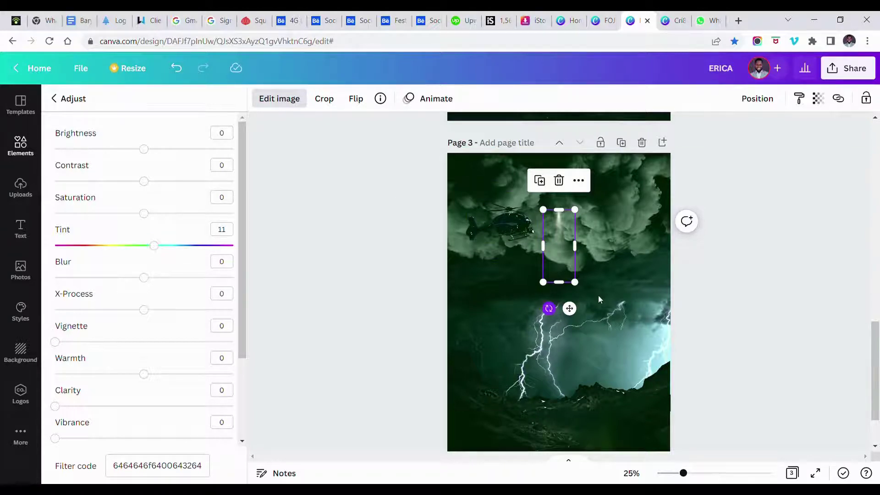
Rotate the light beam to horizontal and position its bright end at the helicopter's nose as a headlight
drag(599, 298, 637, 247)
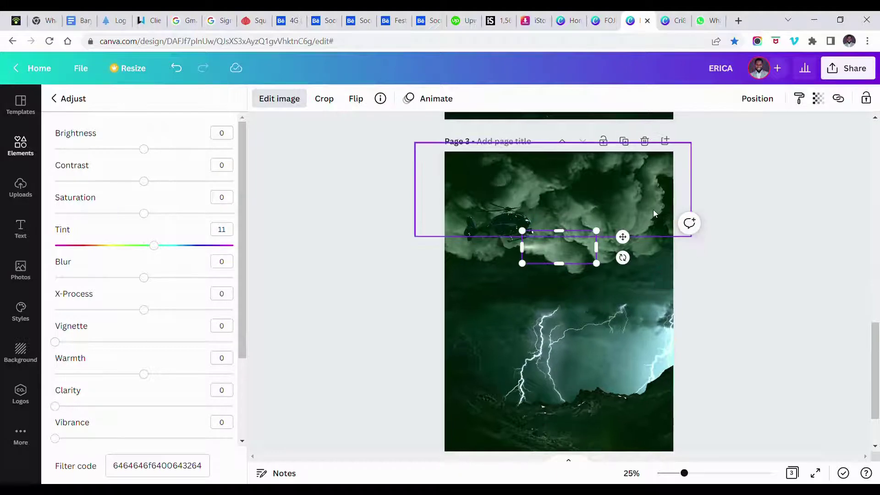
ctrl+scroll(653, 210, up, 5)
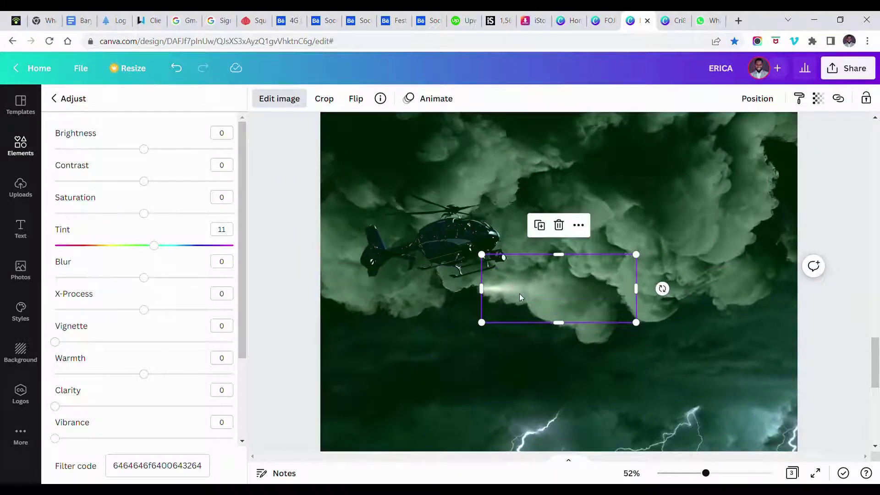
drag(520, 297, 544, 268)
click(528, 334)
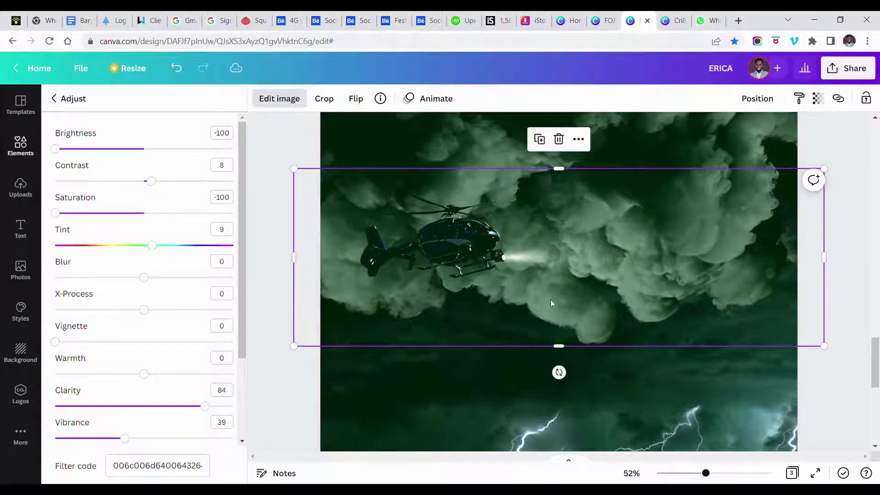
Group the light beam with the helicopter
click(557, 254)
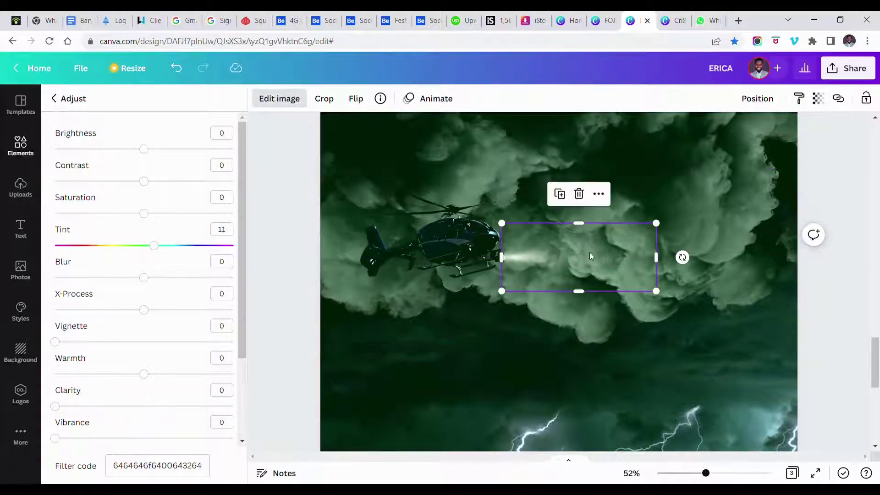
shift+click(477, 244)
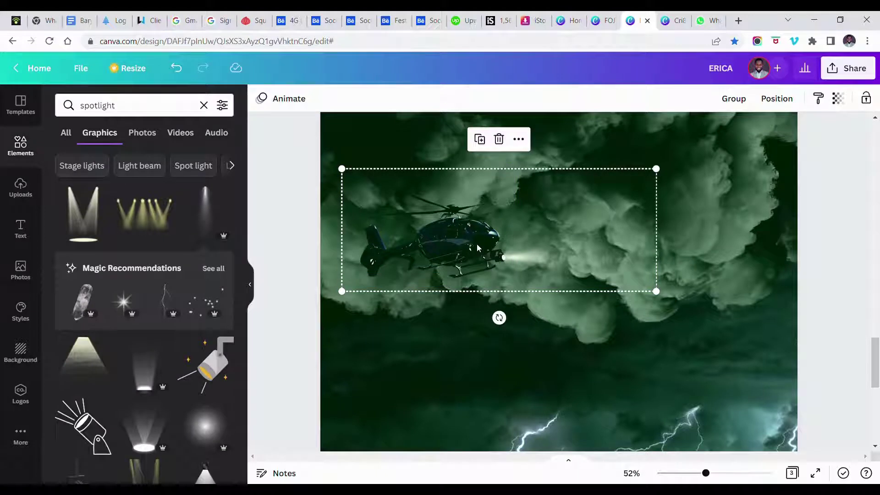
key(ctrl+g)
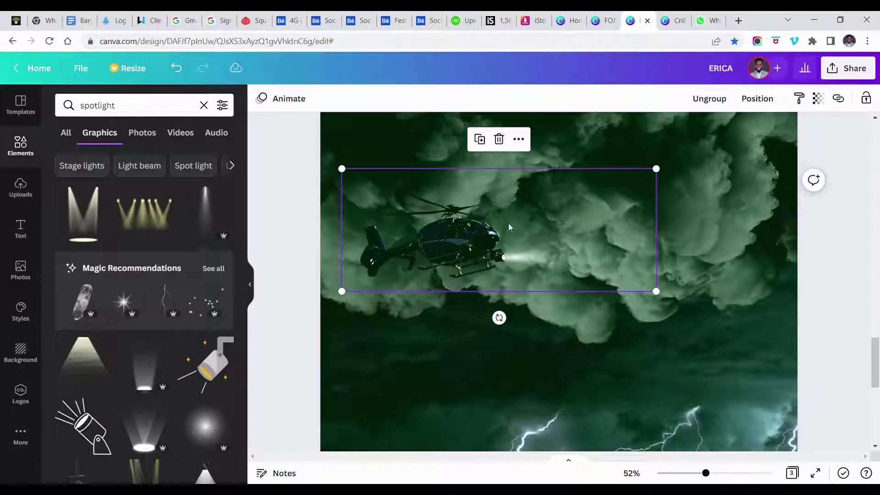
Shift the helicopter and light group slightly and scale it down so it looks distant among the clouds
drag(507, 228, 526, 223)
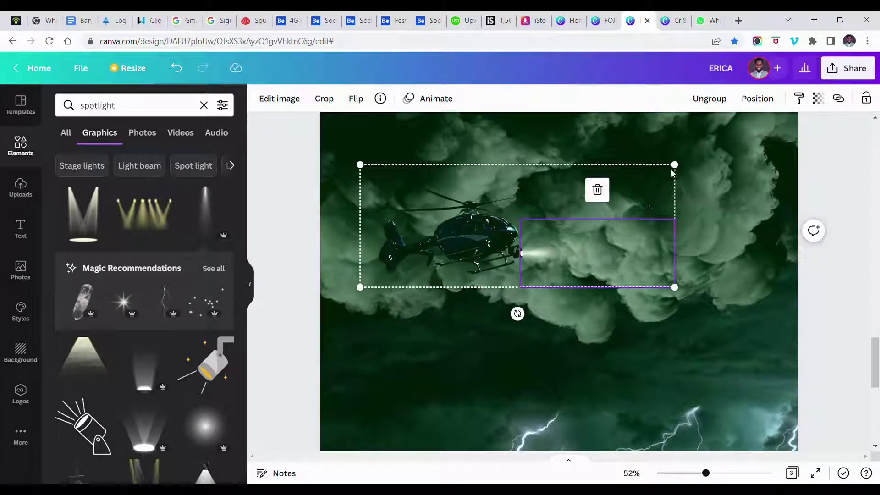
drag(675, 165, 513, 228)
scroll(510, 208, down, 5)
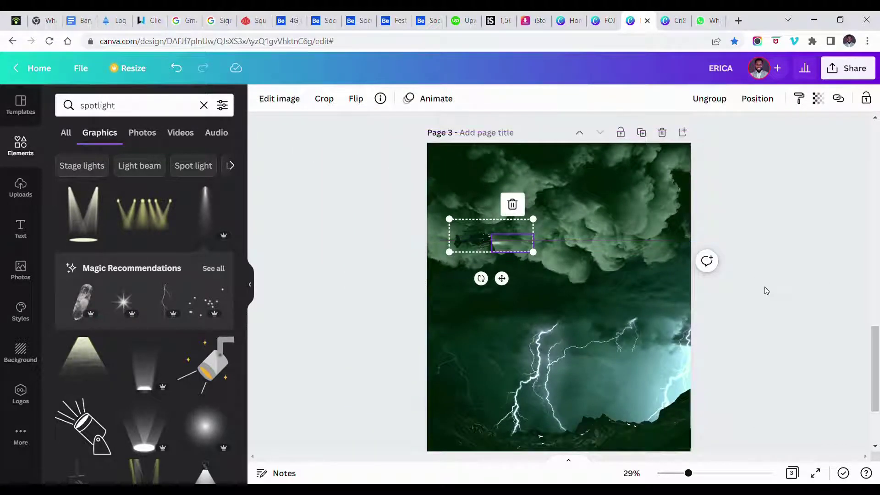
click(751, 299)
click(500, 244)
click(368, 243)
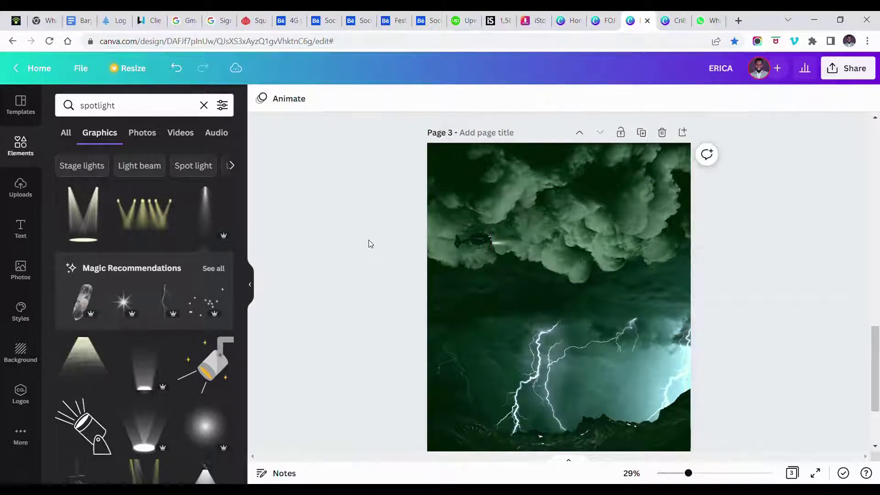
Search the photos for "helicopter", add the dark military helicopter cutout and place it over the clouds near the page's upper right
click(21, 269)
double_click(112, 112)
text(h)
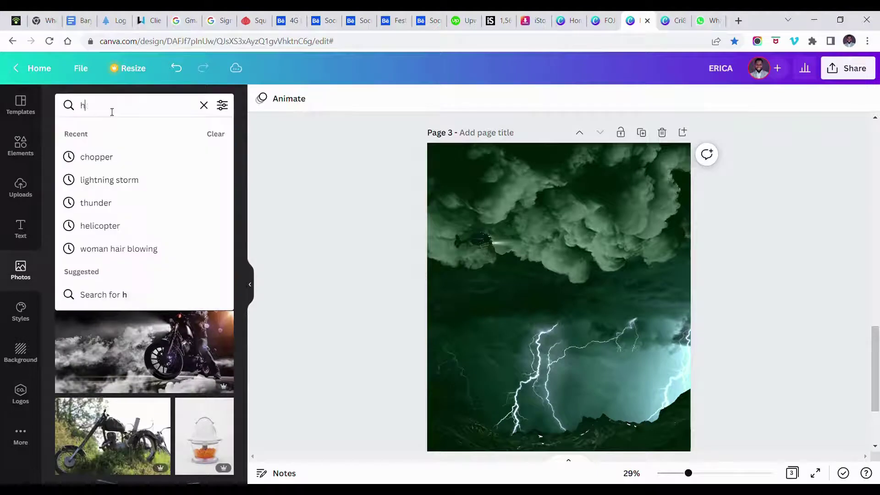
text(elicopter)
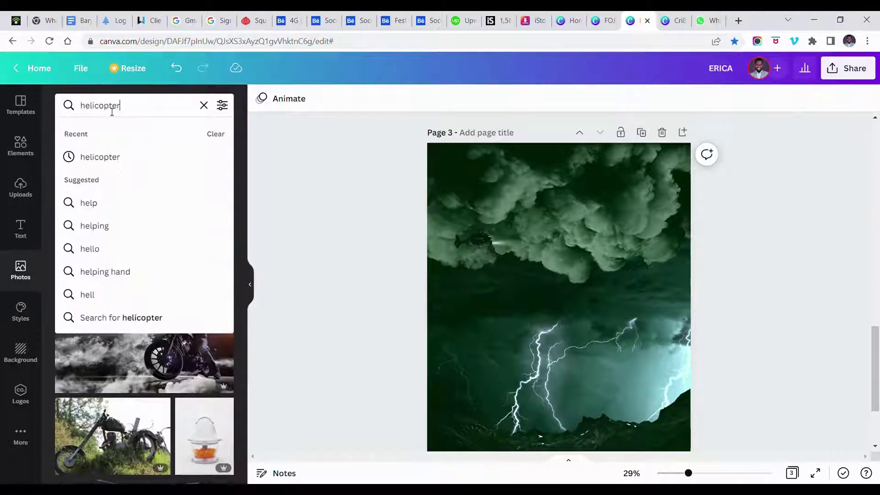
key(Return)
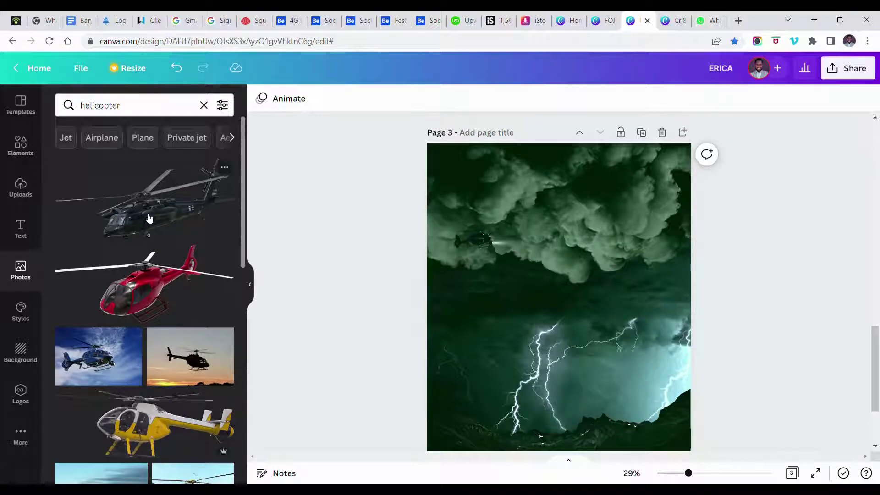
click(149, 217)
drag(579, 332, 698, 186)
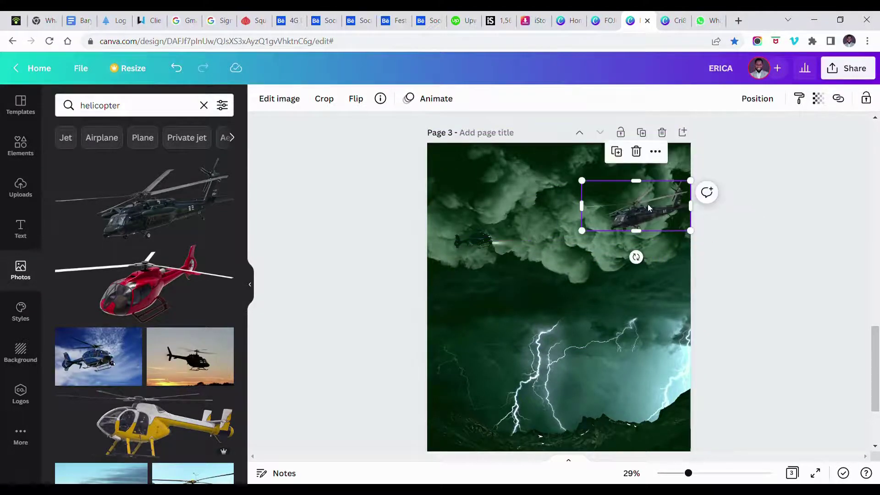
drag(648, 204, 644, 209)
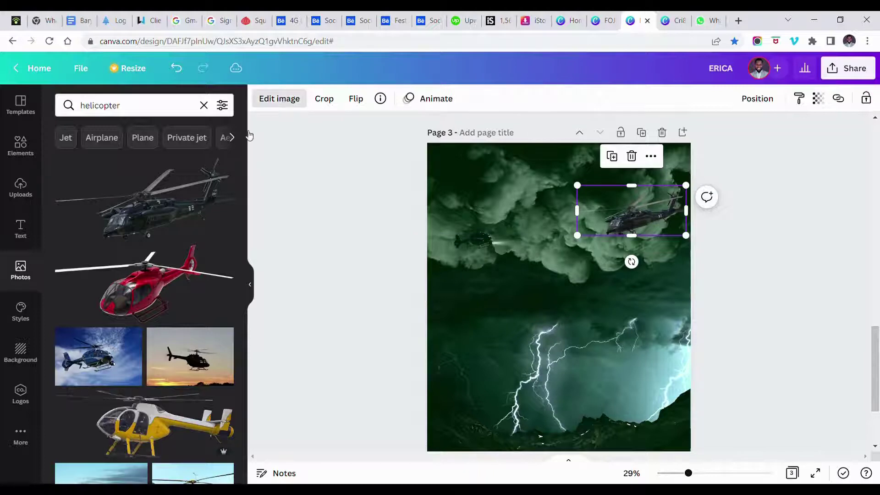
Adjust the dark military helicopter to brightness -33, contrast 12 and tint 11
click(83, 197)
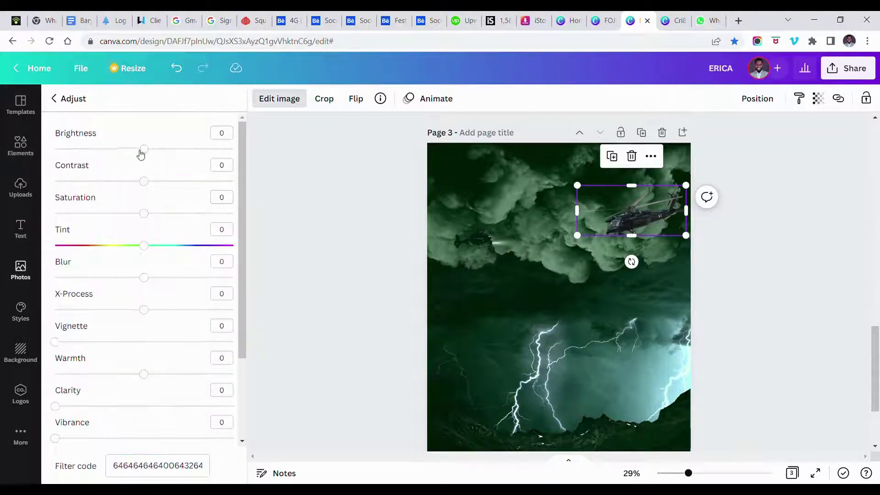
drag(144, 150, 108, 153)
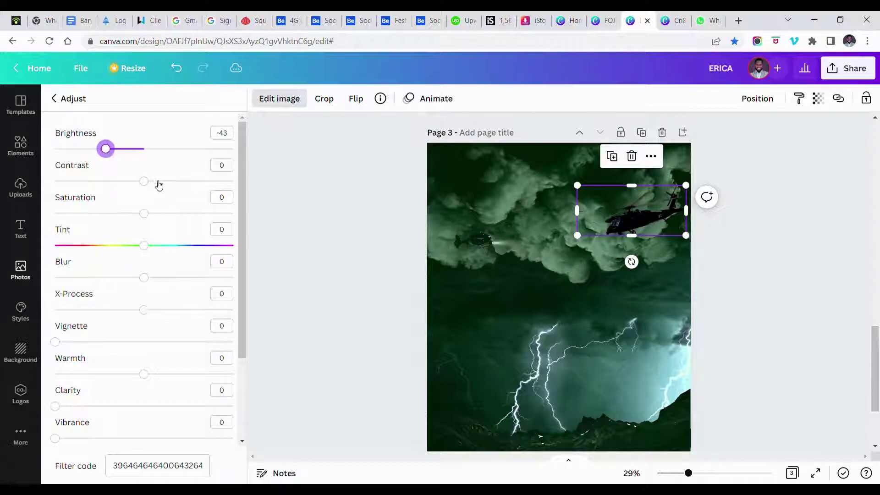
drag(159, 185, 158, 184)
mouse_move(119, 155)
mouse_down()
mouse_move(127, 152)
mouse_move(118, 153)
mouse_up()
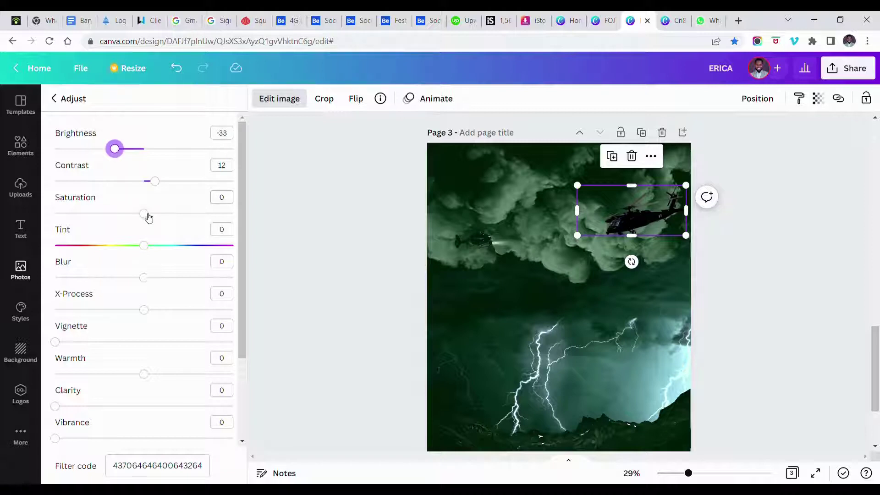
scroll(125, 358, down, 3)
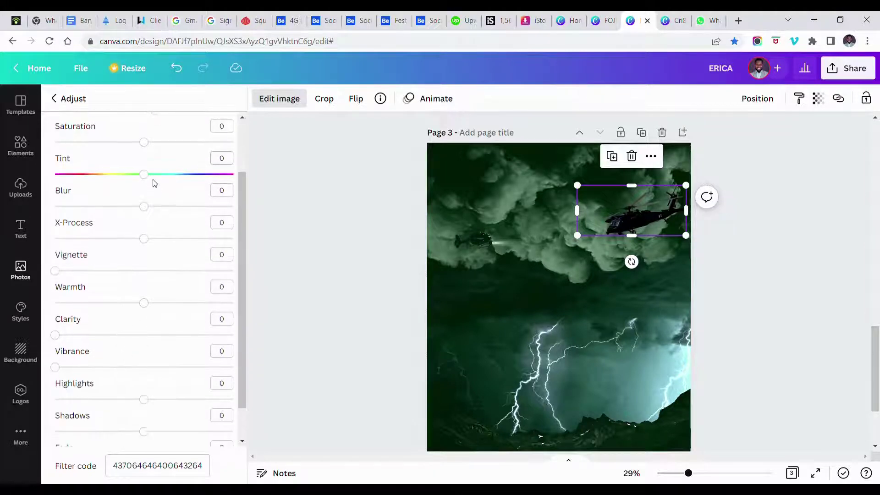
drag(158, 179, 158, 179)
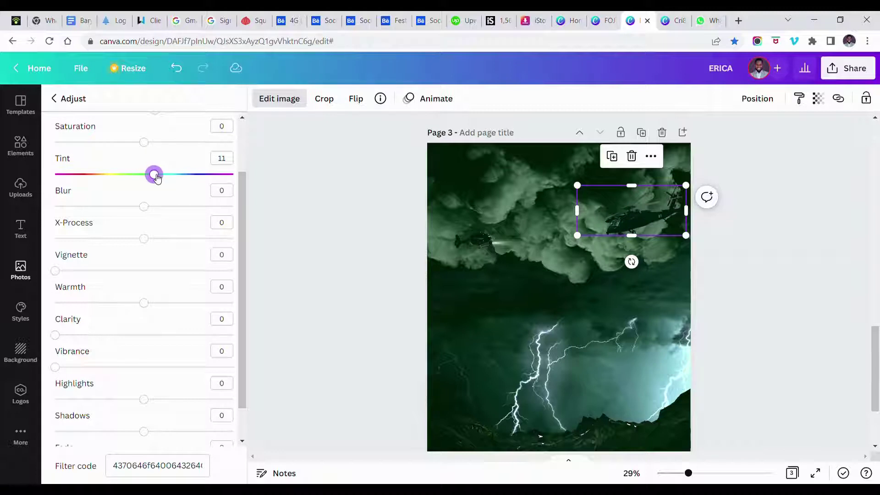
Set the dark military helicopter's clarity to 85, vibrance to 32, highlights to 68 and brightness to -41
scroll(149, 275, down, 1)
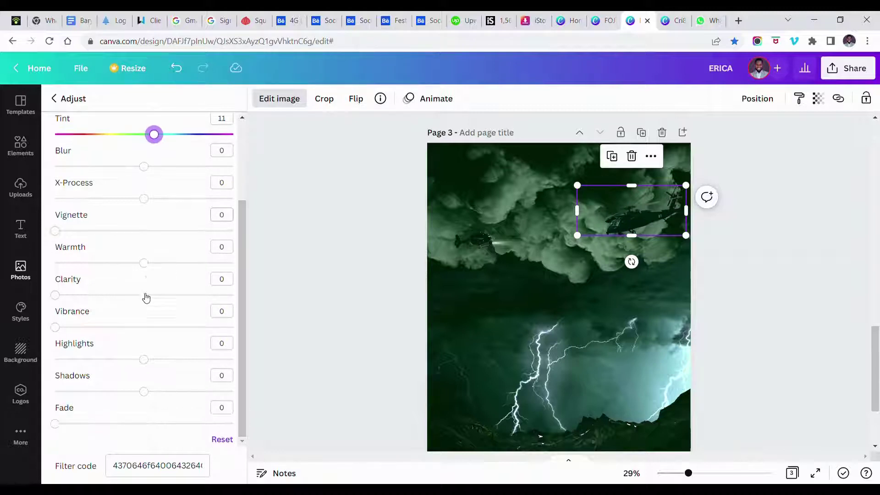
drag(145, 295, 208, 298)
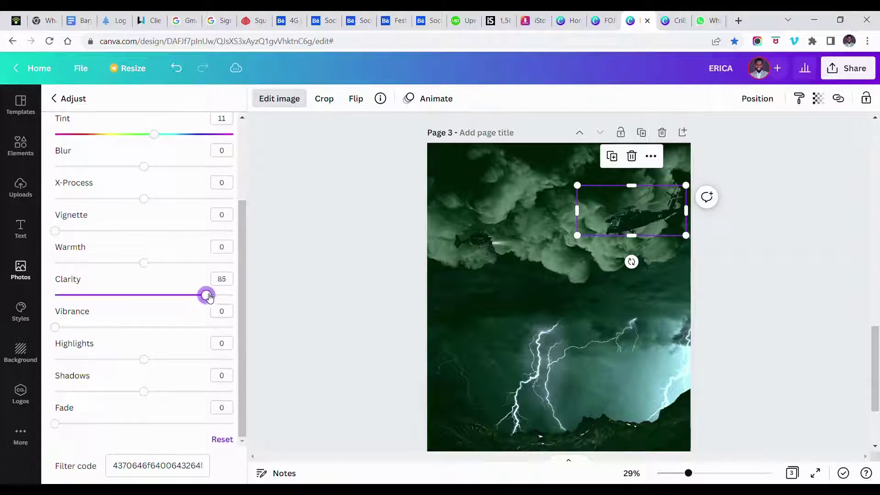
click(114, 328)
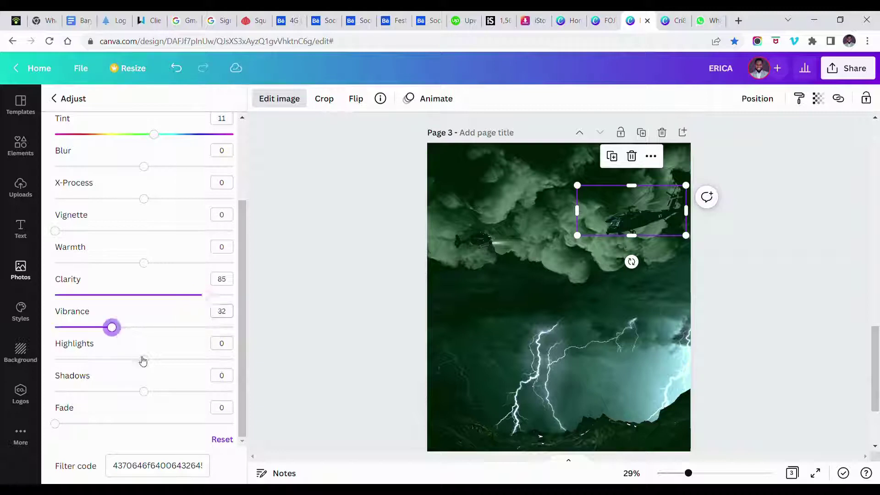
drag(144, 359, 208, 367)
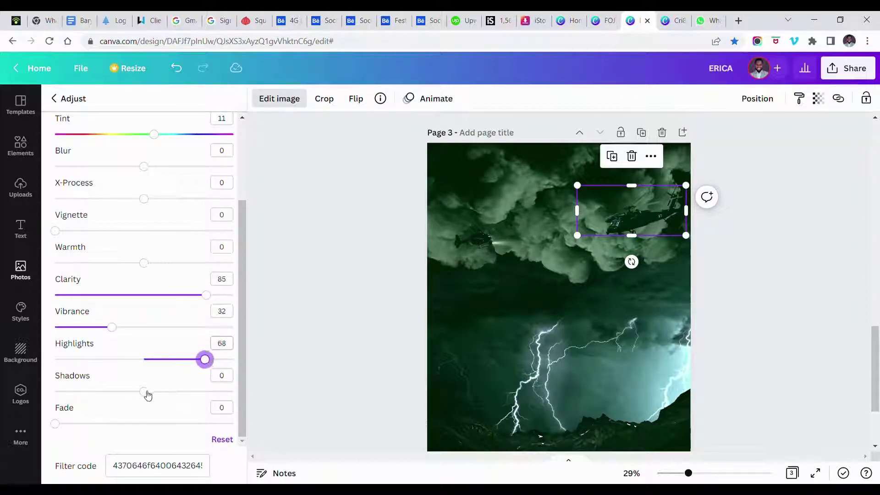
scroll(134, 392, up, 3)
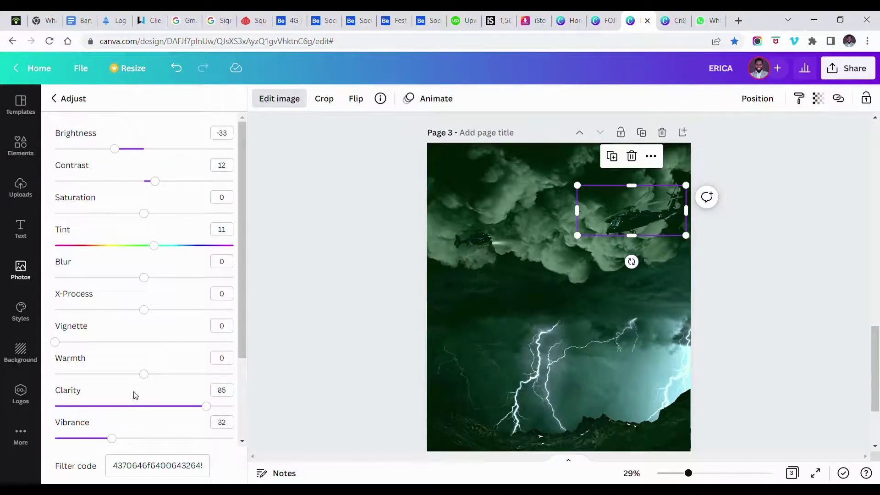
drag(113, 151, 110, 151)
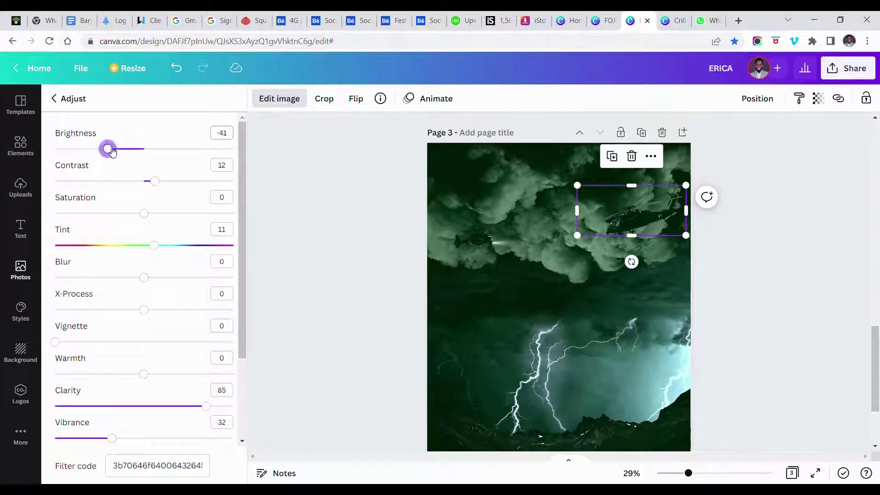
key(Escape)
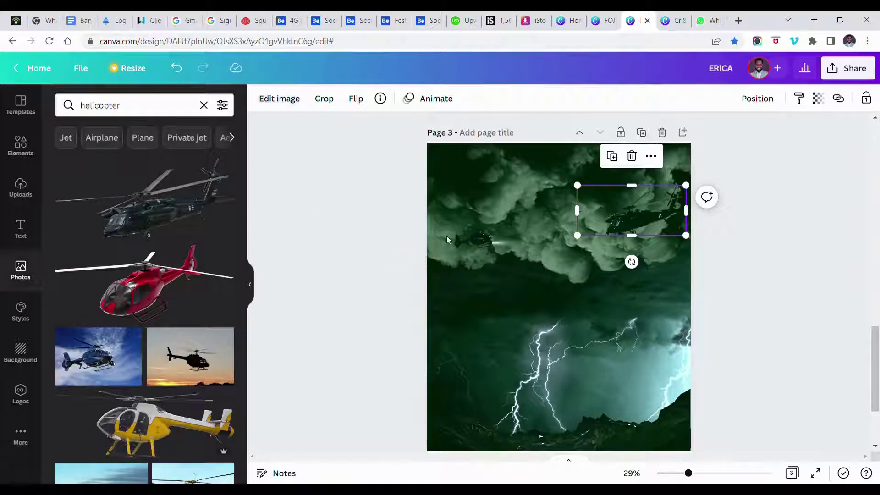
Ungroup the smaller helicopter from its light beam and place a copy of the beam in the clouds between the two helicopters
click(502, 241)
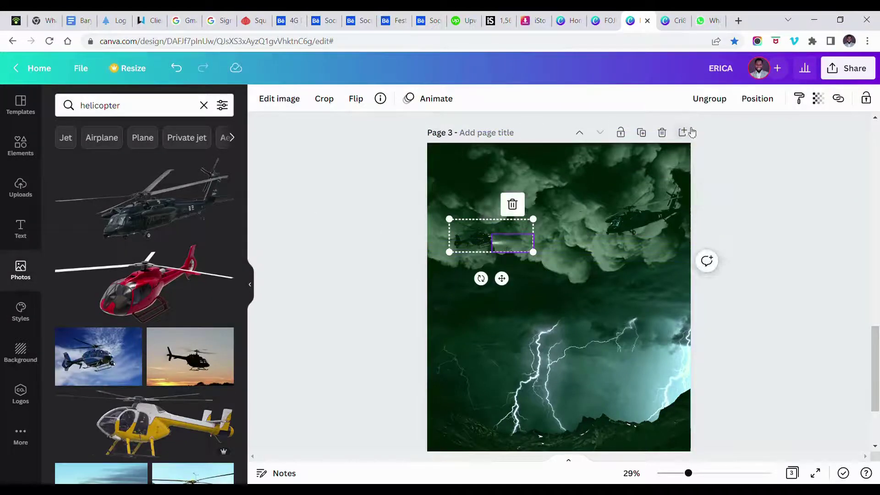
click(717, 100)
click(532, 255)
click(516, 243)
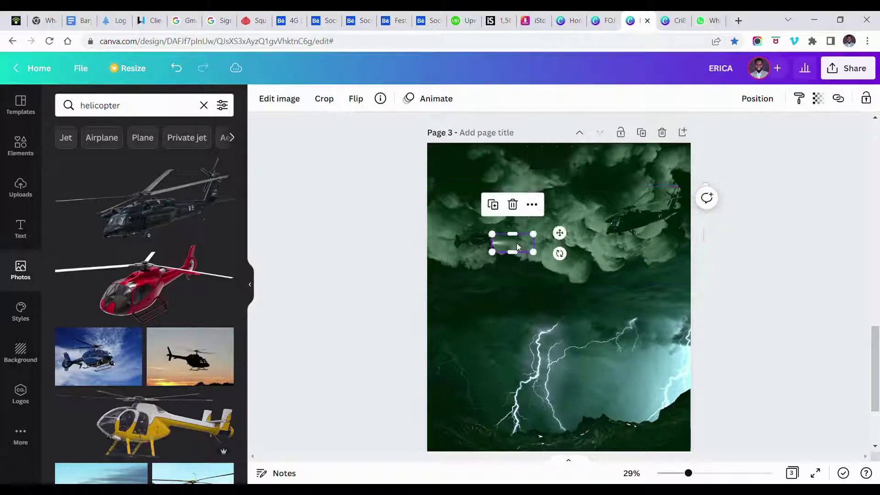
drag(517, 243, 568, 202)
Group the smaller helicopter with its original light beam again
key(ctrl+z)
shift+click(475, 240)
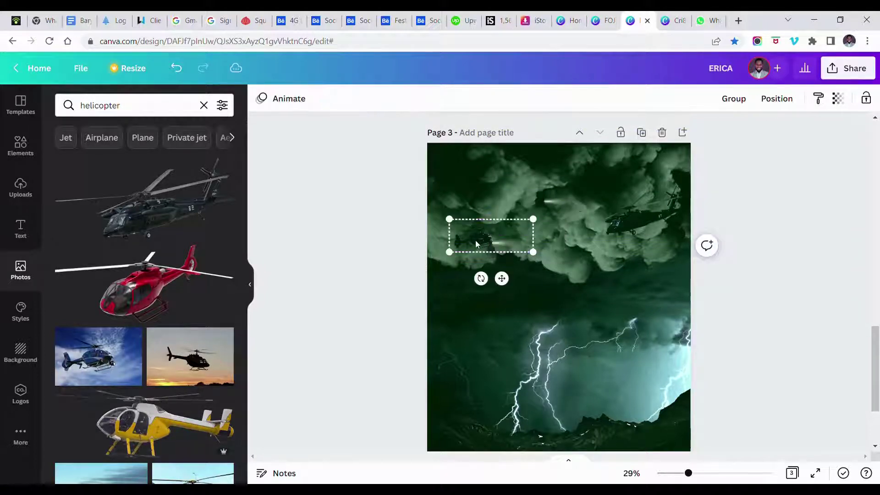
key(ctrl+g)
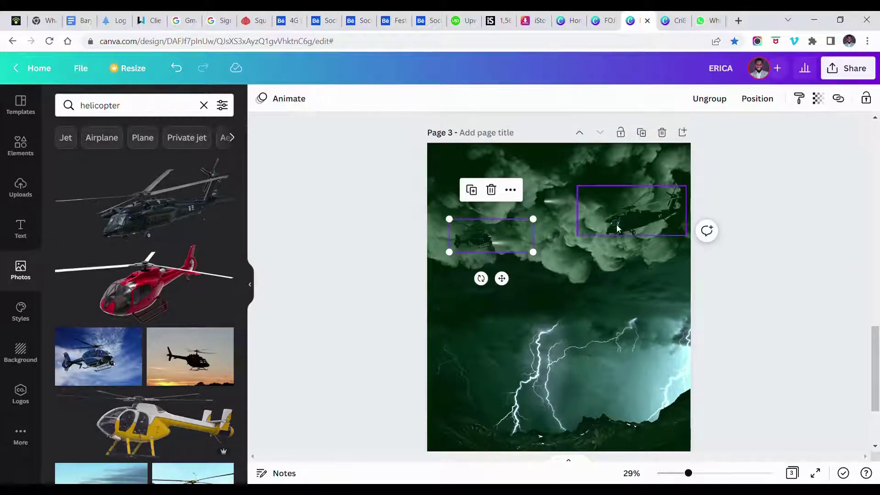
Flip the copied light beam horizontally, move it to the dark military helicopter's nose and tilt it to match the aircraft's angle
click(547, 204)
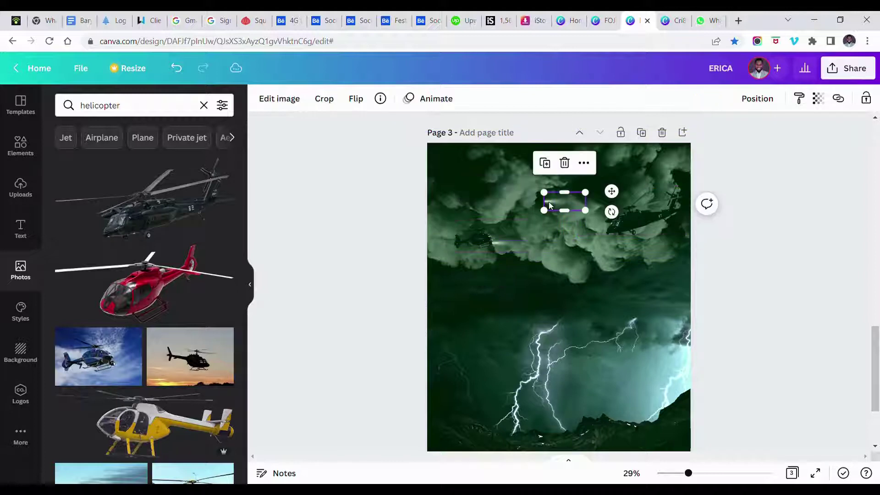
click(359, 101)
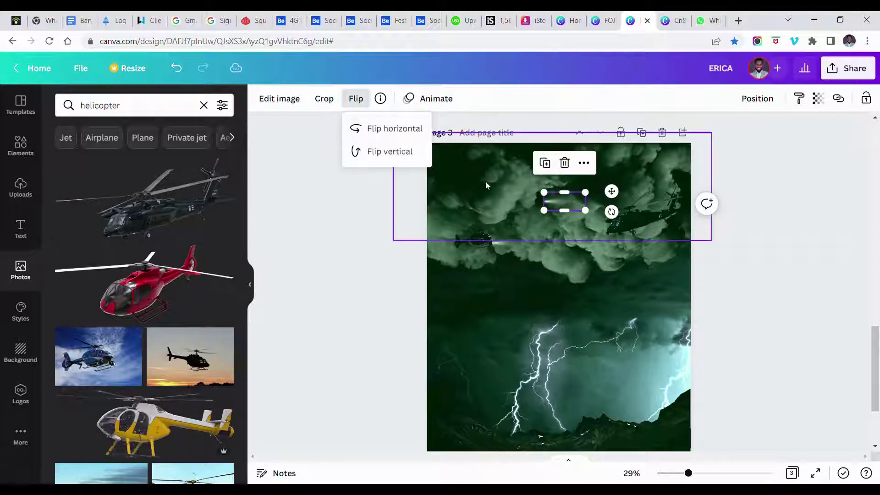
click(375, 152)
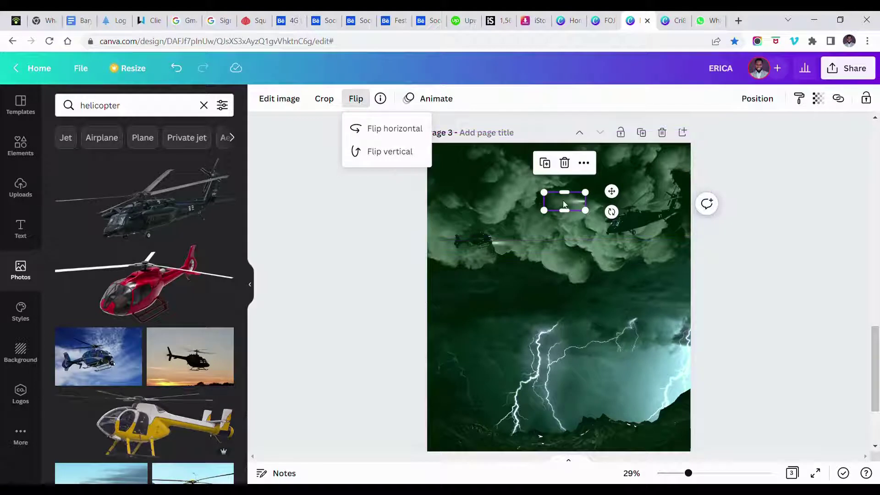
drag(564, 202, 595, 241)
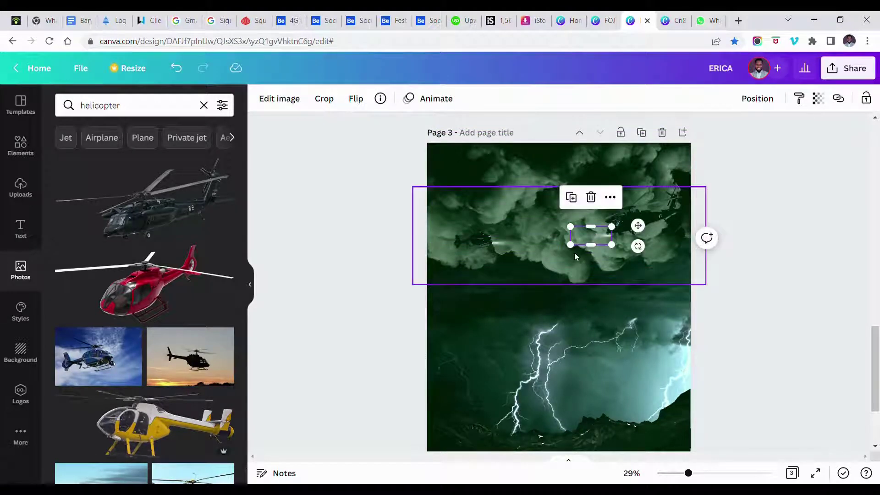
drag(644, 250, 653, 240)
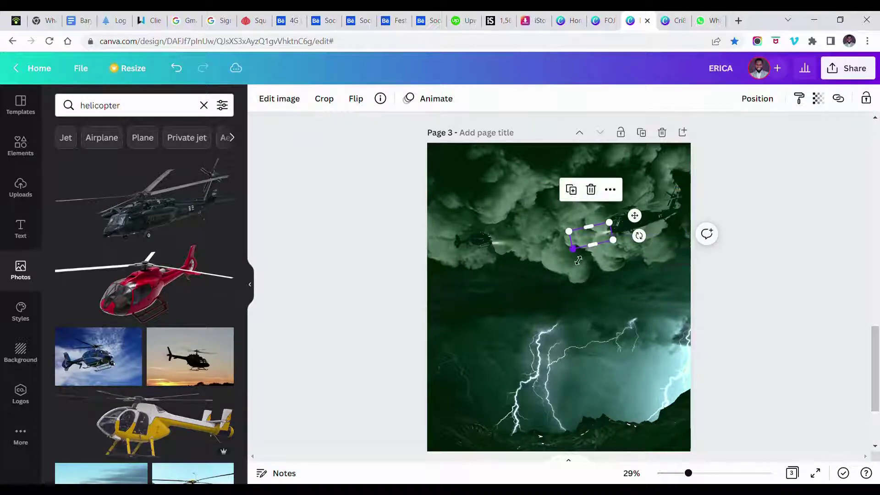
Enlarge the copied light beam and align its bright end with the dark military helicopter's nose
drag(573, 249, 548, 276)
scroll(549, 275, up, 4)
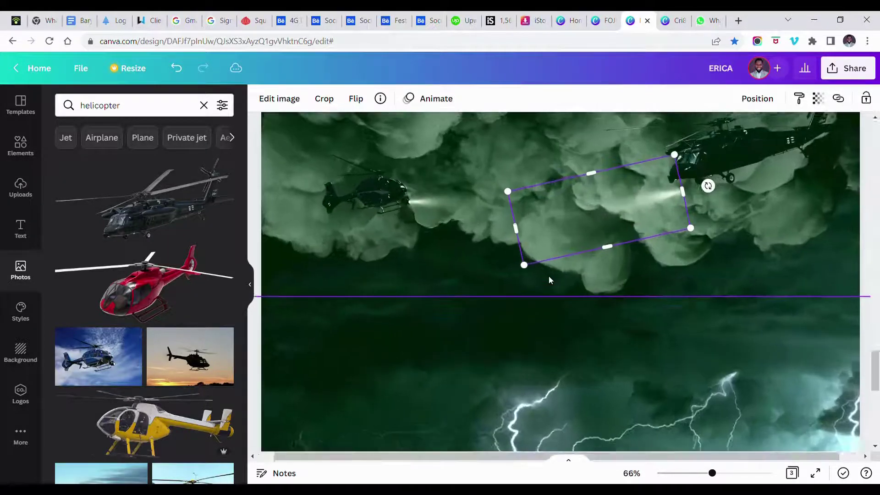
scroll(549, 276, up, 2)
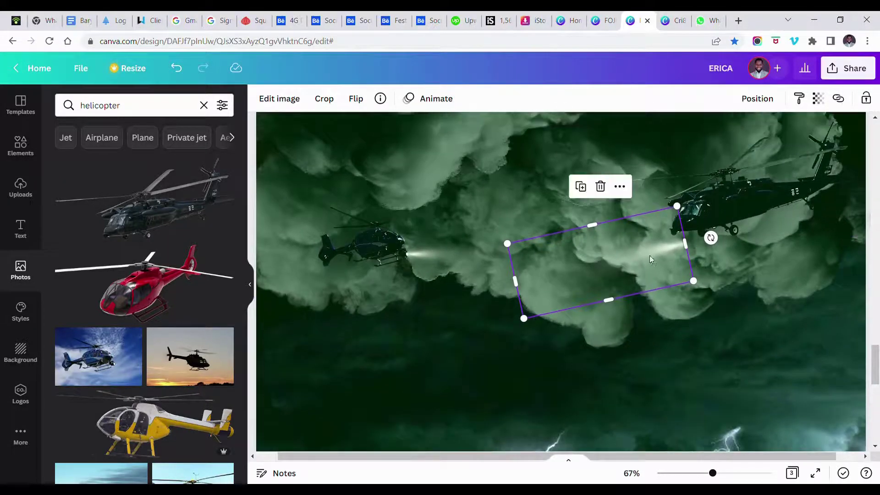
drag(650, 256, 648, 242)
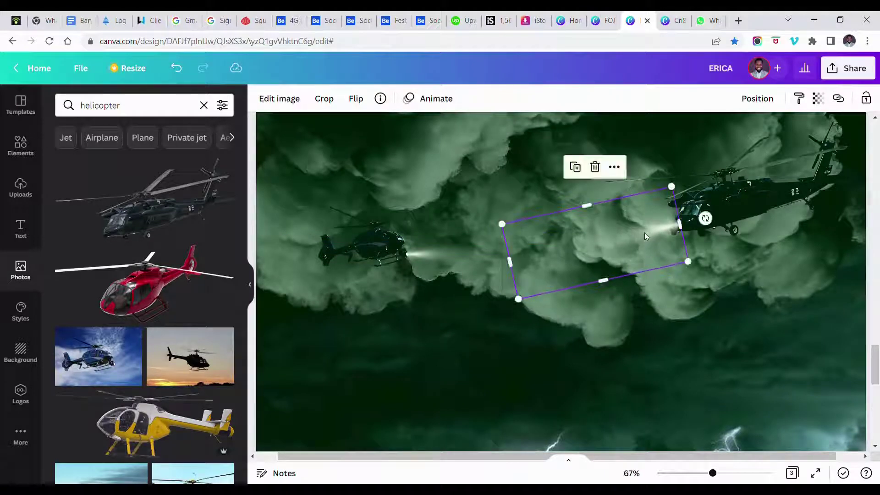
drag(524, 309, 454, 359)
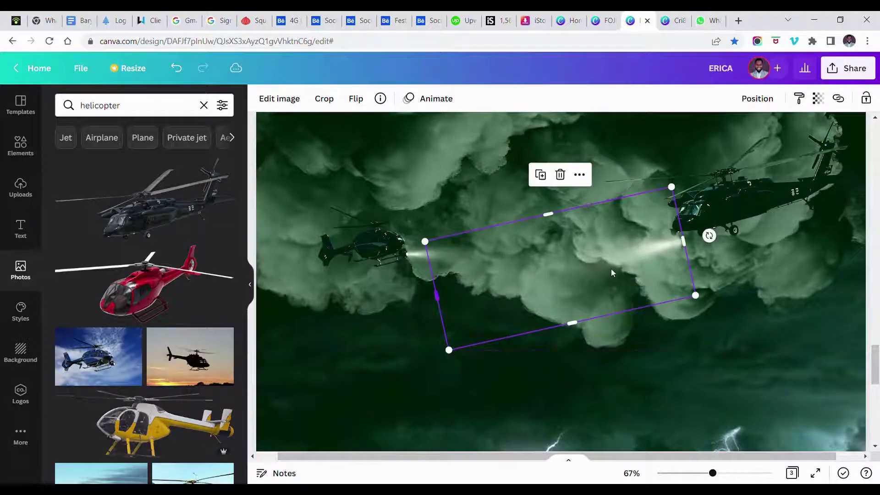
drag(612, 265, 607, 254)
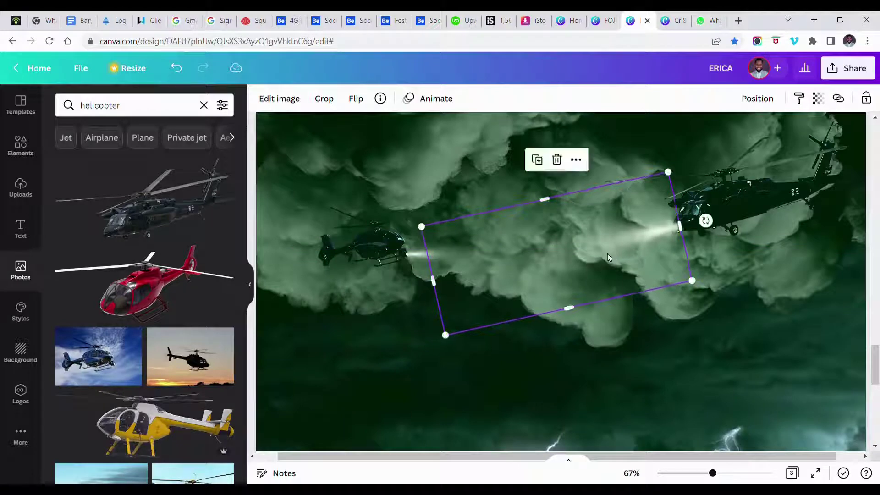
Group the dark military helicopter with its light beam and scale the group down so it looks distant
shift+click(722, 201)
key(ctrl+g)
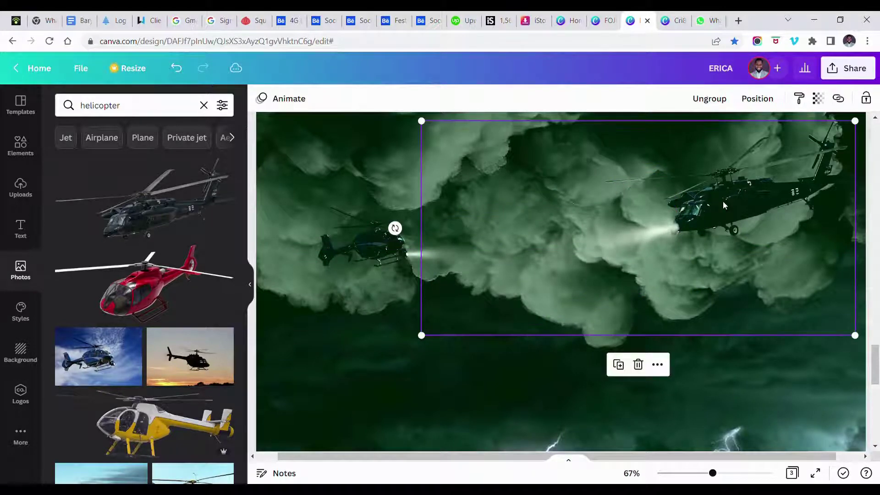
scroll(722, 201, down, 4)
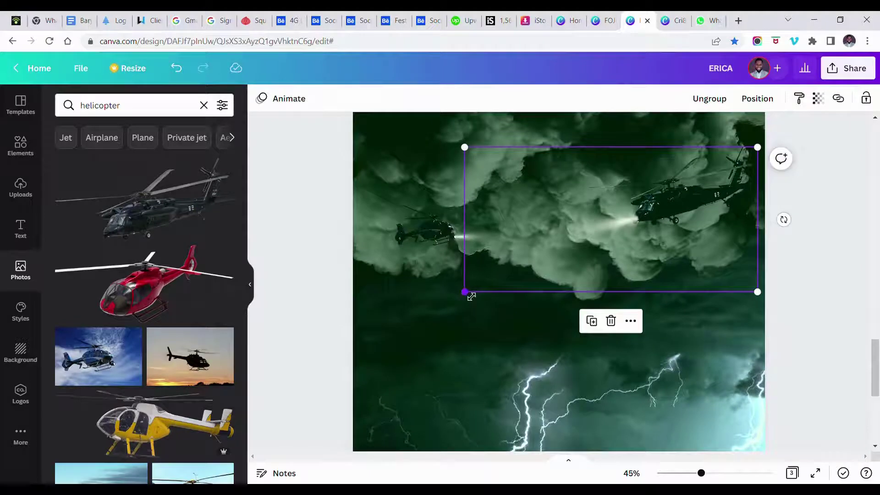
drag(471, 296, 605, 262)
click(805, 242)
scroll(805, 242, down, 1)
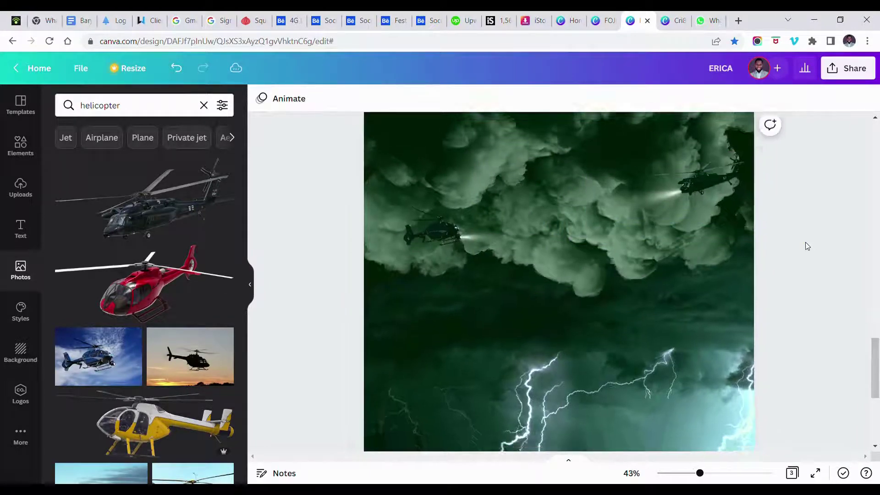
scroll(807, 246, down, 3)
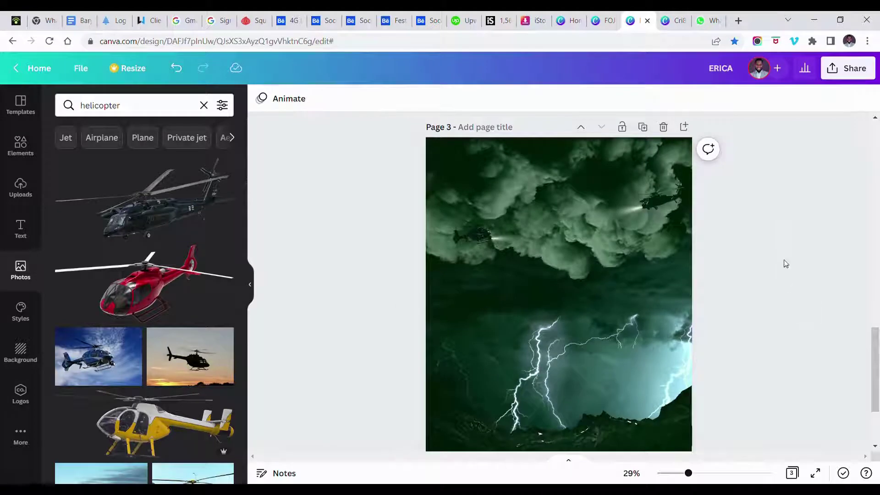
Compare page 3 with the finished ERICA poster on page 2 and search the photos for "moon"
scroll(786, 264, up, 5)
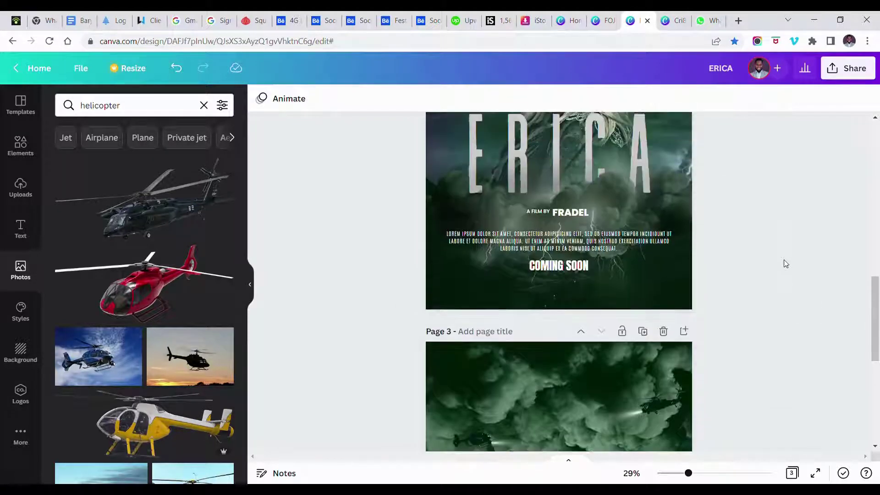
scroll(786, 263, up, 3)
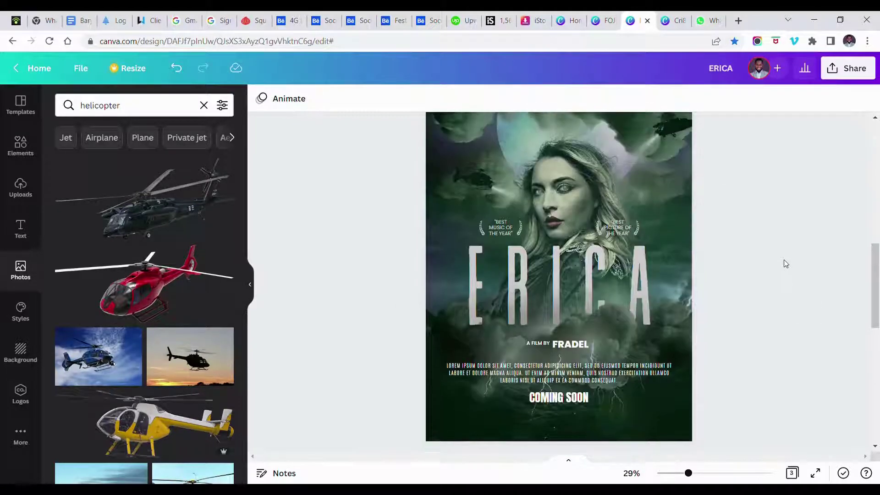
scroll(784, 260, down, 6)
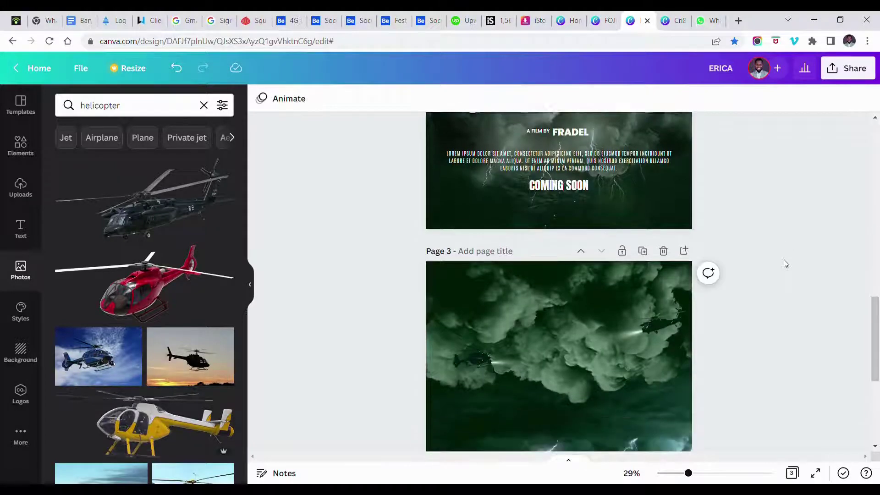
scroll(784, 263, down, 1)
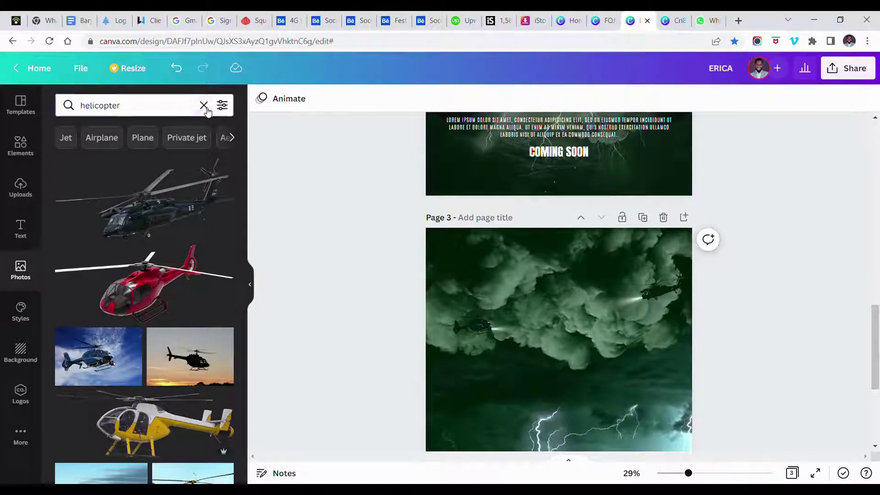
click(204, 105)
text(moon)
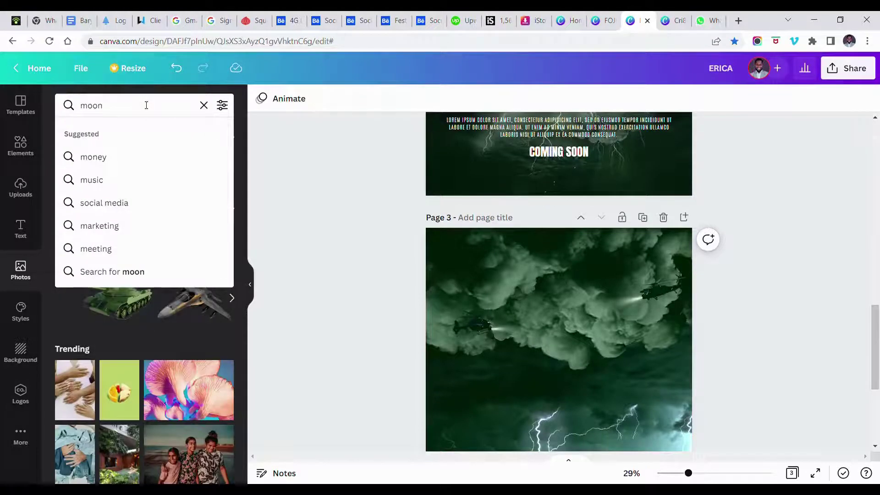
key(Return)
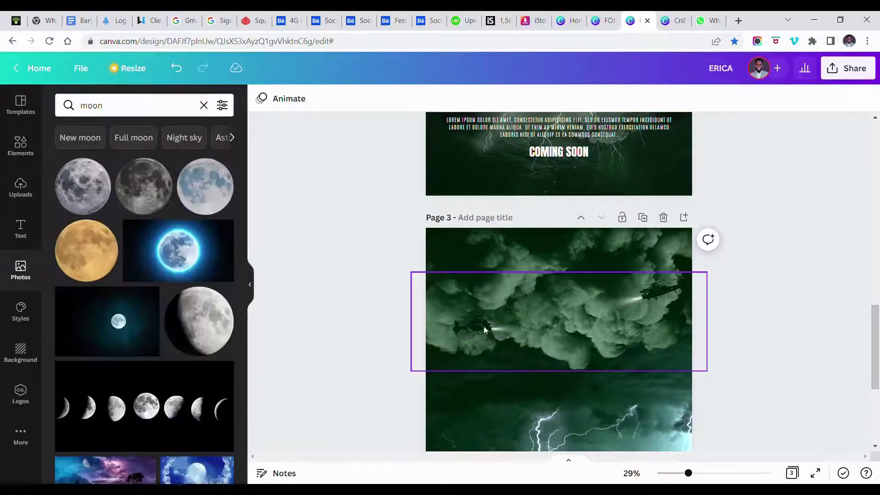
scroll(198, 350, down, 3)
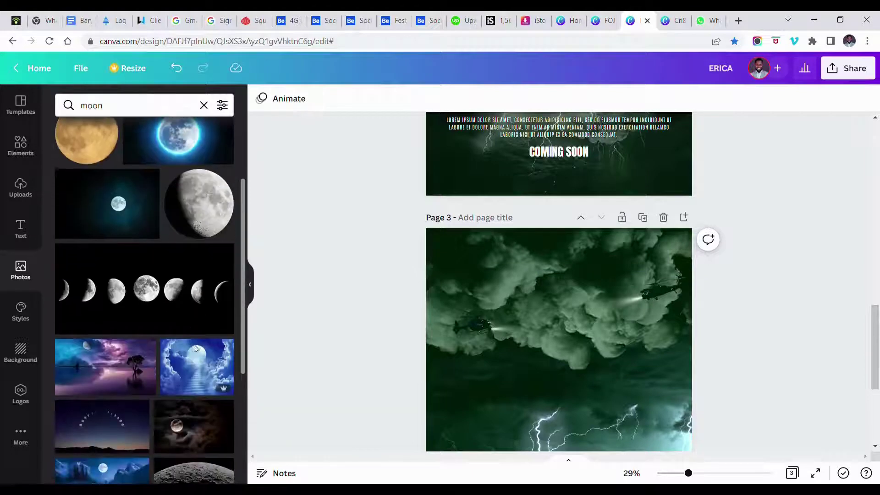
scroll(198, 350, up, 2)
scroll(198, 350, up, 1)
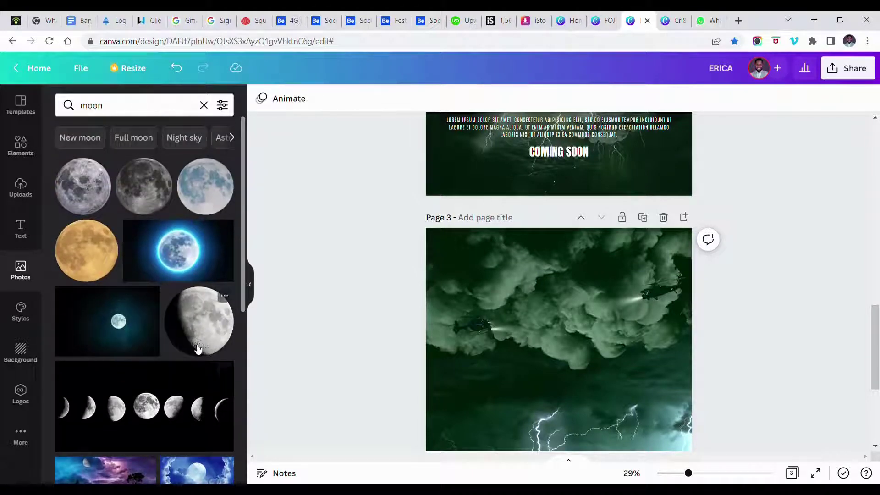
scroll(197, 350, down, 1)
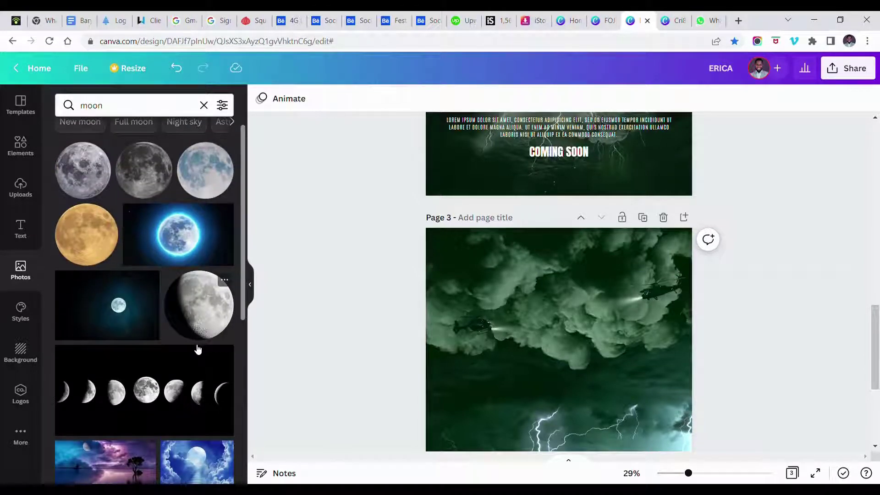
Search the photos for "blonde portrait model" and add the blonde woman in the dark lace jacket on a black background to page 3
double_click(97, 107)
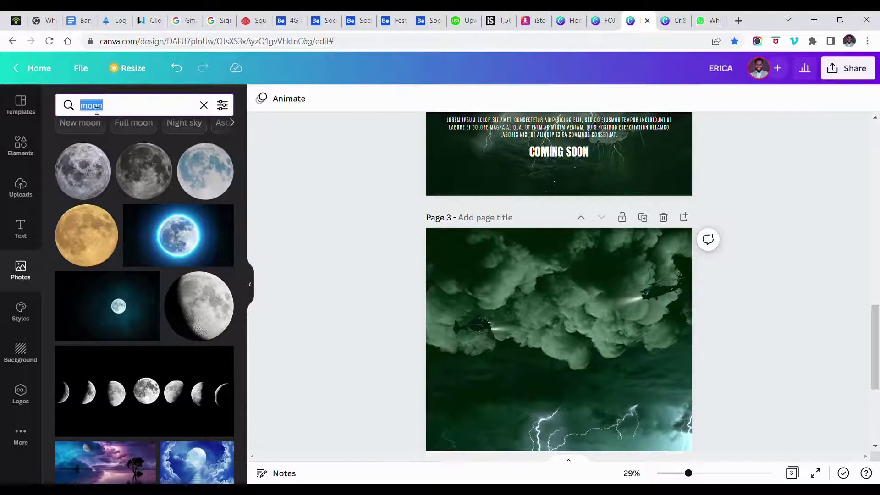
key(BackSpace)
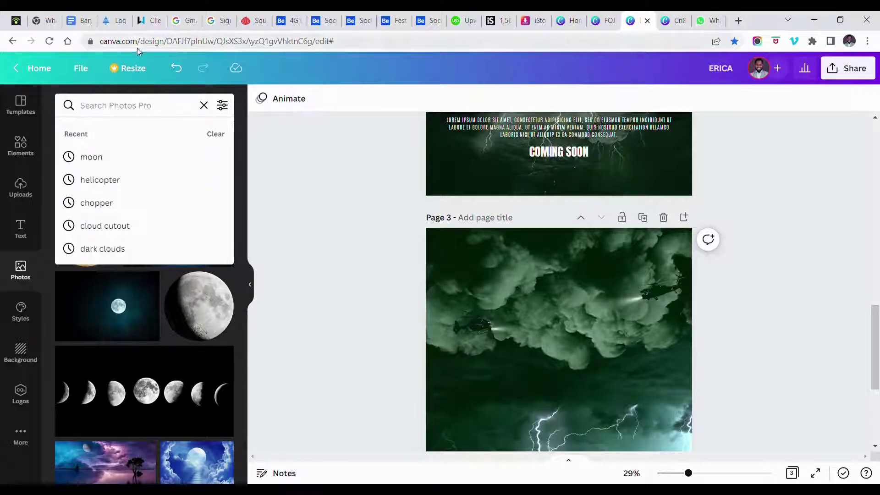
text(blonde)
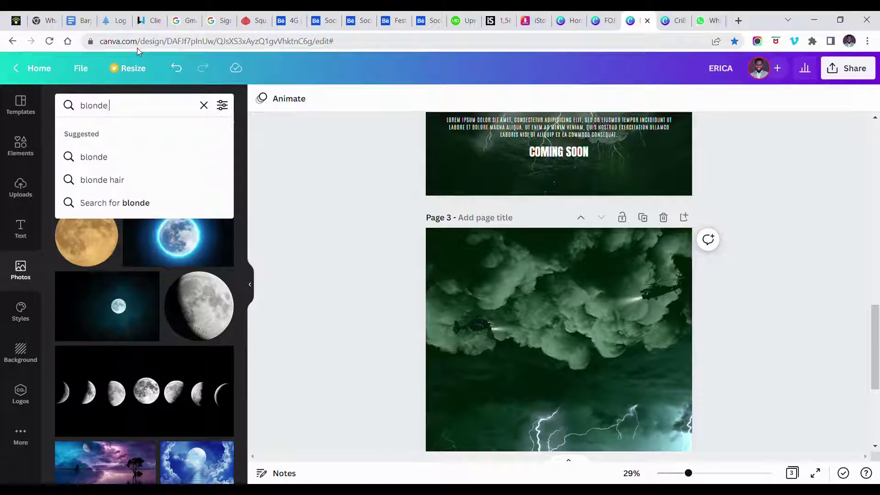
text( portrait model)
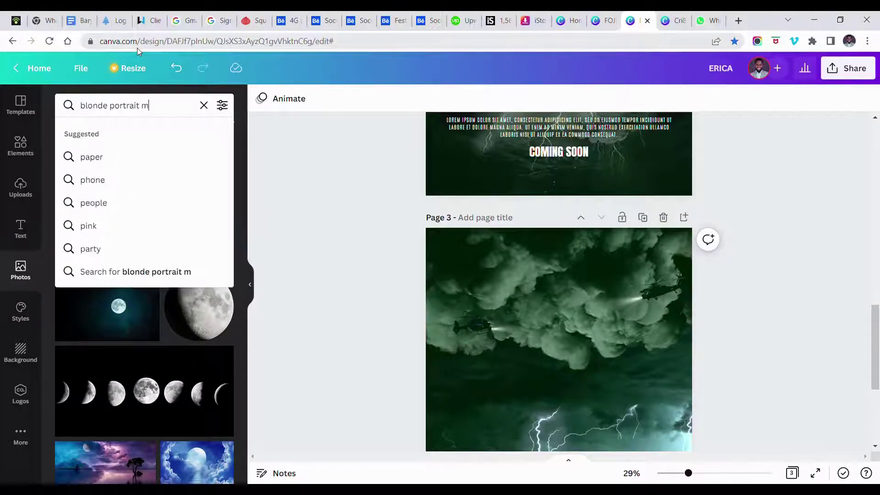
key(Return)
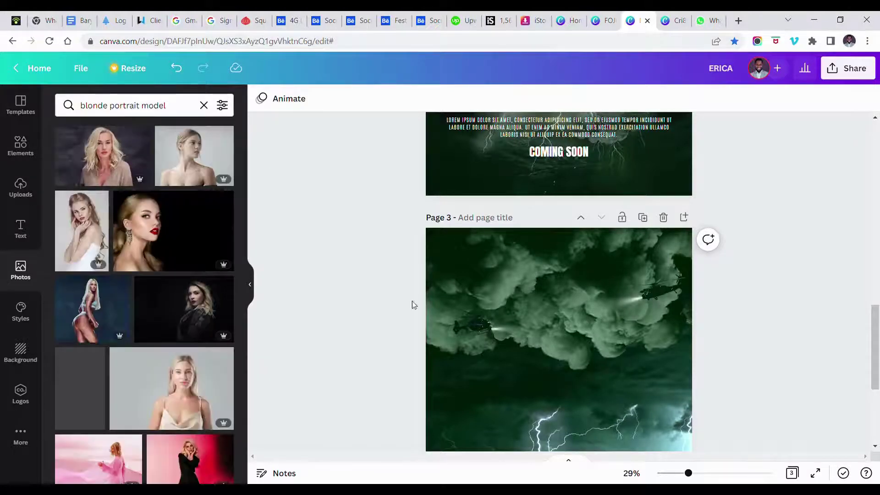
scroll(208, 381, down, 2)
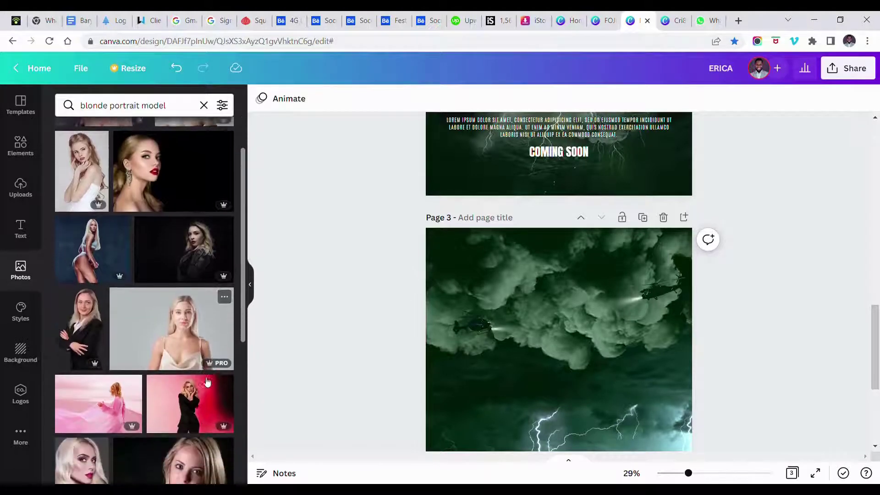
click(183, 258)
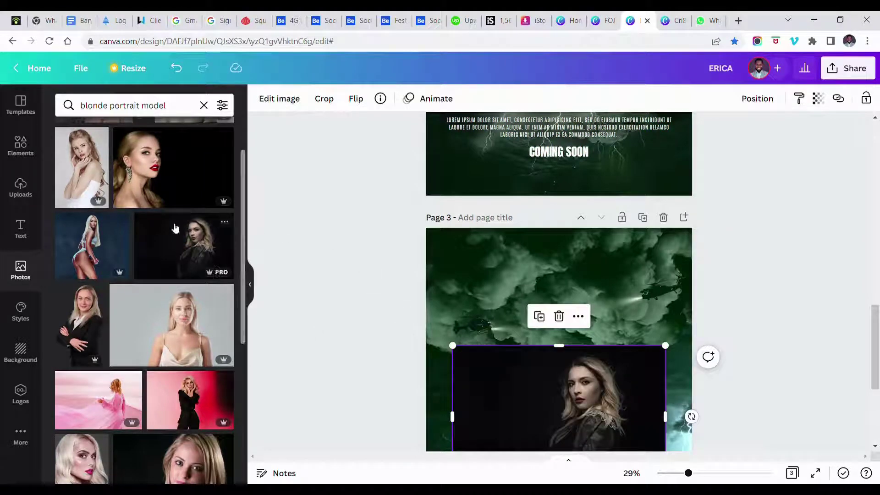
click(204, 105)
Remove the black background from the blonde woman's photo with Background Remover and apply the cutout
click(535, 288)
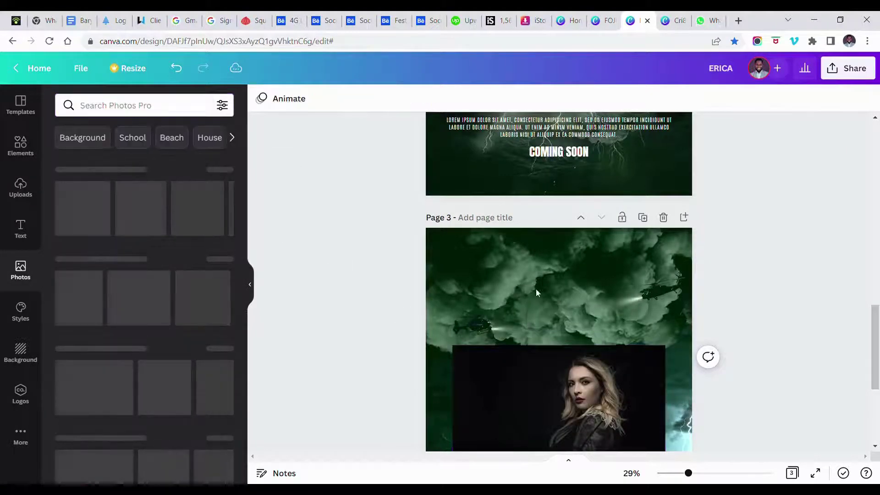
scroll(551, 303, down, 3)
click(551, 287)
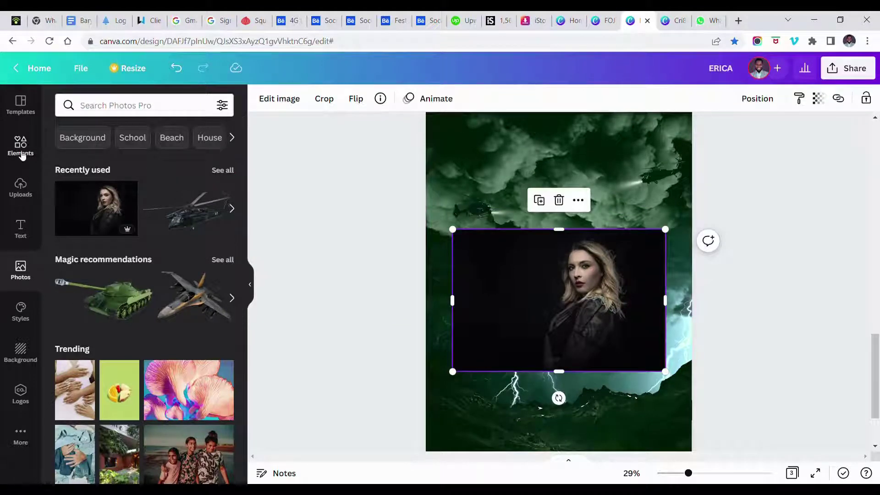
click(275, 101)
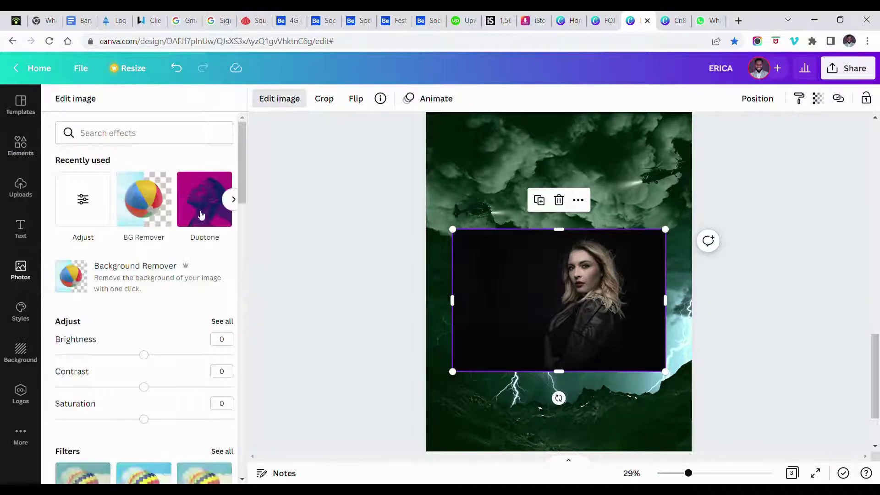
click(150, 217)
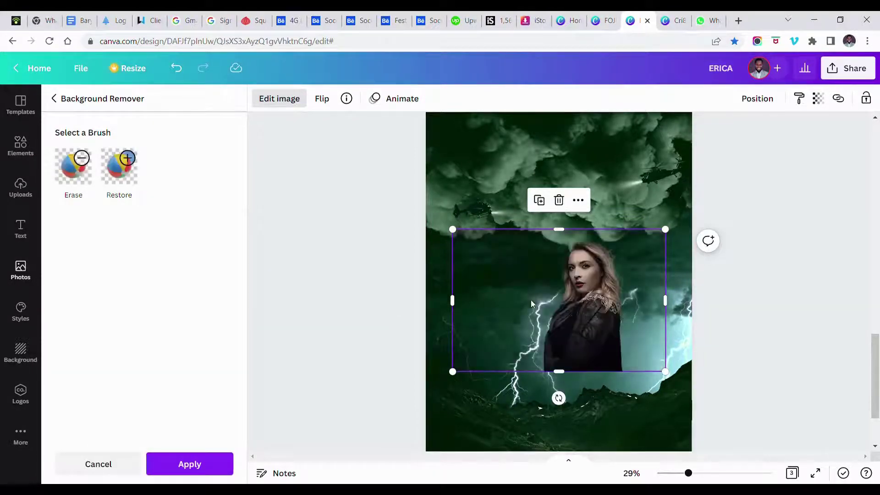
click(212, 467)
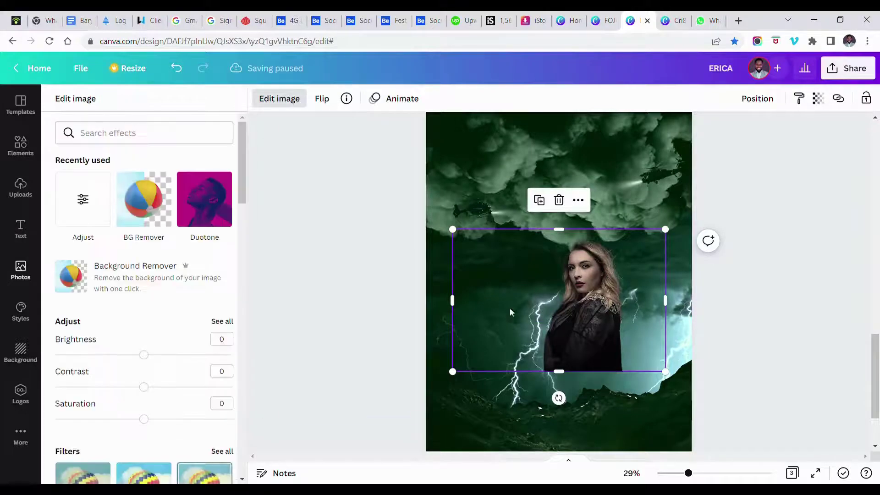
Crop the empty areas on both sides of the woman's cutout so the frame fits closely around her
scroll(530, 285, up, 5)
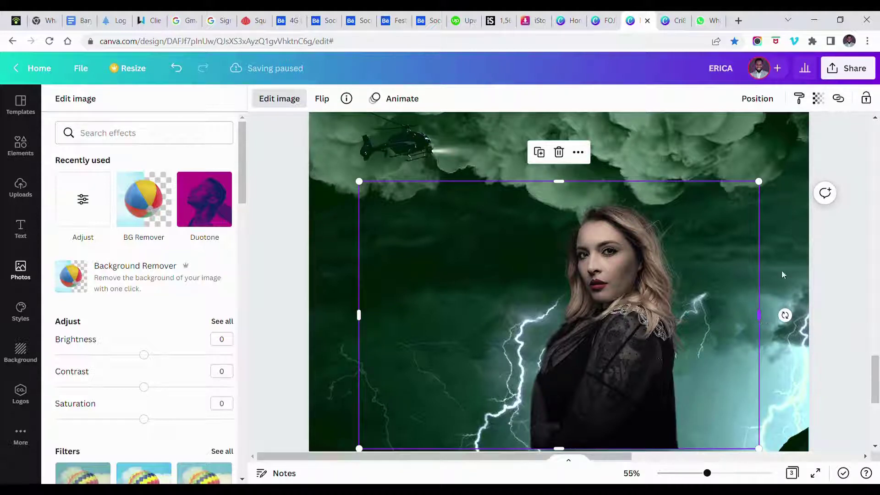
drag(760, 315, 704, 308)
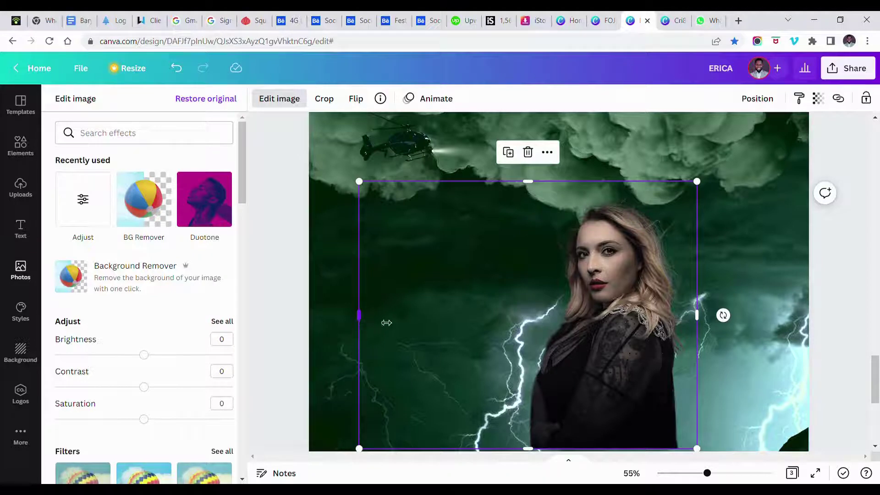
drag(386, 323, 526, 338)
scroll(526, 339, down, 4)
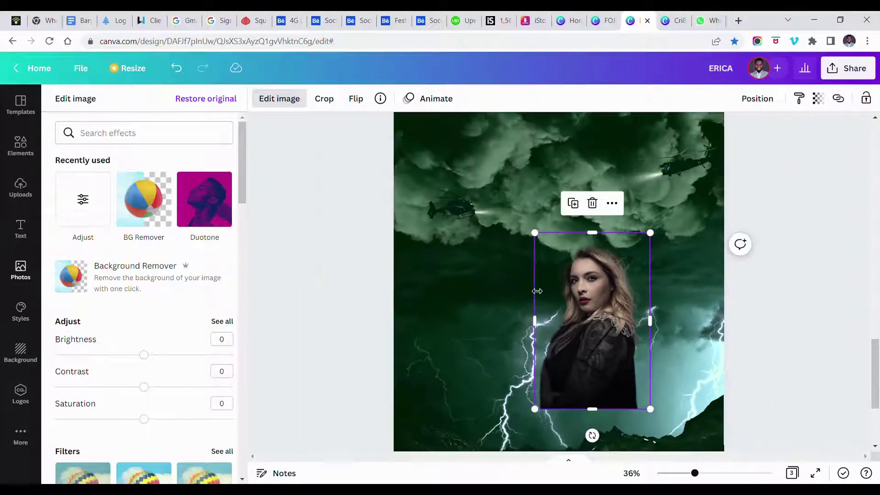
Enlarge the woman's cutout on page 3 to dominate the middle of the poster, using the finished poster as reference
drag(535, 232, 428, 138)
scroll(538, 202, up, 2)
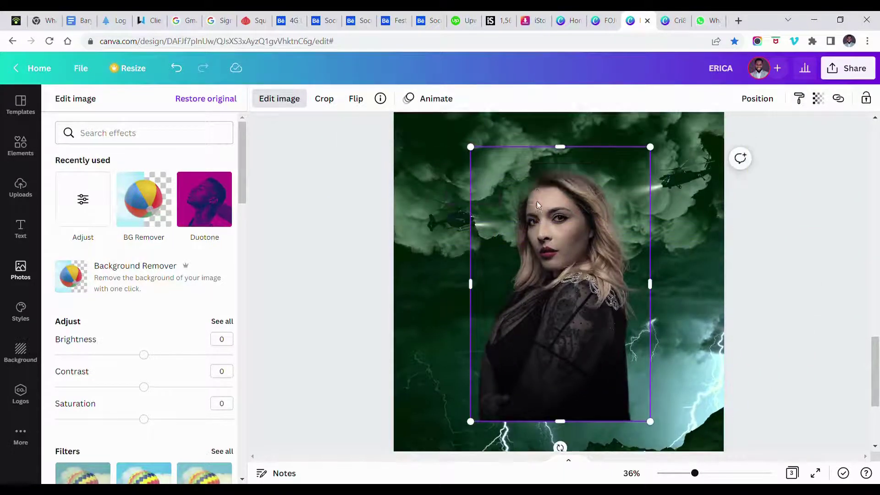
scroll(539, 204, down, 3)
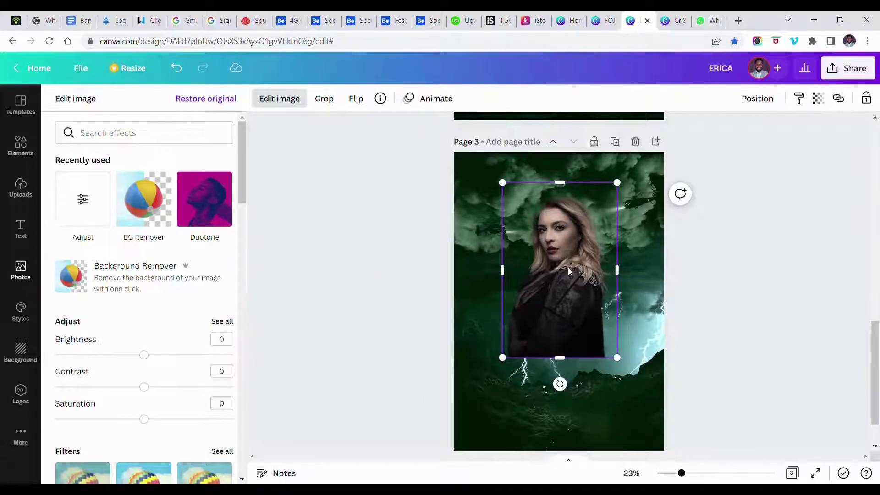
scroll(568, 268, down, 1)
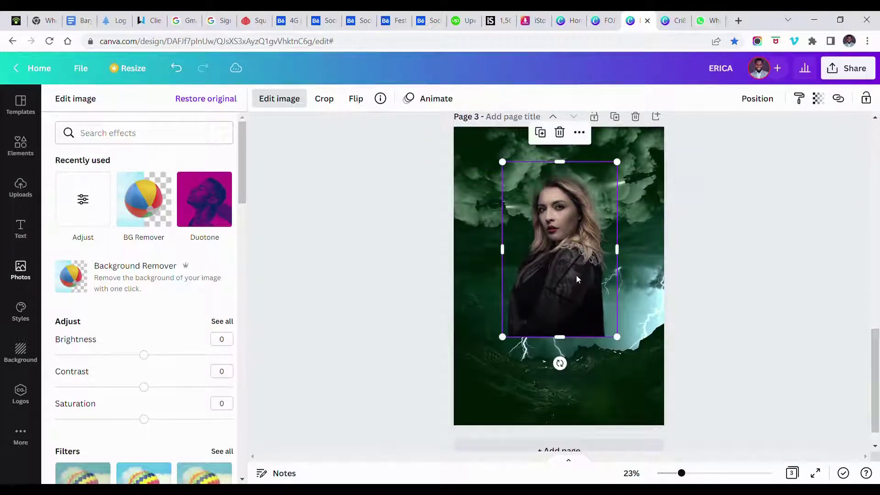
scroll(576, 275, up, 2)
scroll(576, 278, up, 3)
scroll(576, 279, up, 2)
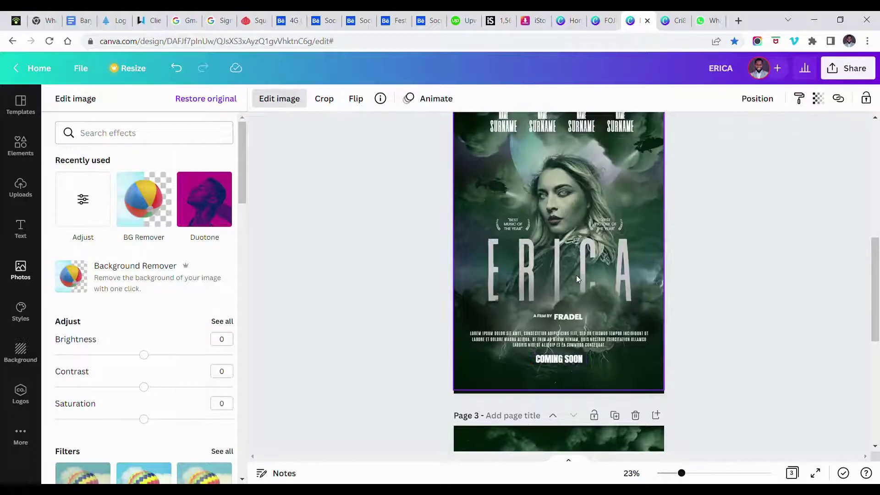
scroll(577, 279, down, 2)
scroll(577, 278, down, 4)
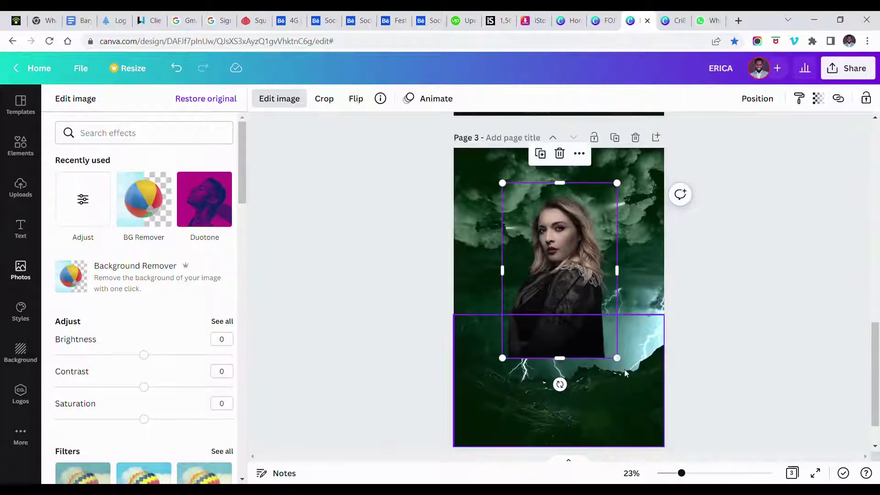
drag(624, 367, 647, 398)
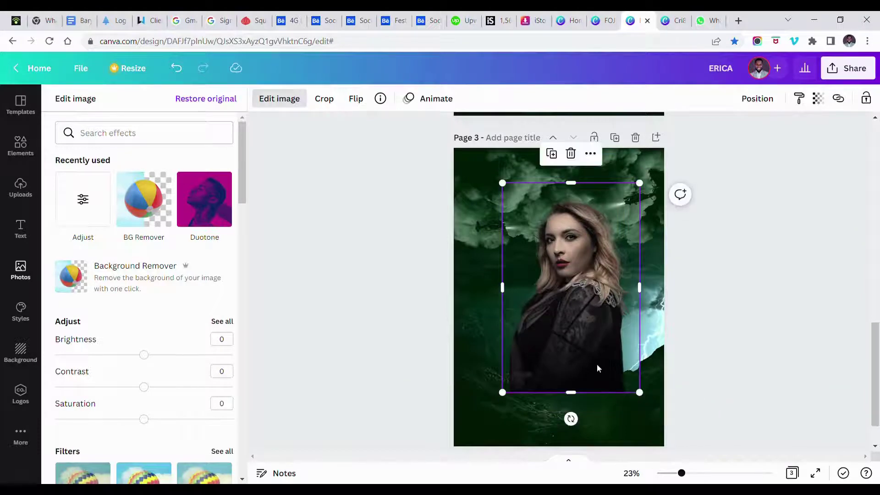
Enlarge the woman's cutout slightly and crop its lower edge so the jacket ends higher on page 3
scroll(597, 365, up, 4)
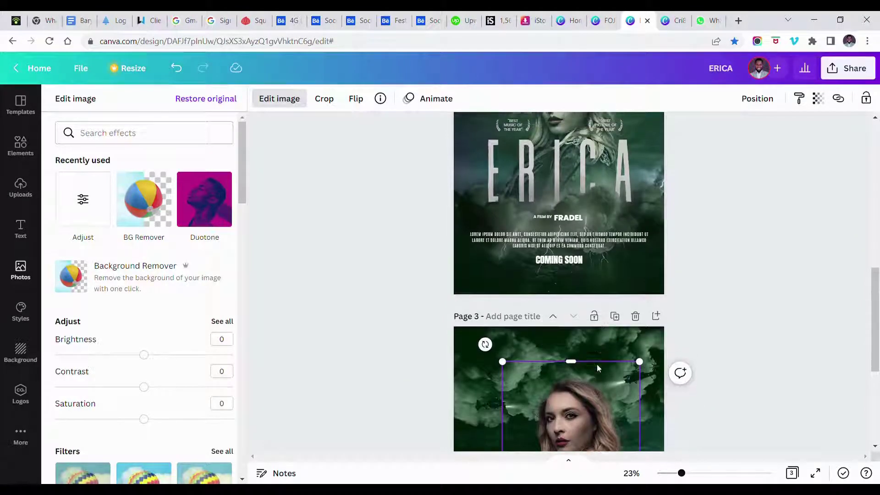
scroll(597, 364, down, 4)
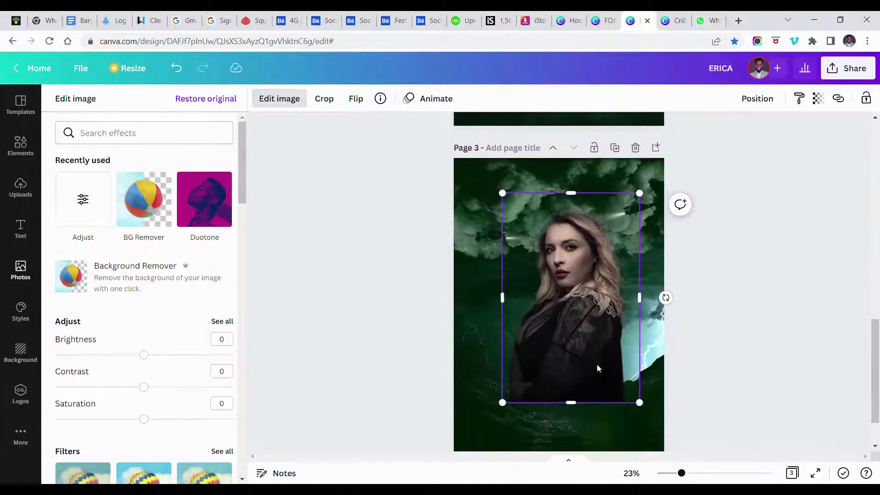
scroll(597, 364, down, 1)
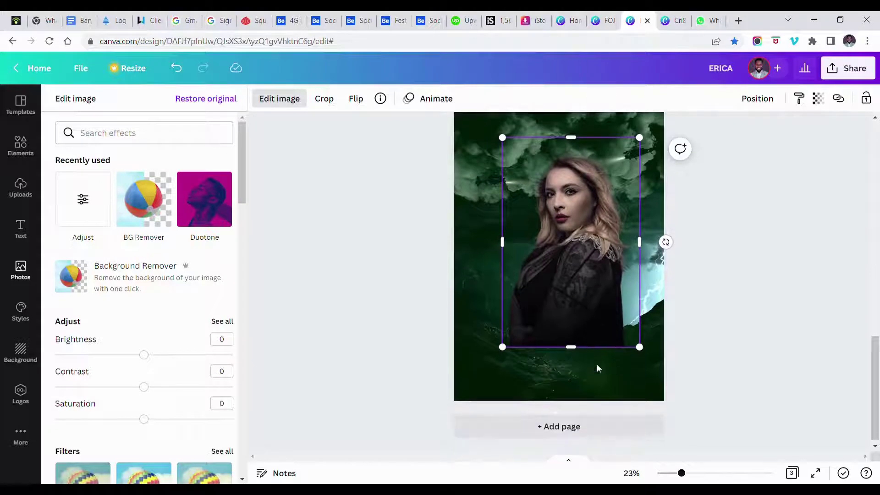
click(653, 255)
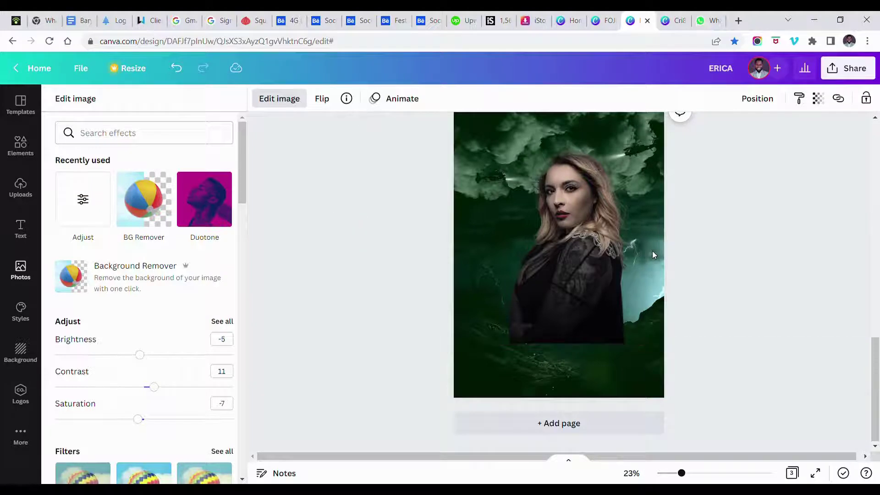
click(611, 229)
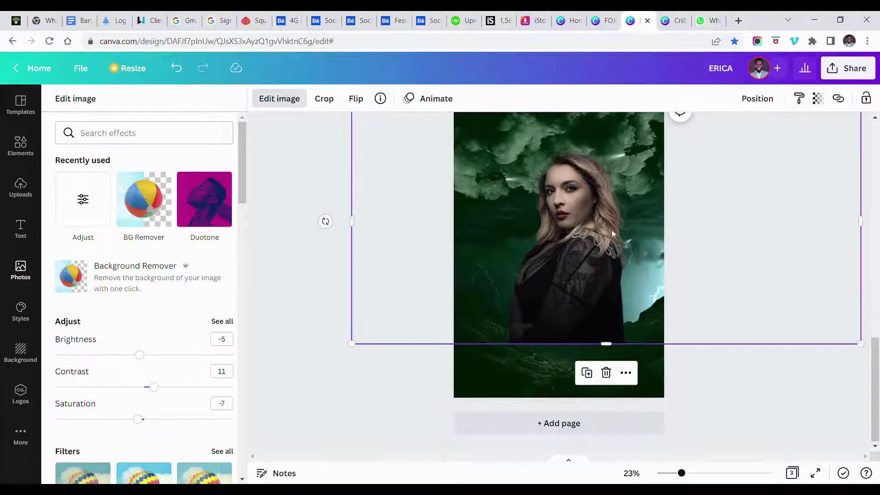
key(ctrl+d)
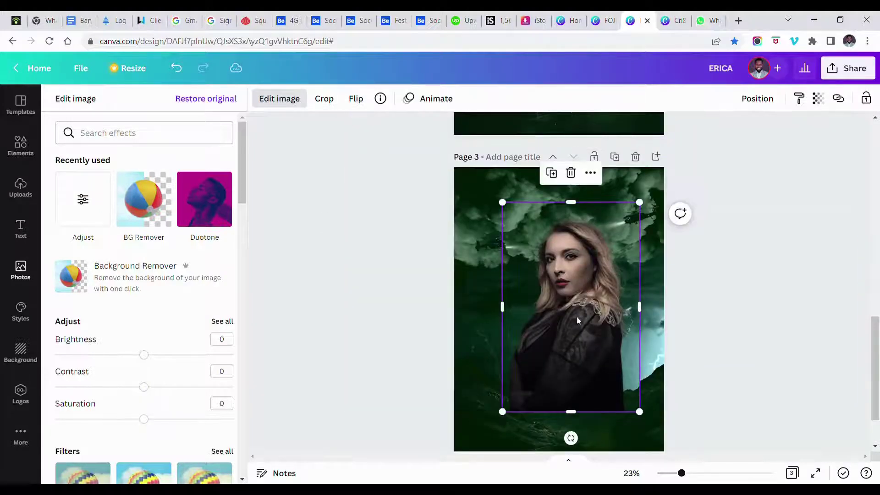
drag(506, 425, 499, 436)
scroll(499, 429, down, 2)
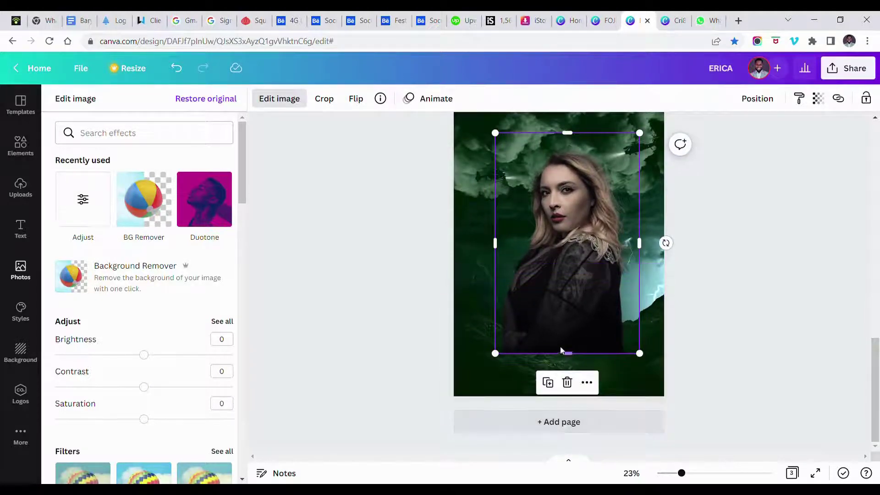
drag(573, 358, 575, 328)
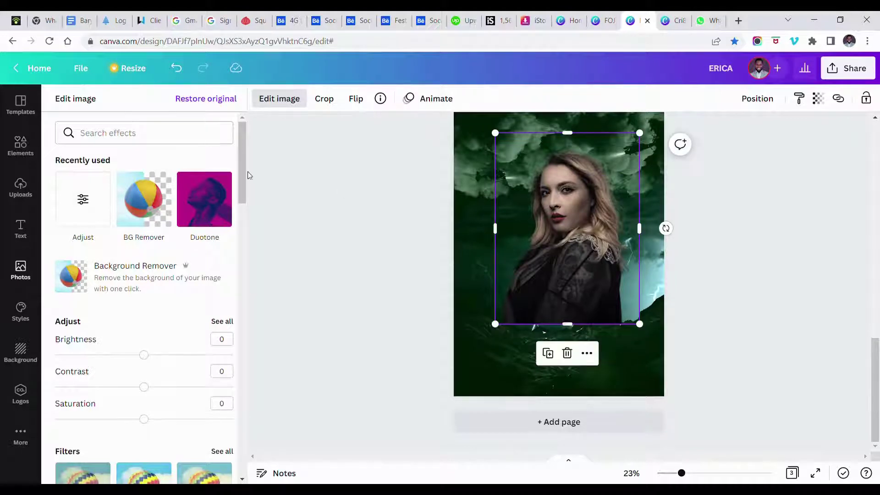
Adjust the woman's cutout to brightness -8, contrast 15, saturation -58 and tint 10 for a dark green tone
click(85, 201)
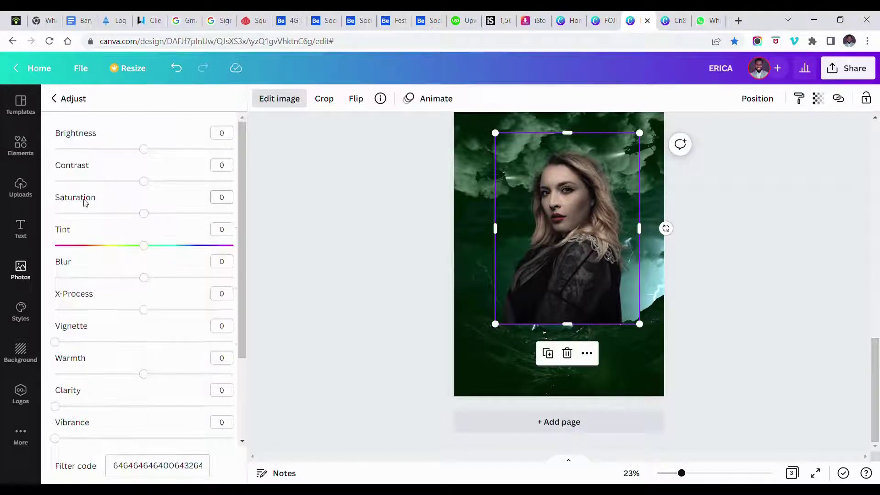
click(145, 150)
drag(145, 151, 140, 152)
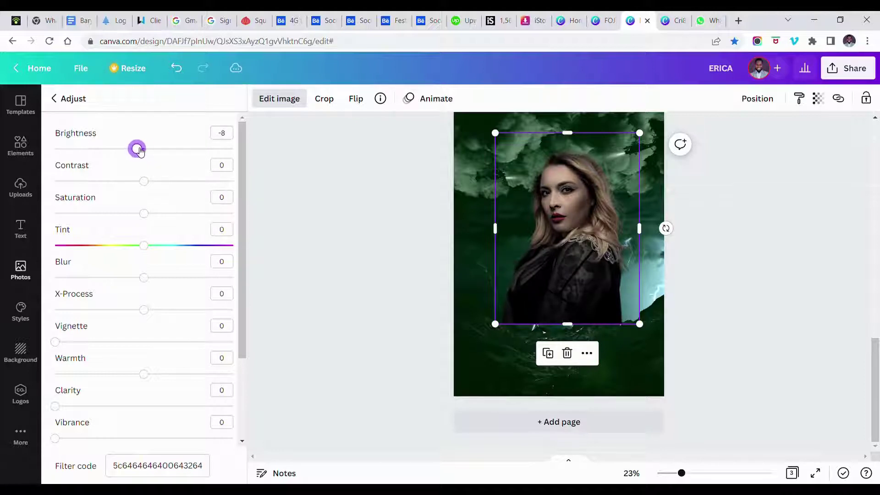
click(159, 182)
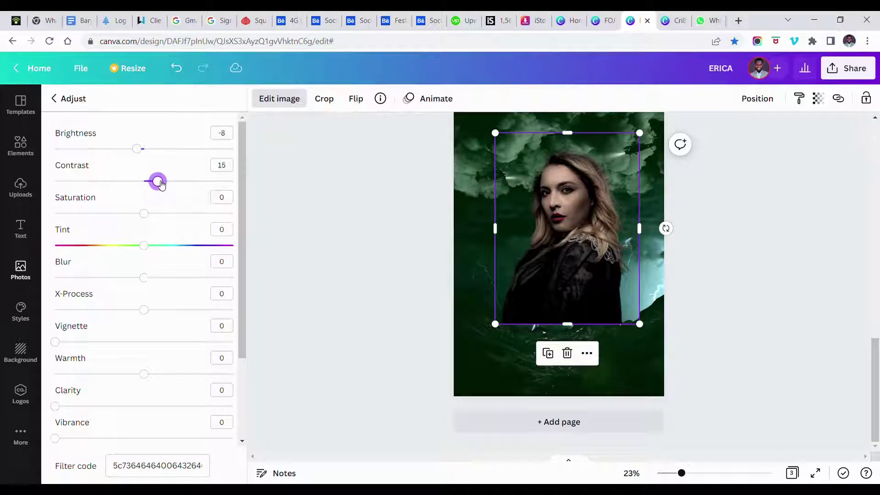
drag(147, 214, 96, 217)
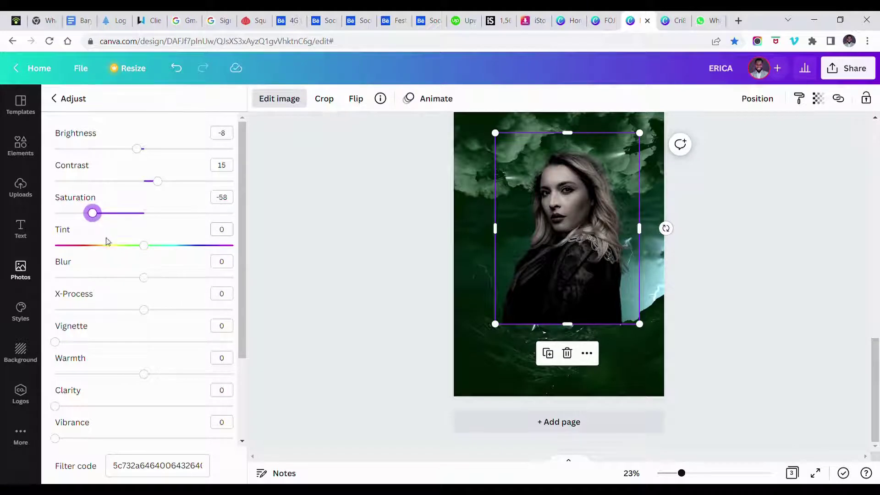
drag(144, 246, 157, 249)
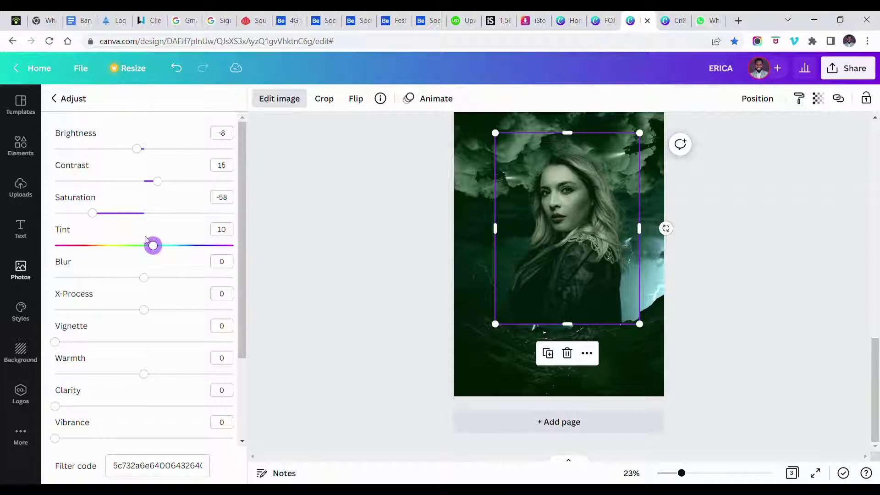
Set the woman's cutout to X-Process 10, clarity 78, vibrance 37 and highlights 71, and lower its shadows slightly
scroll(164, 316, down, 3)
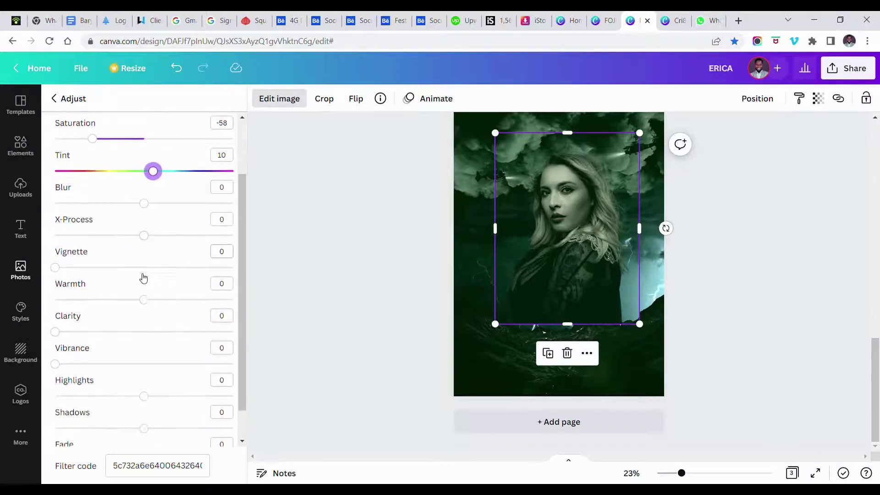
click(153, 235)
scroll(155, 308, down, 1)
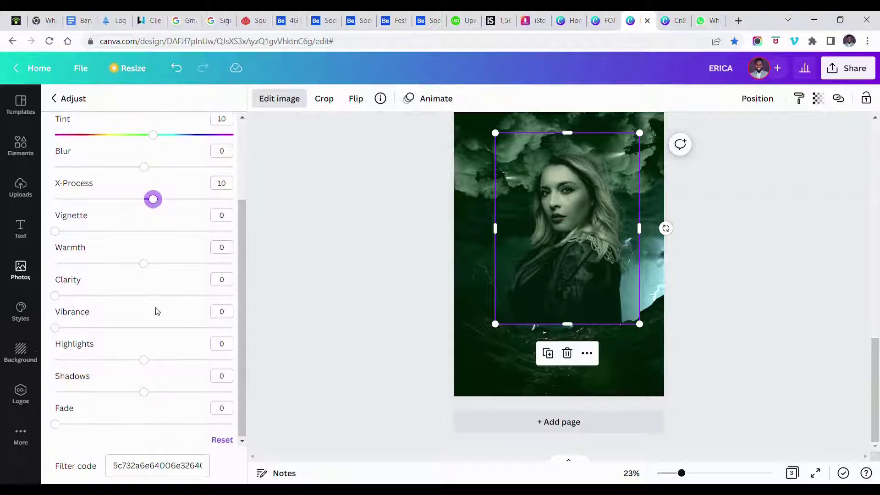
drag(146, 299, 198, 304)
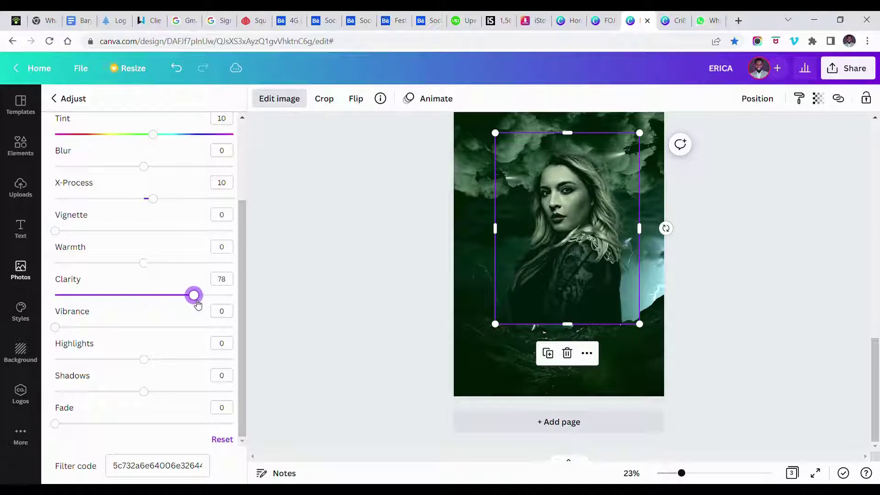
click(123, 328)
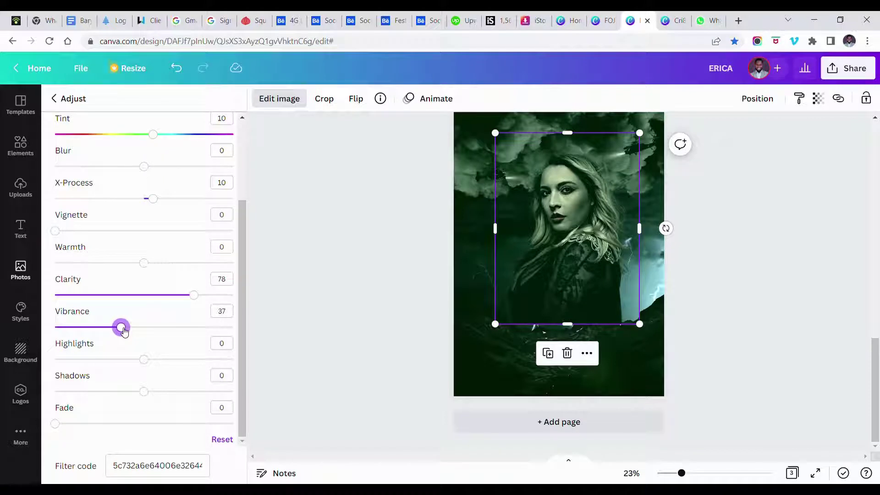
drag(184, 366, 206, 361)
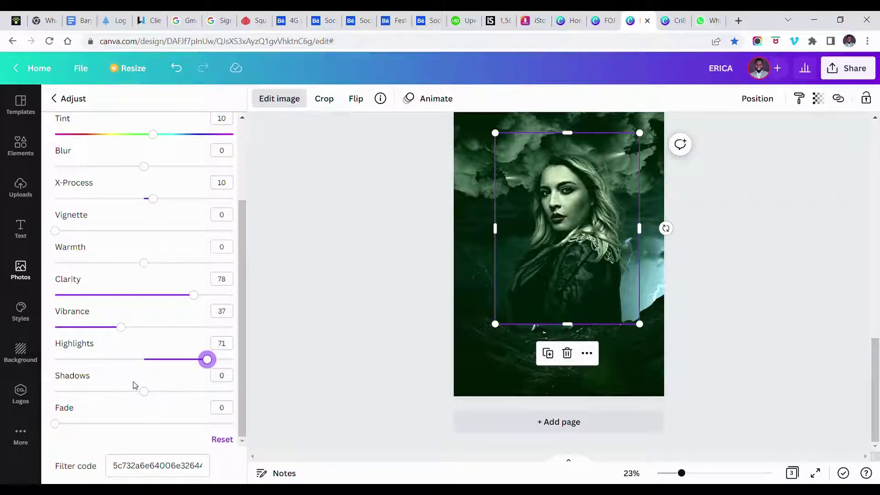
drag(144, 393, 137, 394)
click(712, 283)
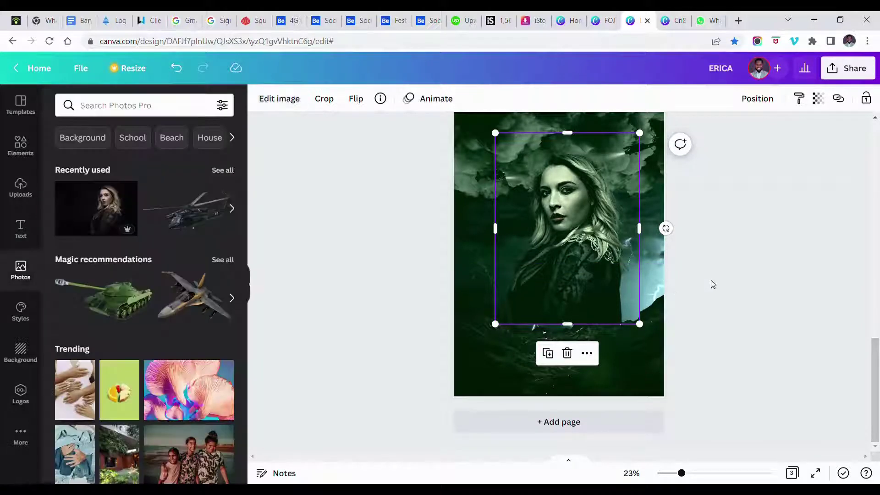
click(712, 284)
Search the graphic elements for "blur" and browse the results for a soft glow for the woman's eyes
scroll(712, 284, up, 2)
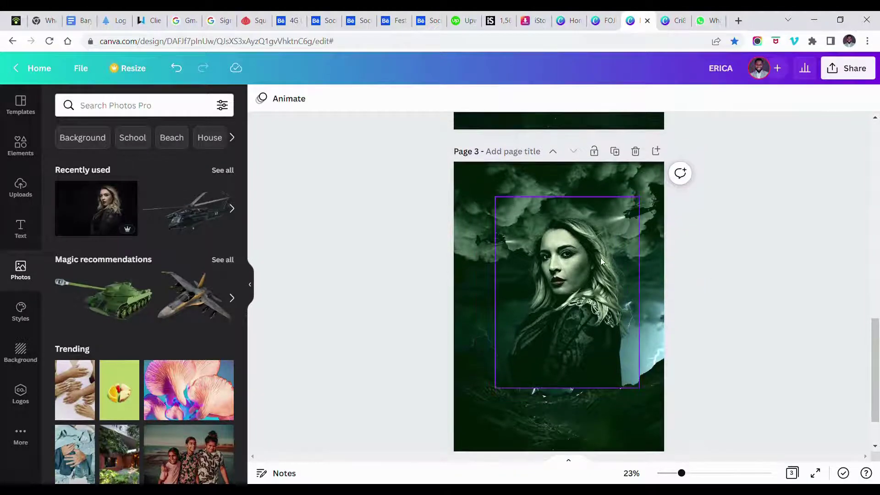
scroll(600, 257, up, 3)
scroll(601, 261, up, 3)
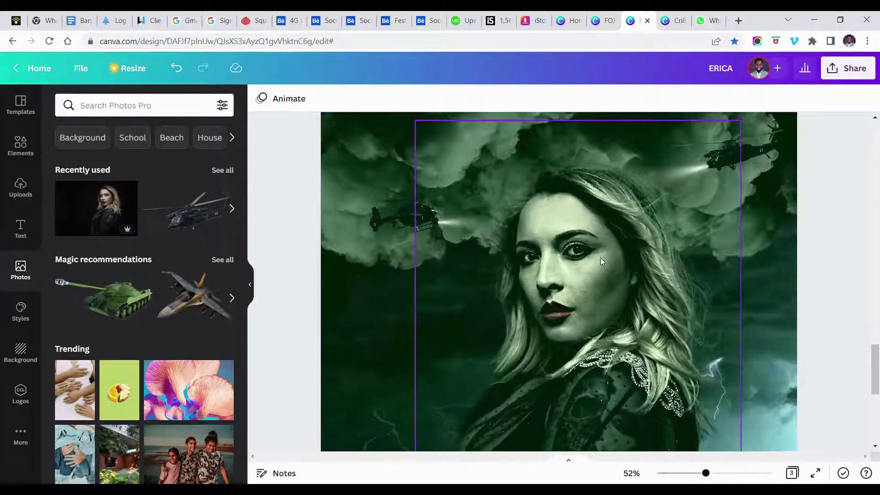
scroll(601, 257, up, 3)
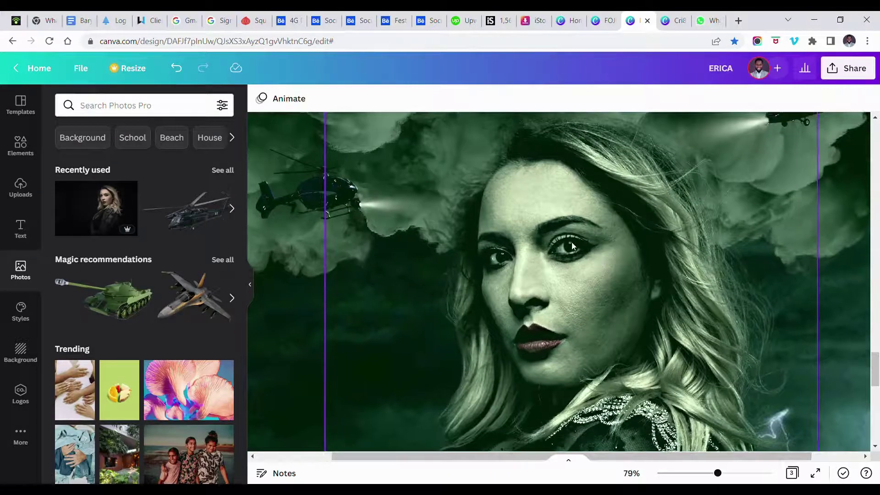
scroll(572, 247, up, 1)
scroll(571, 242, up, 2)
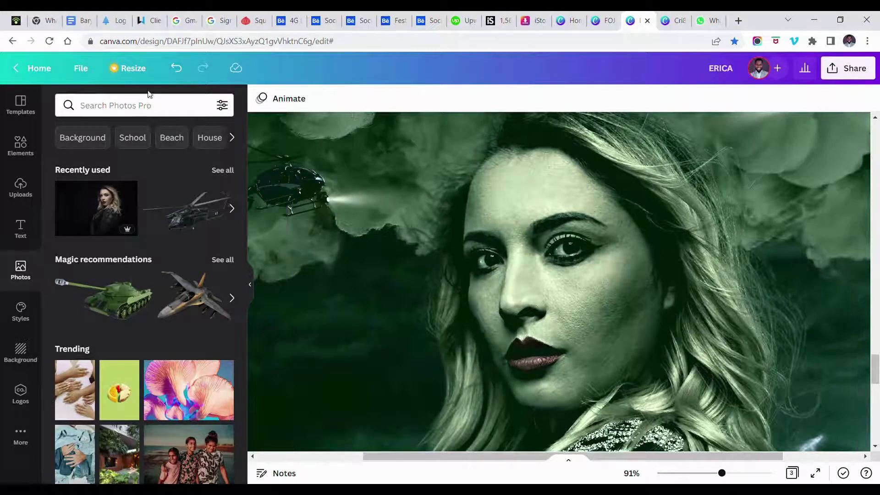
click(20, 146)
click(105, 107)
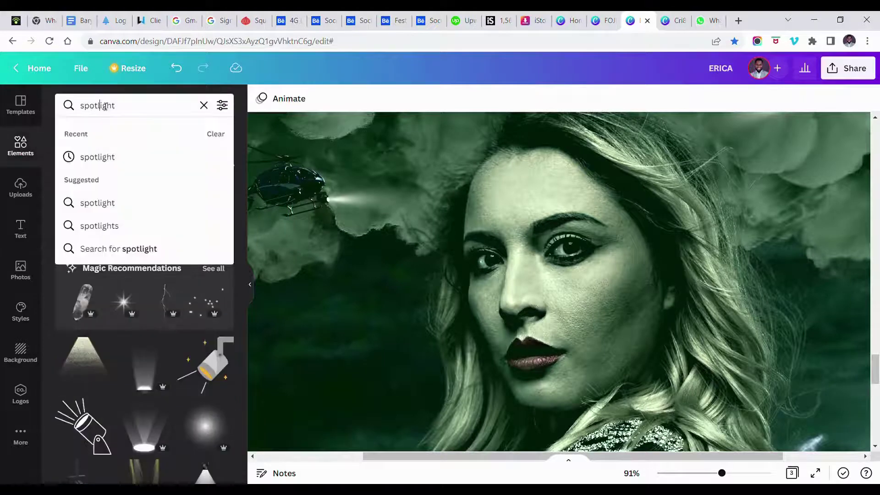
double_click(105, 106)
text(blur)
key(Return)
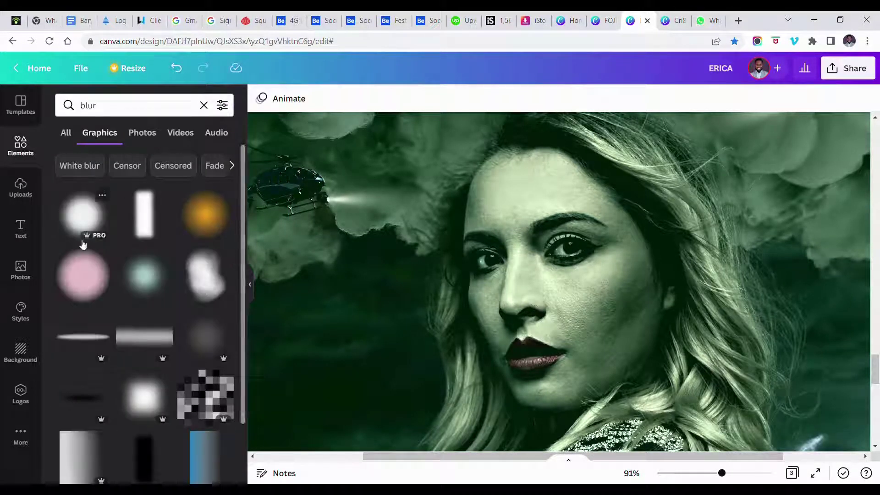
scroll(132, 262, down, 1)
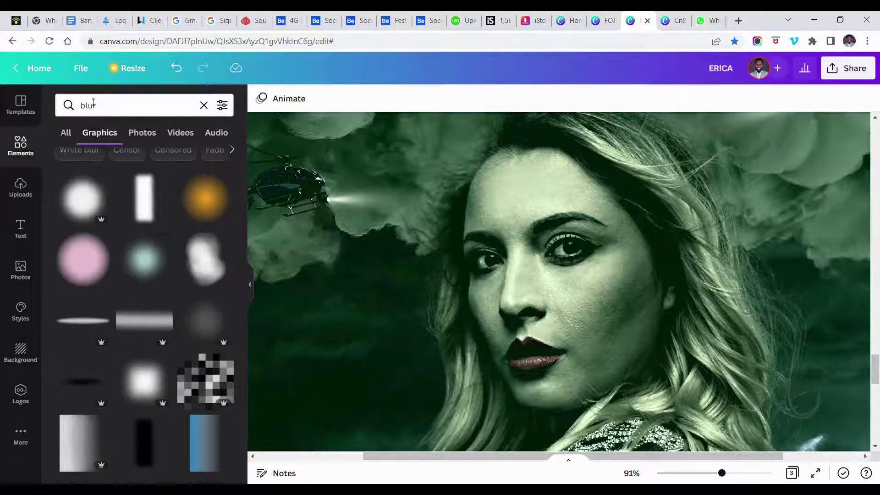
Search the graphic elements for "circle glow" and add the soft white radial glow to page 3
click(93, 101)
double_click(92, 101)
text(cir)
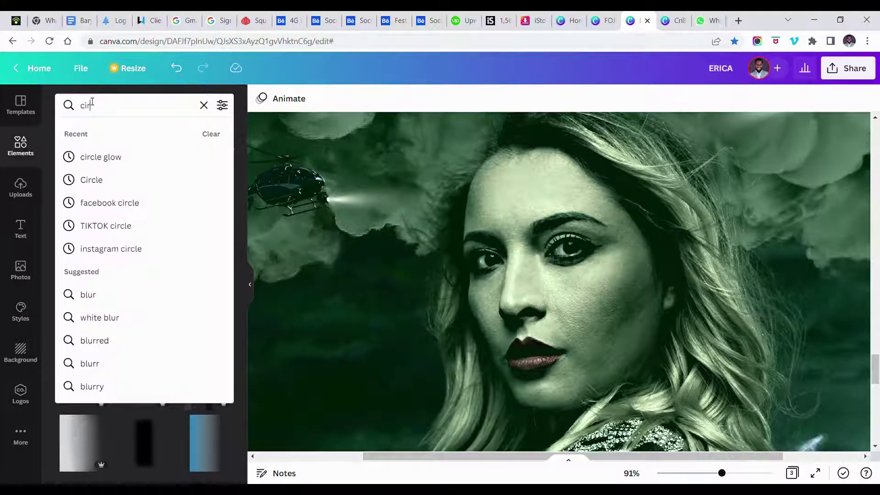
text(cle glow)
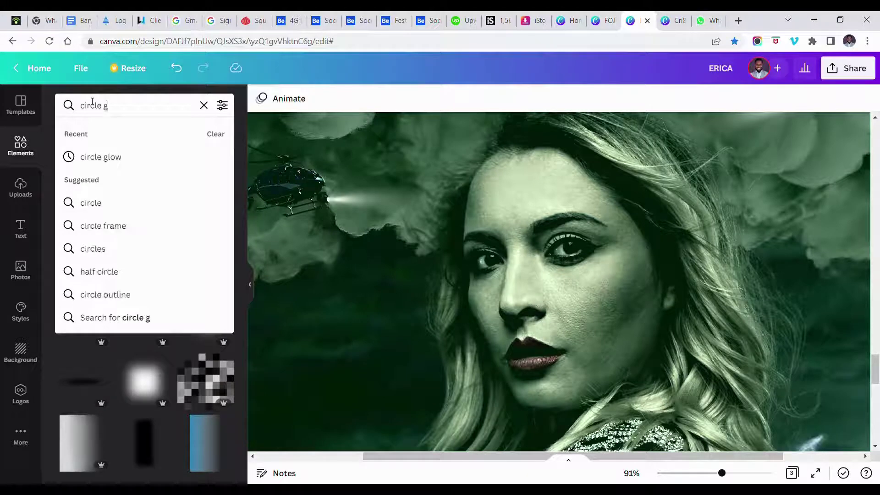
key(Return)
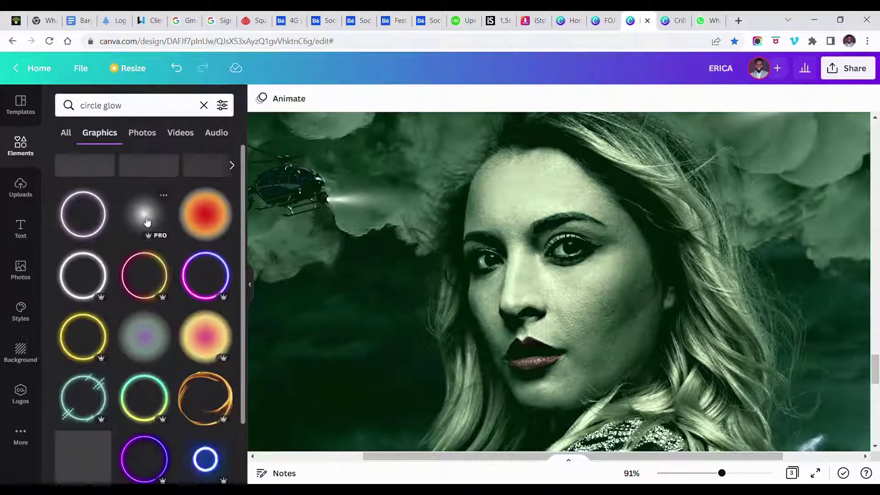
click(469, 267)
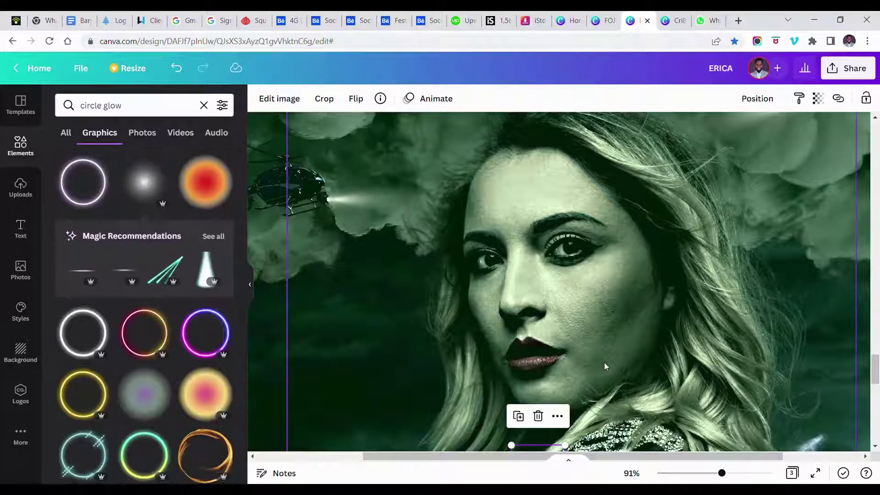
Place the white radial glow over the woman's left eye, shrink it to about 1.5 by 1.5 and centre it on the iris
scroll(604, 362, down, 3)
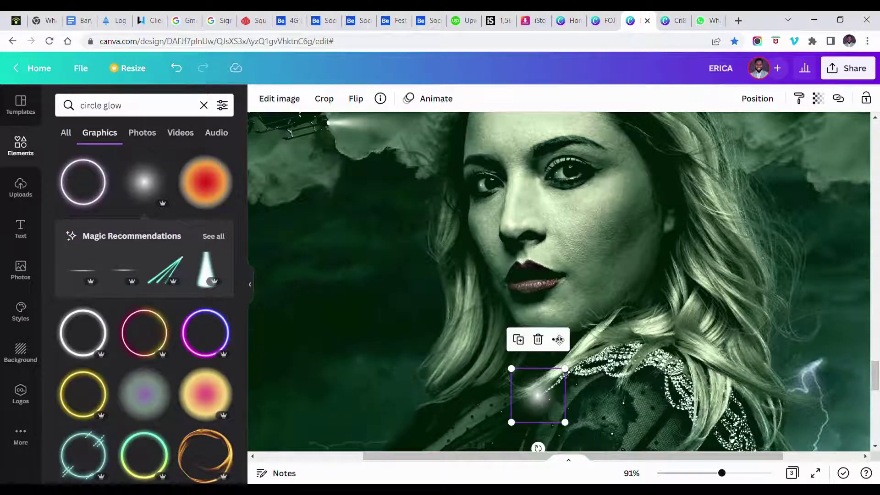
drag(543, 400, 576, 174)
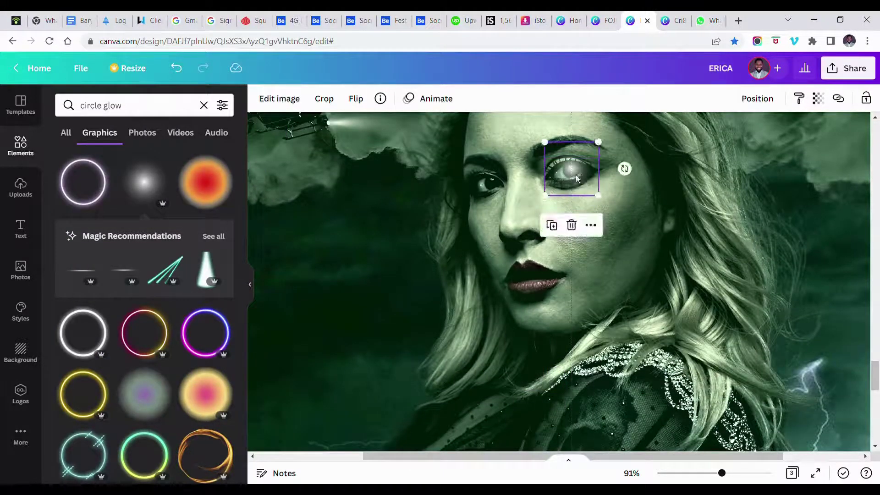
scroll(576, 175, up, 3)
scroll(576, 175, up, 2)
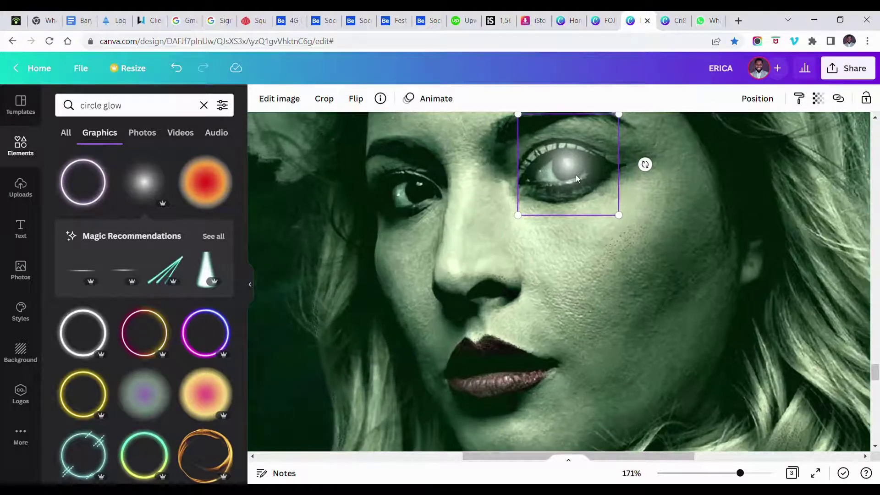
scroll(576, 174, up, 1)
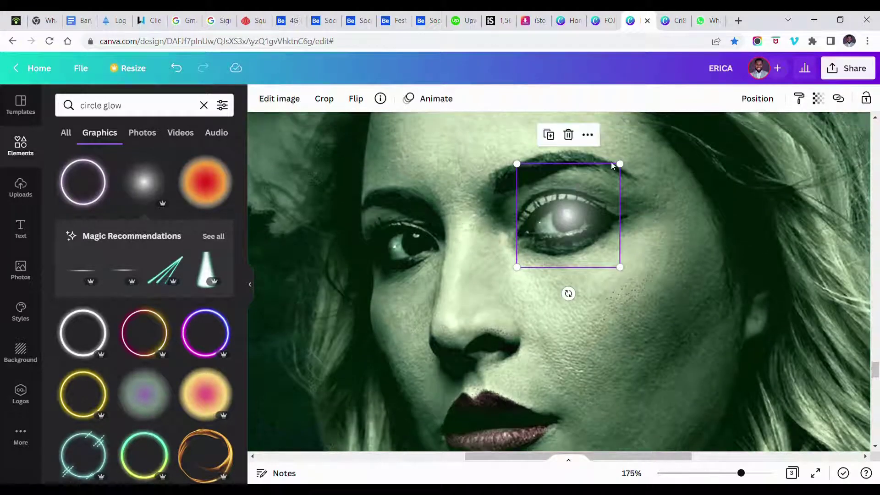
drag(627, 170, 575, 208)
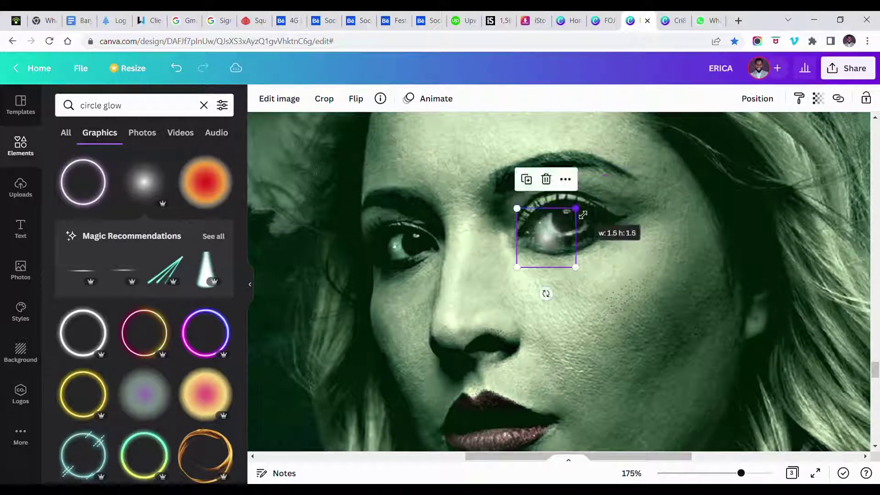
drag(551, 245, 567, 220)
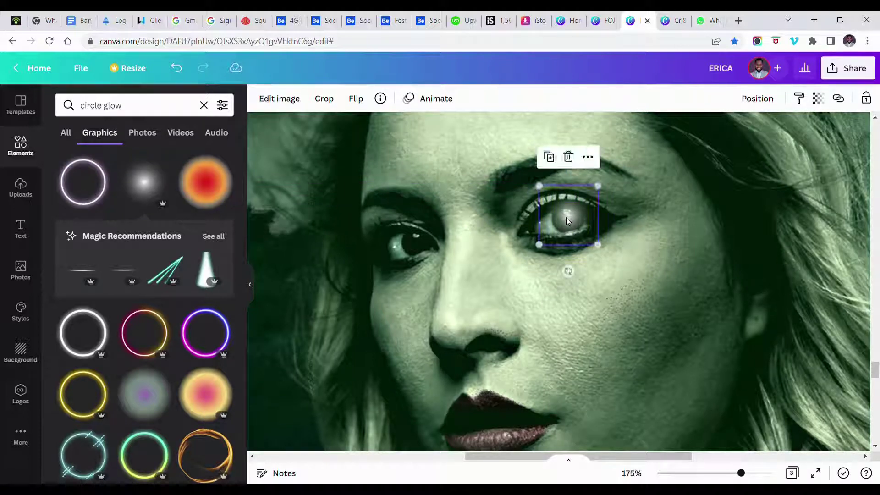
Set the glow's transparency to 67, enlarge it slightly and recentre it over the left iris
click(818, 99)
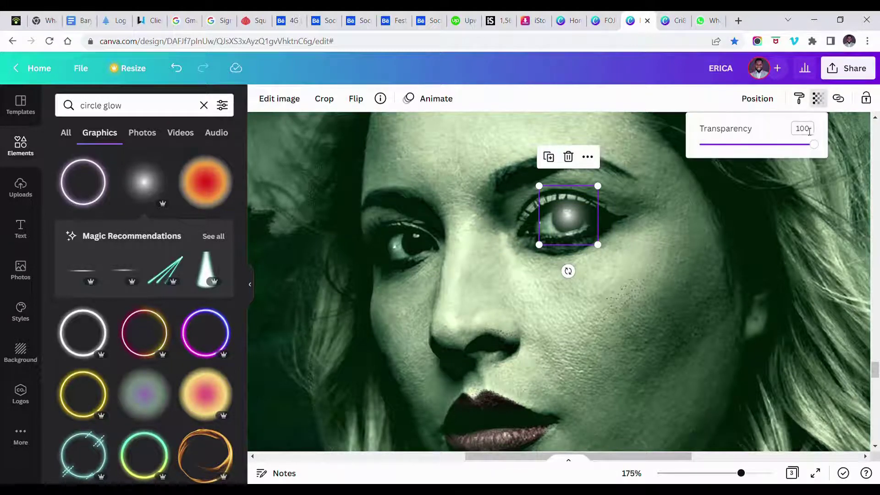
drag(805, 144, 781, 150)
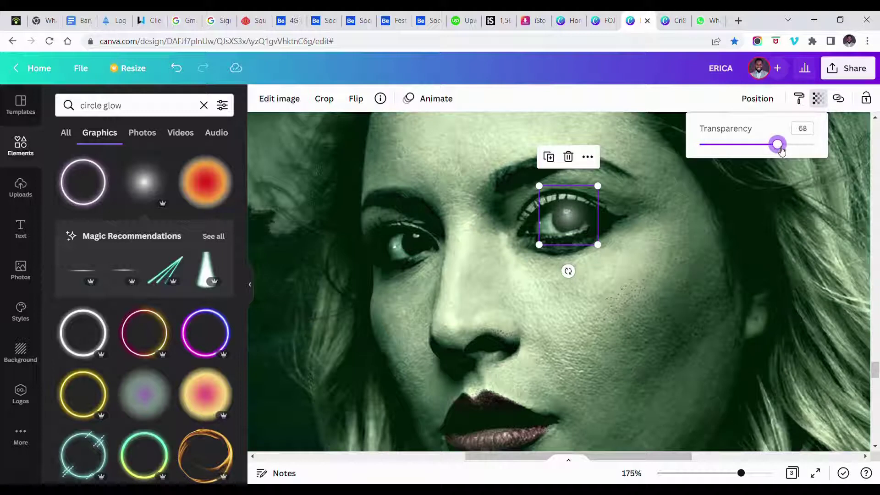
drag(782, 150, 781, 150)
drag(608, 189, 607, 184)
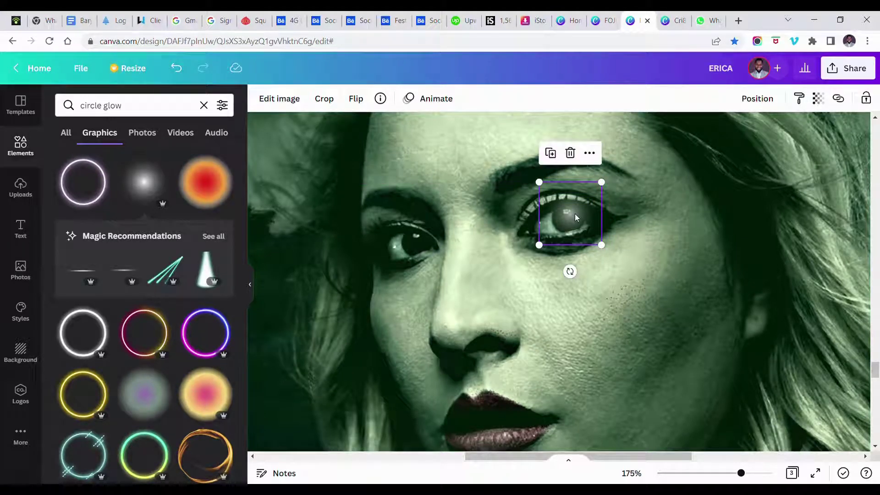
click(636, 219)
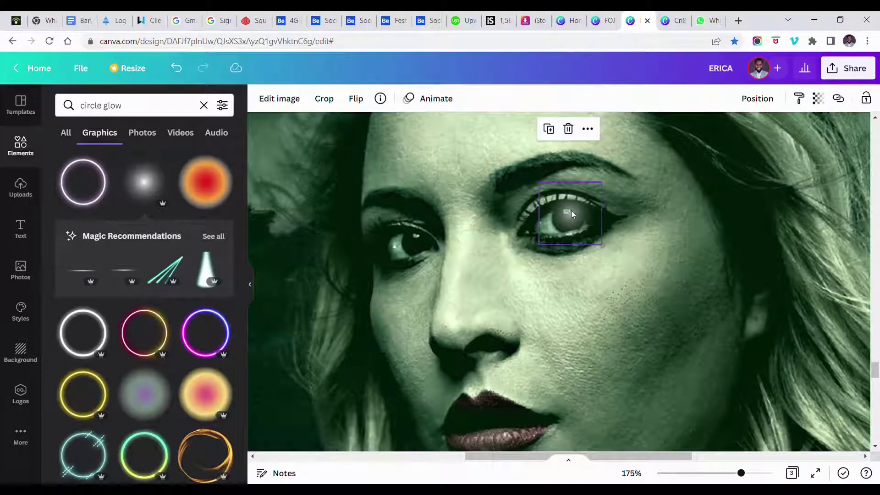
click(571, 211)
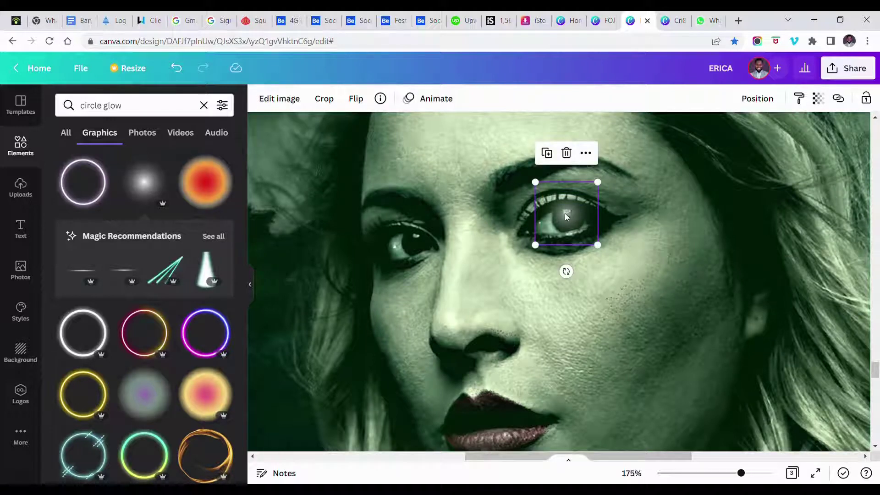
drag(566, 214, 572, 217)
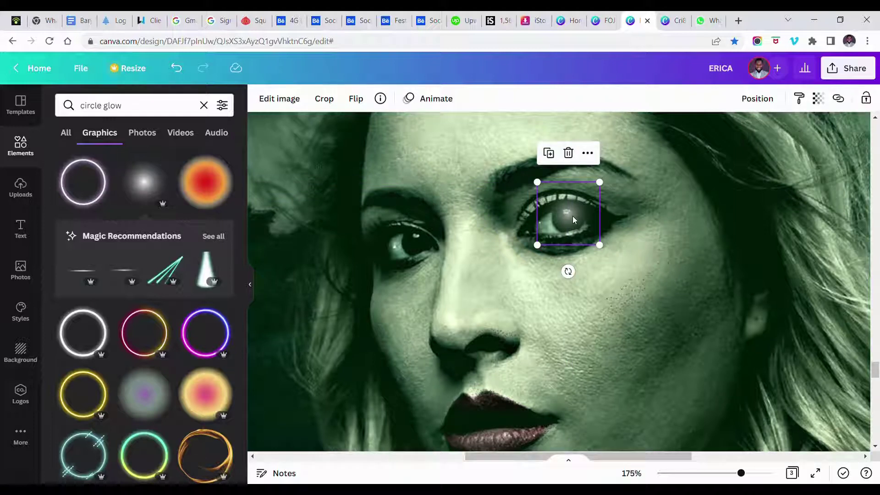
Duplicate the glow onto the woman's right eye and shrink the copy slightly to fit the iris
drag(582, 224, 419, 240)
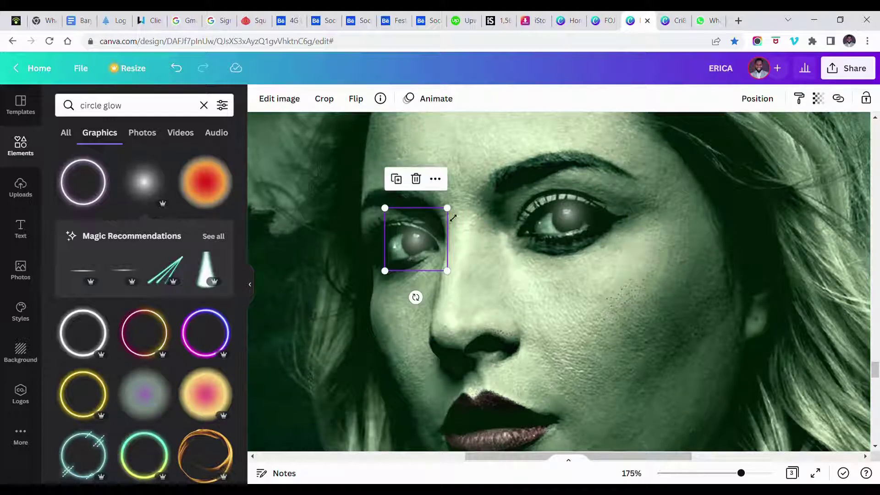
drag(453, 217, 415, 234)
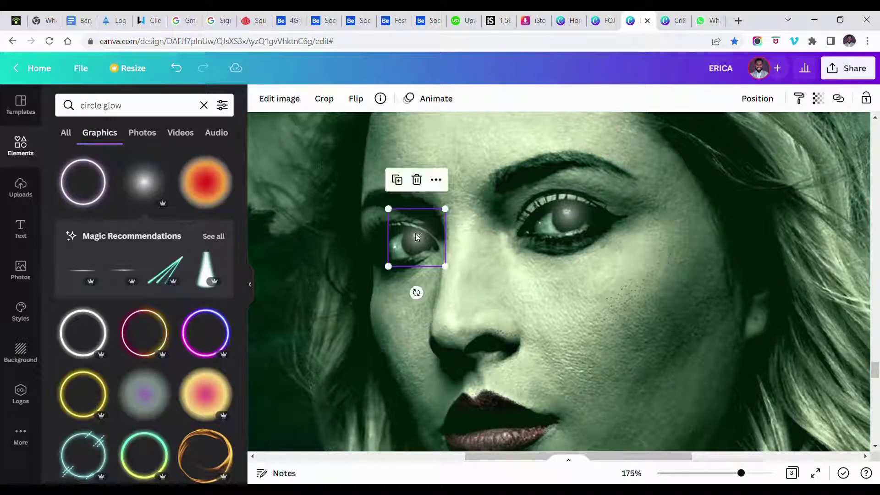
ctrl+scroll(416, 234, down, 1)
ctrl+scroll(415, 234, down, 6)
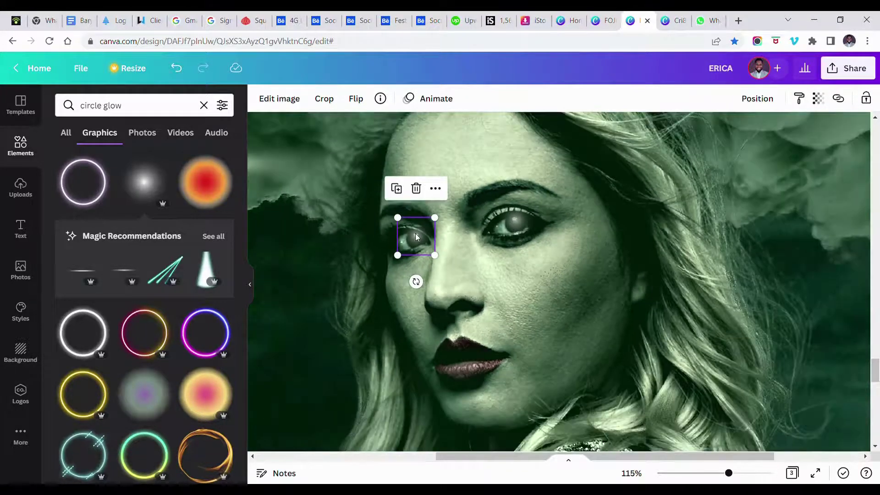
ctrl+scroll(416, 235, down, 4)
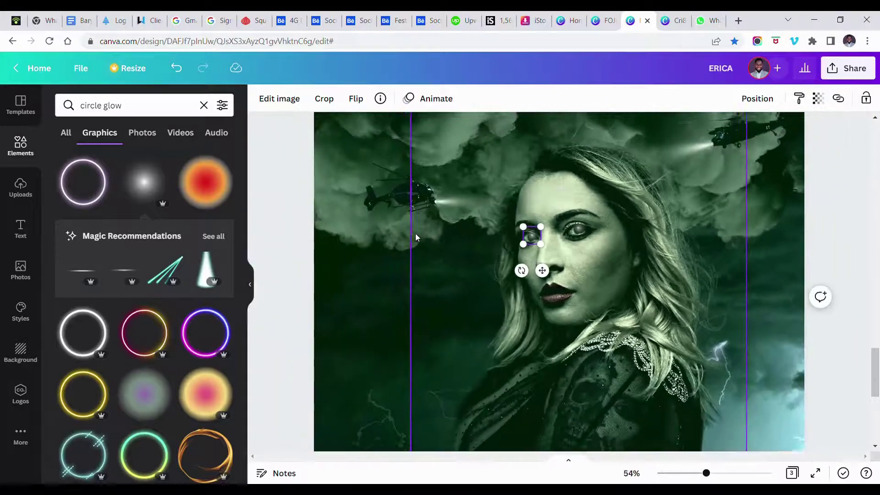
click(559, 292)
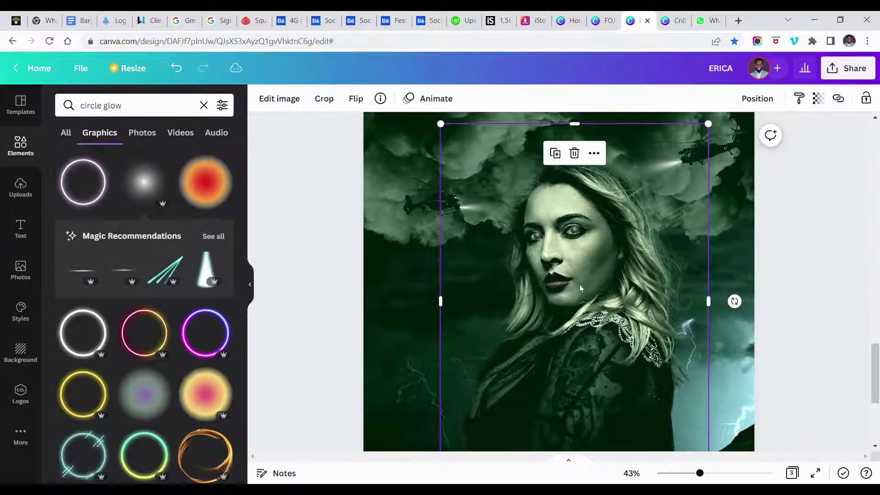
Fine-tune the vertical position of the glow on the woman's left eye so it sits over the iris
ctrl+scroll(575, 232, up, 5)
click(588, 233)
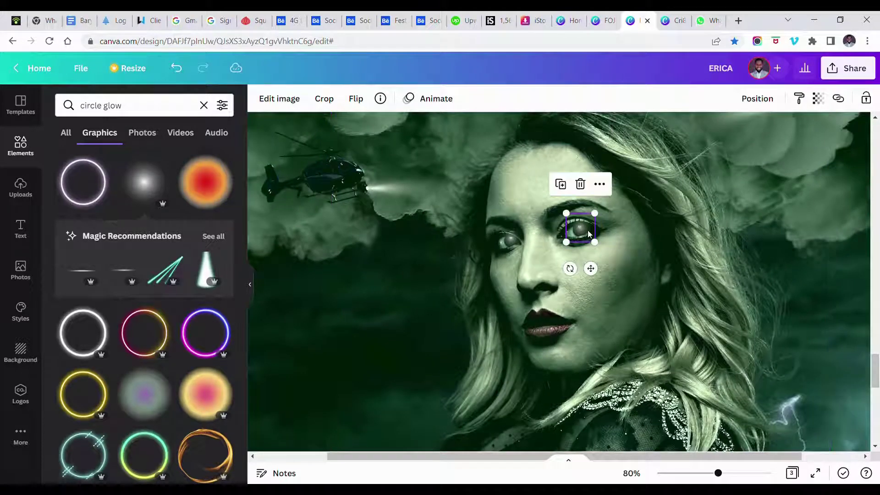
drag(587, 230, 587, 230)
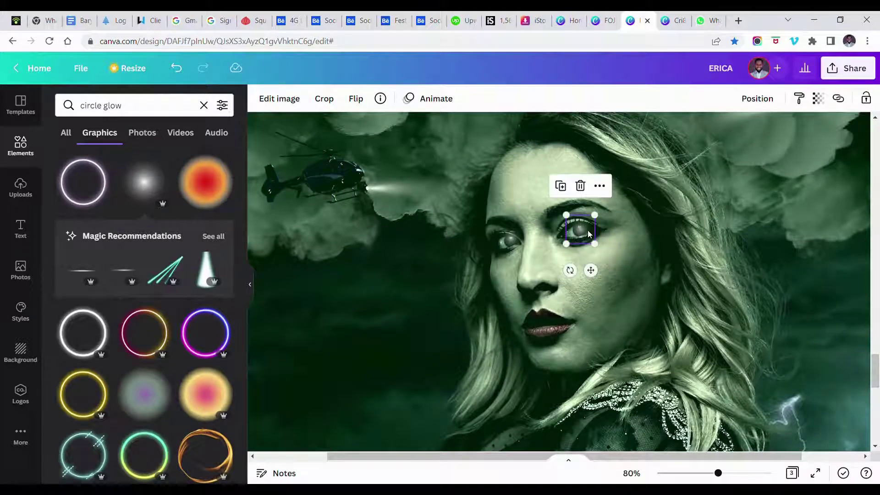
ctrl+scroll(588, 230, up, 3)
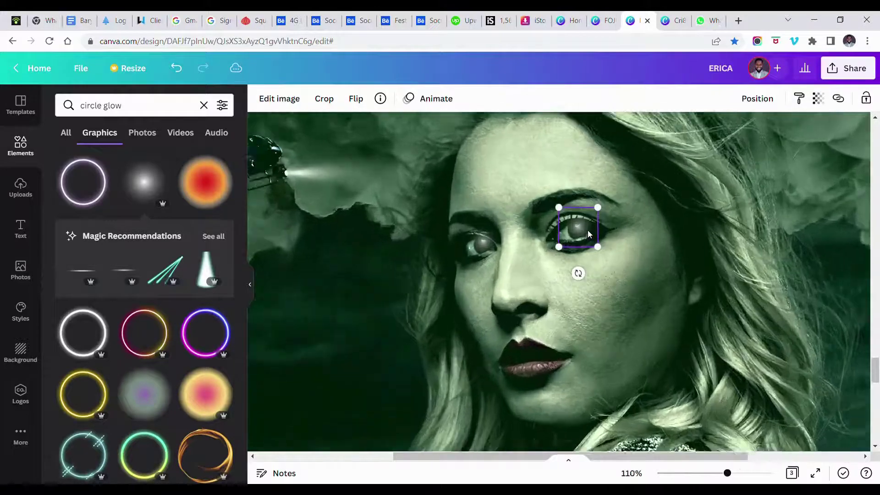
ctrl+scroll(588, 230, up, 4)
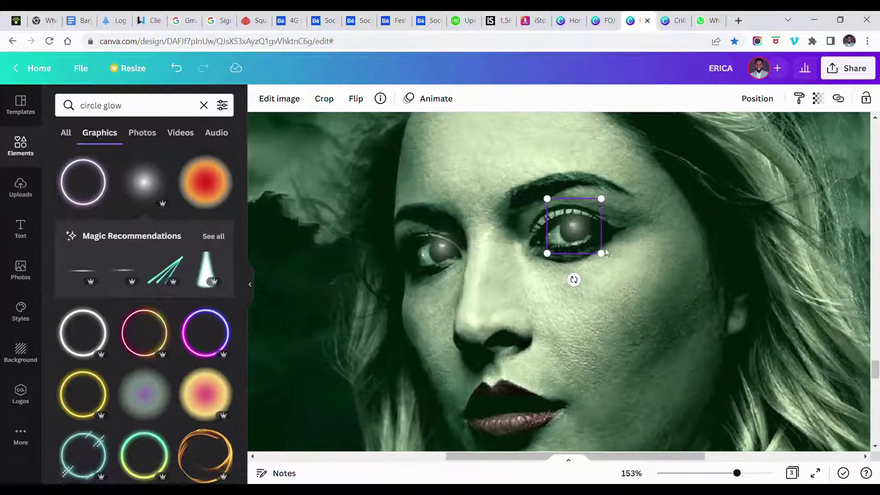
ctrl+scroll(605, 248, up, 1)
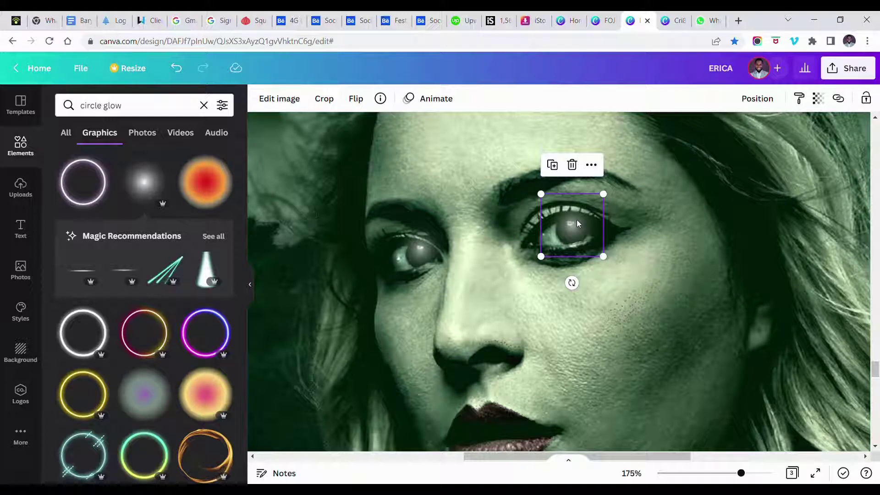
drag(576, 221, 578, 229)
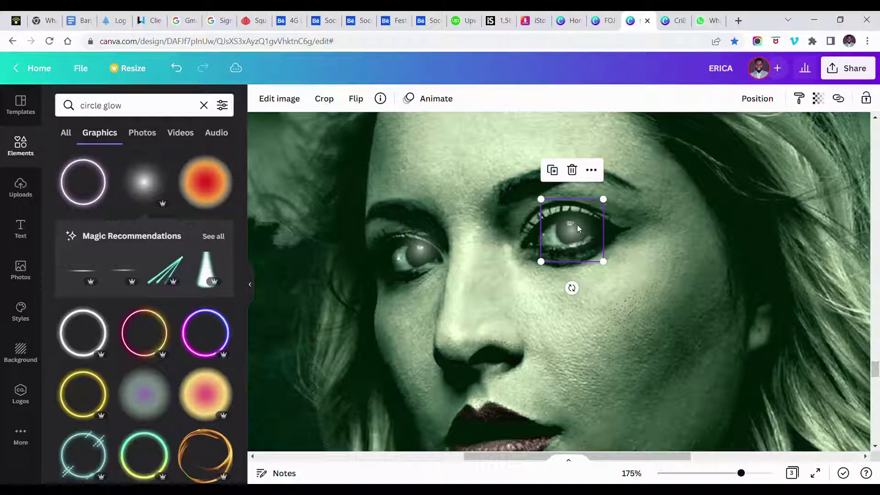
key(Up)
key(Up)
key(Up)
key(Up)
key(Up)
key(Up)
key(Down)
key(Down)
key(Down)
key(Down)
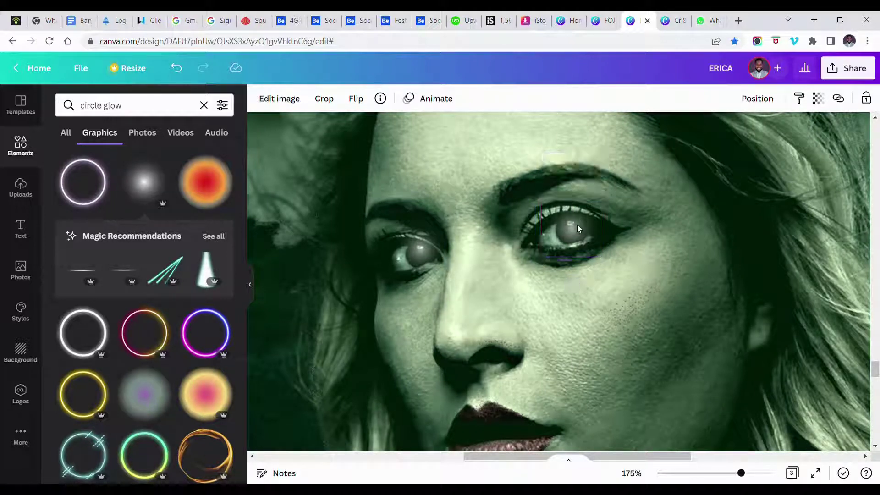
Examine how both eye glows look against the whole poster on page 3
click(419, 252)
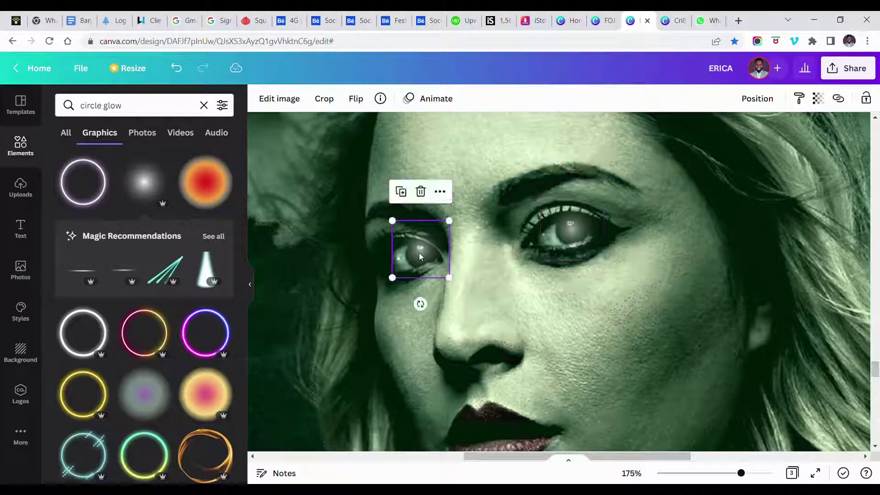
key(Escape)
click(419, 252)
scroll(419, 252, down, 5)
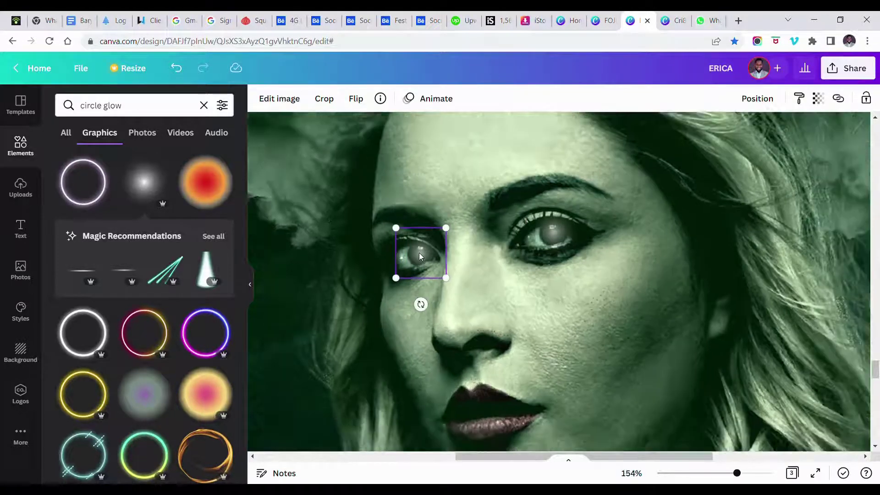
scroll(419, 252, down, 5)
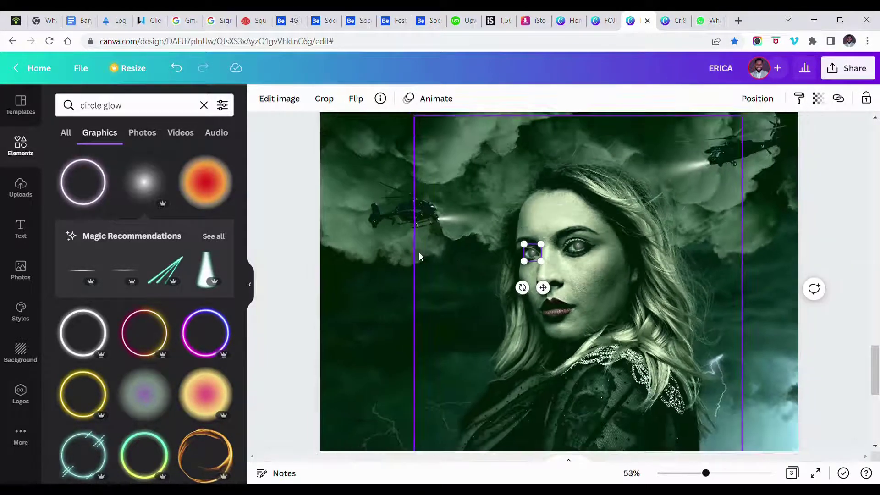
scroll(419, 252, down, 4)
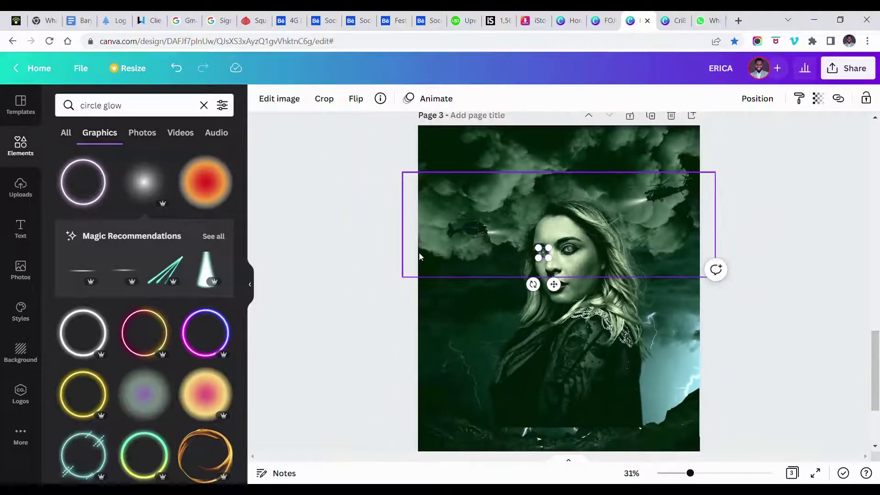
click(703, 319)
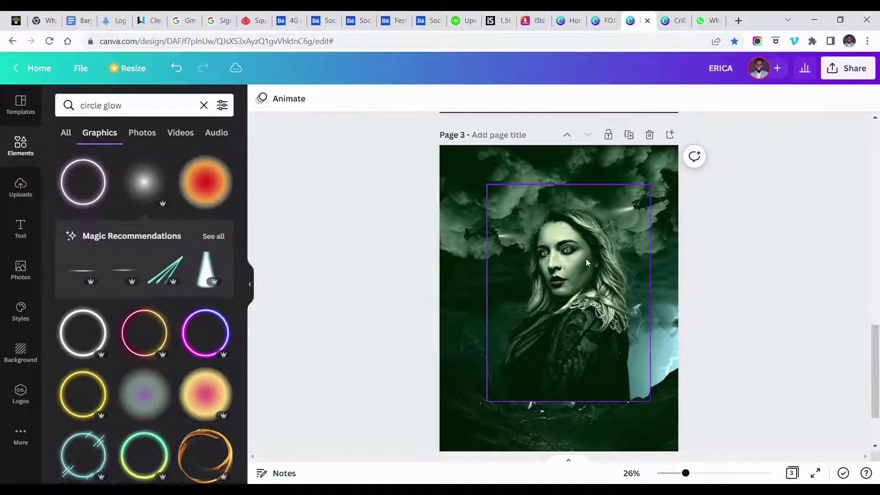
Set the transparency of the glow on the woman's left eye to 59
scroll(585, 261, up, 2)
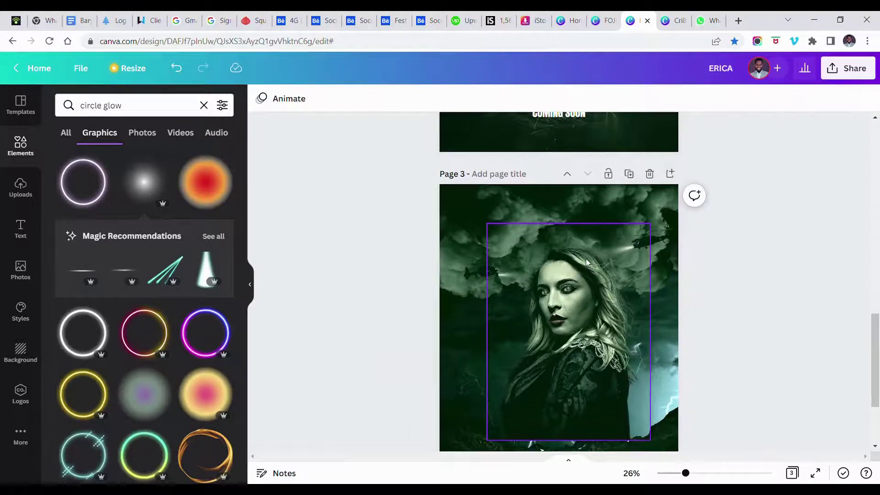
scroll(585, 261, up, 4)
scroll(587, 262, up, 4)
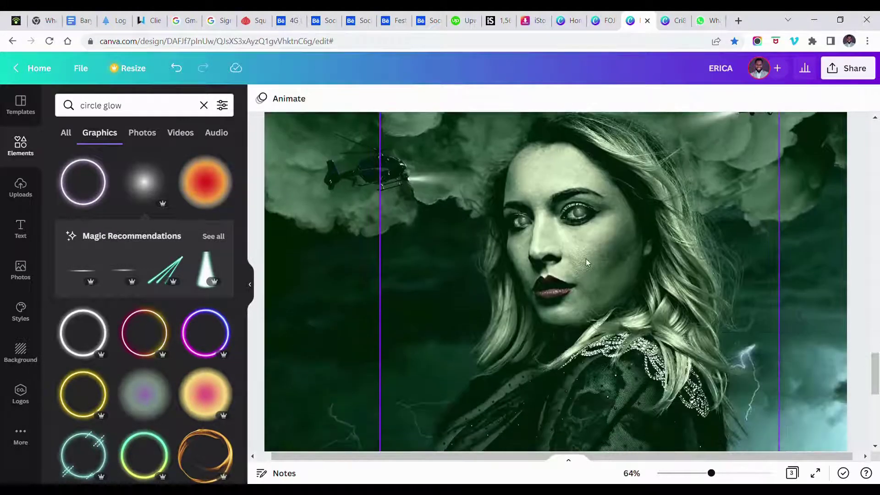
scroll(585, 259, up, 5)
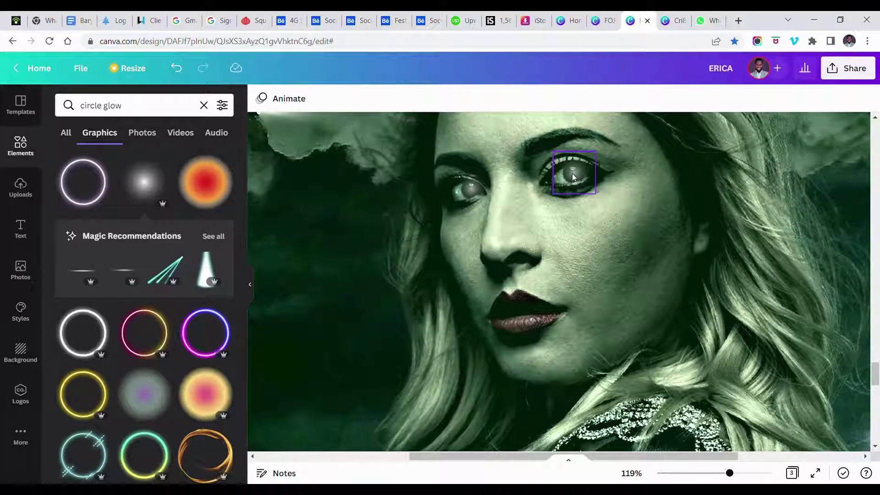
click(573, 177)
click(819, 99)
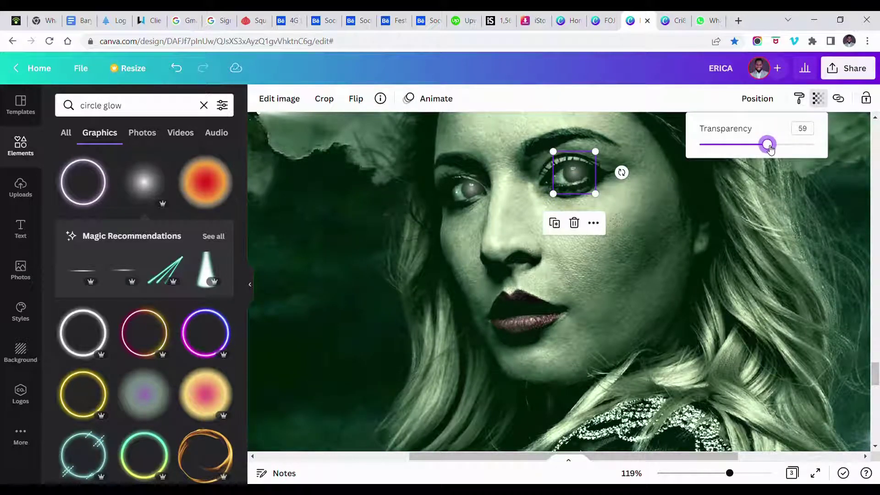
Set the transparency of the glow on the woman's right eye to 58
click(474, 189)
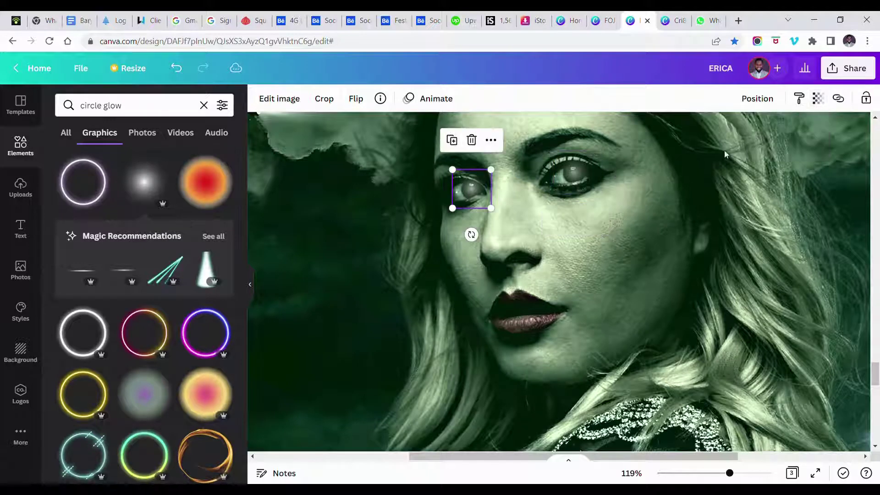
click(819, 100)
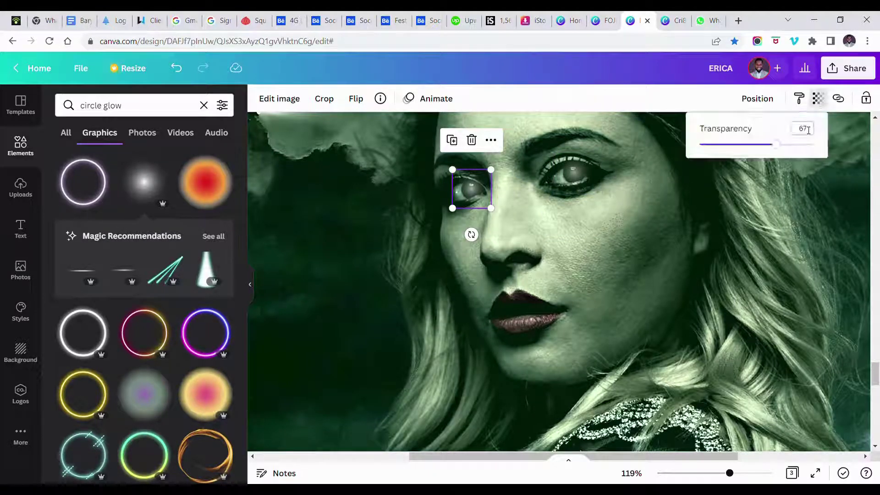
drag(776, 150, 768, 151)
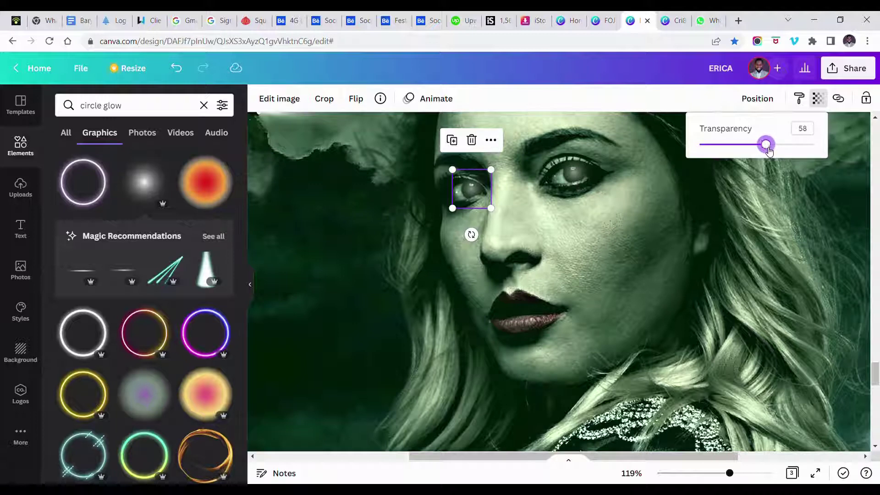
Examine the whole page 3 composition and compare it with the finished ERICA poster on page 2
click(750, 207)
scroll(750, 207, down, 5)
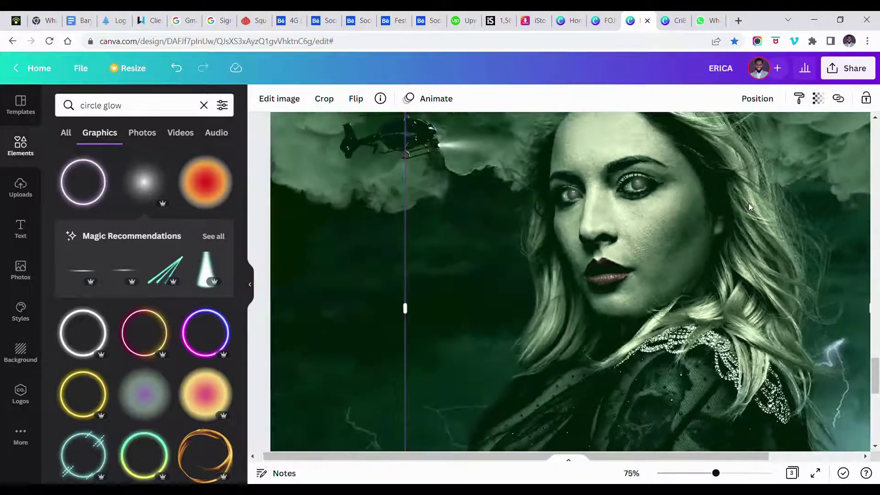
scroll(750, 207, down, 4)
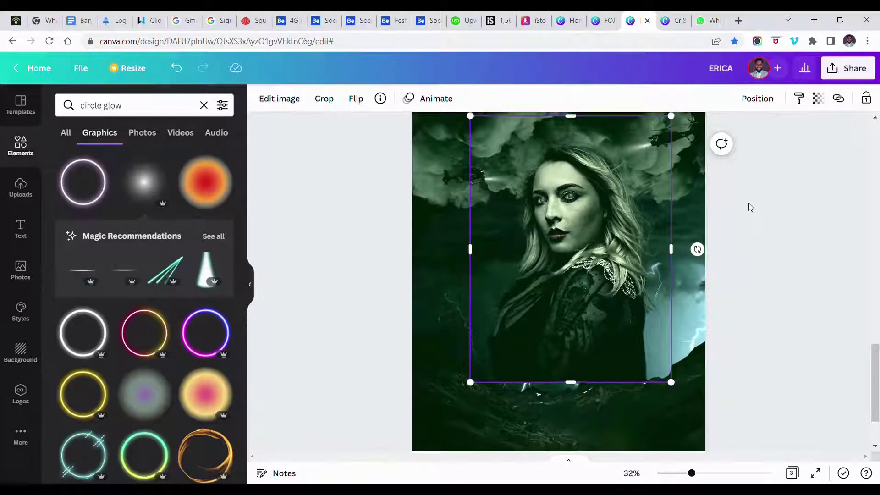
click(780, 241)
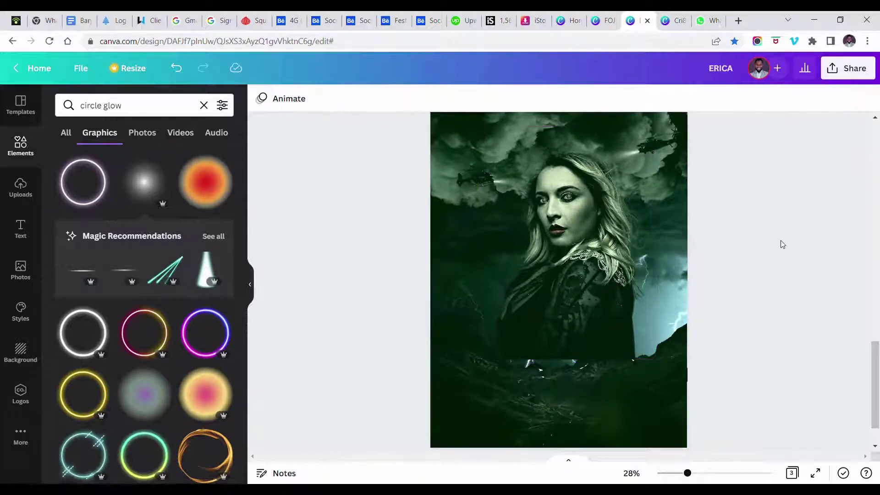
scroll(766, 288, up, 2)
scroll(766, 289, up, 4)
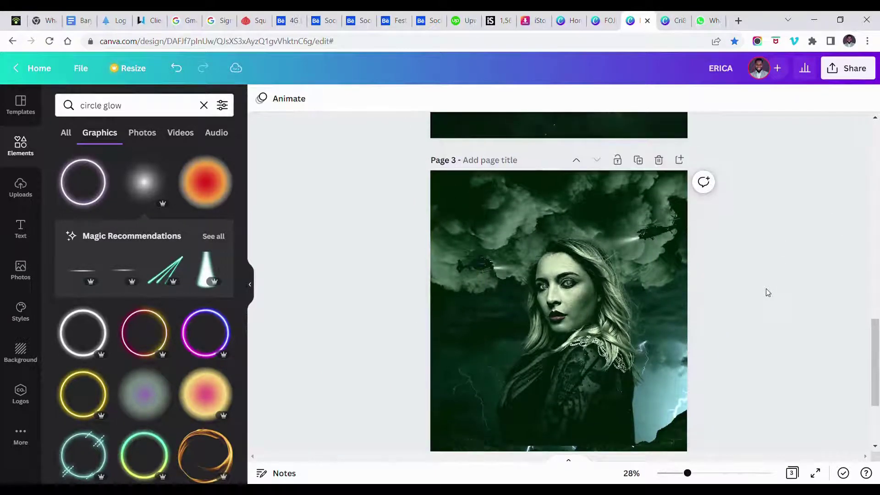
scroll(766, 293, up, 5)
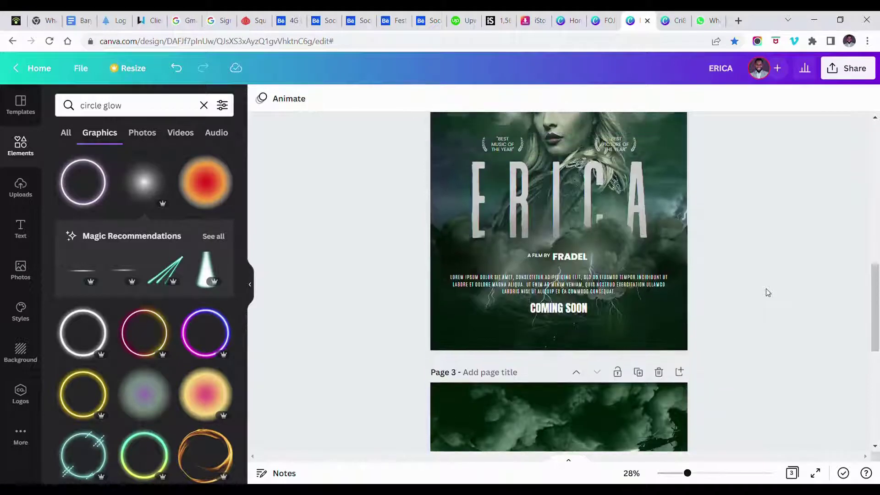
scroll(766, 289, up, 1)
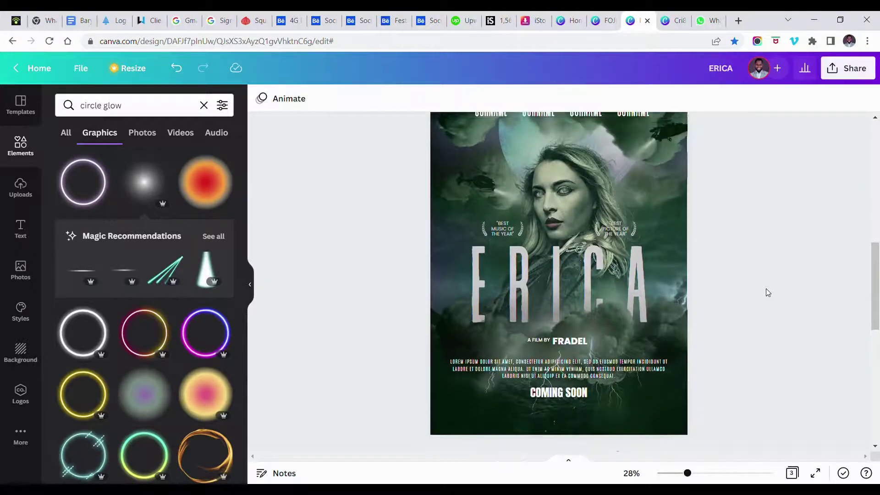
scroll(766, 289, down, 6)
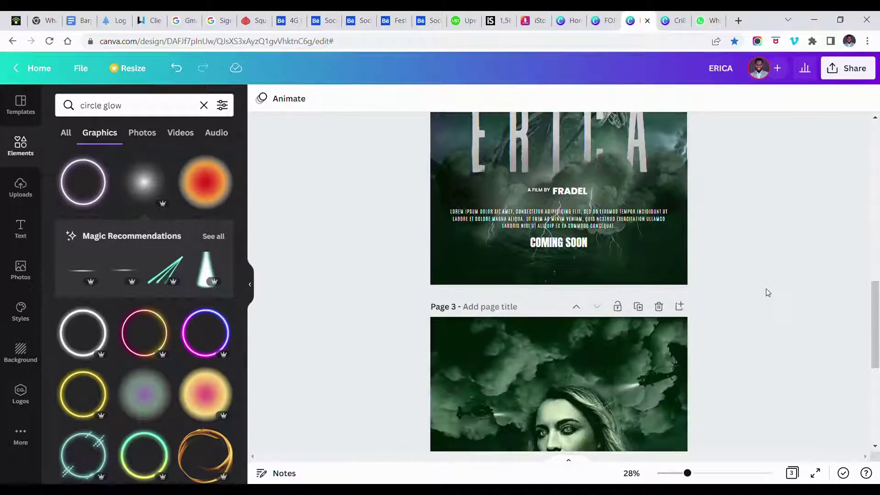
scroll(766, 293, down, 1)
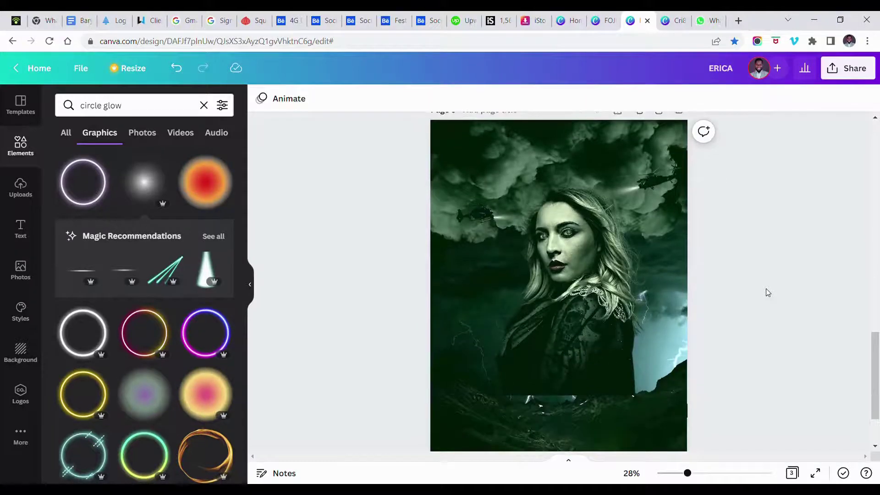
scroll(766, 293, down, 1)
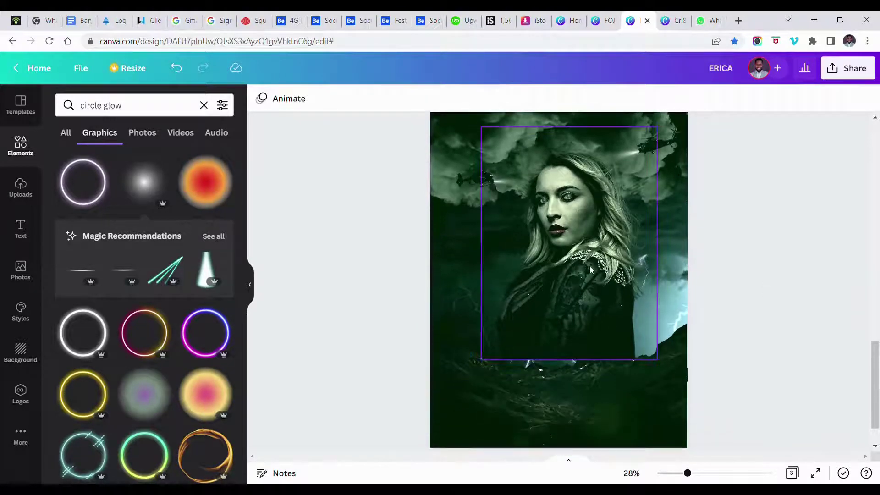
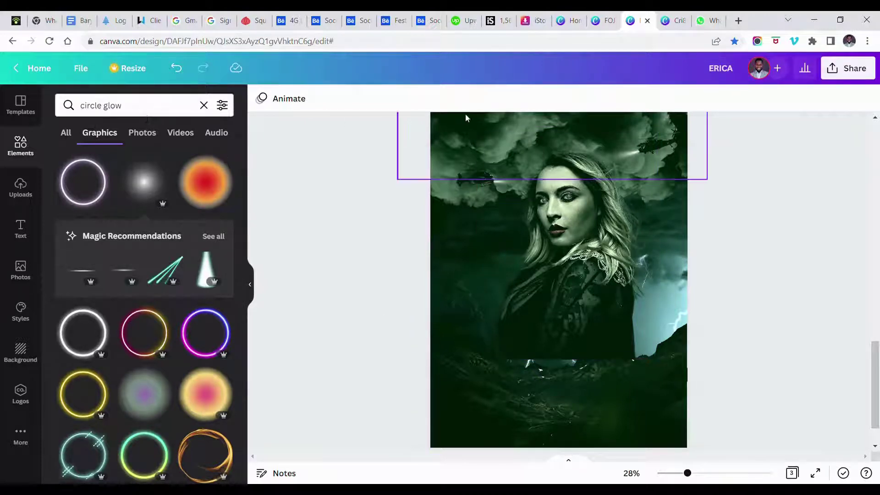
Duplicate the dark cloud strip from the page 3 sky and place the copy across the woman's lower body
scroll(473, 138, up, 1)
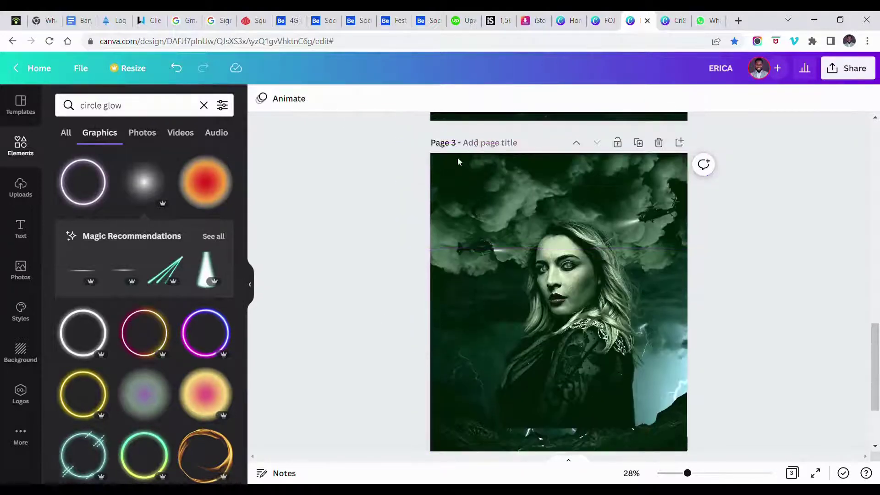
click(453, 188)
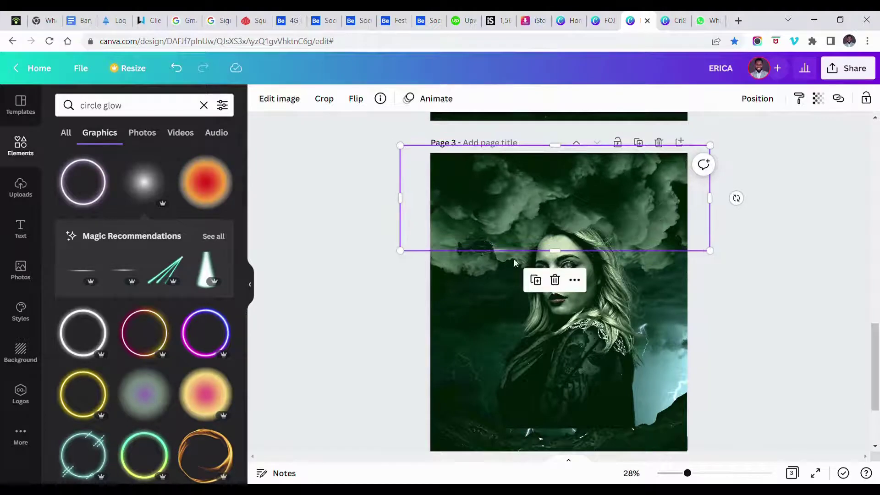
drag(514, 260, 516, 392)
scroll(516, 391, down, 1)
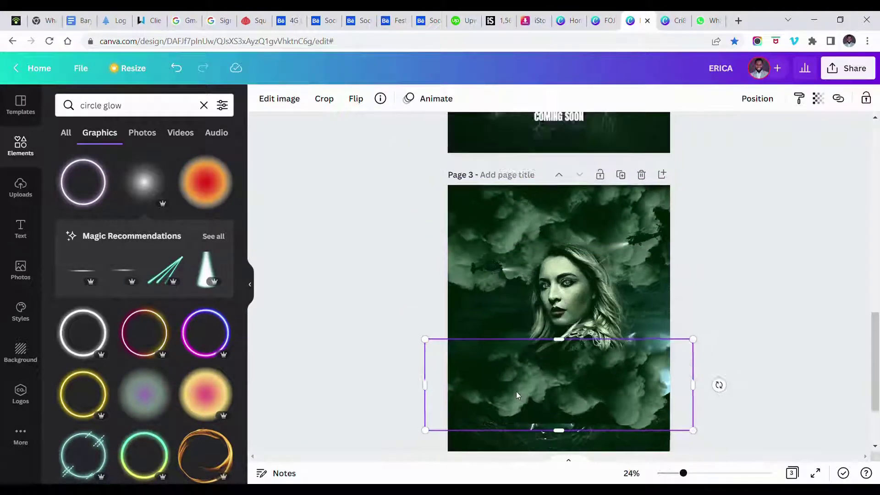
scroll(517, 395, down, 3)
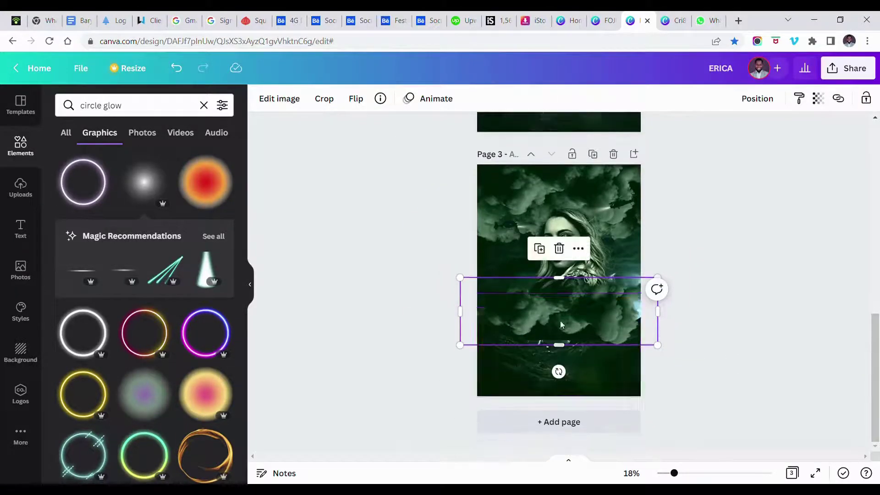
Flip the duplicated cloud strip vertically and shrink it to about three quarters, aligned with the page's right edge
click(362, 105)
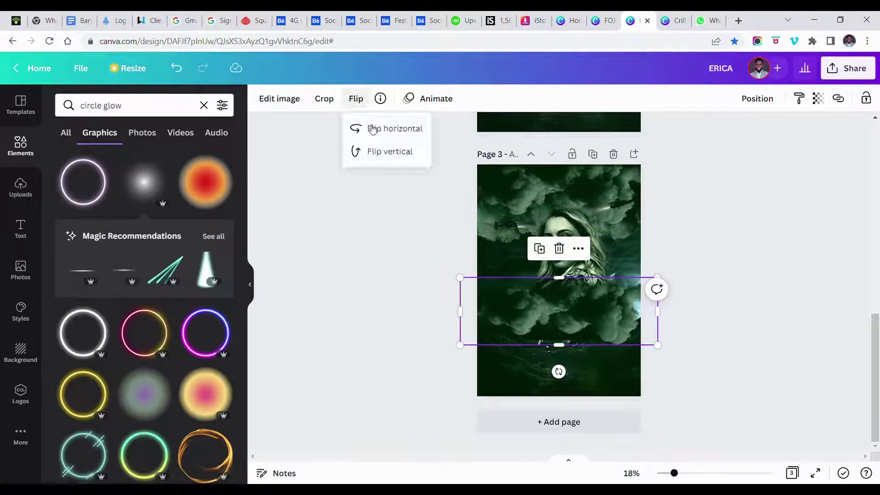
click(388, 151)
scroll(507, 279, up, 3)
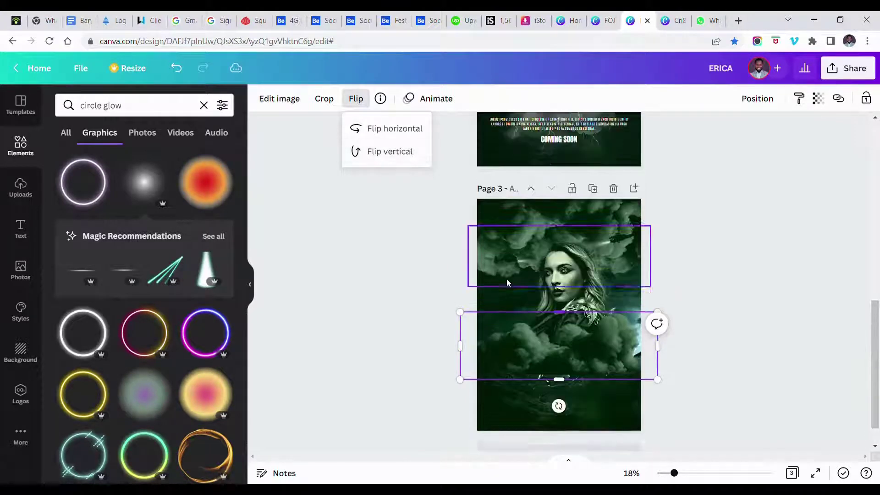
scroll(507, 279, down, 3)
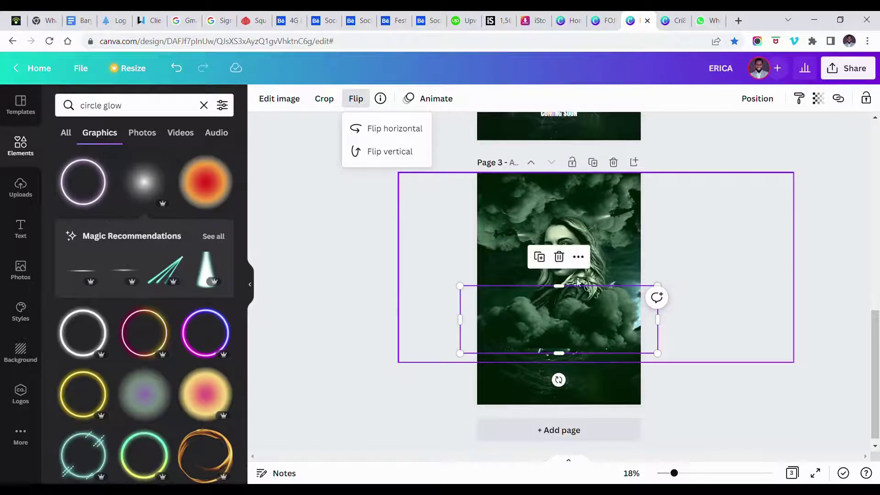
scroll(625, 317, up, 5)
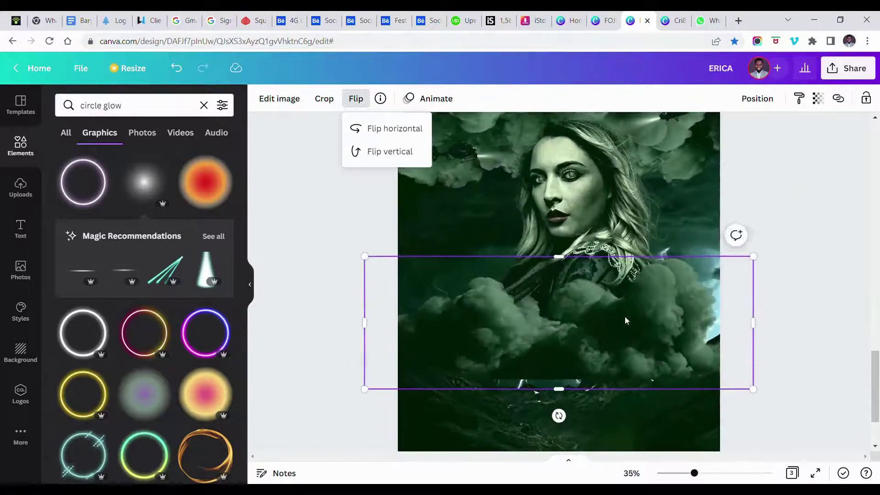
drag(765, 262, 730, 272)
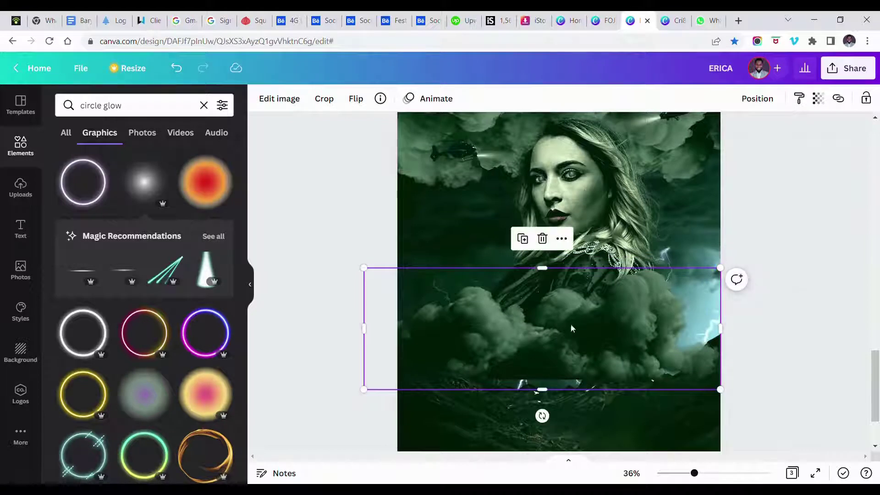
drag(367, 273, 432, 291)
Compare the clouds around the woman's lower body on page 3 with those on the finished ERICA posters
scroll(512, 245, up, 5)
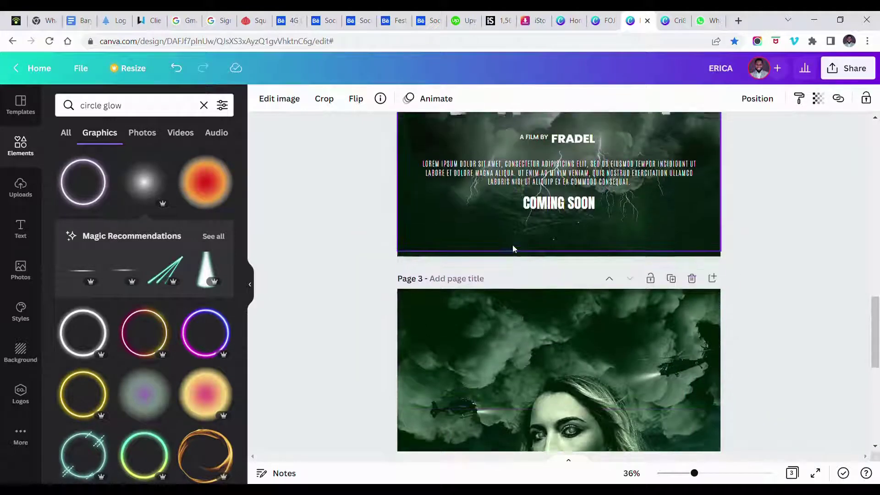
scroll(513, 249, up, 2)
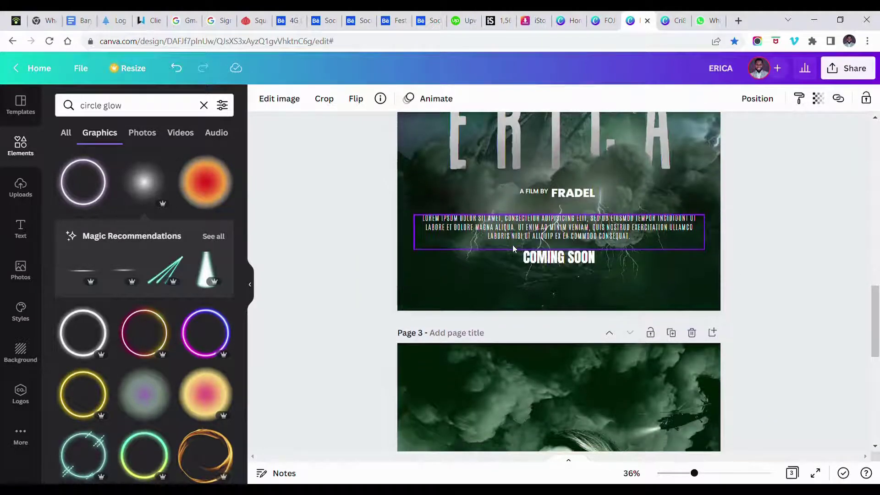
scroll(513, 248, down, 5)
scroll(513, 248, down, 3)
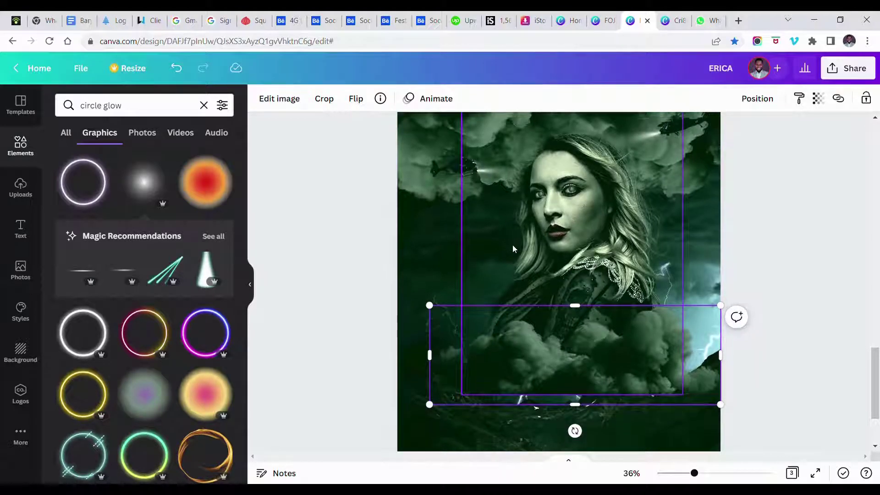
scroll(661, 255, up, 8)
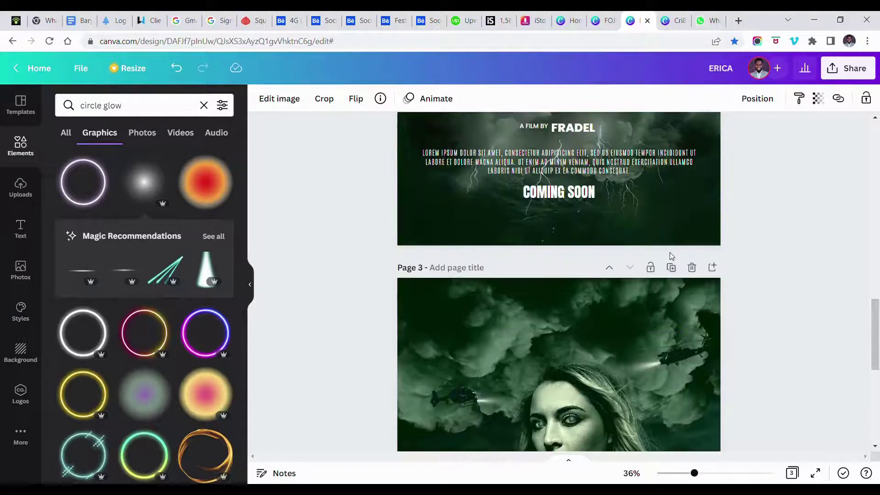
scroll(670, 255, up, 5)
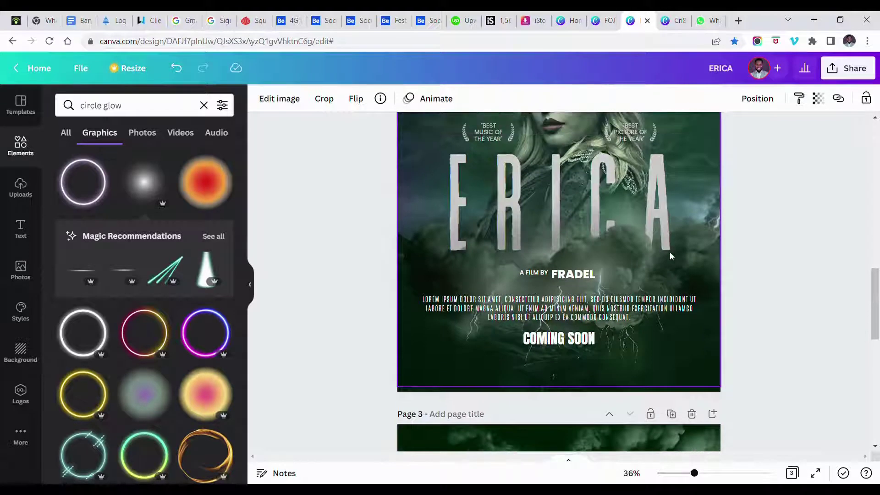
scroll(669, 256, up, 7)
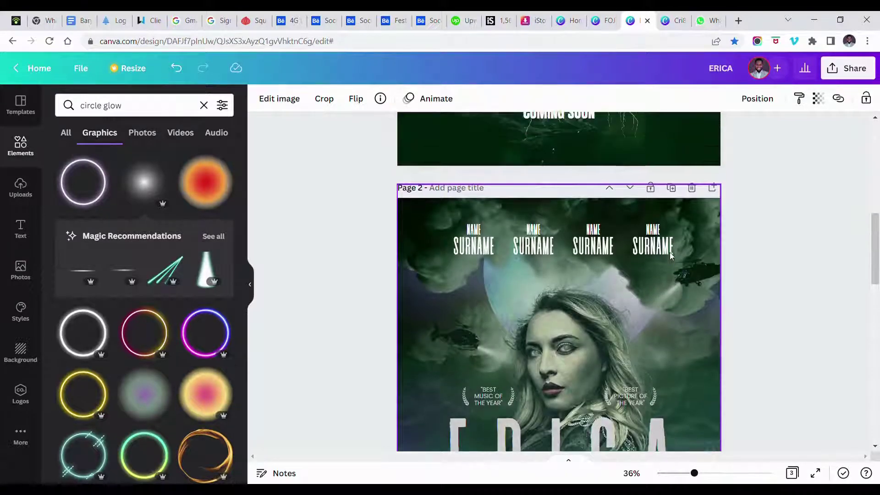
click(588, 342)
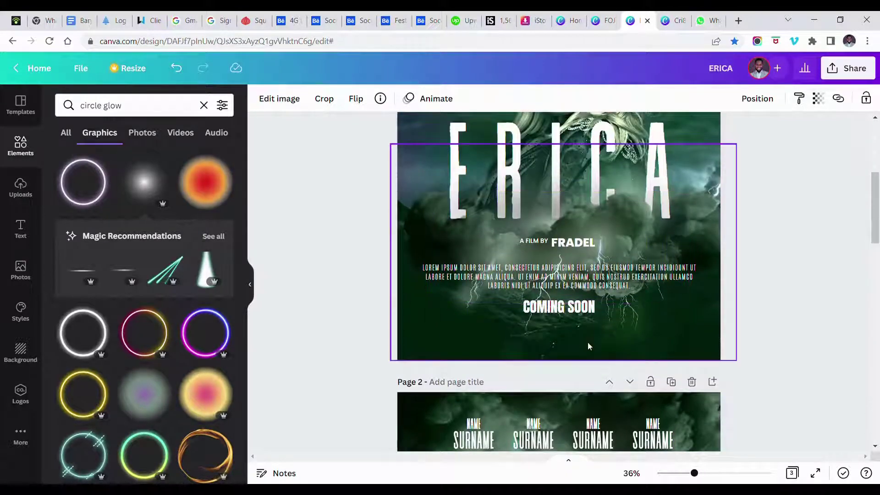
scroll(588, 342, down, 10)
scroll(588, 343, down, 8)
click(587, 343)
scroll(588, 342, down, 2)
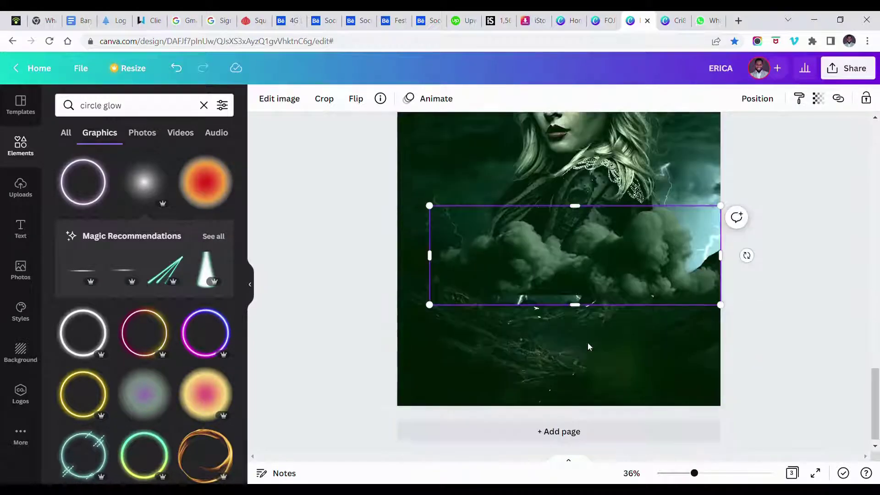
click(774, 310)
Search the photo library for "cloud cutout" and browse the cloud images for one to cover the woman's lower body
click(120, 105)
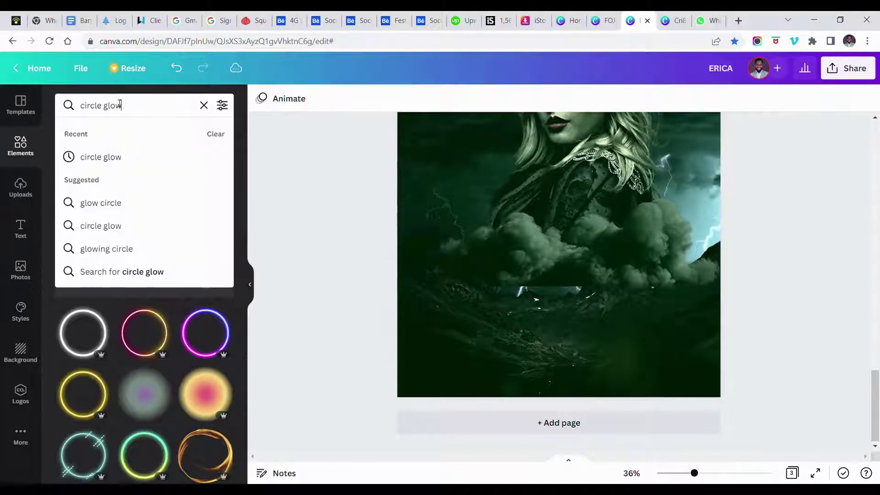
click(20, 269)
click(106, 113)
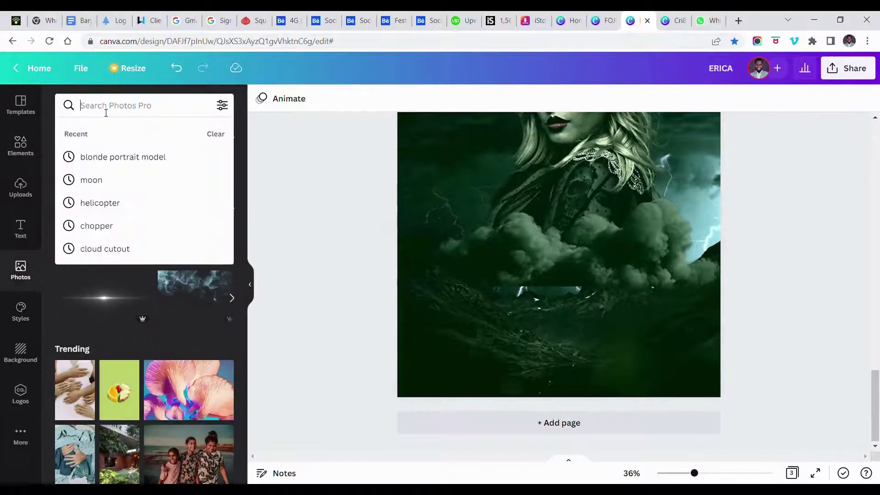
text(cloud)
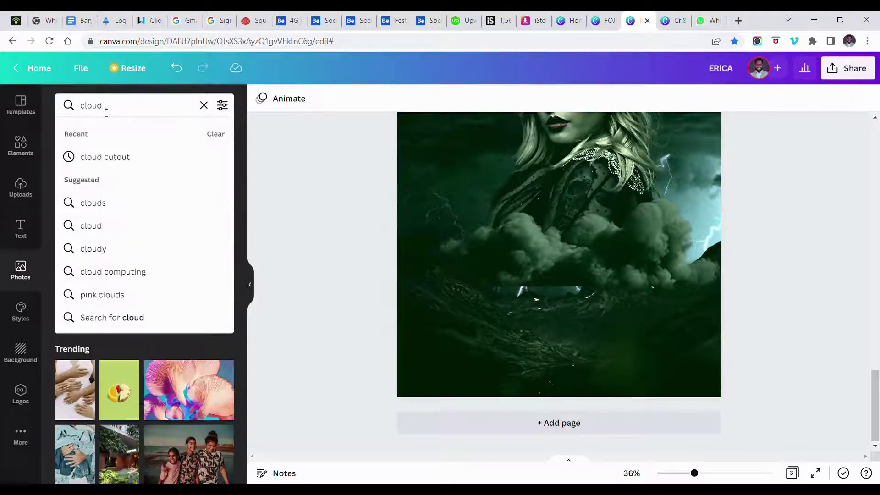
click(109, 165)
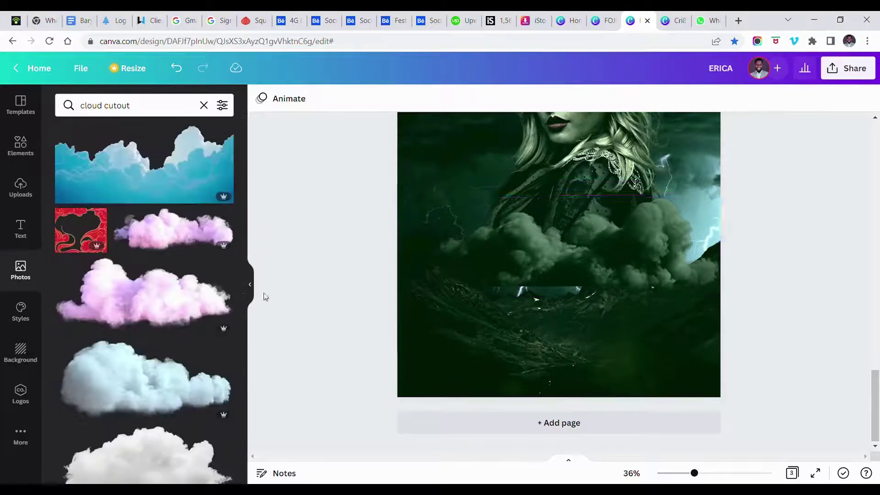
scroll(171, 317, down, 10)
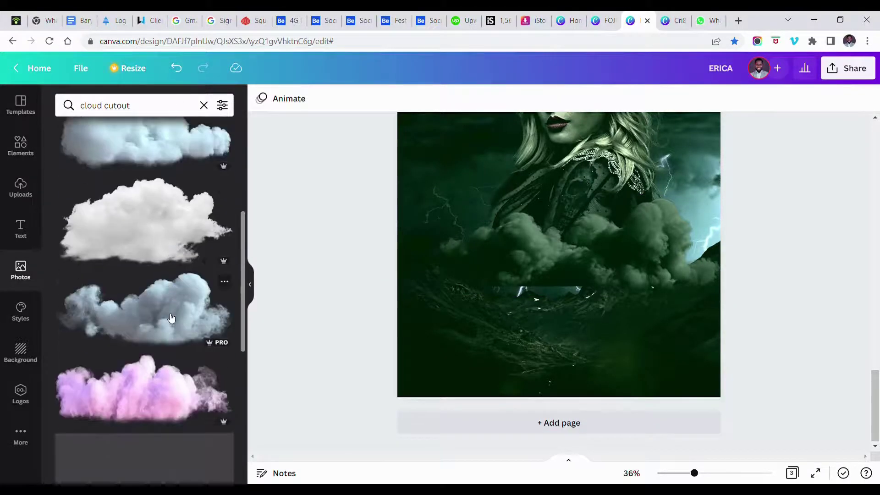
scroll(168, 316, down, 2)
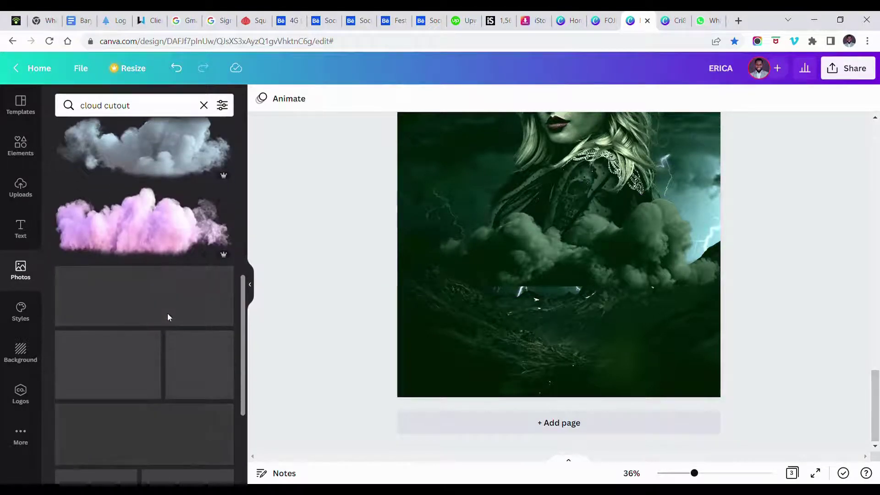
scroll(171, 317, down, 1)
scroll(170, 317, up, 2)
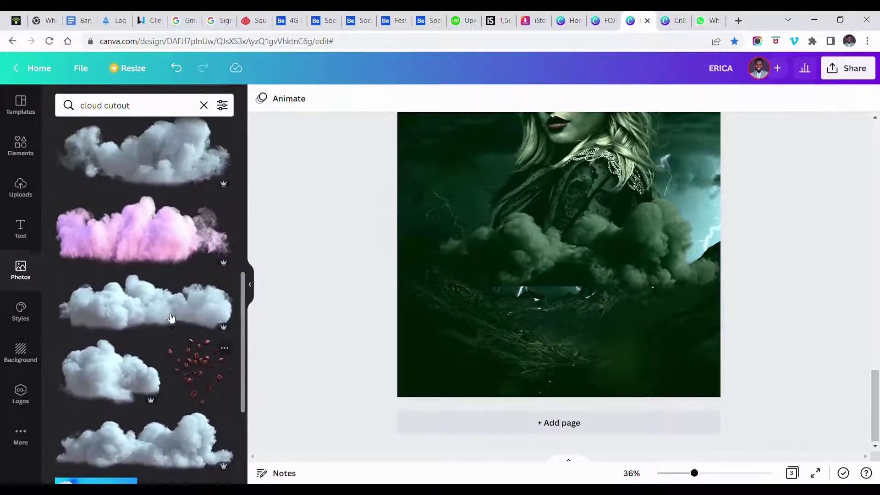
scroll(170, 317, up, 1)
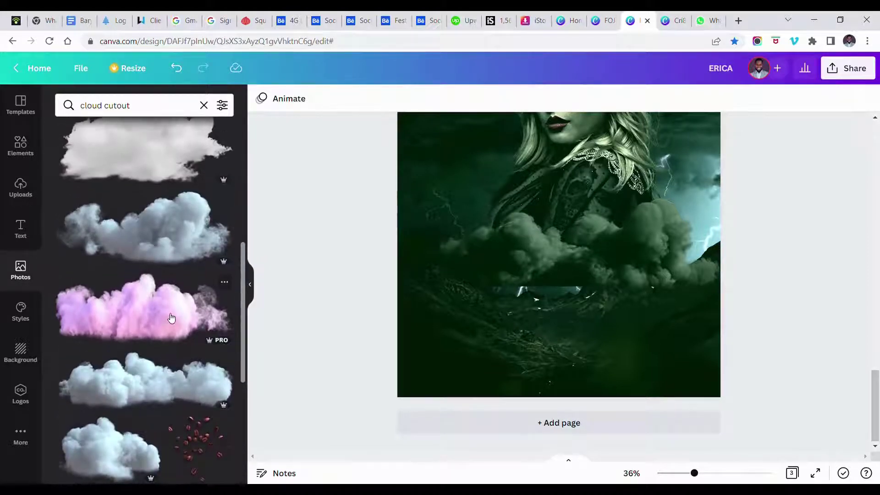
Replace the flipped cloud strip on page 3 with the grey-blue cloud cutout, placed over the woman's lower body
click(648, 255)
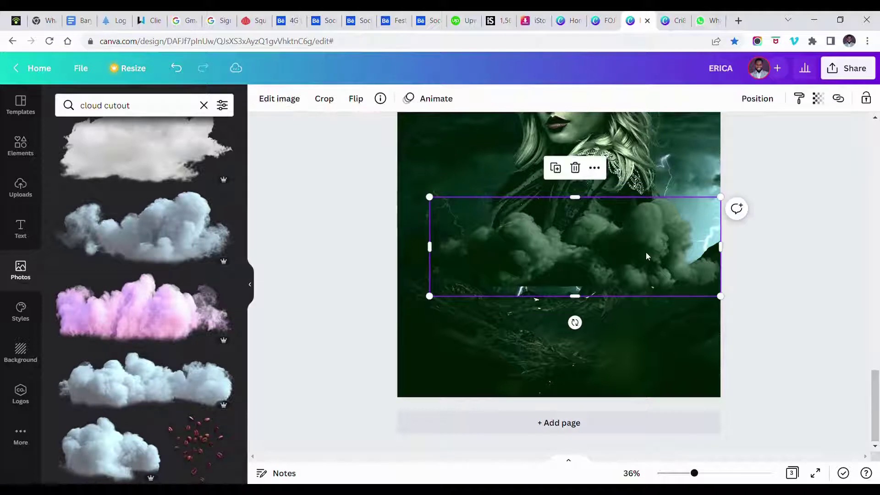
key(Delete)
click(138, 246)
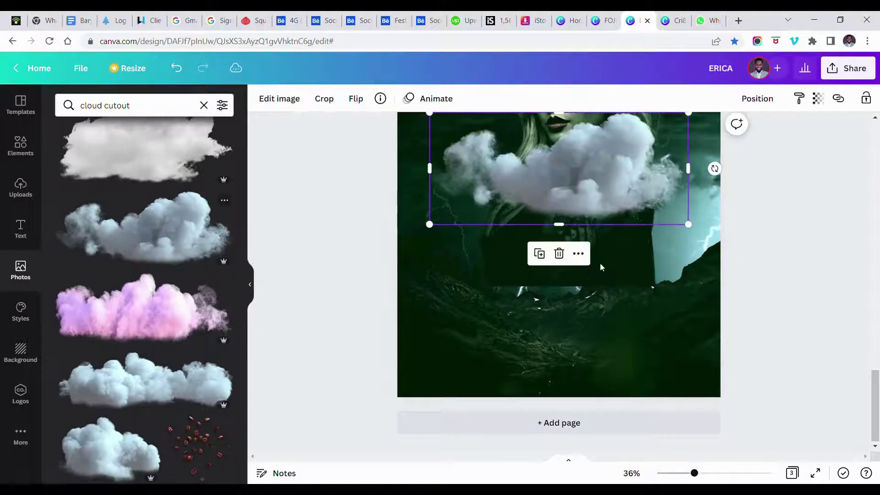
drag(613, 220, 610, 271)
scroll(611, 271, up, 1)
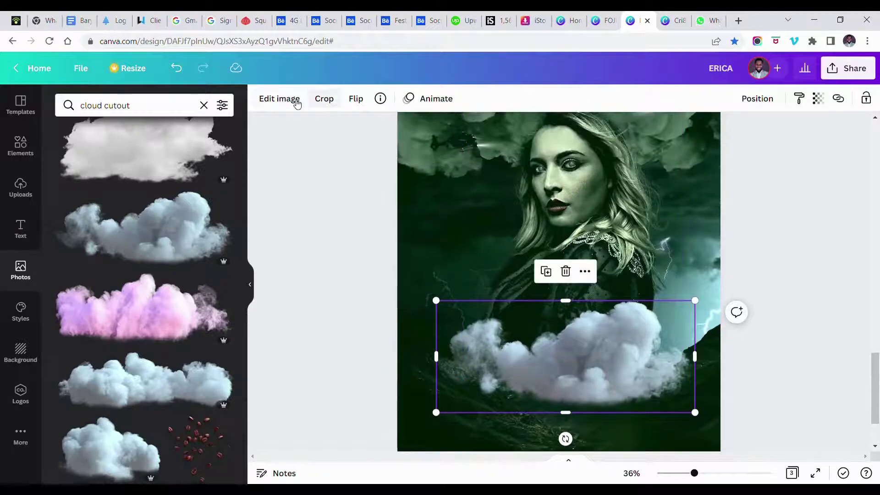
Adjust the new cloud's brightness to -100, contrast to 11, saturation to -100 and tint to 13
click(281, 99)
click(104, 201)
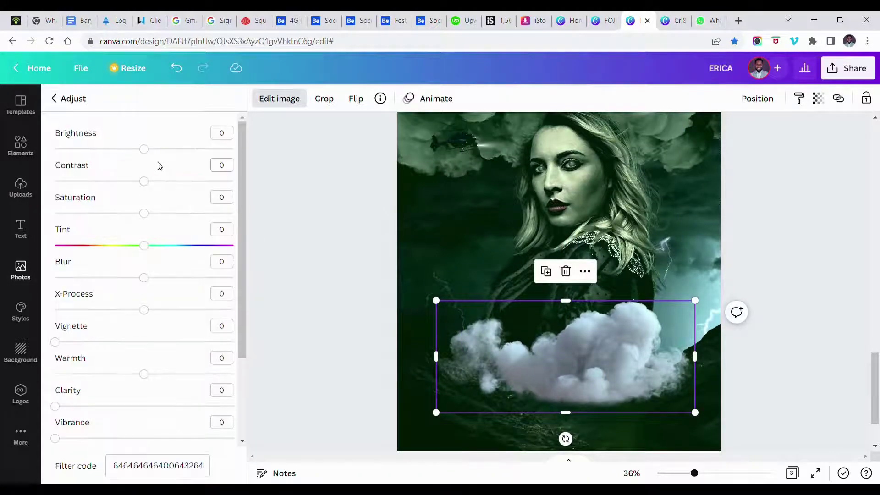
drag(144, 151, 55, 149)
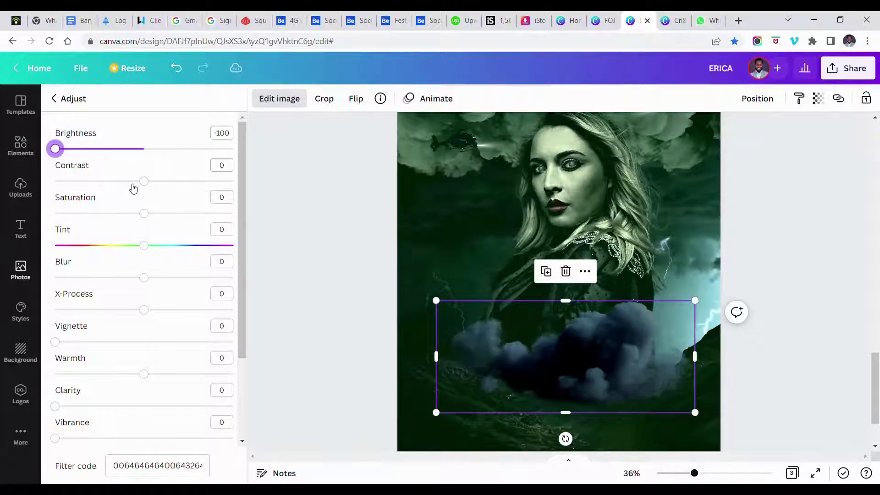
click(157, 182)
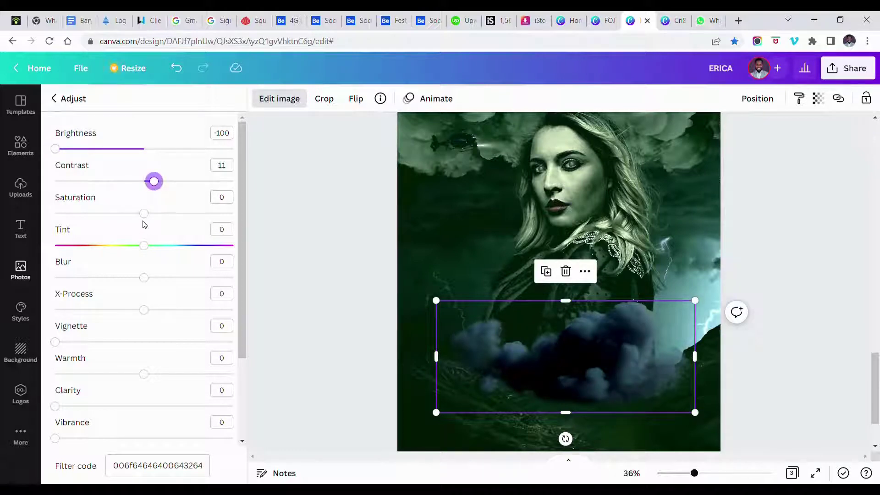
drag(144, 214, 43, 223)
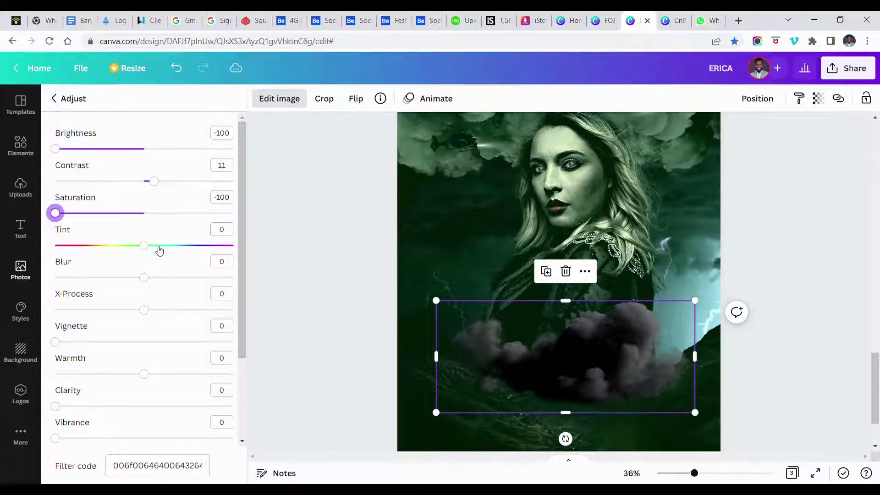
click(159, 247)
Set the new cloud's clarity to 67, vibrance to 41, highlights to 82 and shadows to -30
scroll(168, 295, down, 3)
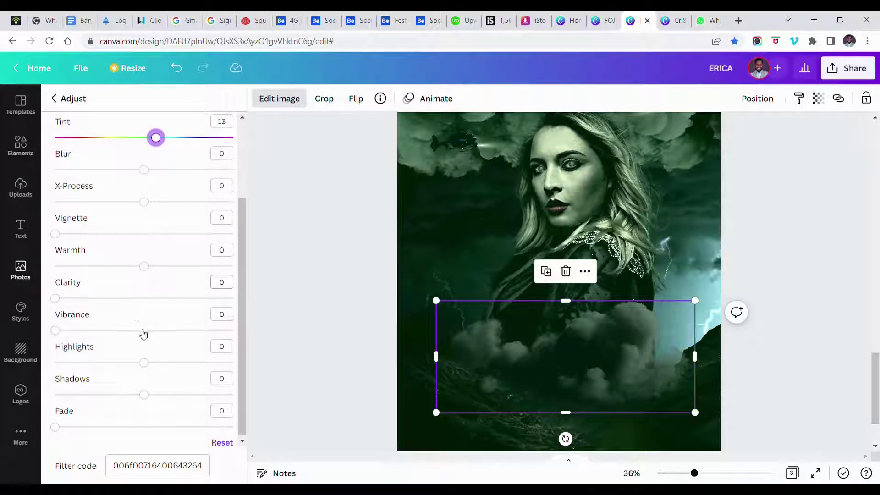
drag(146, 301, 174, 299)
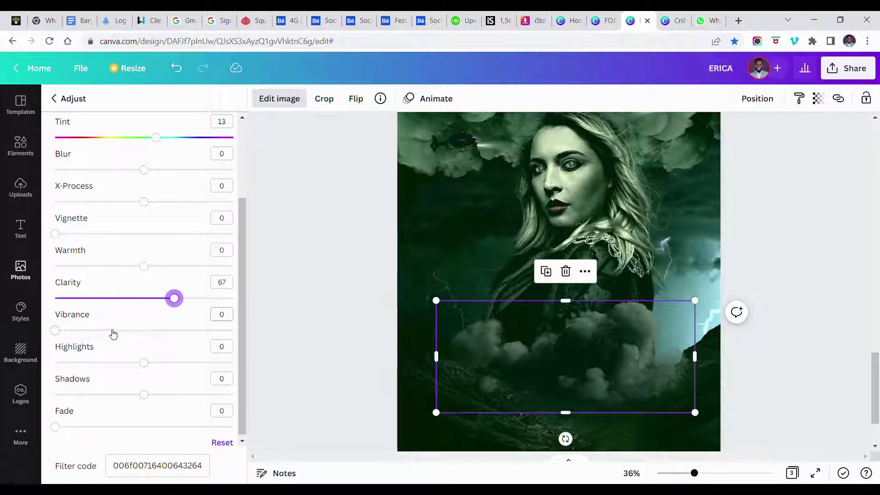
drag(138, 335, 132, 334)
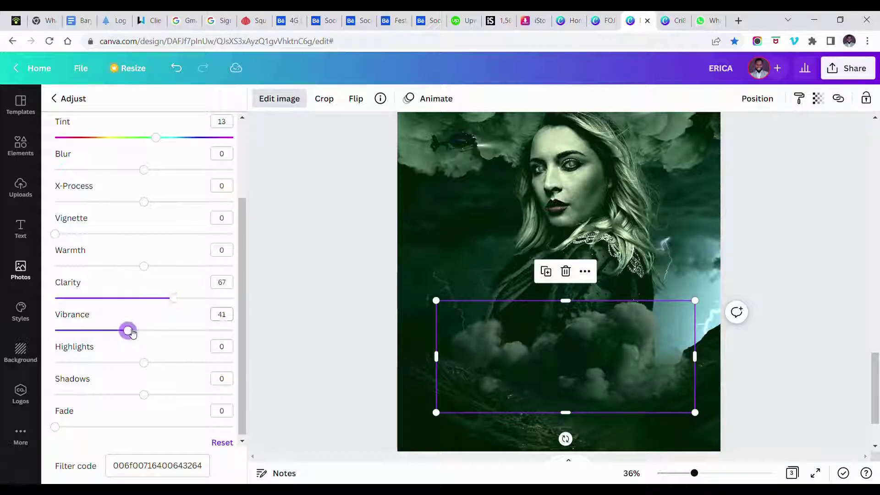
drag(196, 365, 221, 364)
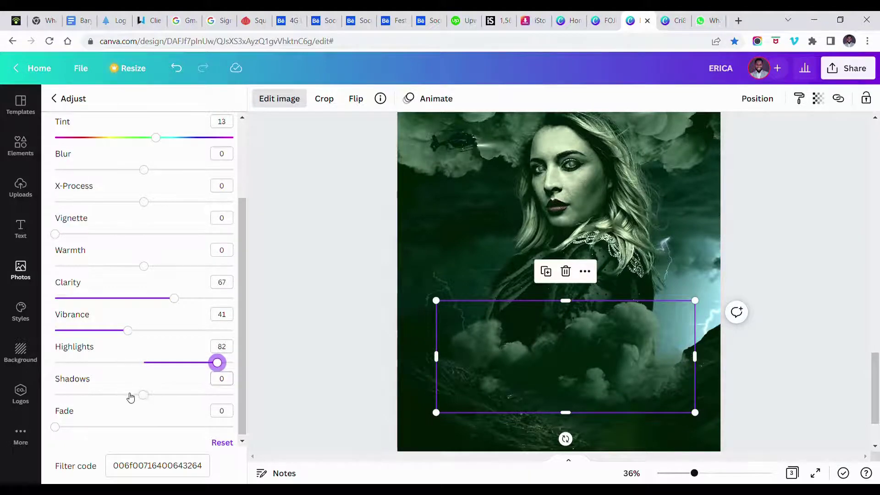
drag(130, 397, 127, 394)
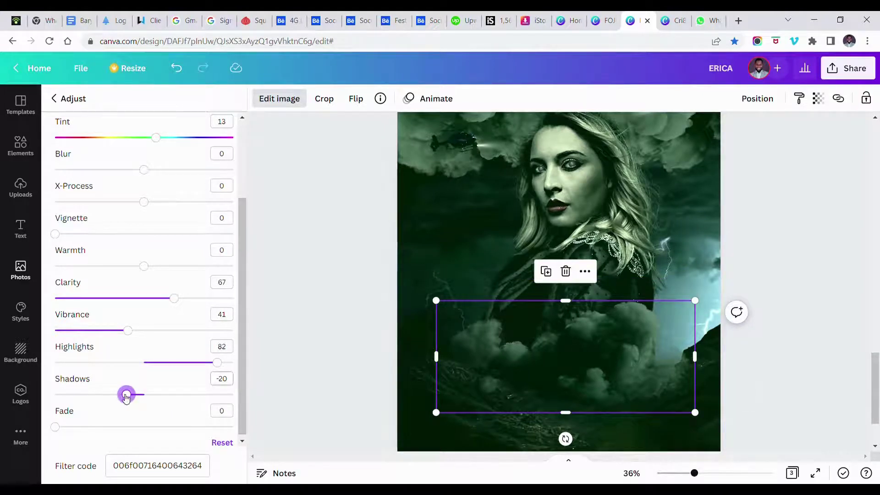
drag(122, 396, 118, 396)
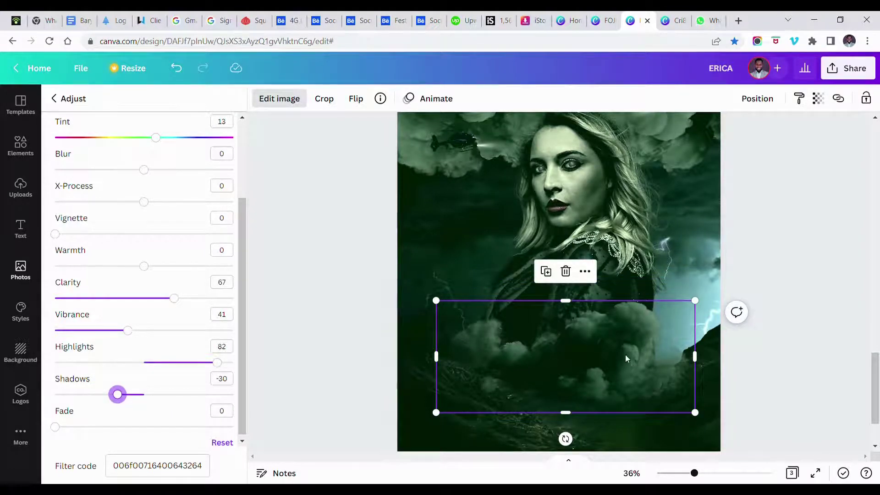
Crop the woman's image from below so its lower edge ends behind the dark cloud
click(599, 373)
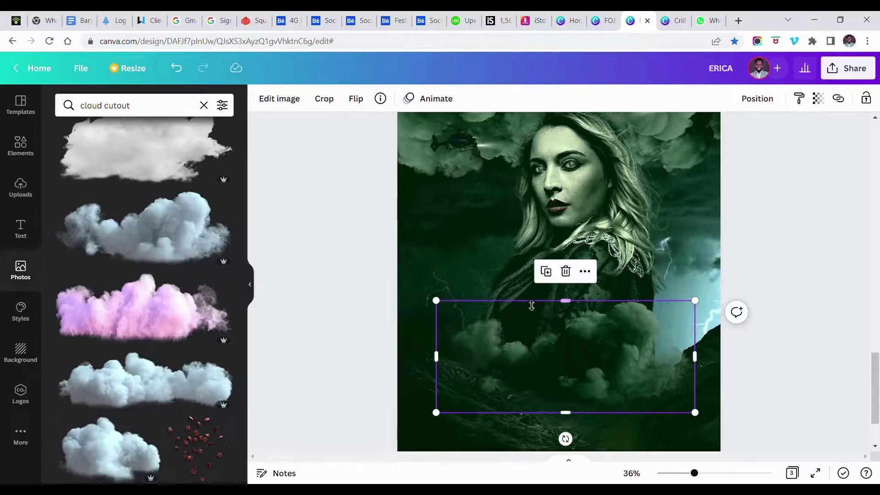
click(518, 290)
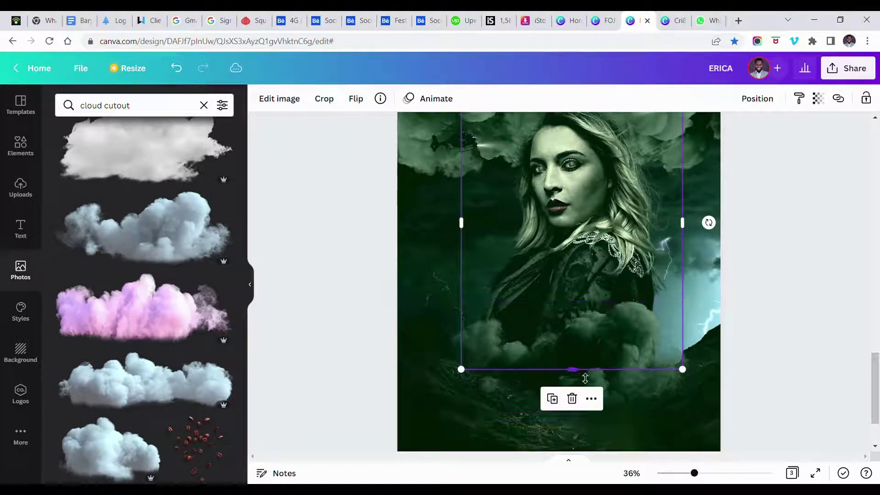
drag(586, 377, 587, 366)
Enlarge the dark cloud and center it over the woman's lower body, almost spanning the page width
click(644, 381)
drag(645, 380, 647, 375)
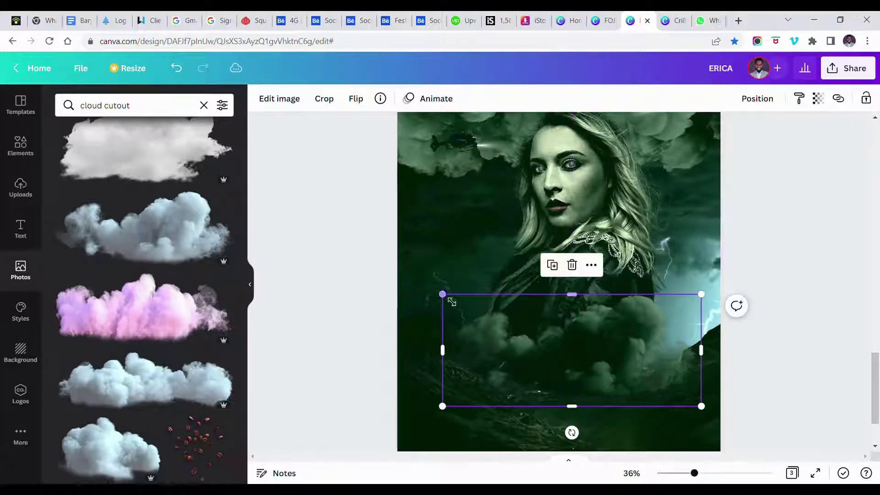
drag(435, 294, 409, 280)
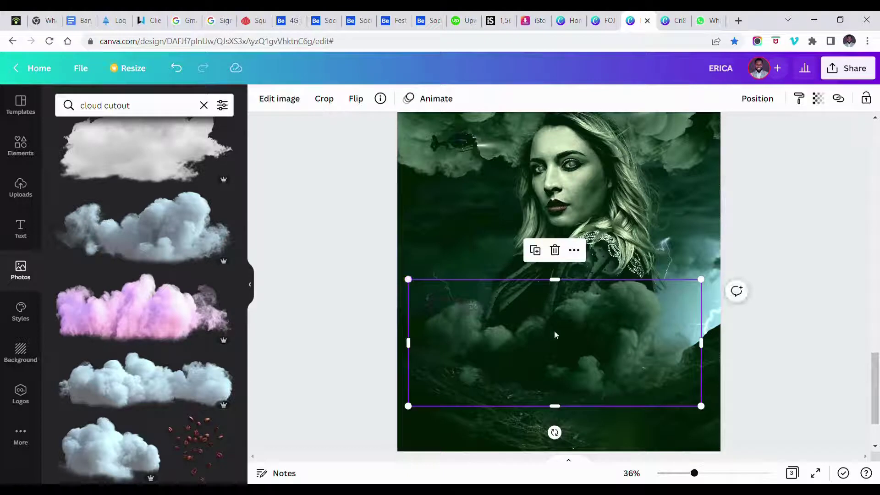
drag(554, 334, 567, 341)
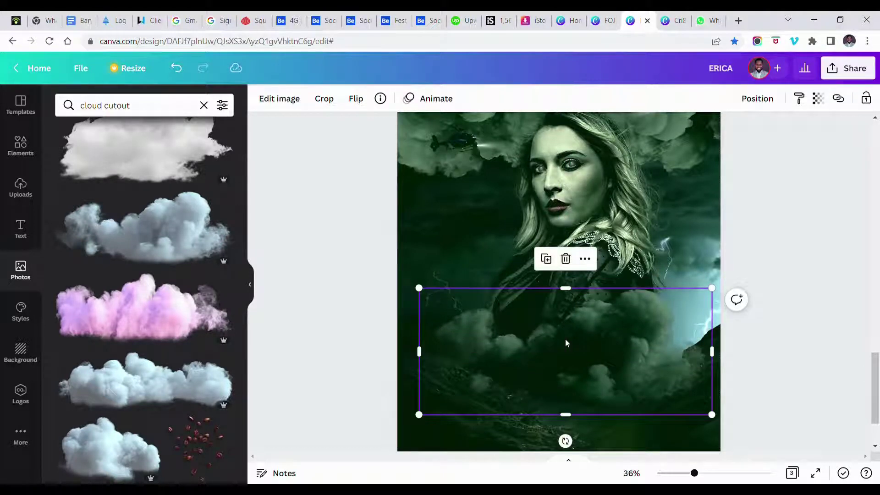
Duplicate the dark cloud, flip the copy horizontally and overlap it with the original, slightly offset toward the page's right edge
drag(615, 353, 617, 314)
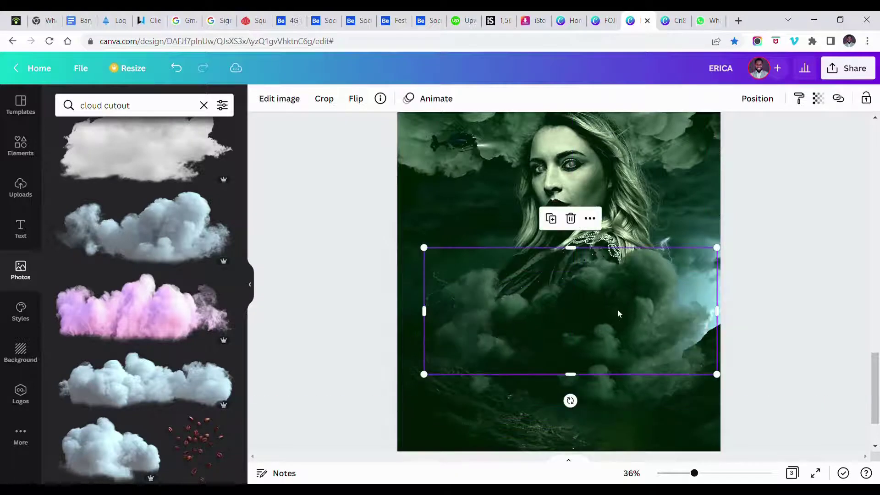
click(353, 101)
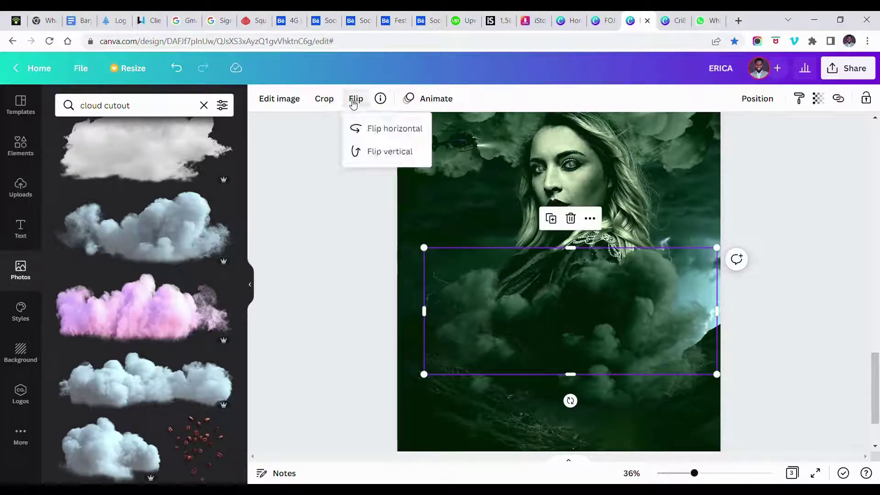
click(373, 128)
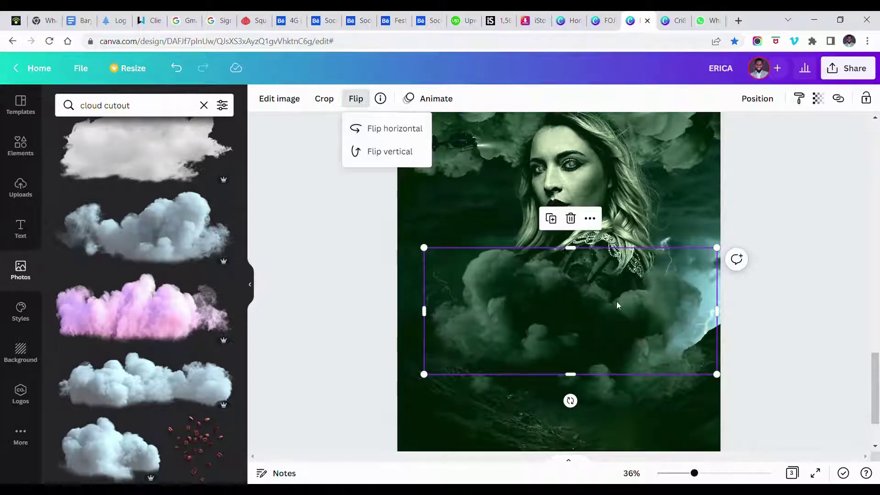
drag(626, 318, 643, 347)
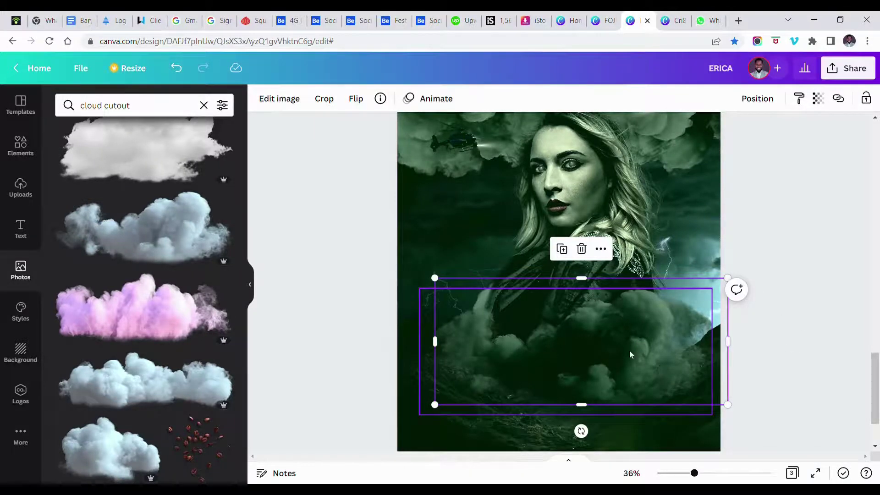
Enlarge the original dark cloud slightly toward both page edges so it covers more of the woman's lower body
click(597, 356)
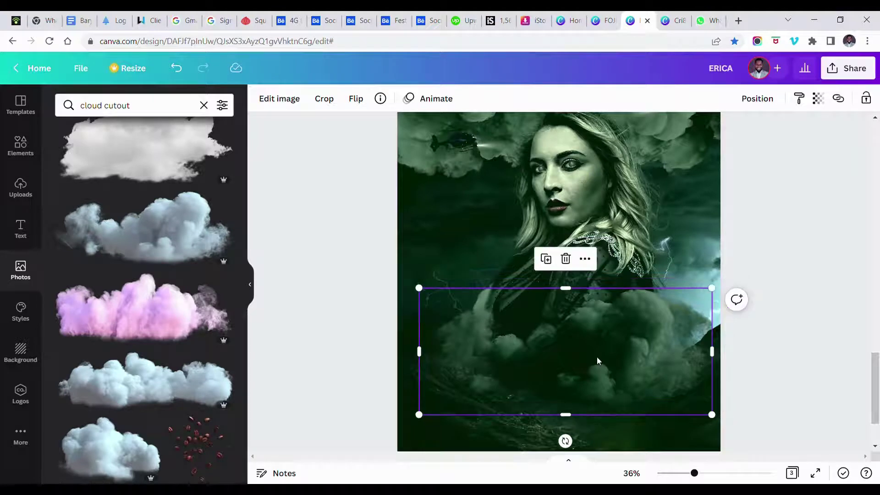
drag(690, 284, 688, 279)
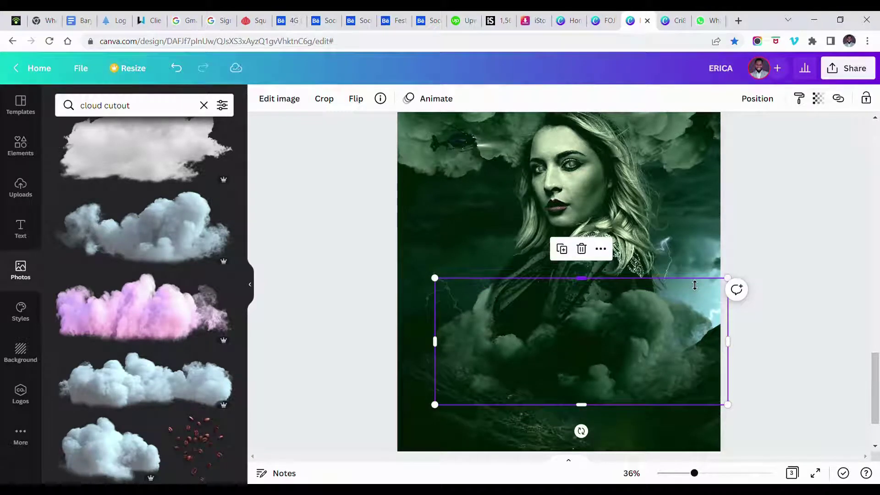
key(Escape)
click(698, 307)
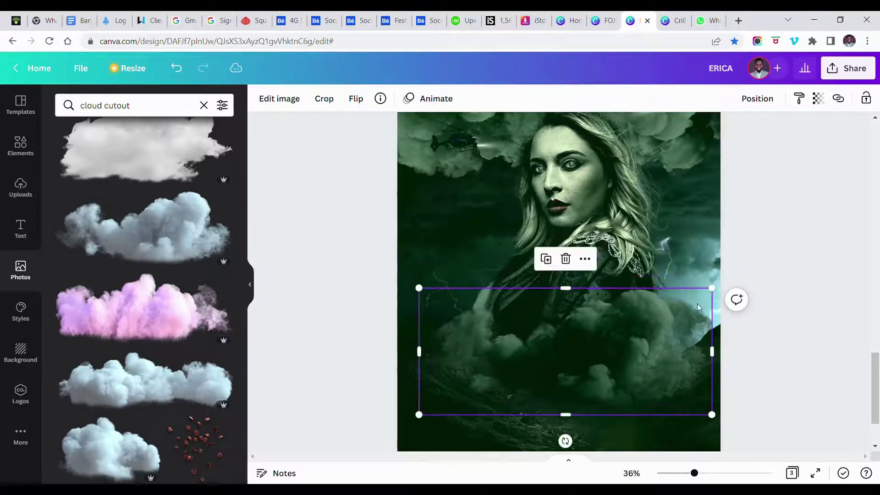
drag(719, 288, 722, 286)
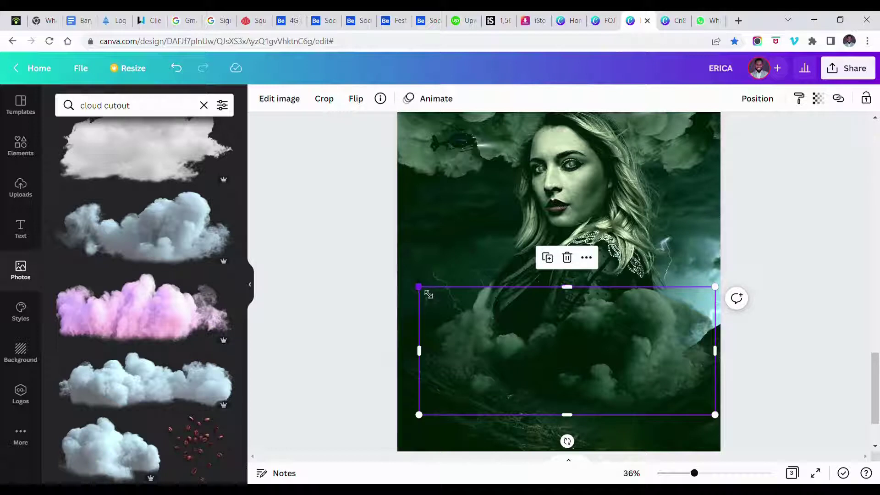
drag(423, 293, 410, 290)
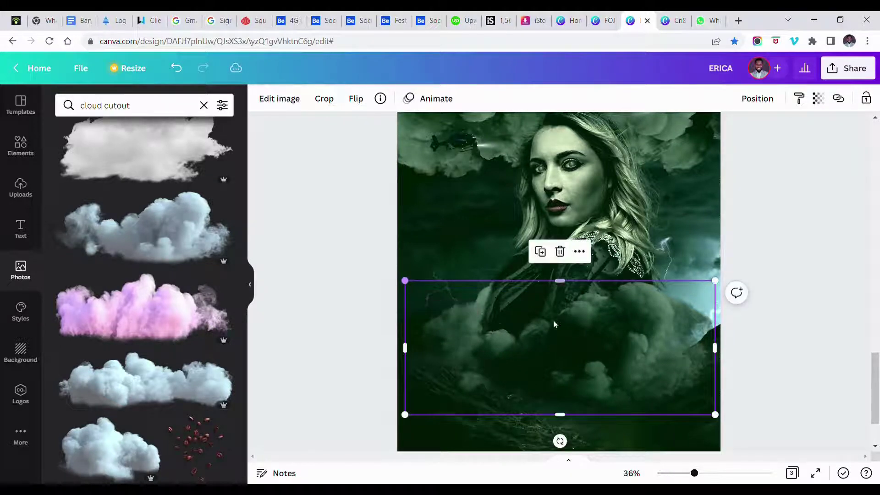
Search the graphics for "shadow", add a soft black elongated shadow and place it over the dark clouds, extending past the page's left edge
click(756, 390)
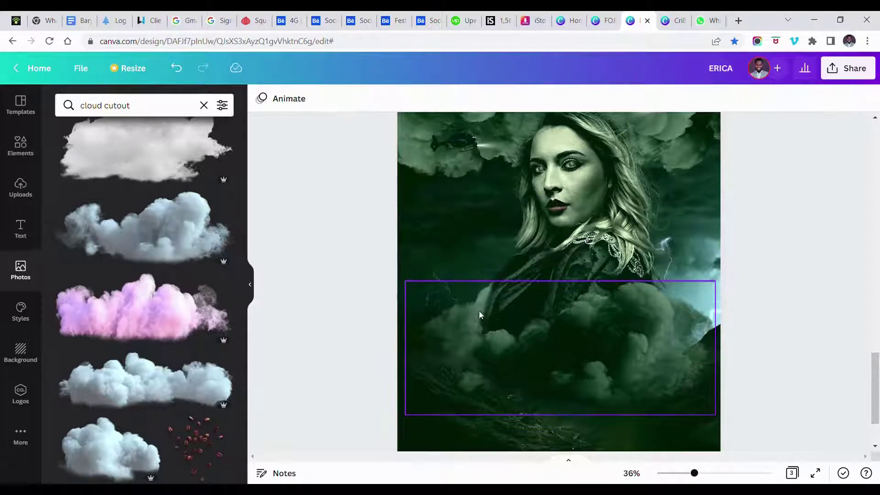
click(539, 276)
click(479, 378)
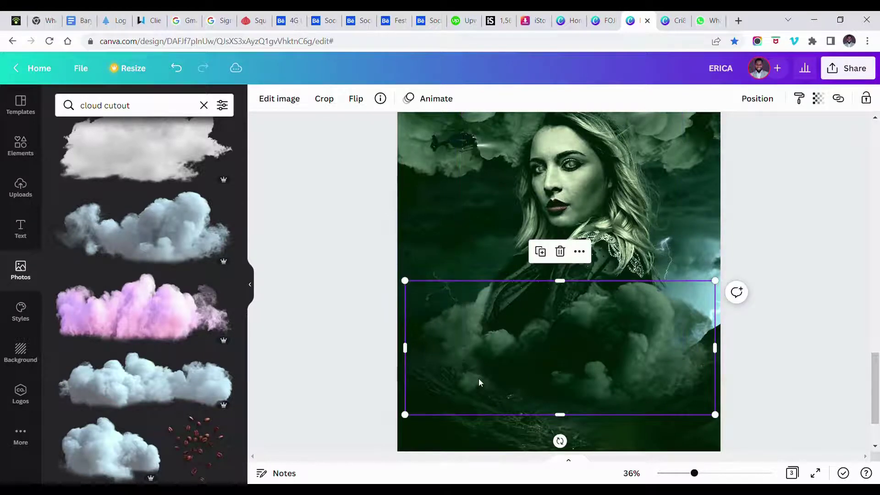
click(39, 140)
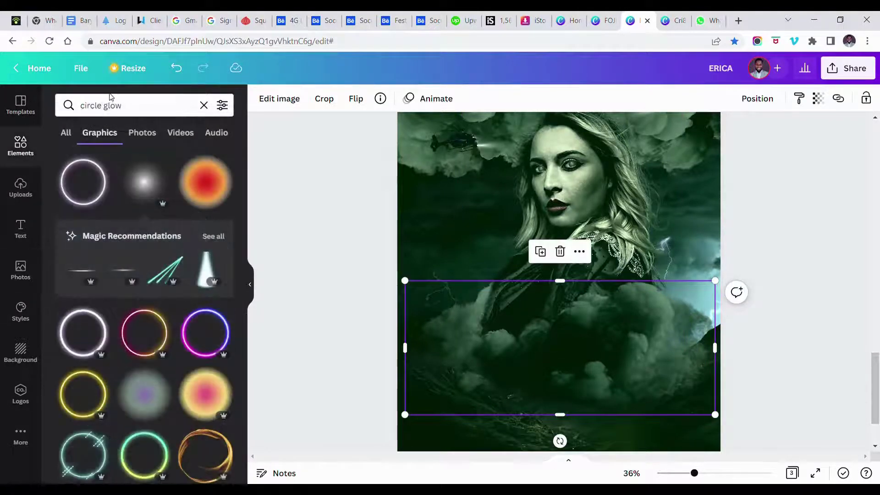
click(116, 107)
text(shadow)
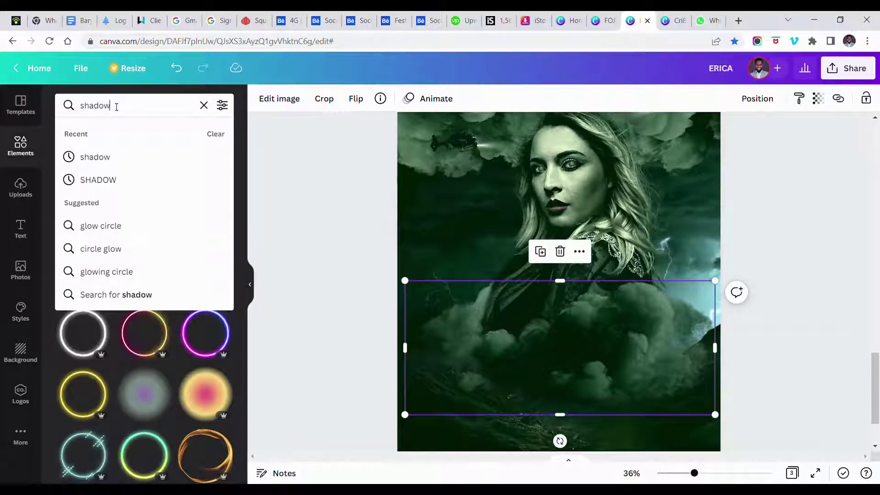
key(Return)
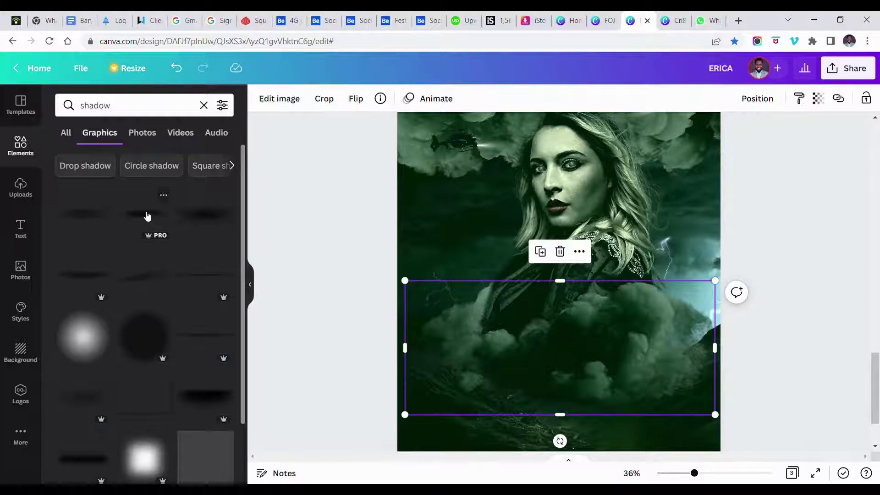
click(147, 216)
drag(550, 279, 508, 355)
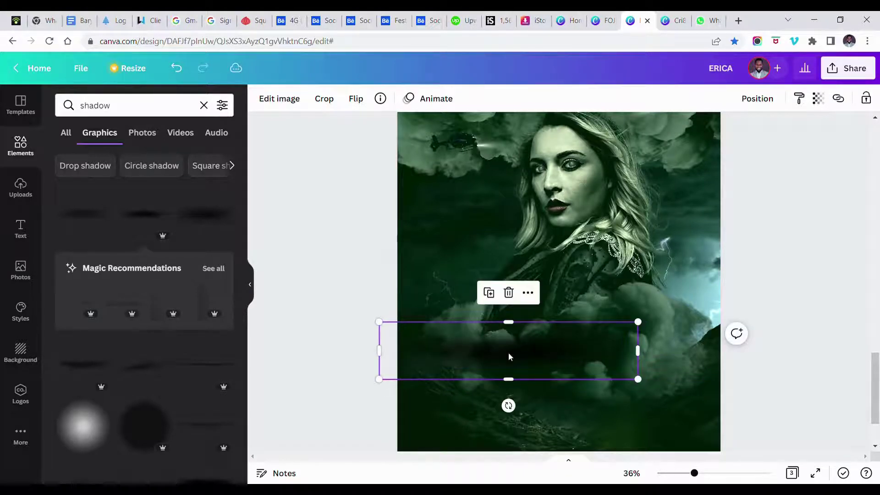
Send the shadow backward behind the dark cloud and shift it slightly farther past the page's left edge
key(ctrl+bracketleft)
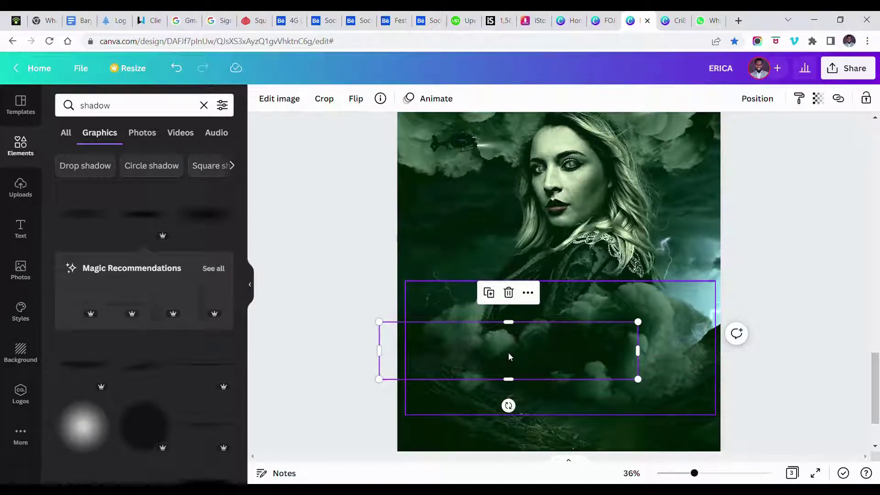
key(Escape)
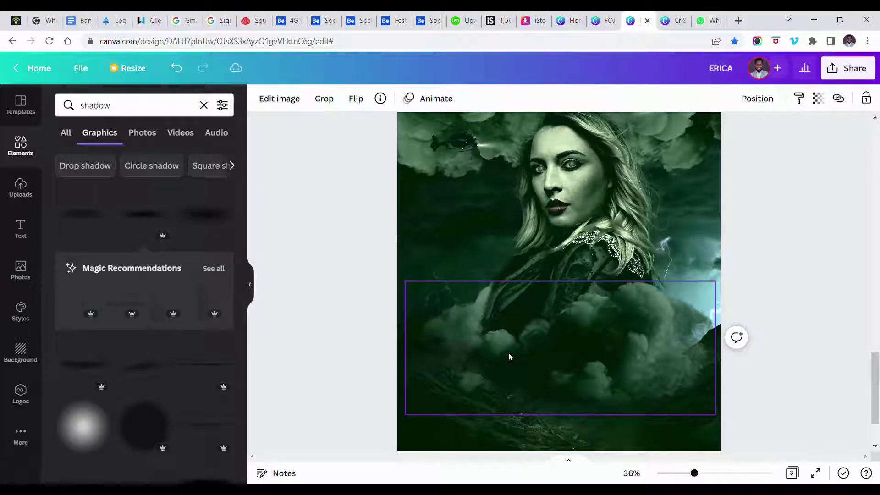
click(509, 356)
key(Escape)
click(508, 355)
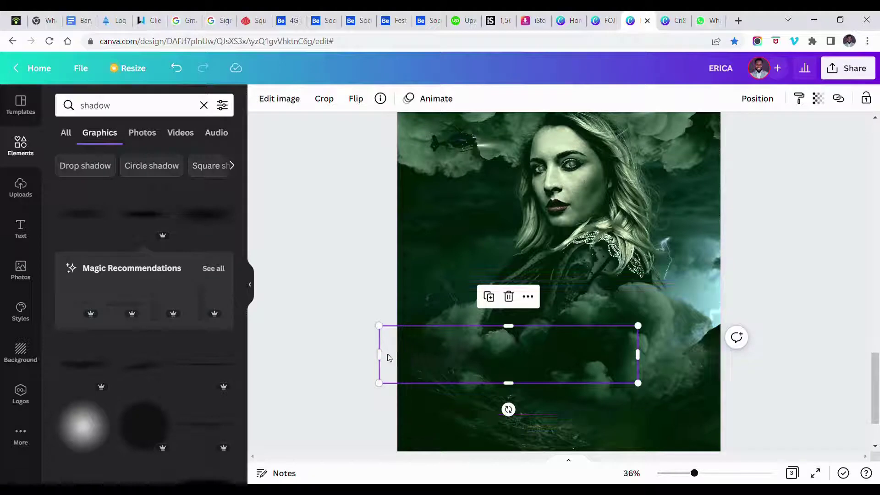
drag(386, 359, 378, 359)
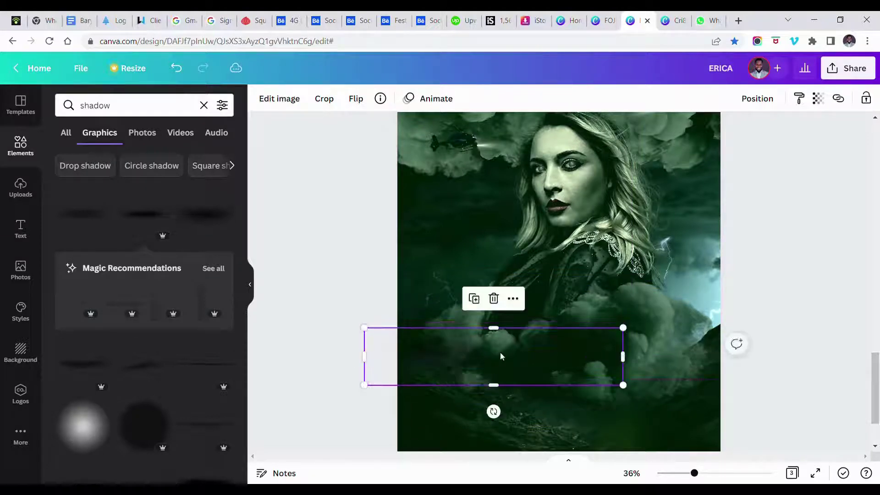
click(350, 340)
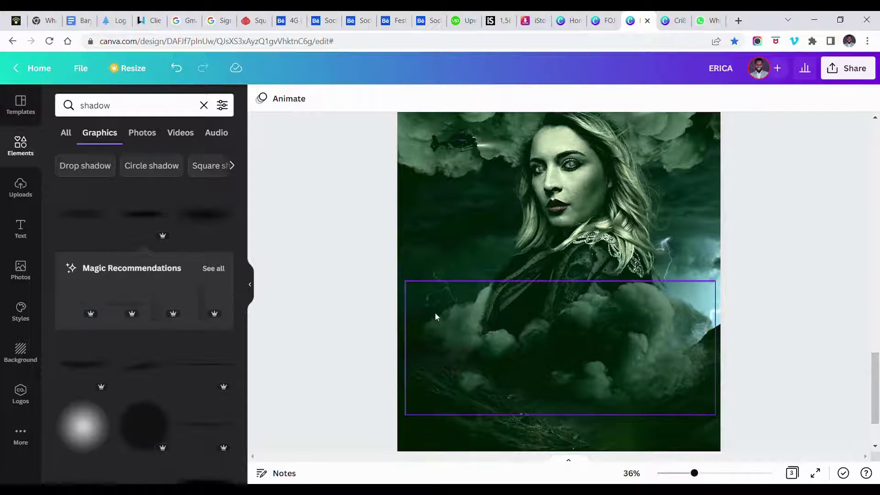
Rotate the helicopter group at the upper right of page 3 to about -13° and move it partly past the page's right edge
scroll(435, 316, down, 3)
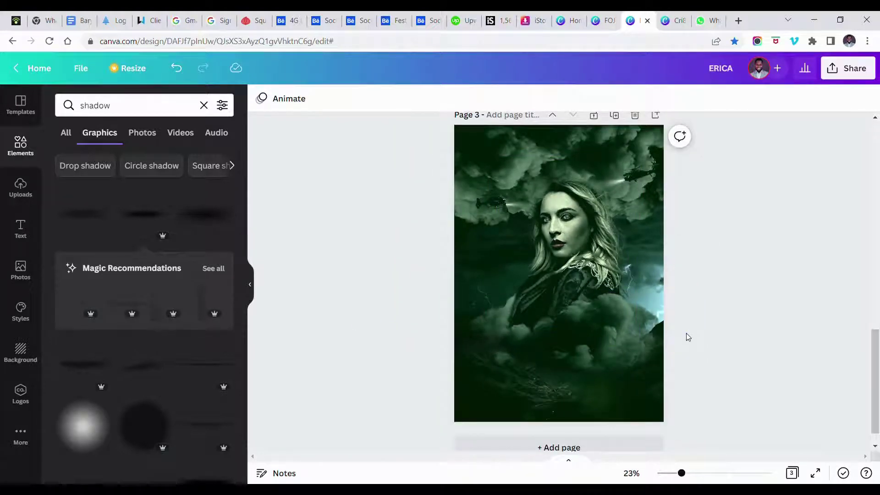
scroll(687, 337, up, 3)
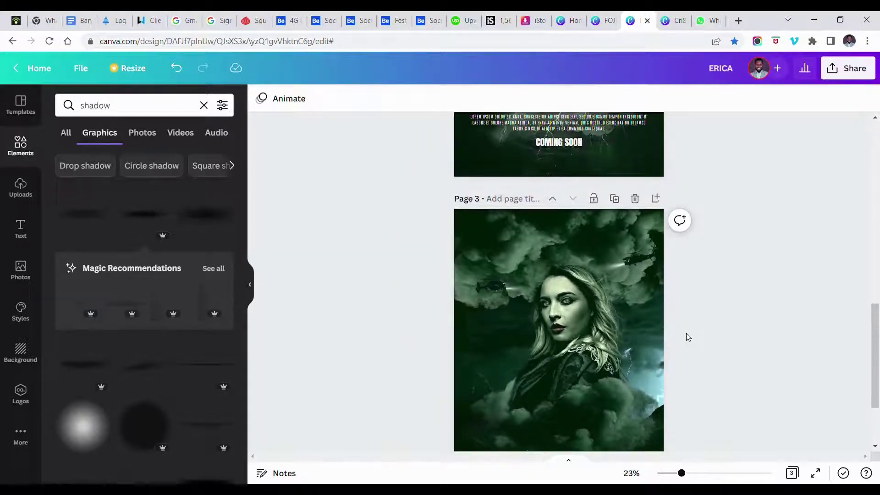
scroll(687, 336, up, 4)
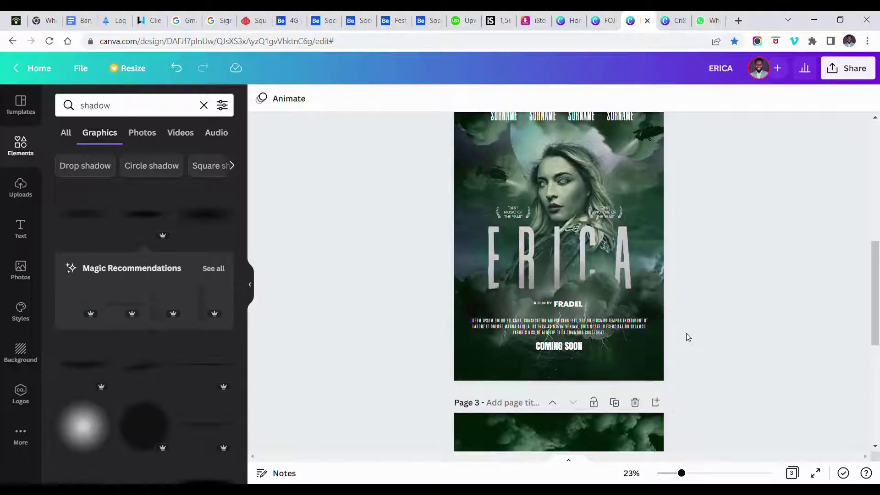
scroll(688, 337, down, 3)
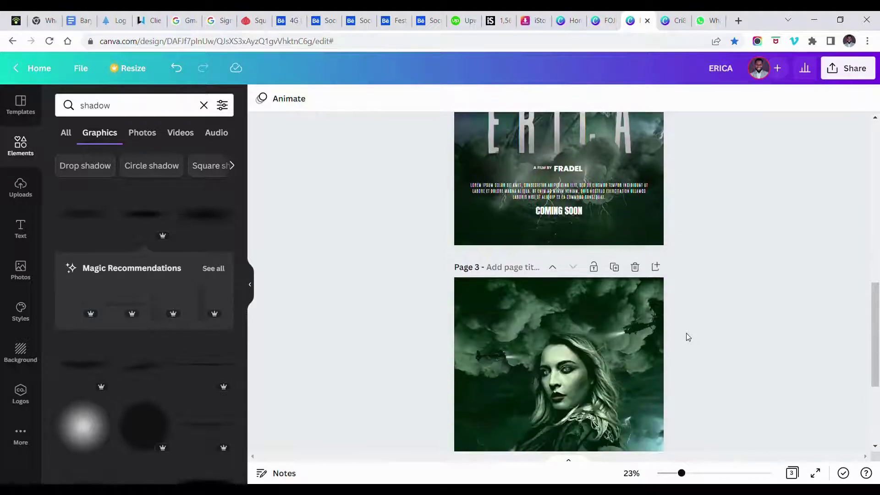
click(643, 325)
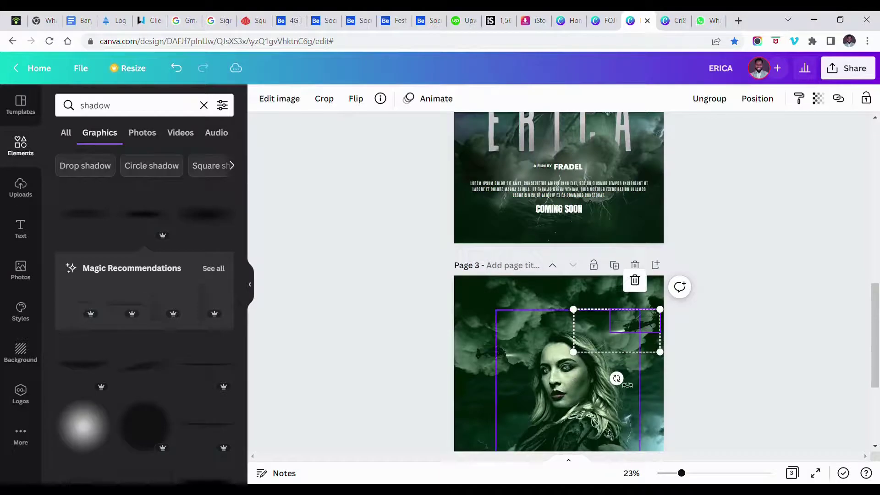
drag(617, 375, 638, 391)
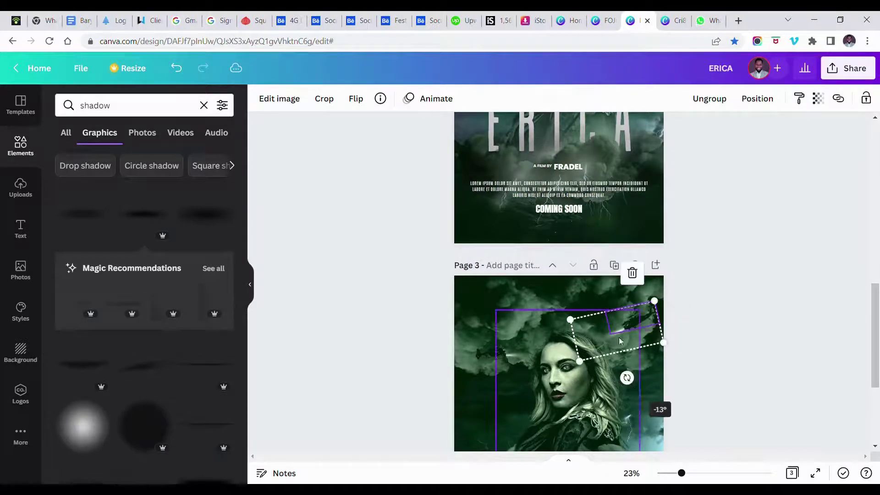
click(629, 324)
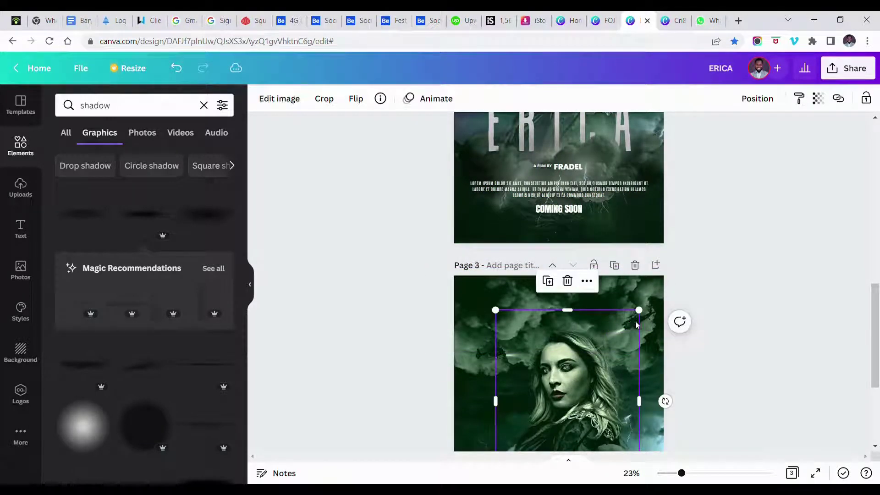
click(649, 324)
click(660, 326)
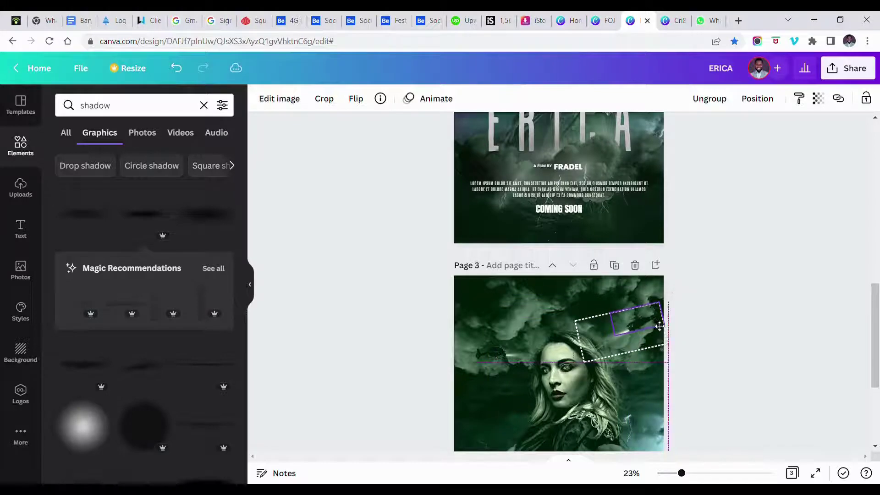
drag(660, 326, 659, 327)
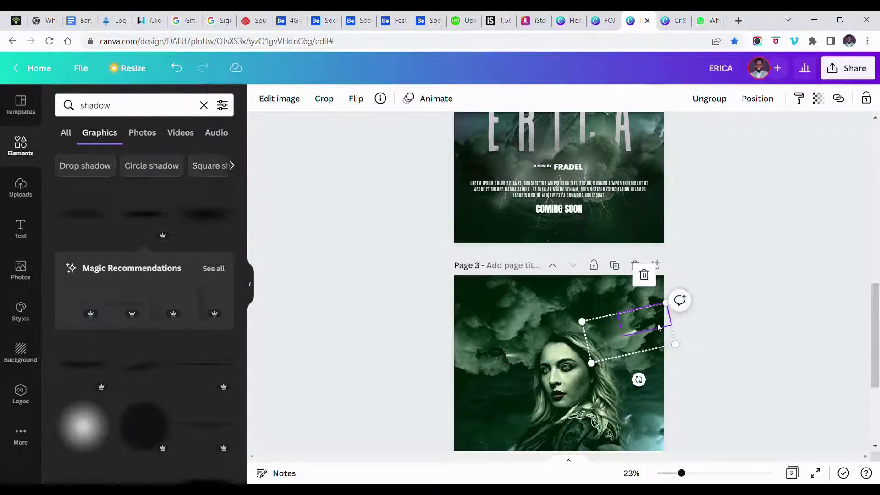
Tilt the helicopter group on the left of page 3 clockwise so its light beam points down toward the woman
scroll(658, 324, up, 3)
scroll(657, 323, down, 2)
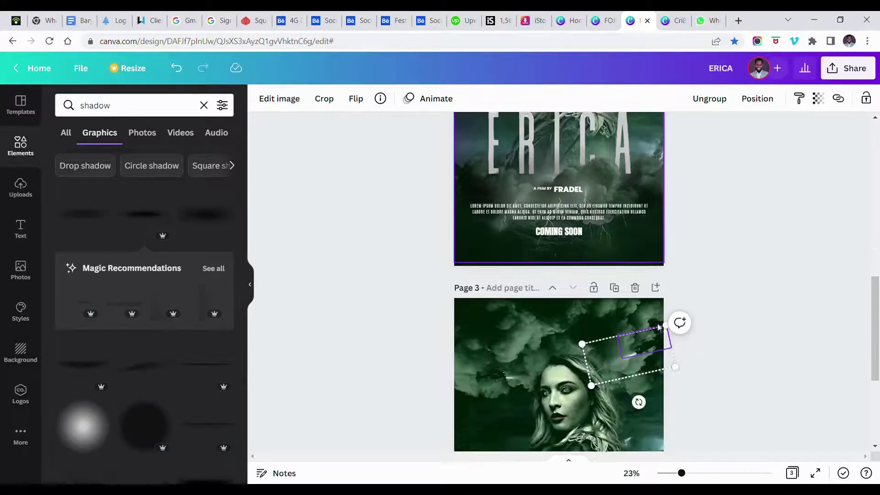
click(493, 380)
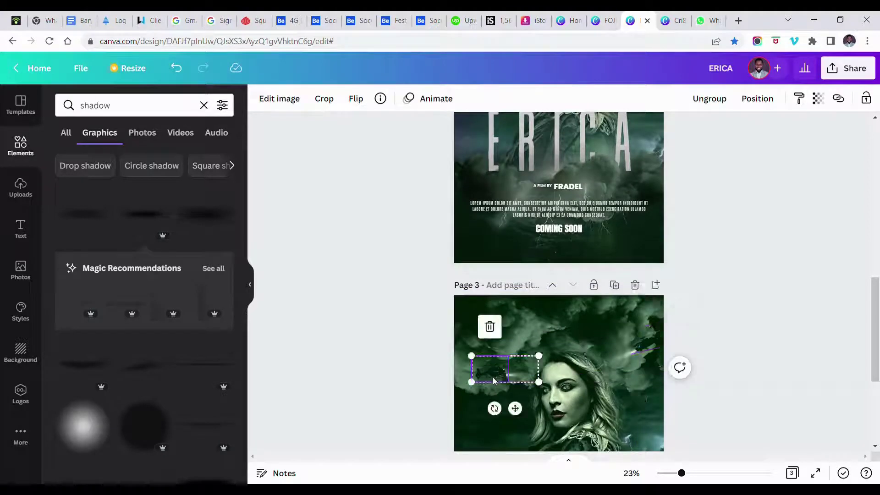
drag(495, 409, 484, 417)
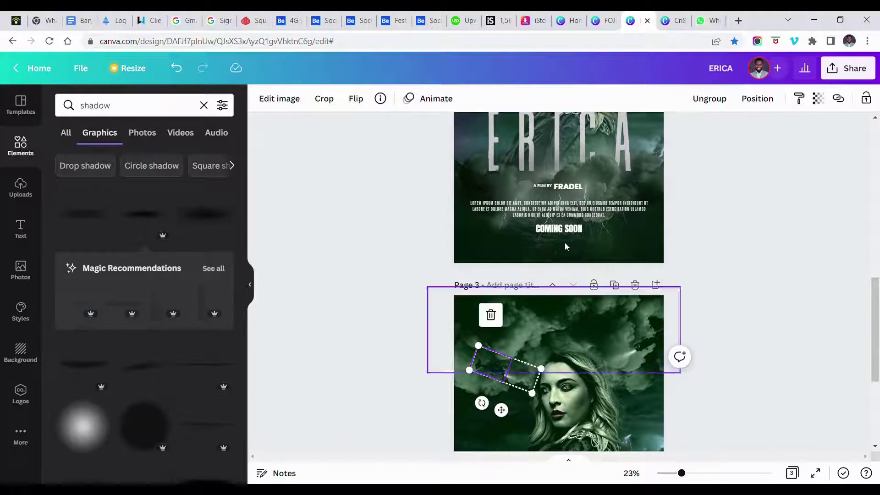
Compare with the finished poster on page 2 and move the tilted left helicopter slightly lower, below the bright clouds
scroll(565, 242, up, 3)
scroll(565, 243, down, 2)
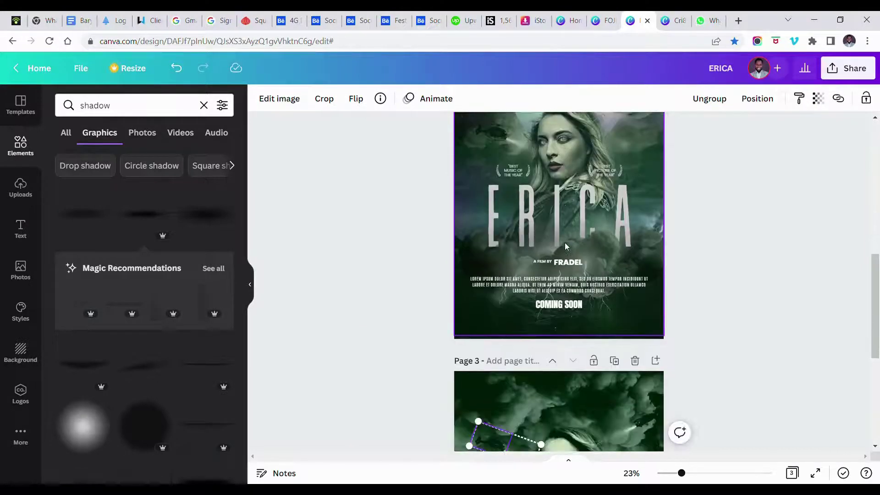
scroll(565, 243, up, 2)
scroll(564, 243, down, 1)
scroll(565, 243, down, 1)
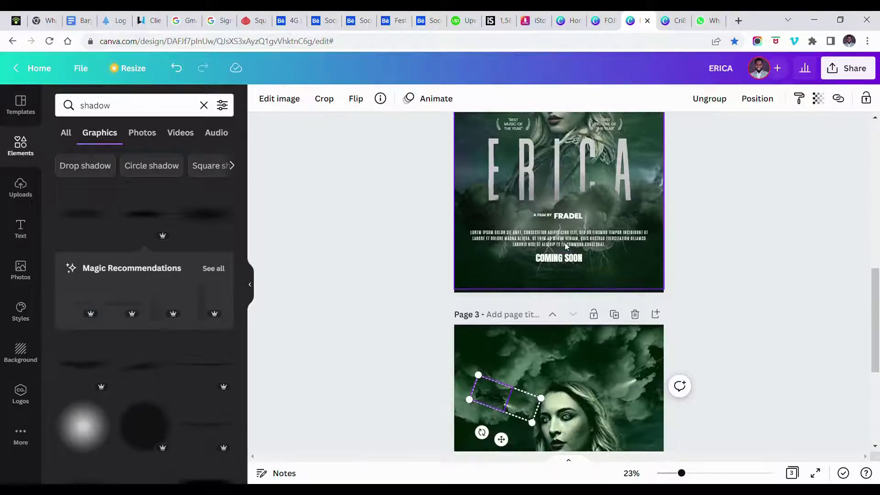
scroll(565, 243, down, 1)
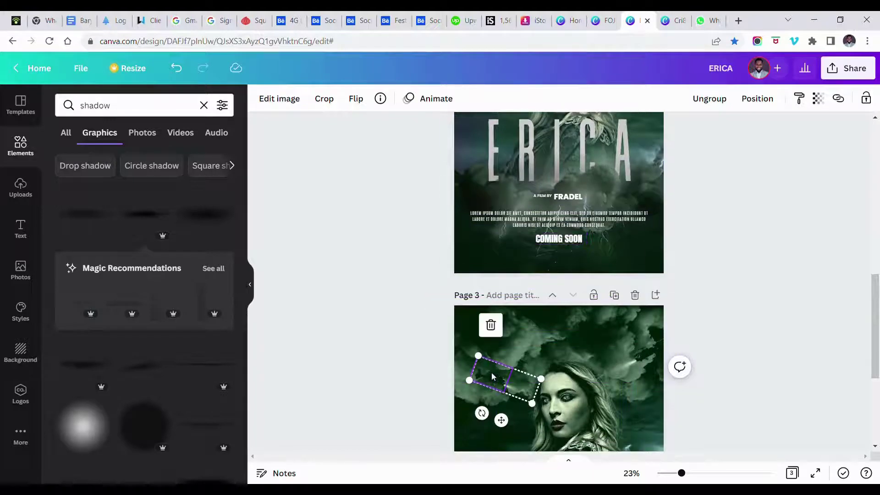
scroll(492, 375, up, 3)
scroll(492, 375, down, 3)
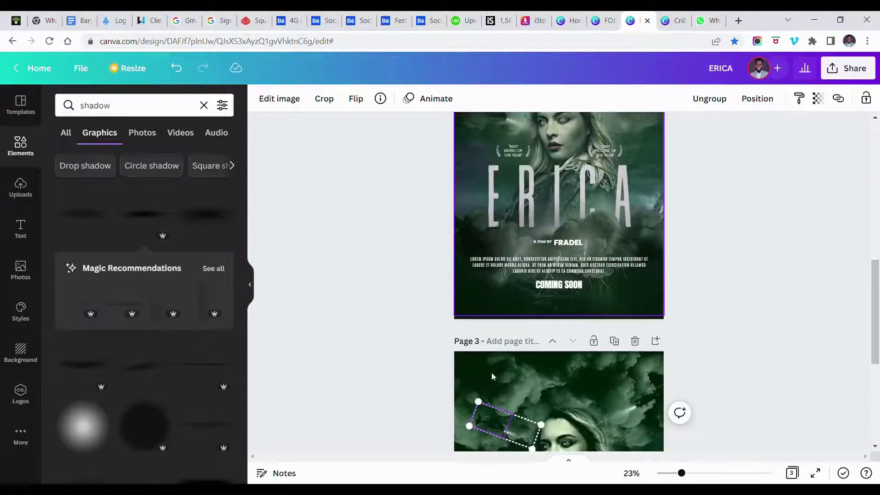
drag(491, 375, 490, 396)
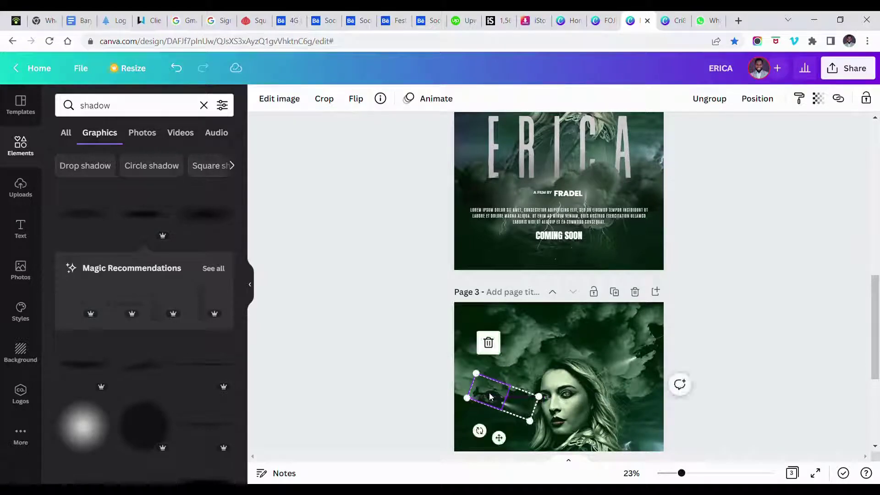
scroll(490, 397, down, 3)
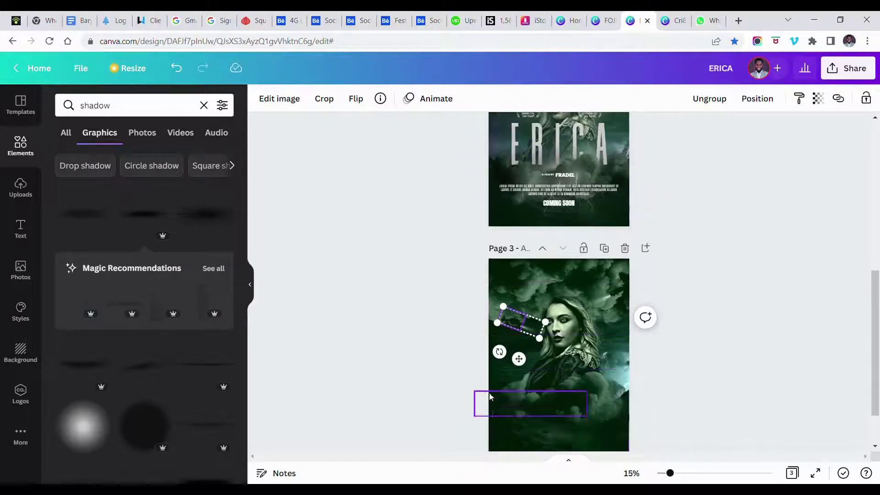
click(661, 345)
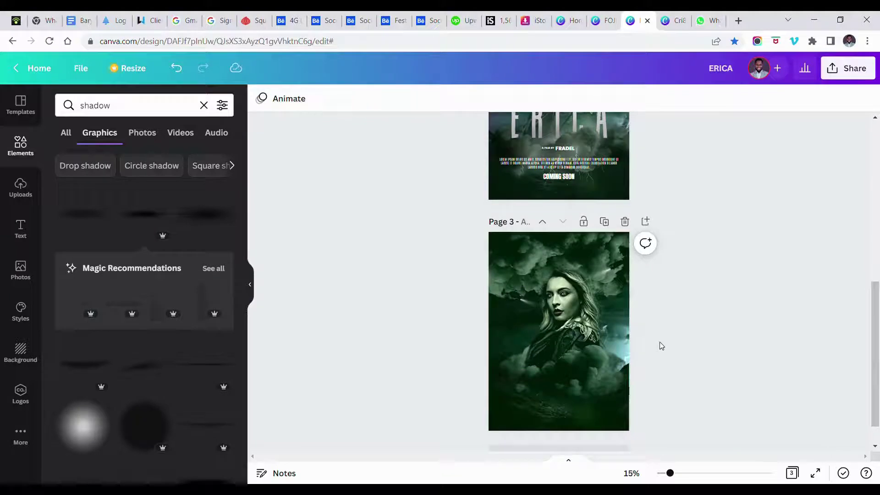
Search the graphics for "lightning"
scroll(662, 346, up, 3)
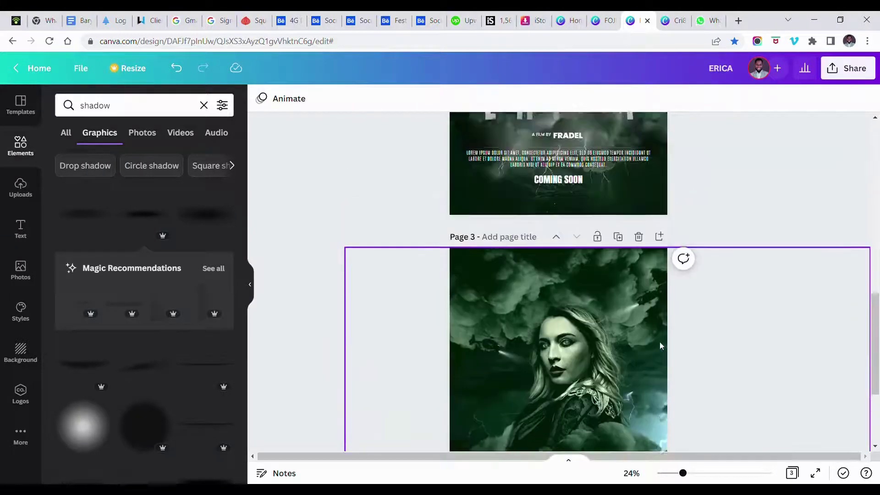
scroll(660, 346, up, 1)
scroll(660, 346, down, 1)
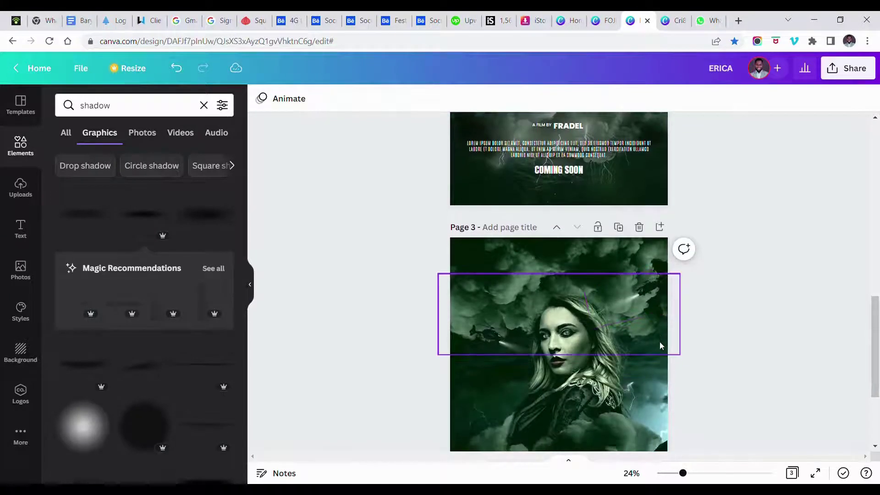
scroll(661, 345, down, 2)
click(130, 114)
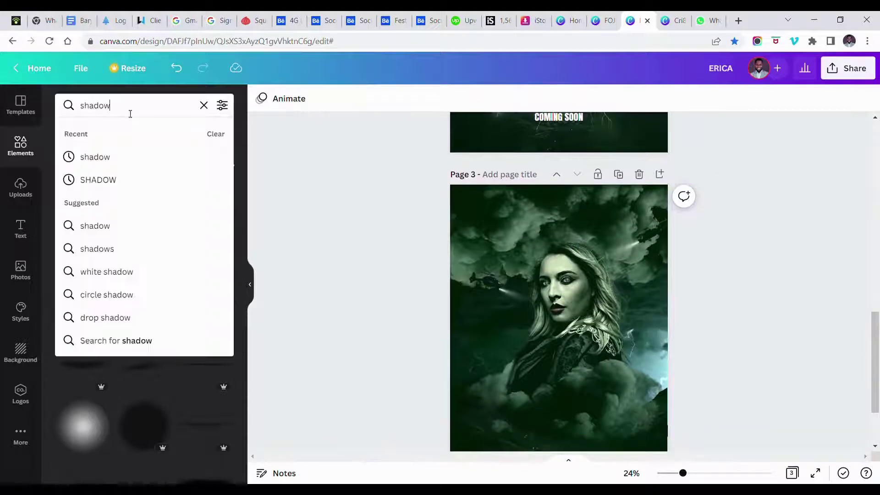
double_click(131, 114)
key(BackSpace)
text(lightn)
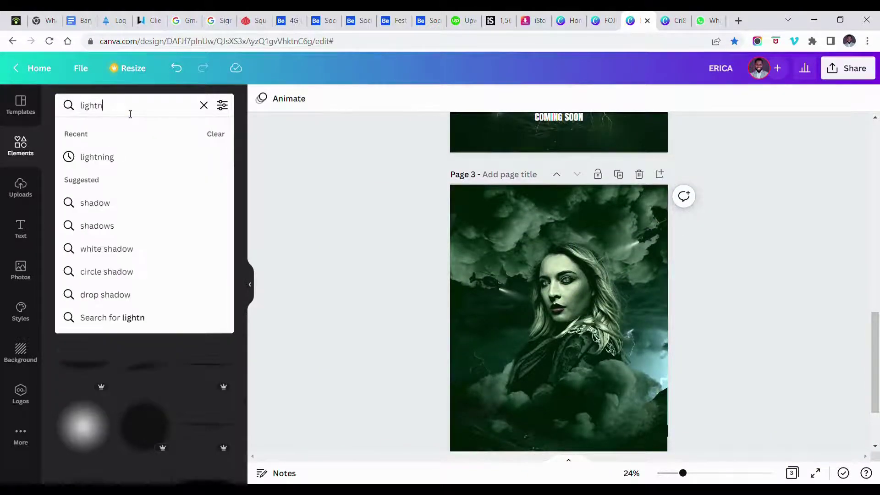
text(ing)
key(Return)
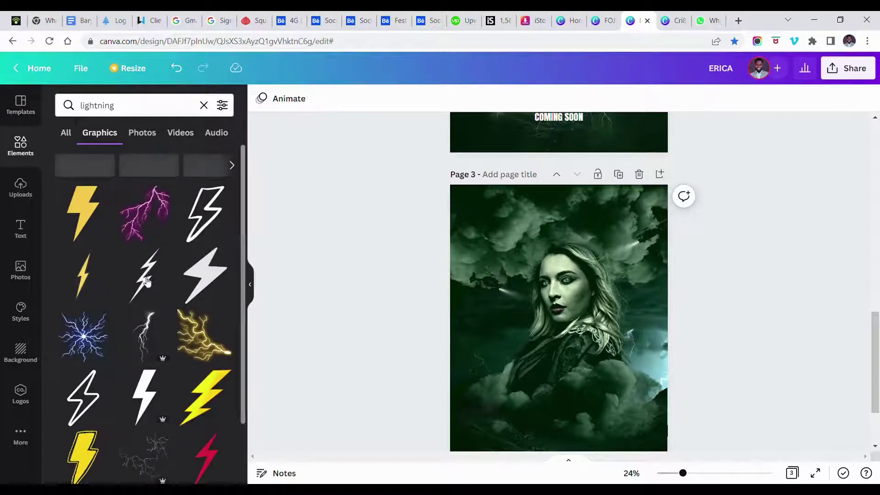
Add the thin white lightning bolt from the graphics results and place it below the clouds at the lower left of page 3
scroll(153, 271, down, 1)
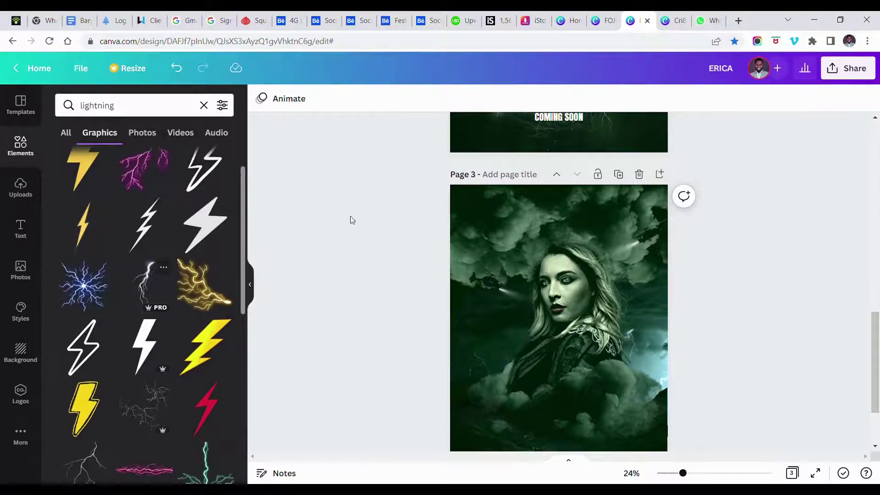
scroll(507, 218, up, 1)
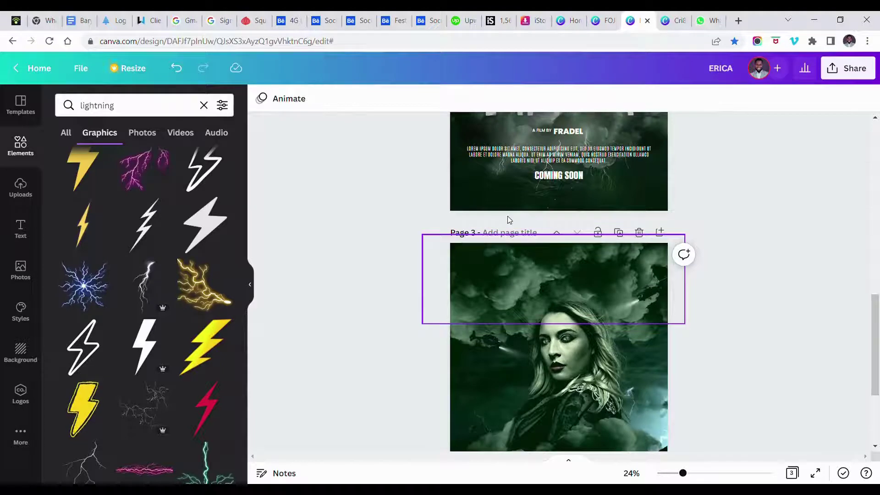
scroll(507, 219, down, 1)
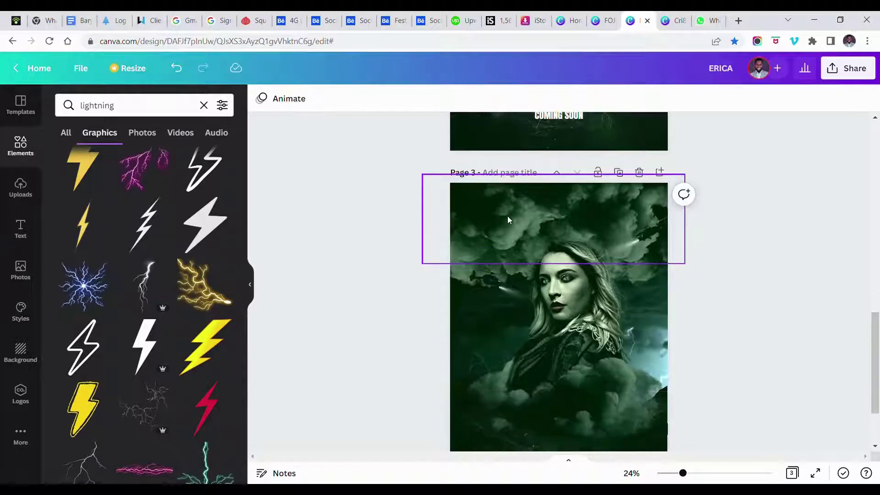
scroll(508, 216, down, 1)
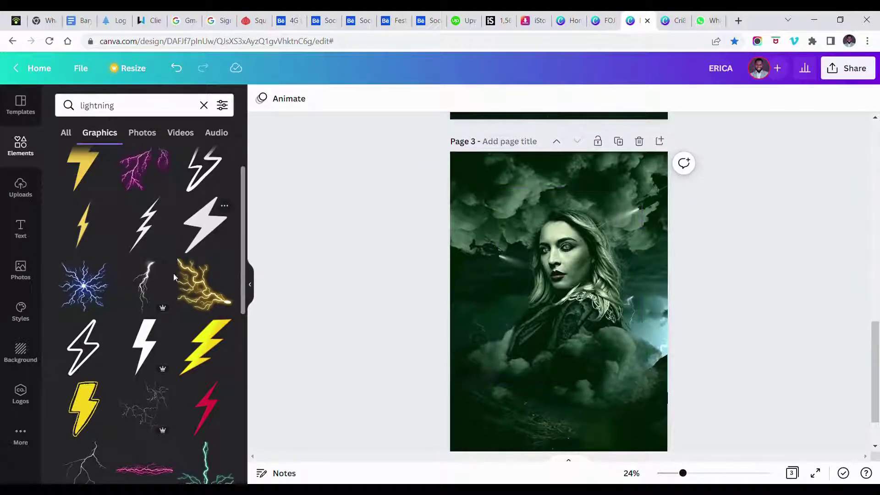
click(152, 276)
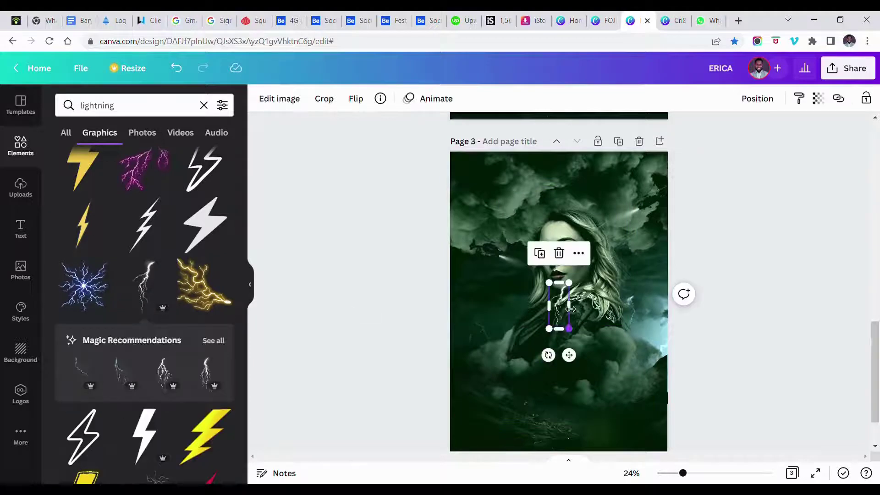
drag(564, 301, 520, 399)
click(277, 98)
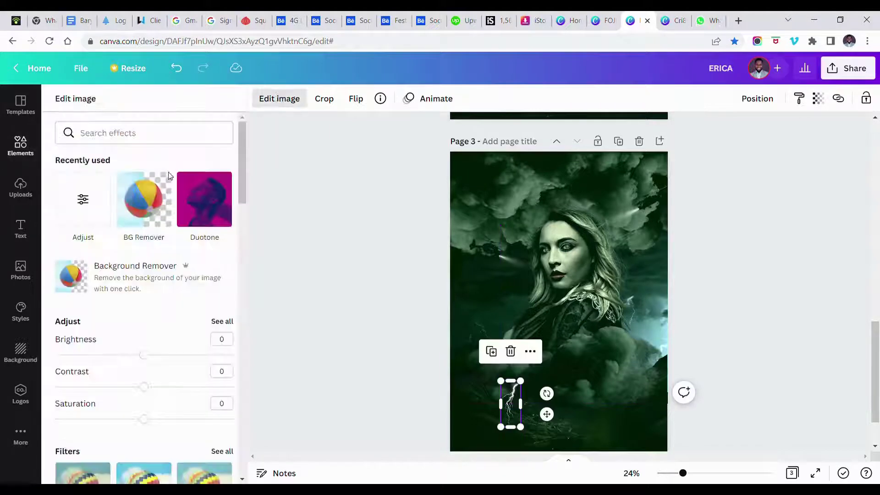
click(93, 215)
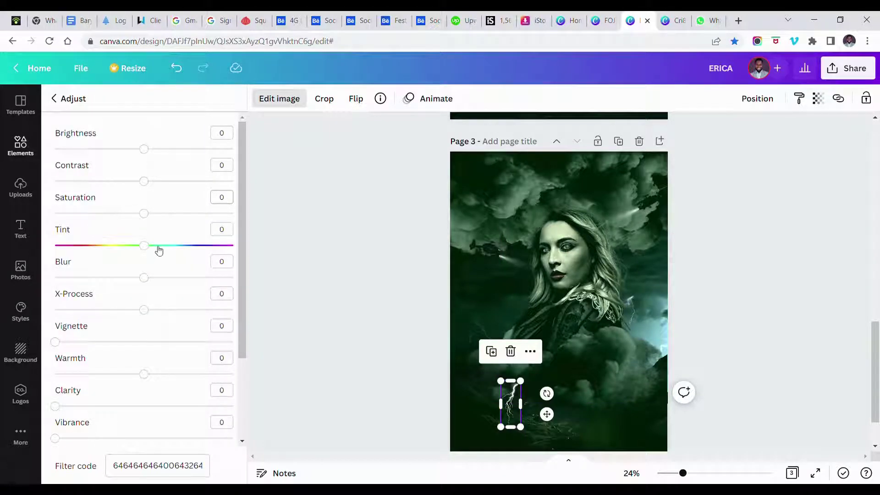
click(306, 293)
click(346, 302)
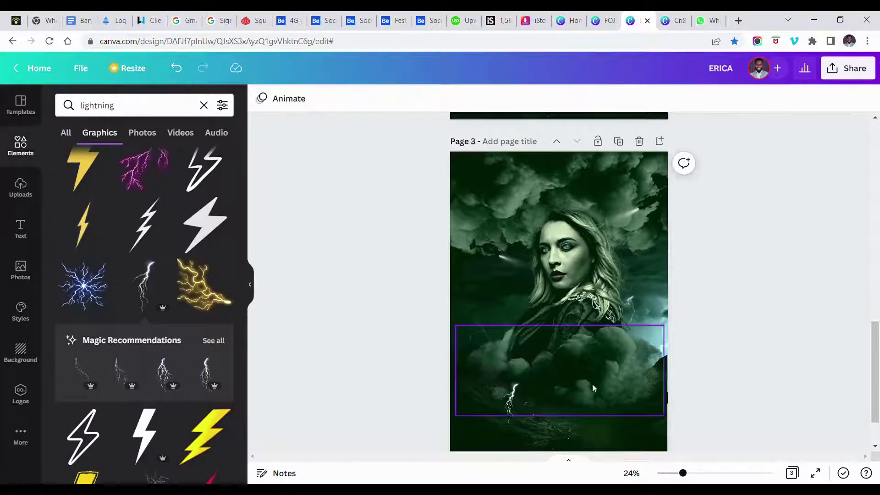
Add the thin, widely branching lightning graphic to page 3 and enlarge it to roughly twice its inserted size
scroll(177, 243, down, 3)
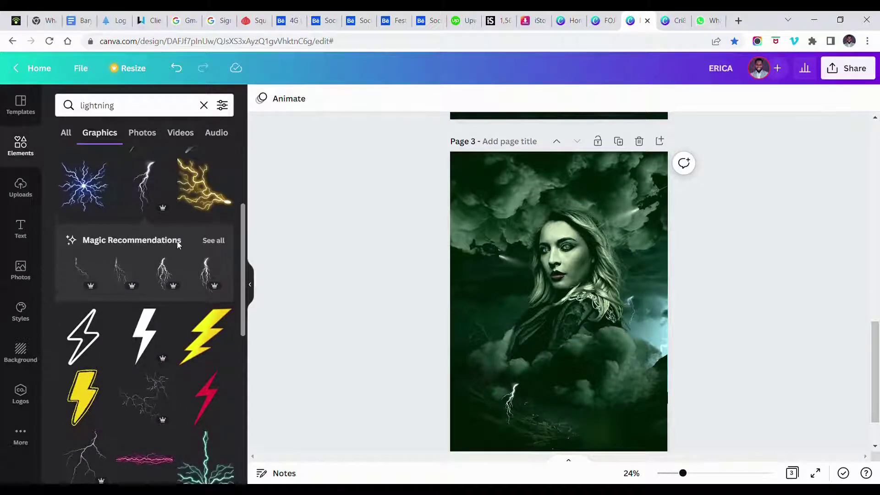
scroll(177, 241, down, 1)
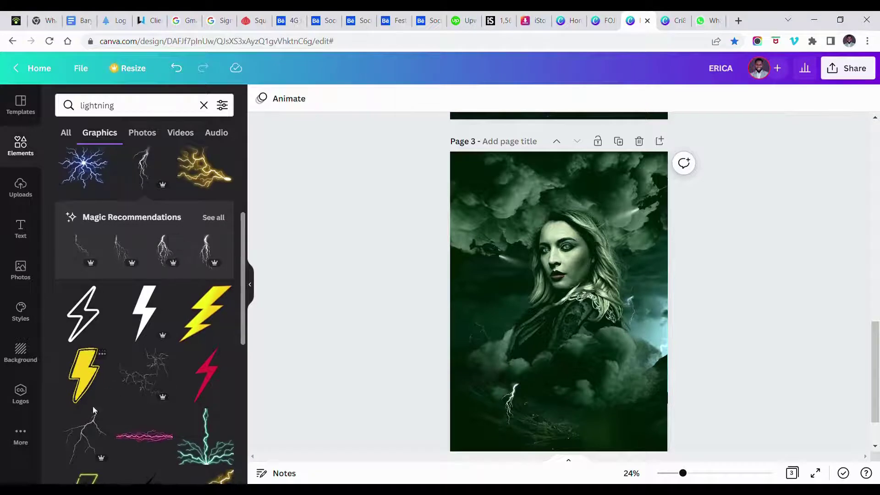
scroll(422, 289, up, 3)
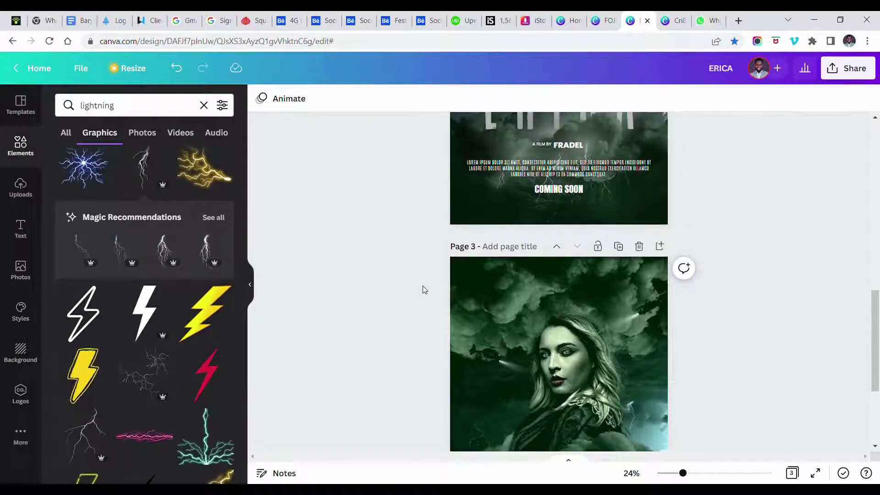
scroll(423, 288, down, 2)
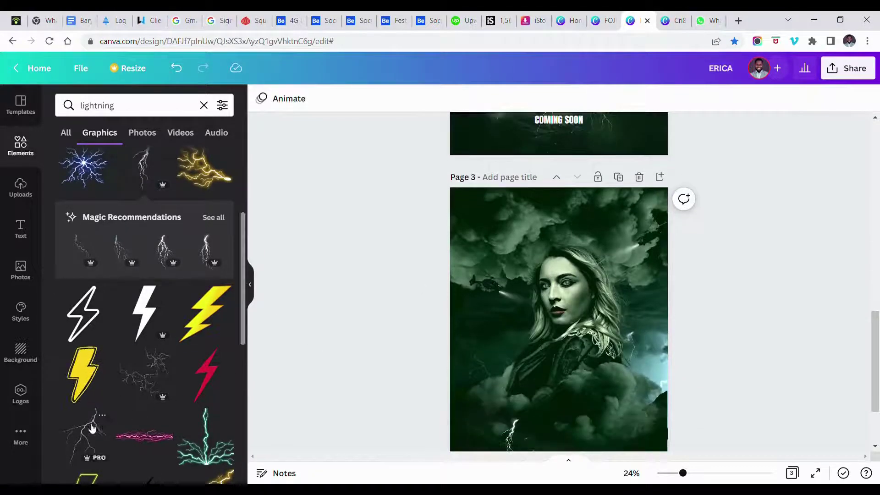
click(91, 427)
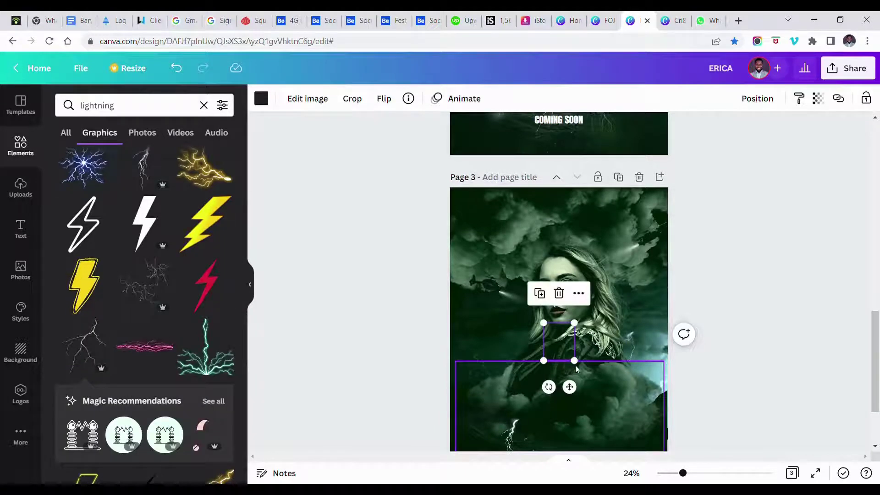
drag(574, 361, 608, 401)
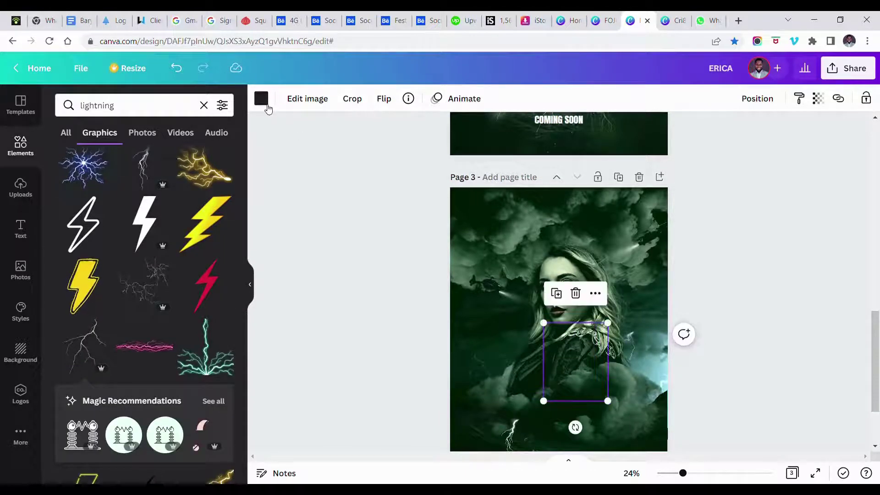
Recolor the branching lightning to the very pale mint white #F6FFFB
click(267, 105)
click(98, 159)
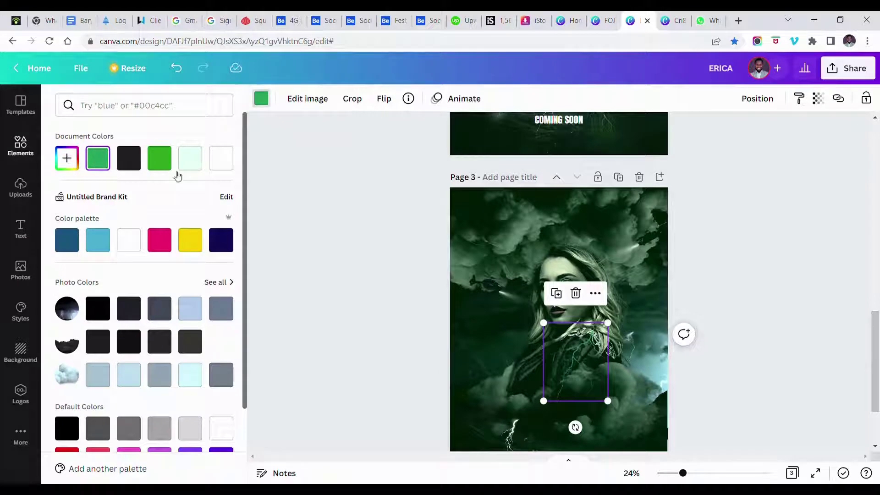
click(67, 158)
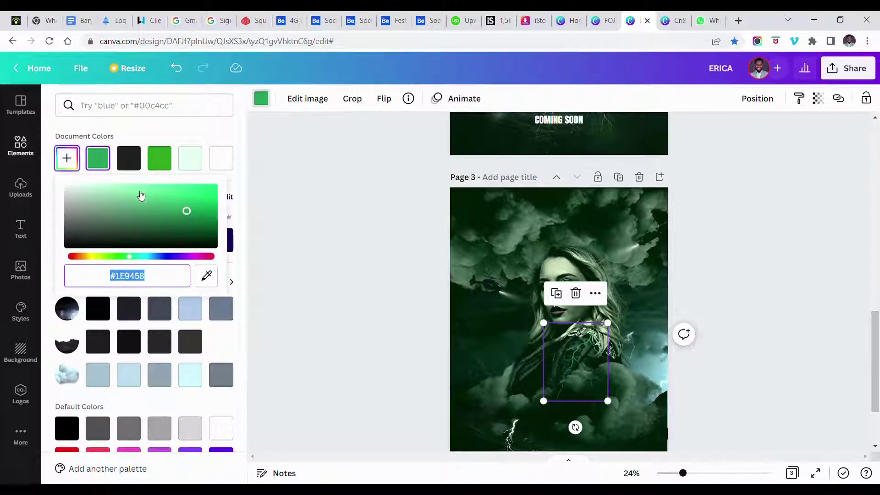
drag(142, 194, 73, 168)
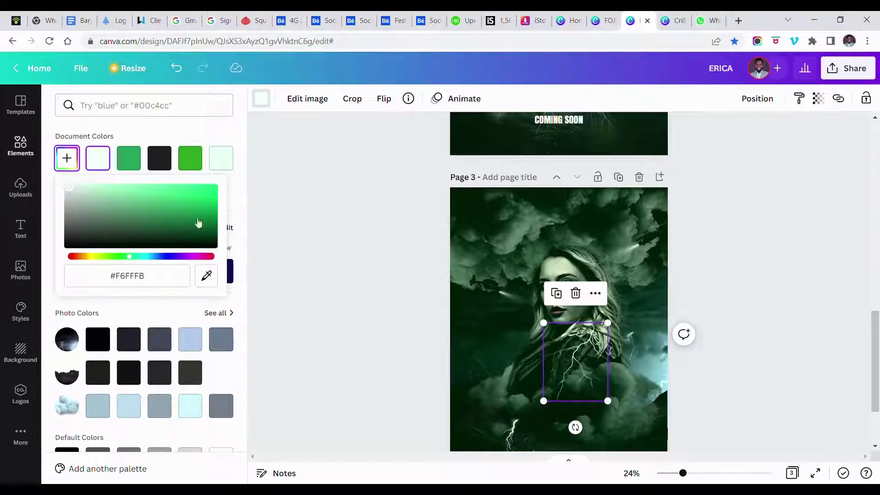
key(Escape)
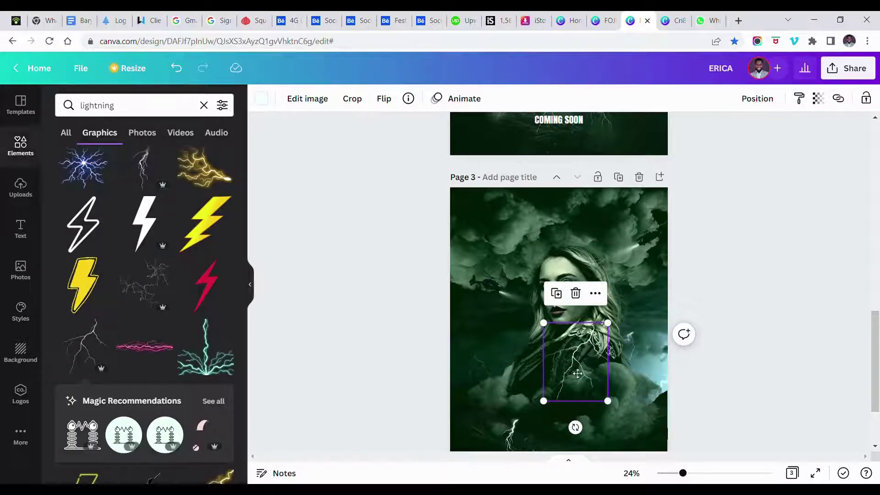
Move the branching lightning beside the first bolt below the clouds and shrink it to a similar height
drag(578, 374, 565, 443)
scroll(567, 417, down, 1)
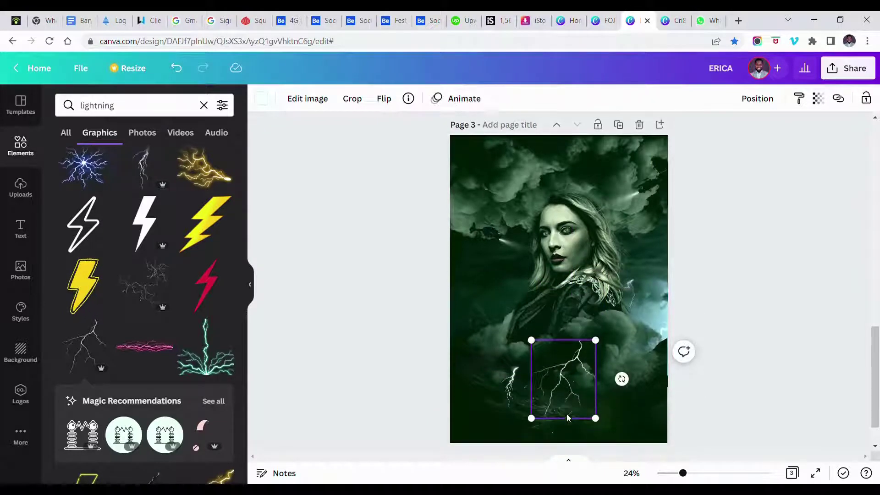
drag(575, 352, 566, 364)
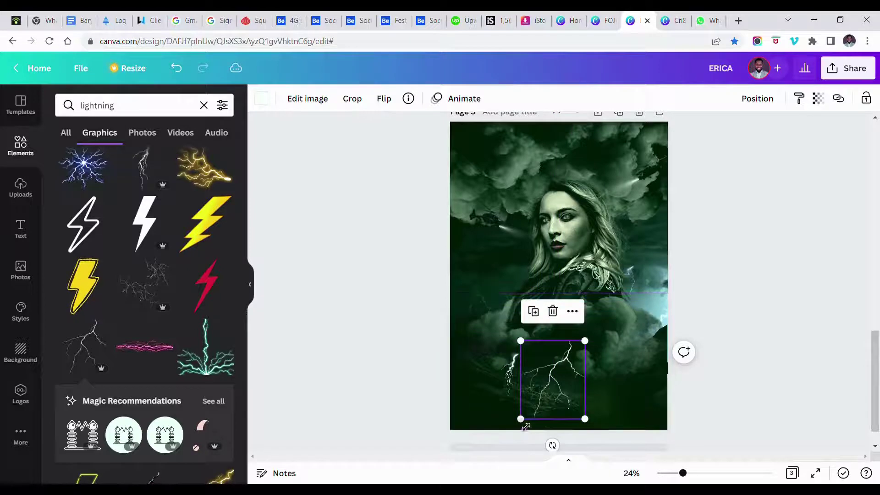
drag(522, 420, 557, 380)
click(414, 338)
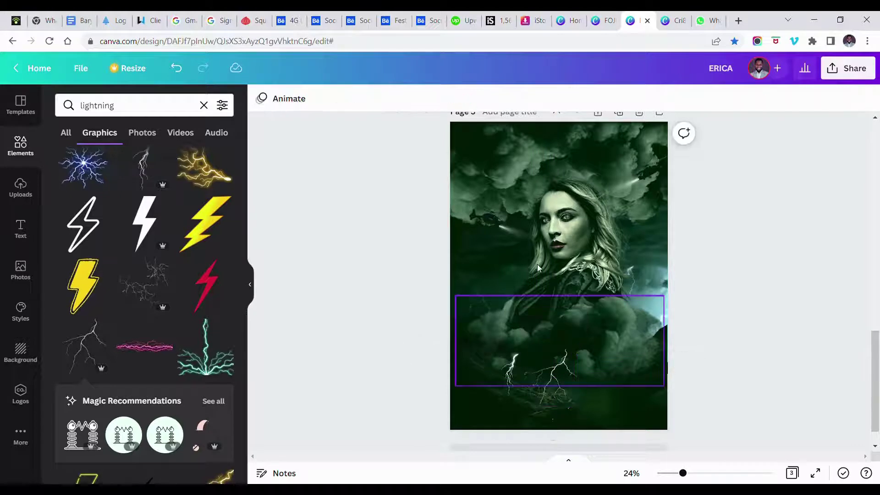
Add the faint bluish branching lightning graphic and place it over the clouds near the lower right edge of page 3
scroll(533, 154, up, 3)
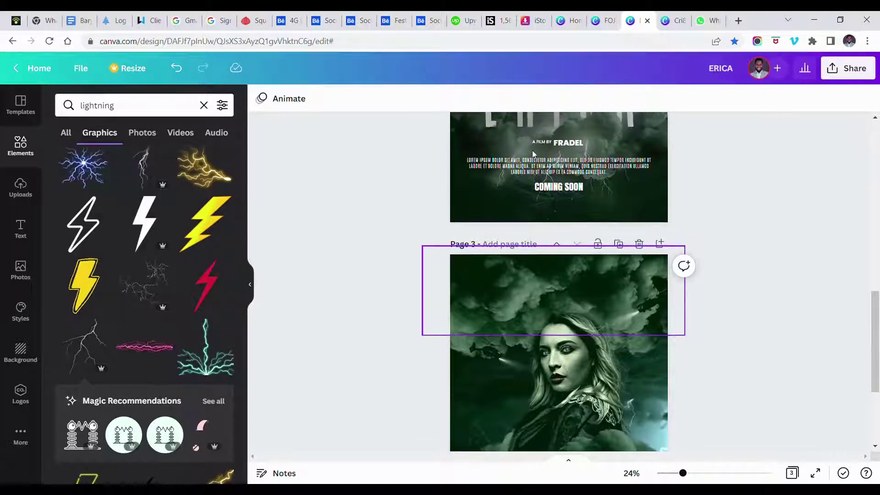
scroll(533, 154, down, 3)
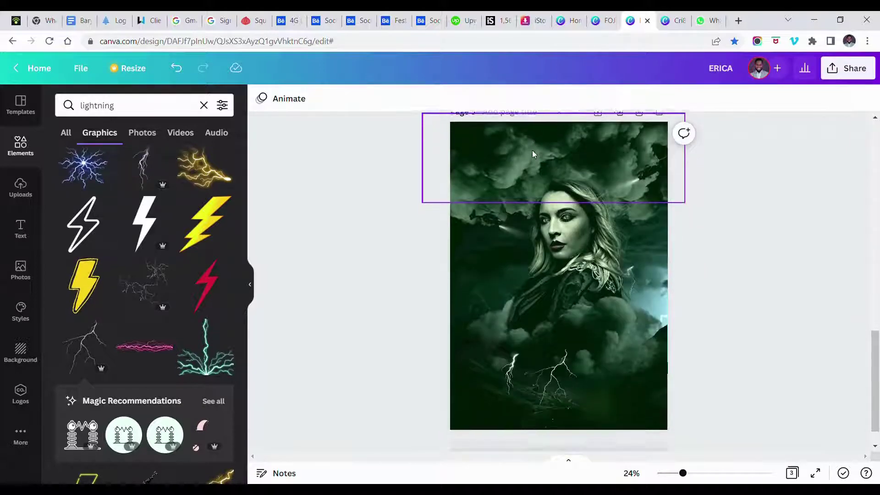
scroll(181, 237, down, 3)
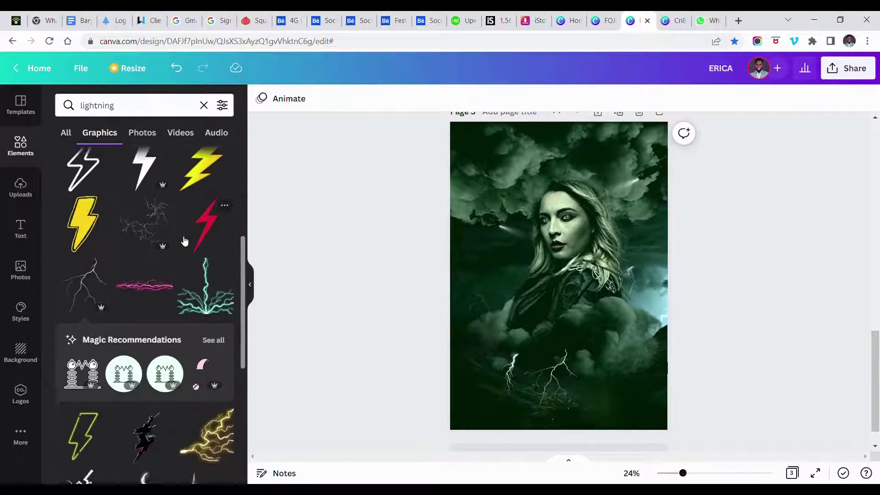
scroll(181, 237, down, 3)
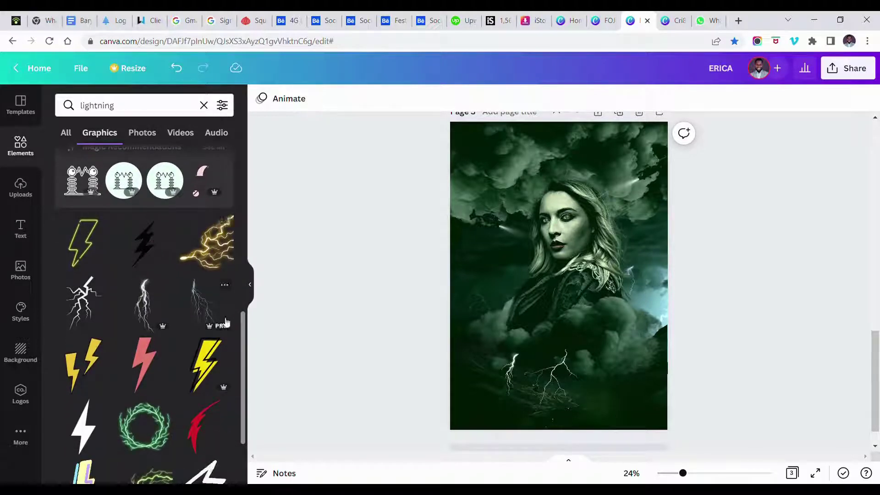
click(212, 294)
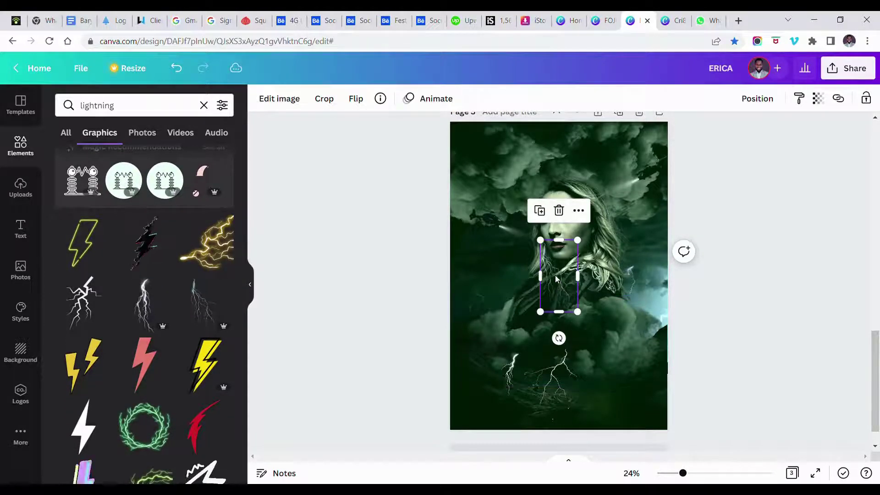
drag(557, 296, 631, 365)
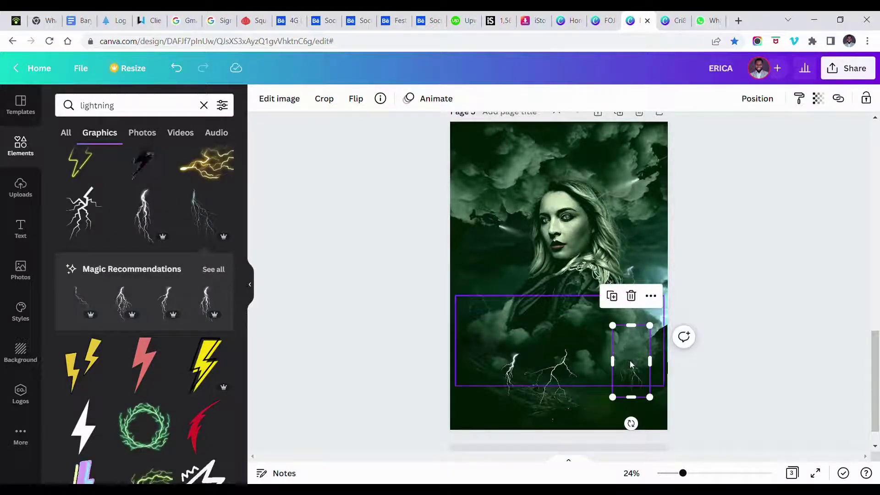
mouse_move(630, 365)
mouse_down()
mouse_move(641, 376)
mouse_move(639, 365)
mouse_up()
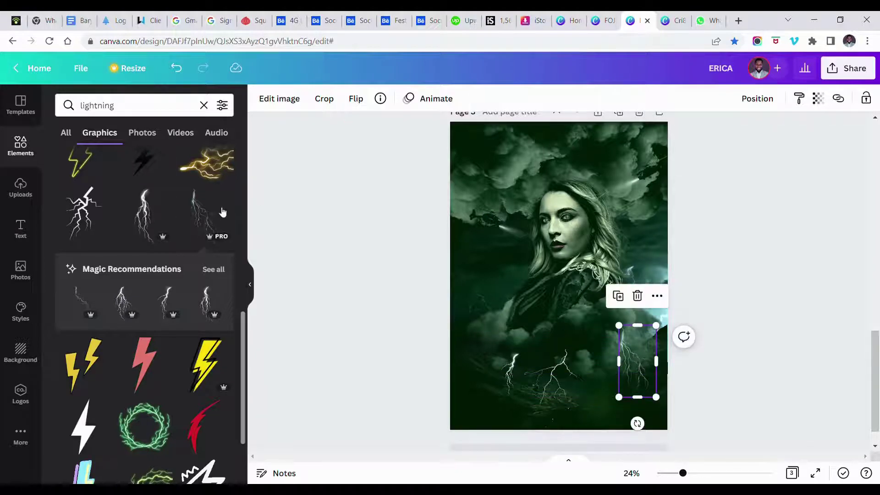
Set the tint of the lightning at the lower right to 13
click(279, 99)
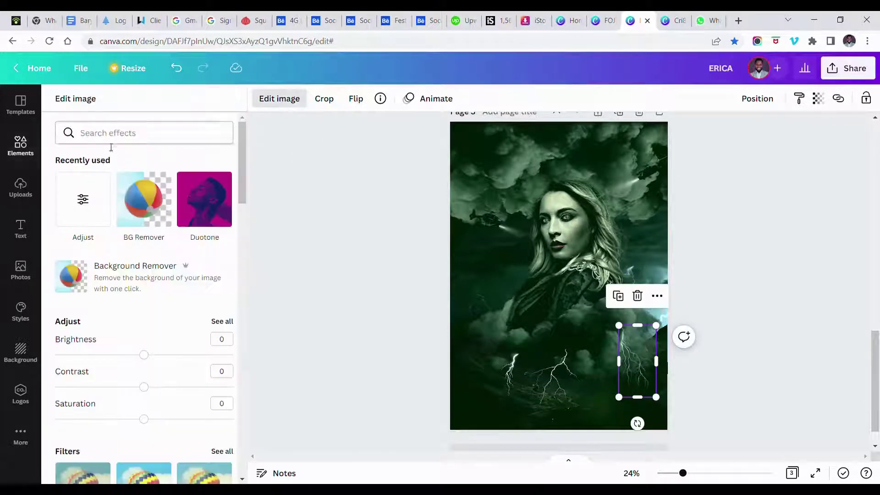
click(83, 204)
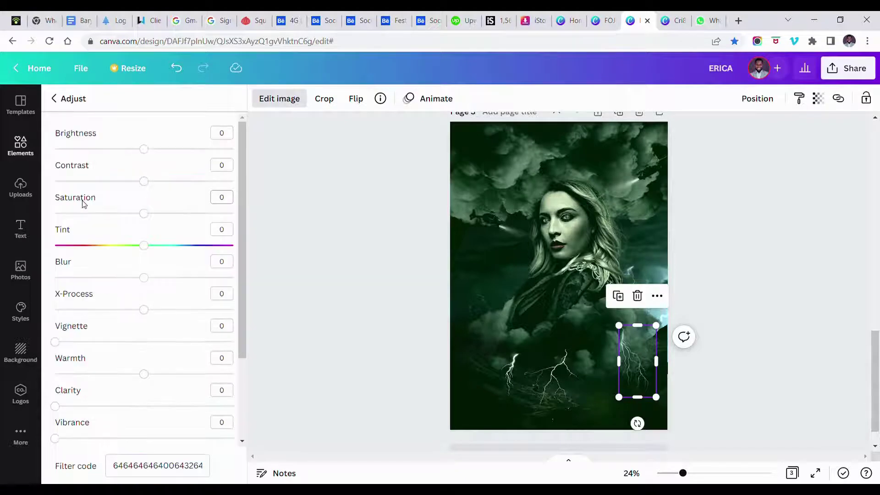
click(158, 246)
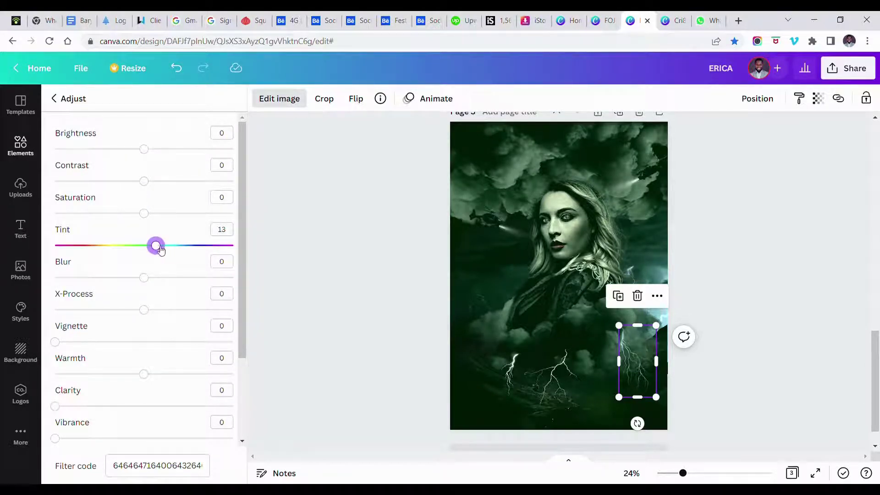
Set the tint of the rightmost lightning bolt to -10
drag(156, 247, 138, 246)
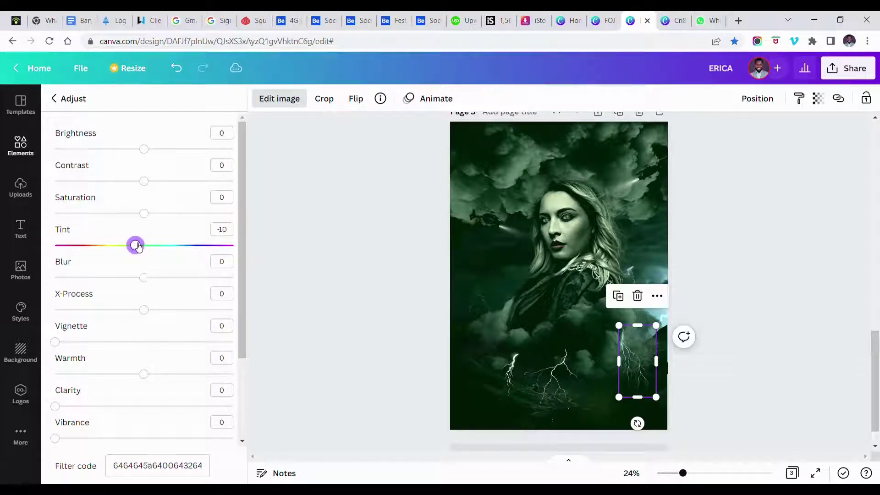
click(358, 278)
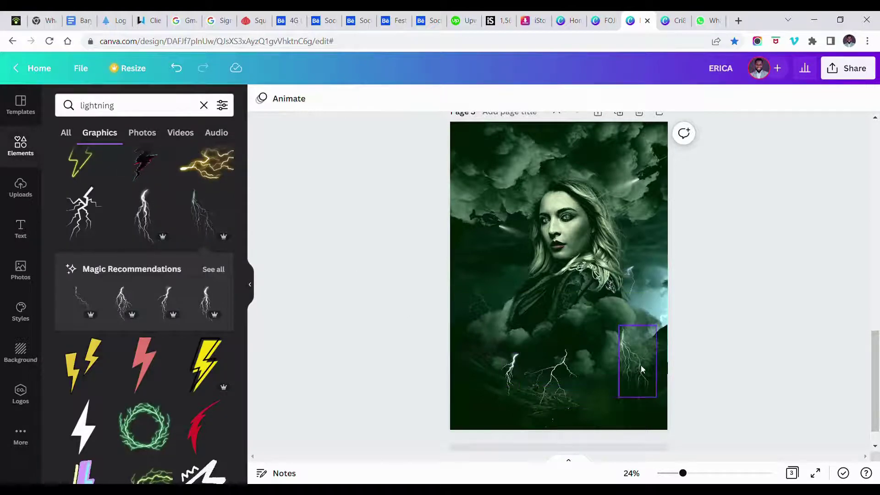
Set the tint of the leftmost lightning bolt to -5
click(511, 376)
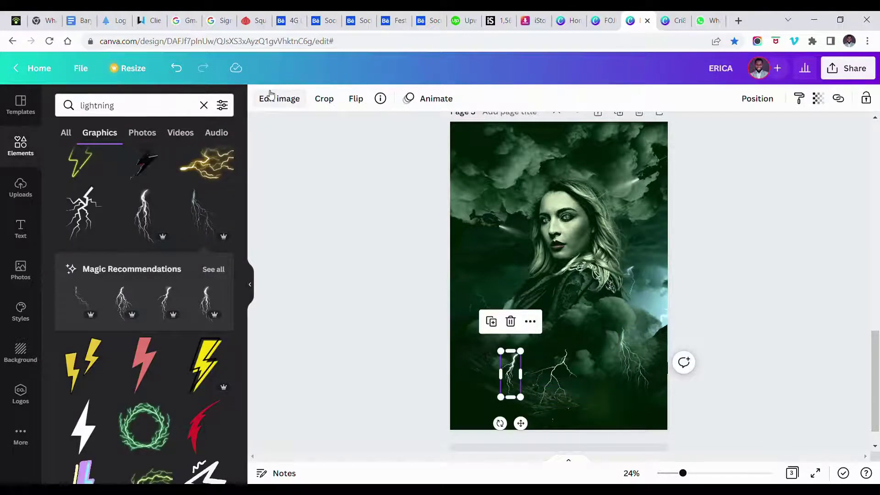
click(276, 102)
click(98, 204)
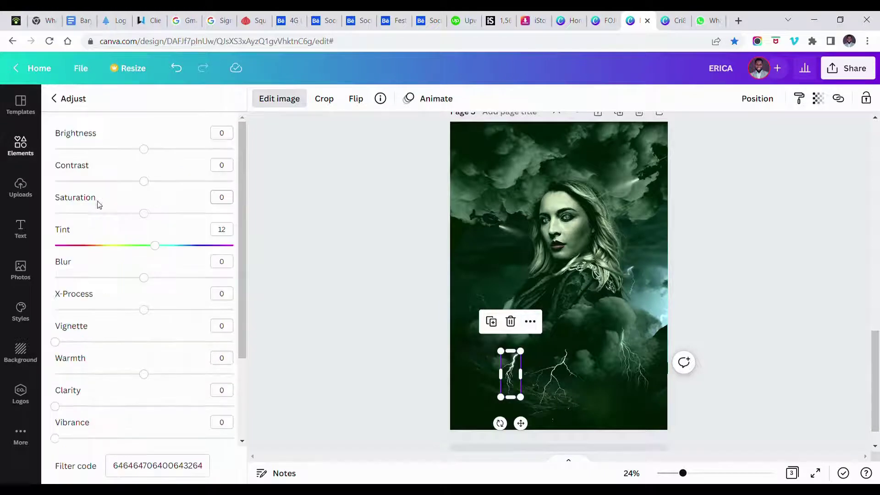
click(143, 247)
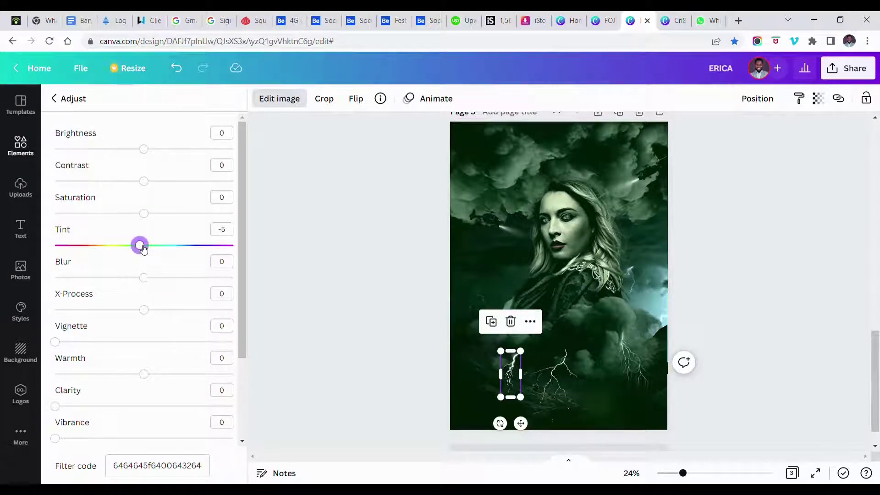
click(352, 296)
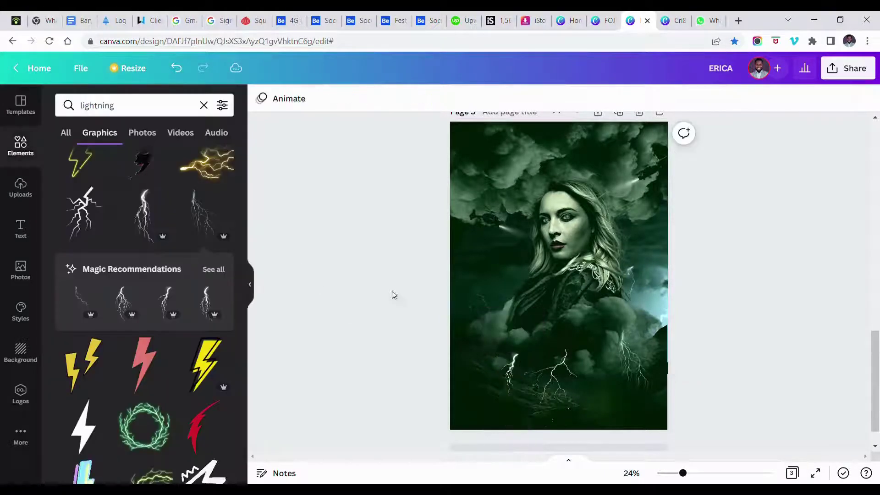
Search the graphics for "blur" and place the round orange blur over the rightmost lightning bolt
drag(453, 294, 640, 365)
click(640, 365)
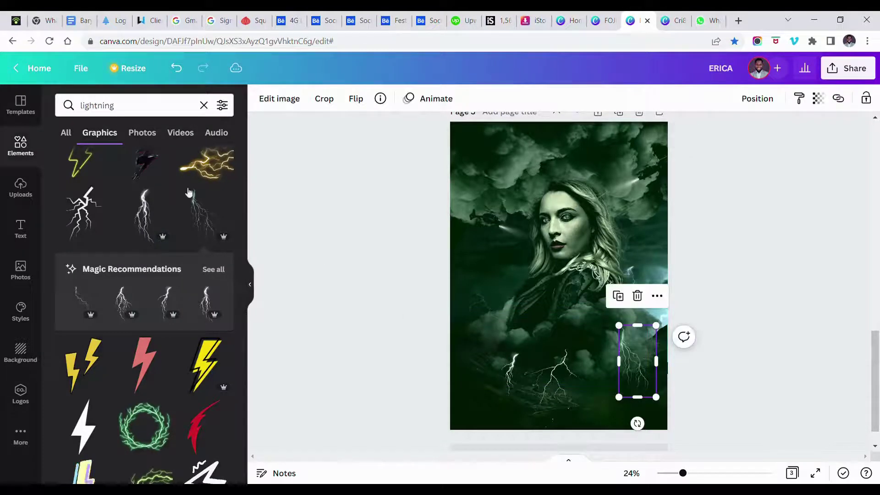
double_click(131, 112)
text(blur)
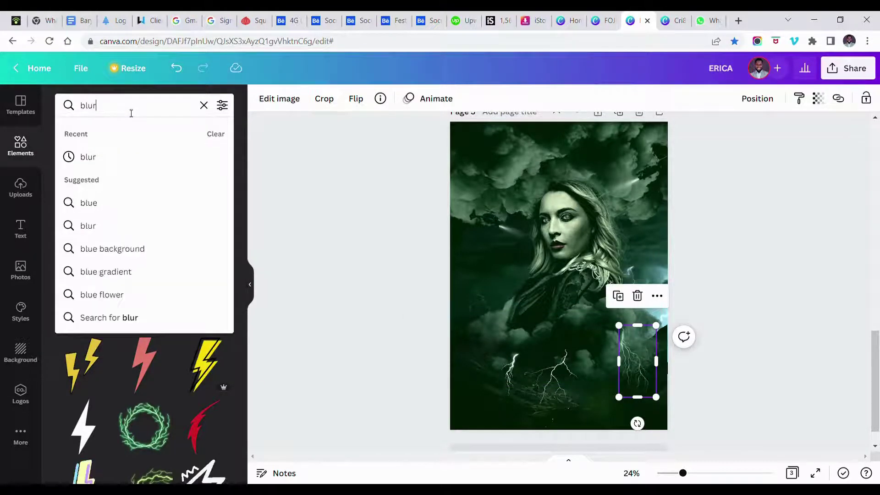
key(Return)
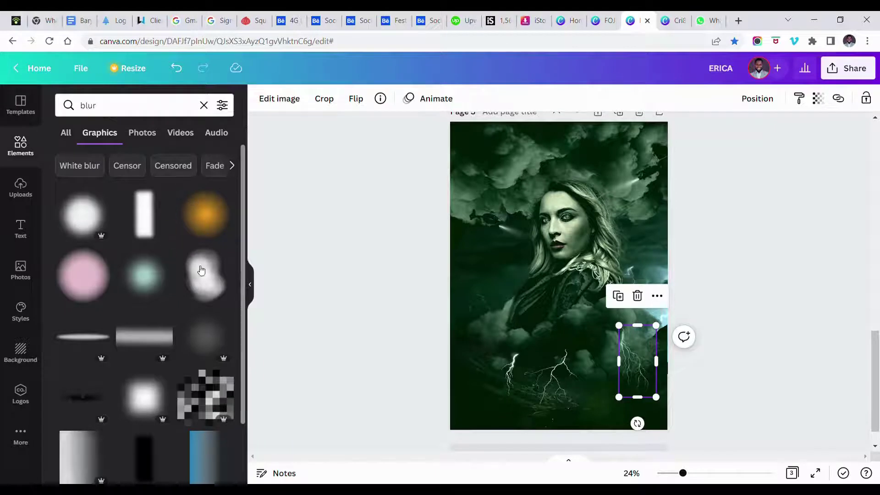
scroll(408, 328, down, 2)
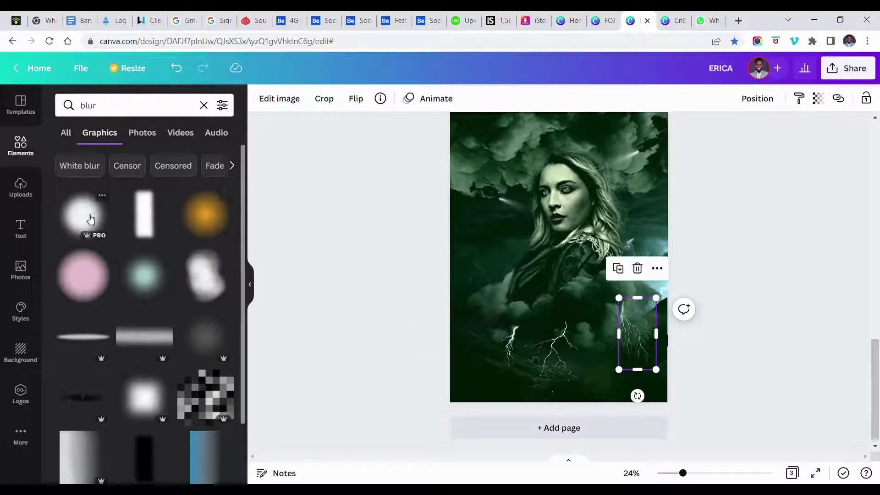
click(205, 217)
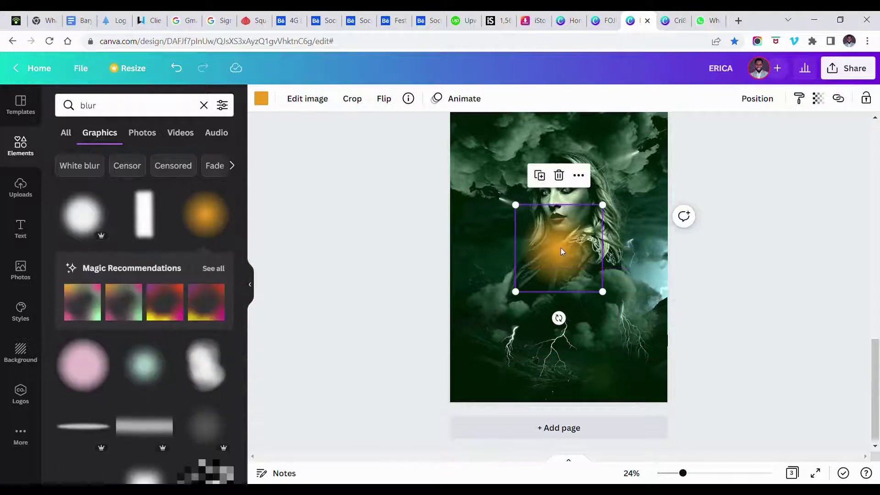
drag(561, 248, 626, 311)
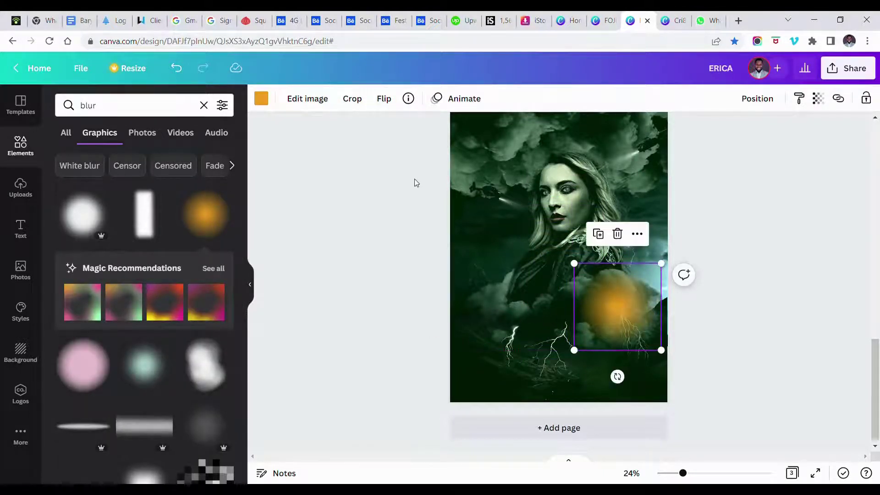
Recolor the blur graphic to the pale mint document color and set its transparency to 34
click(262, 99)
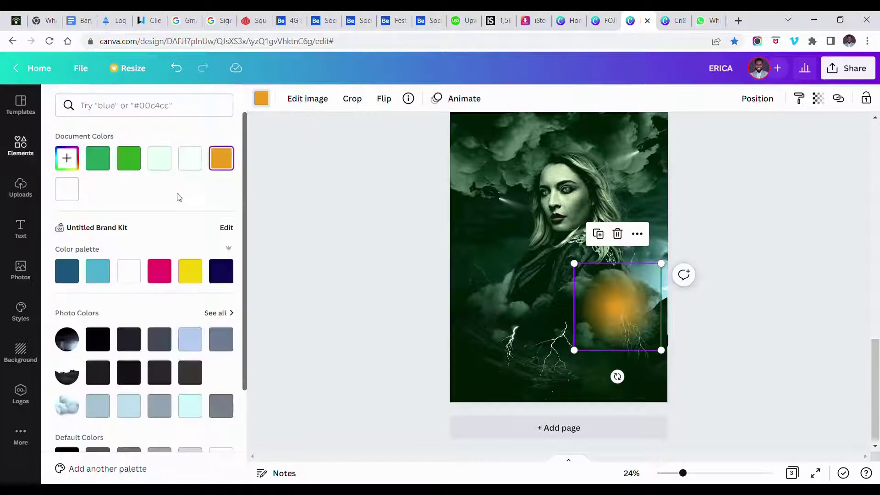
click(160, 160)
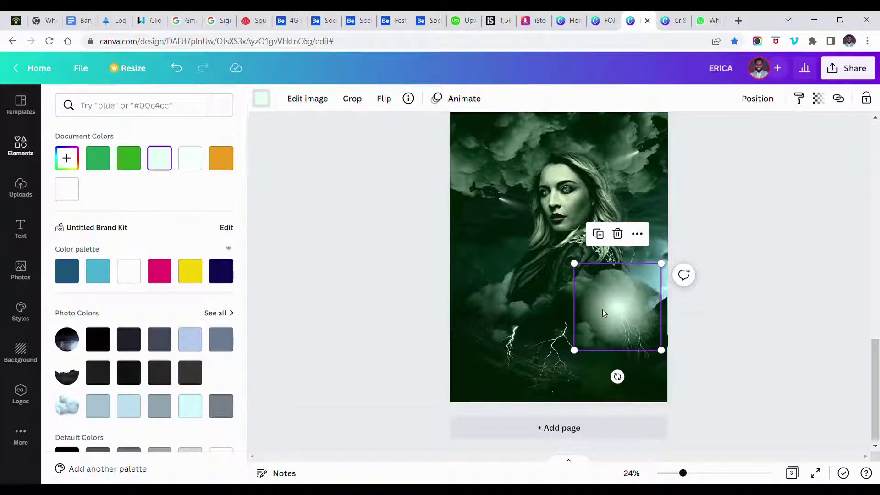
drag(615, 313, 618, 314)
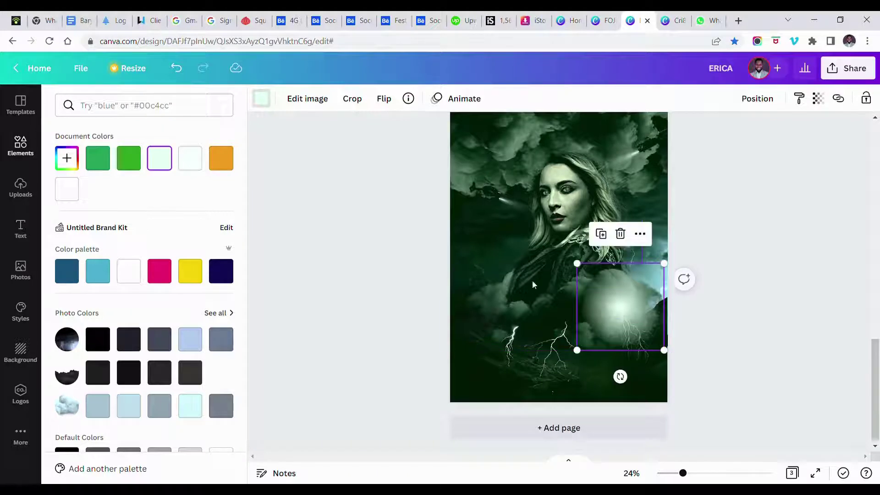
click(818, 99)
drag(814, 145, 743, 159)
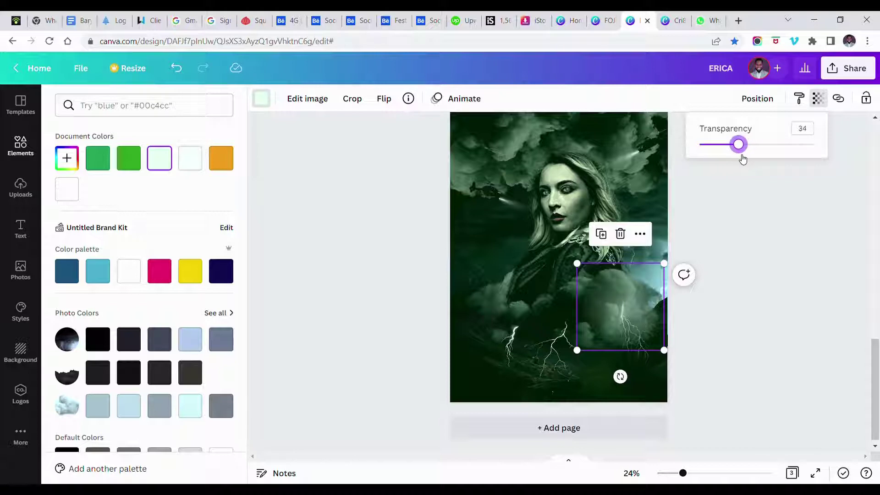
click(774, 276)
Duplicate the pale blur onto the middle lightning bolt and set the copy's transparency to 52
click(639, 311)
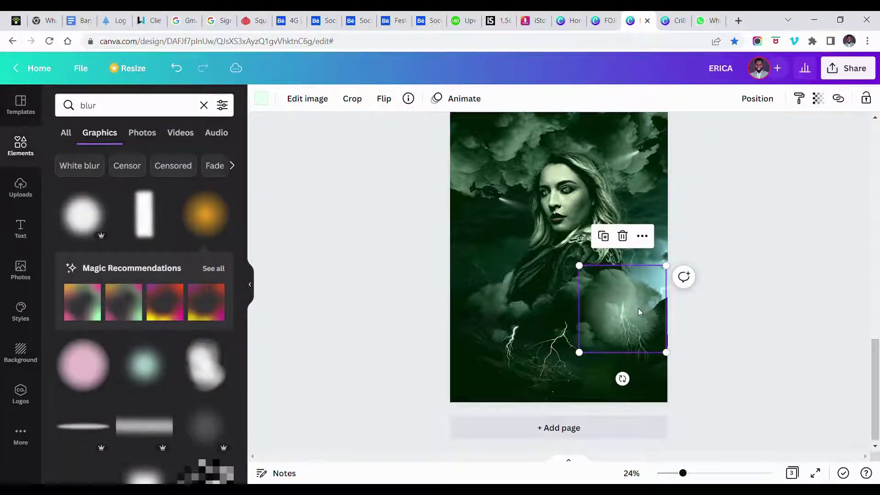
drag(639, 312, 584, 327)
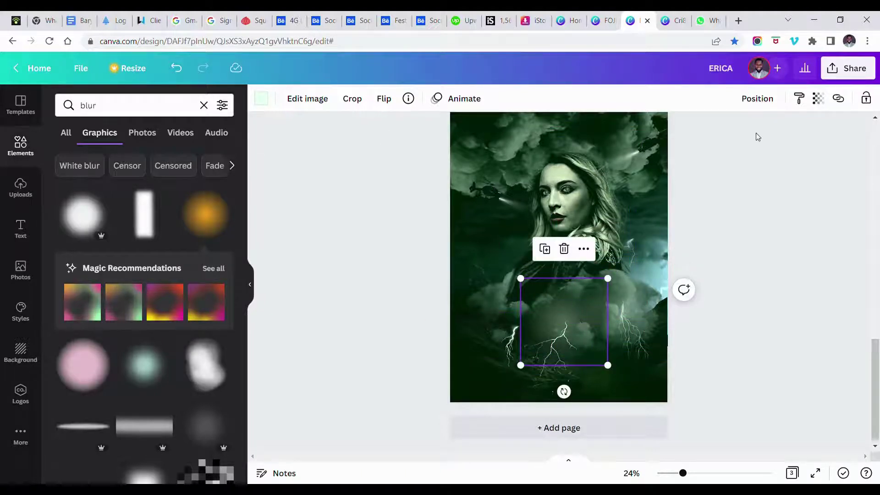
click(818, 98)
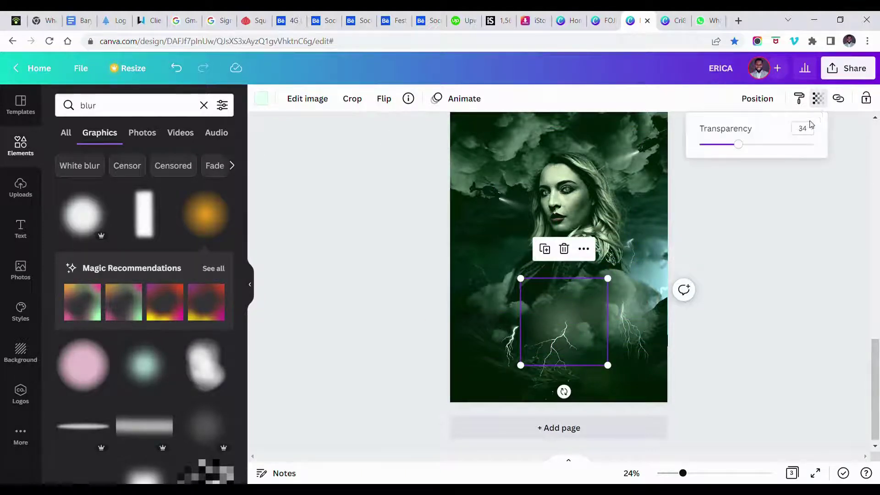
click(761, 146)
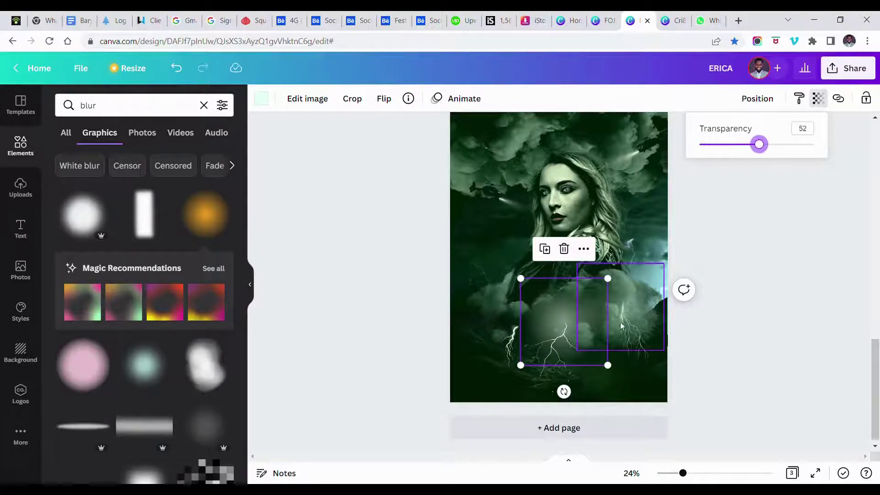
Delete both pale blur graphics from the poster
shift+click(626, 282)
key(Escape)
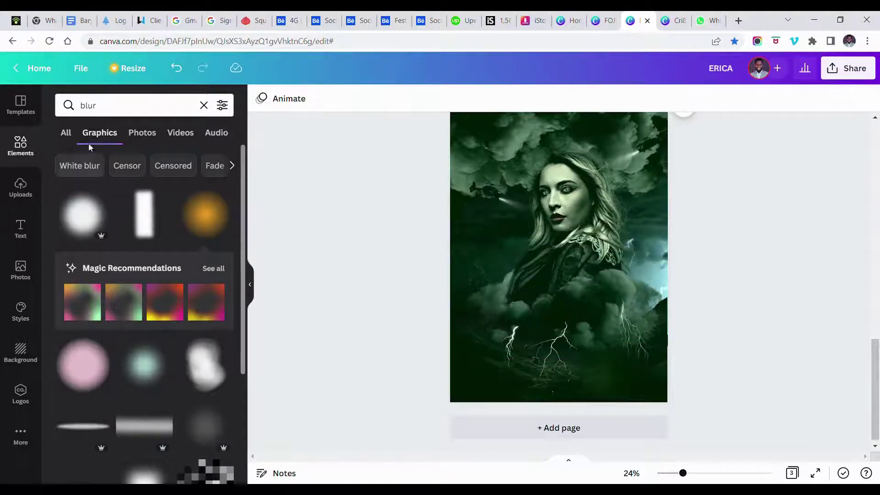
Search the graphics for "circle glow" and add the soft white radial glow to the page
click(109, 112)
text(circle)
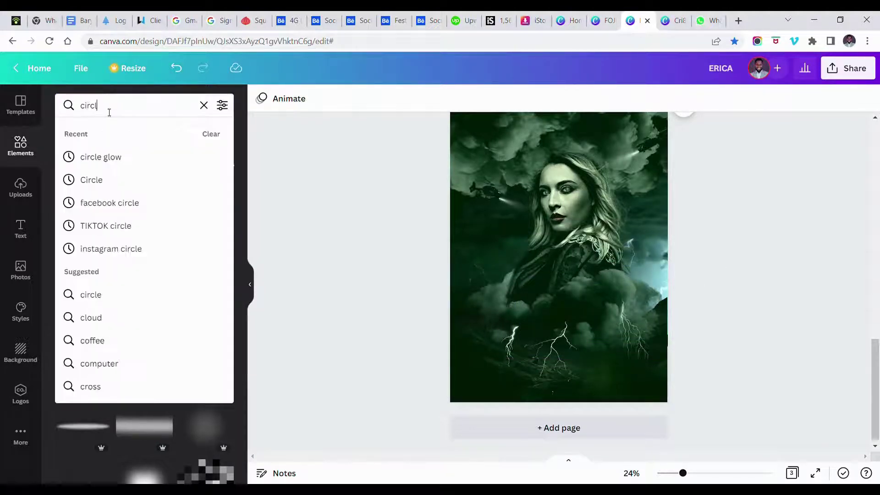
click(108, 156)
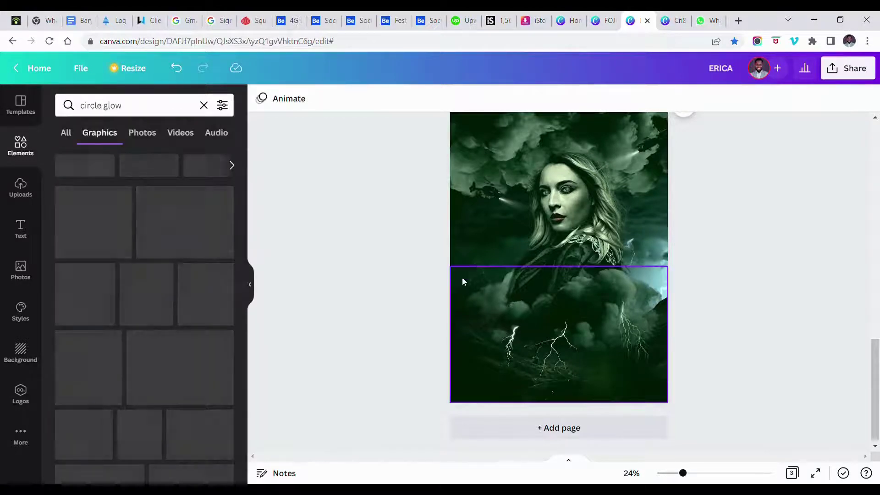
click(142, 192)
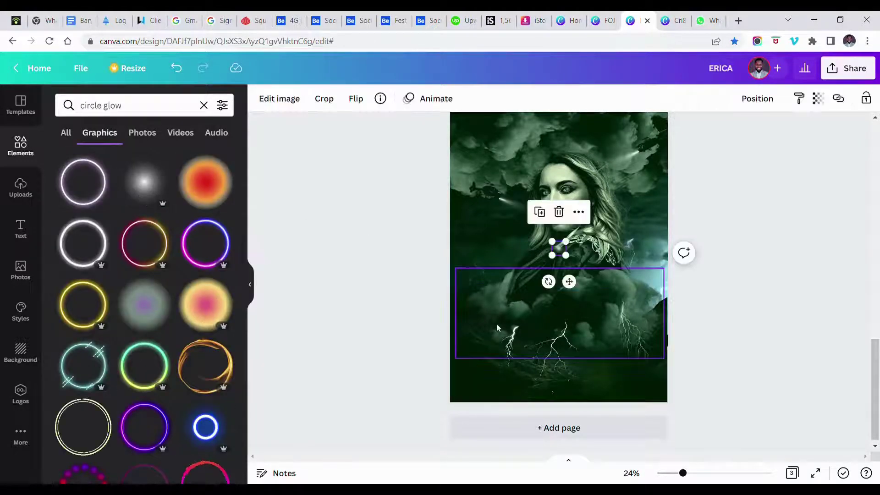
Enlarge the white glow over the top of the rightmost lightning bolt and set its transparency to 79
drag(572, 263, 635, 325)
drag(591, 281, 625, 312)
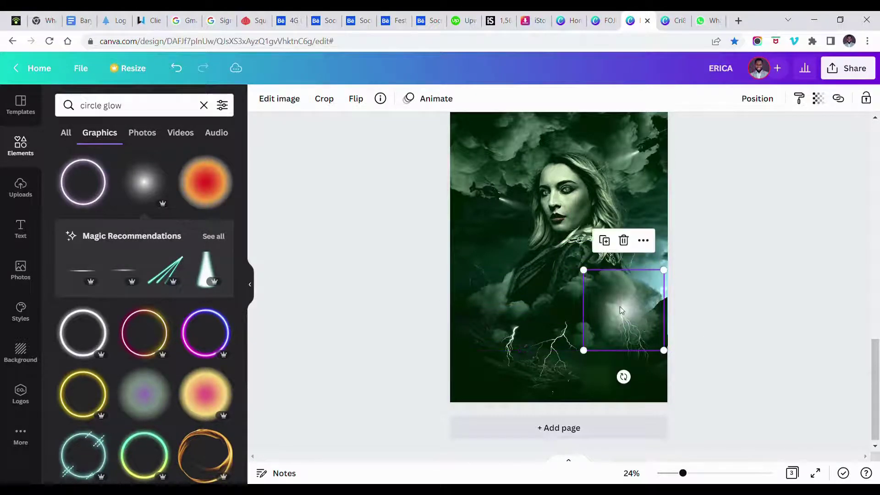
click(819, 98)
drag(801, 147, 793, 242)
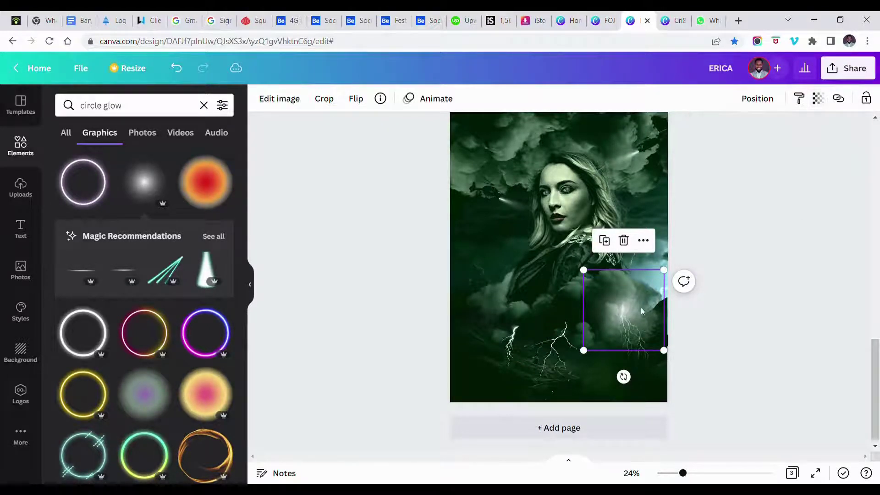
Duplicate the white glow onto the top of the middle lightning bolt and enlarge the copy slightly
drag(642, 310, 578, 323)
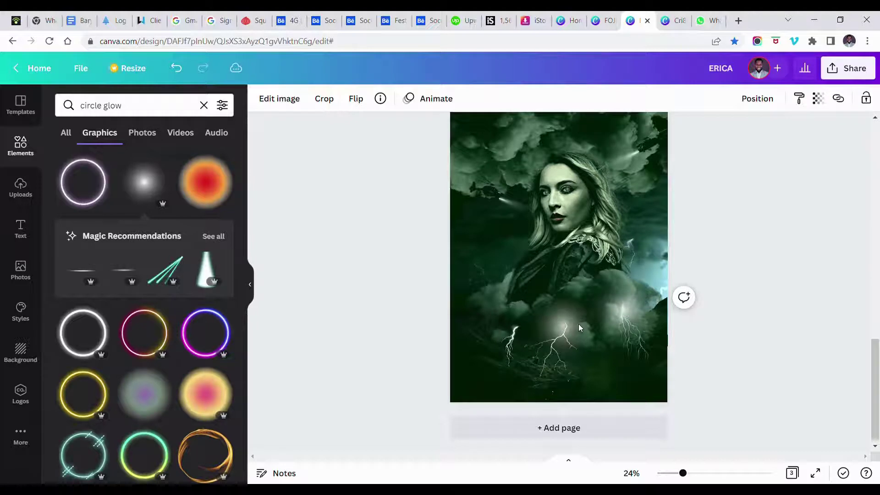
click(579, 323)
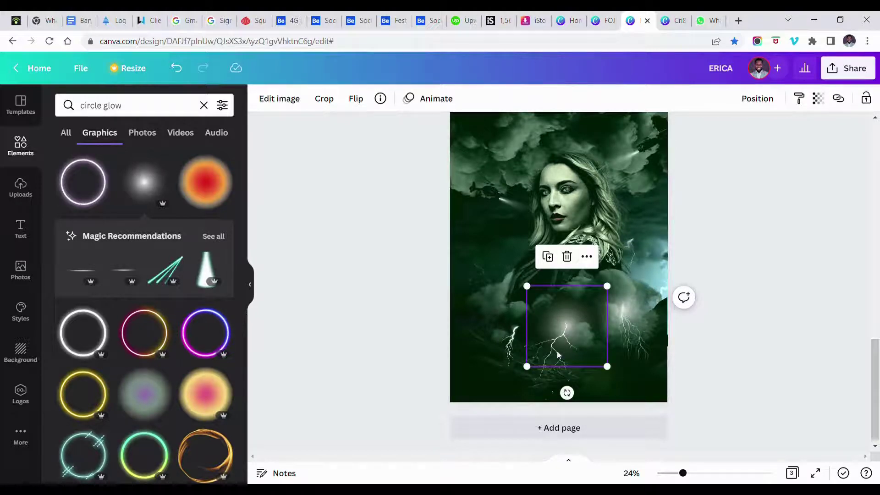
drag(534, 377, 521, 389)
drag(567, 335, 576, 329)
key(Escape)
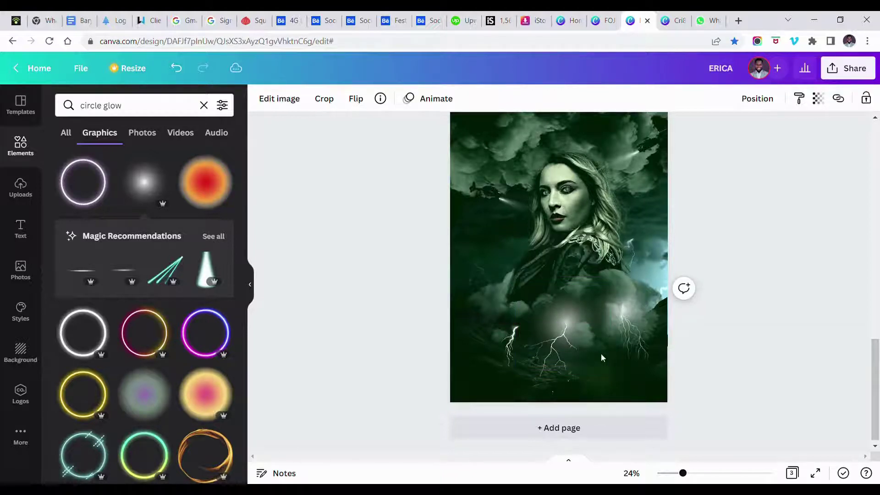
Duplicate the middle glow onto the leftmost lightning bolt and lower the copy's transparency value
click(601, 354)
key(ctrl+d)
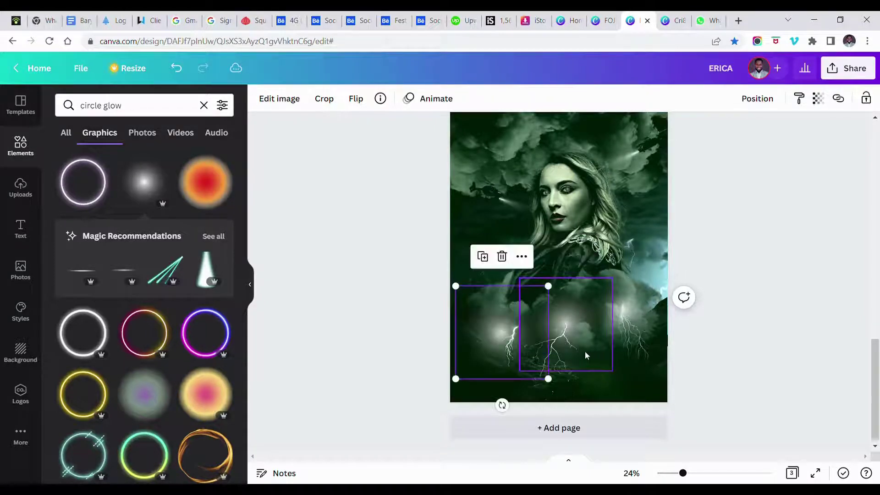
drag(499, 330, 517, 331)
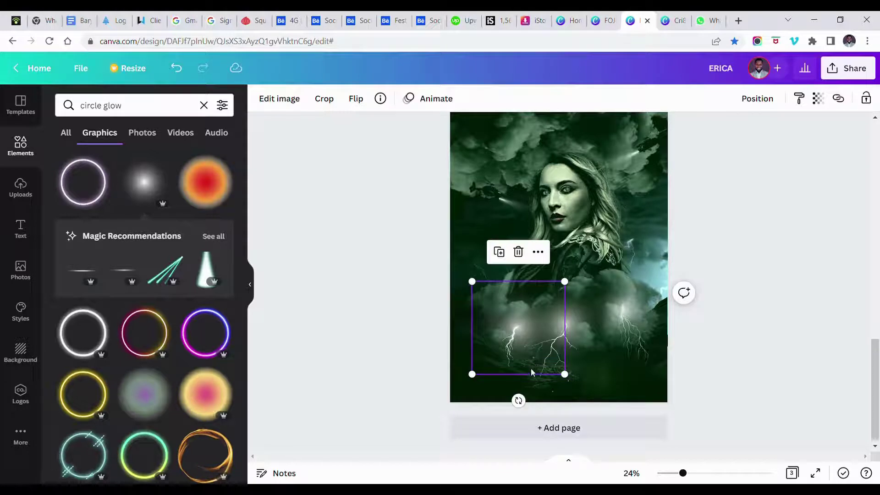
click(819, 102)
click(764, 145)
Set the transparency of the glow over the middle lightning bolt to 65
drag(525, 325, 572, 321)
click(820, 100)
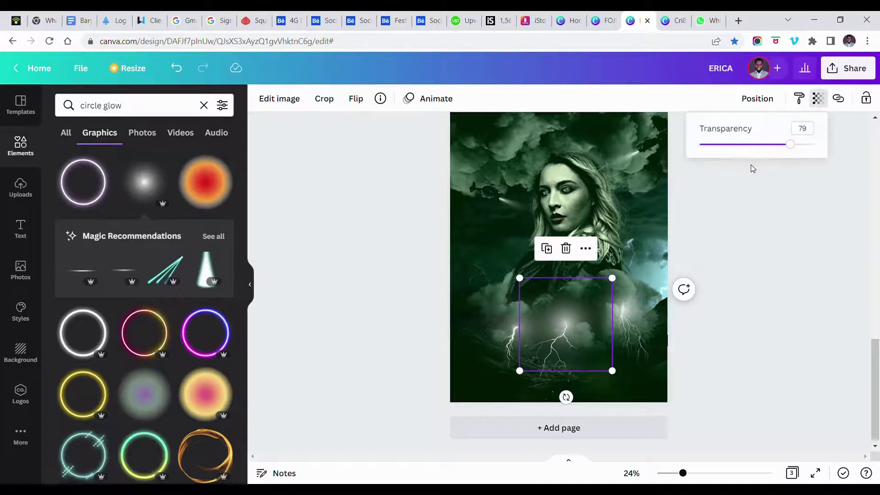
drag(778, 145, 775, 145)
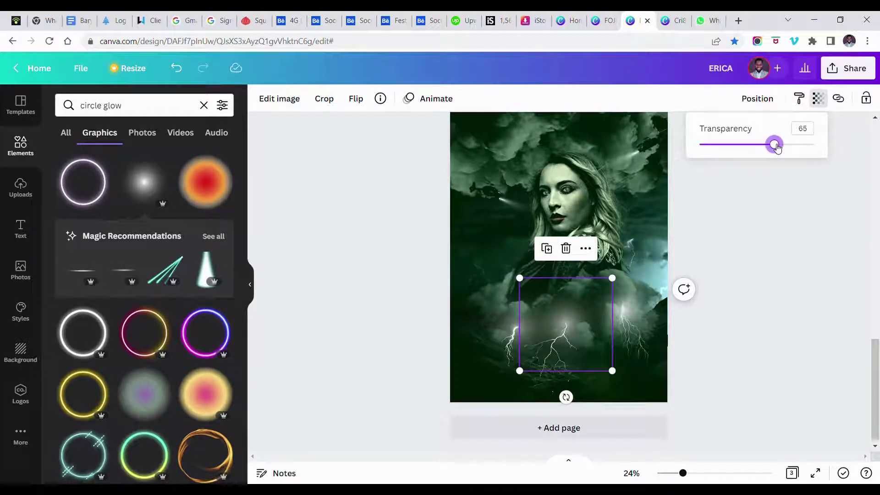
click(807, 276)
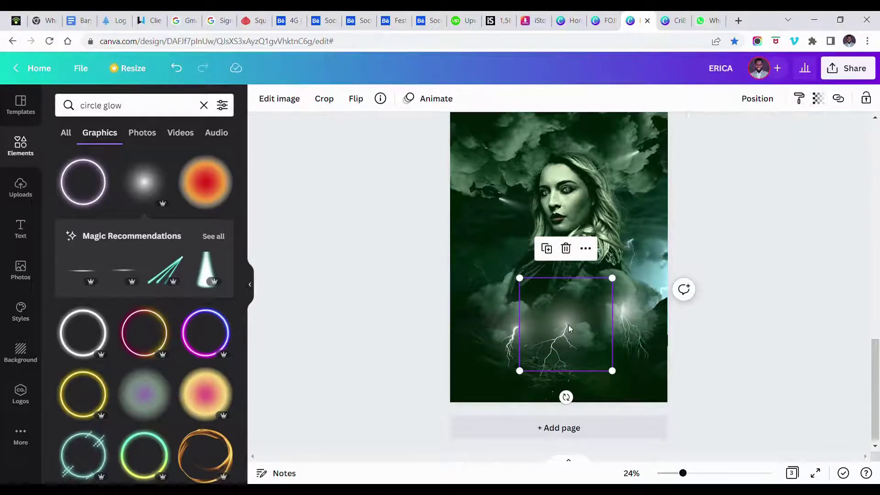
click(699, 330)
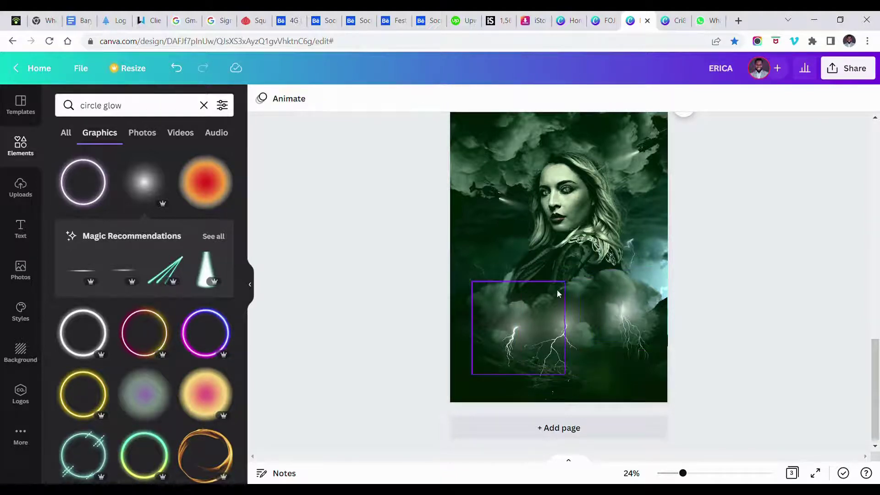
Try overlaying a smaller copy of the wide cloud on the lightning glows with its transparency set to 51
click(469, 303)
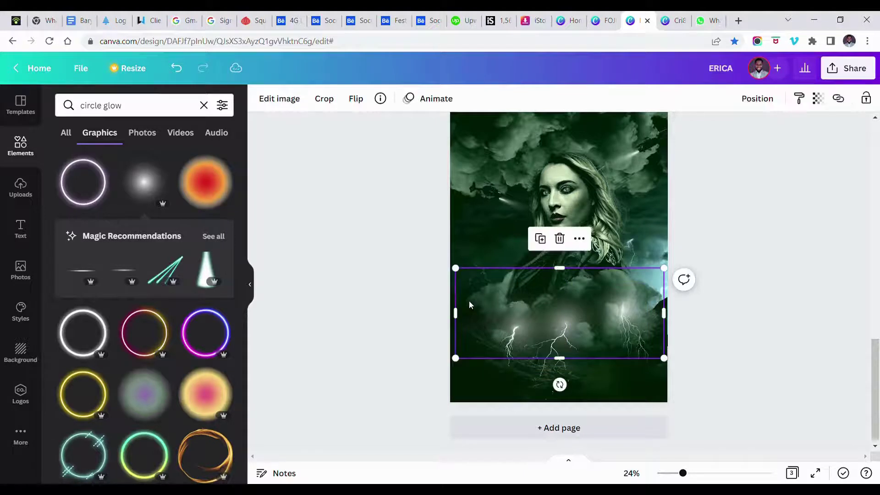
drag(469, 300, 471, 303)
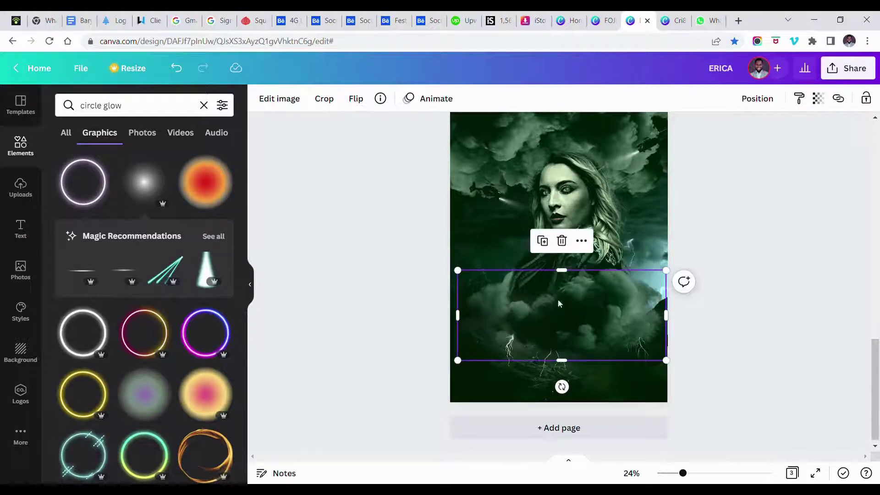
click(817, 104)
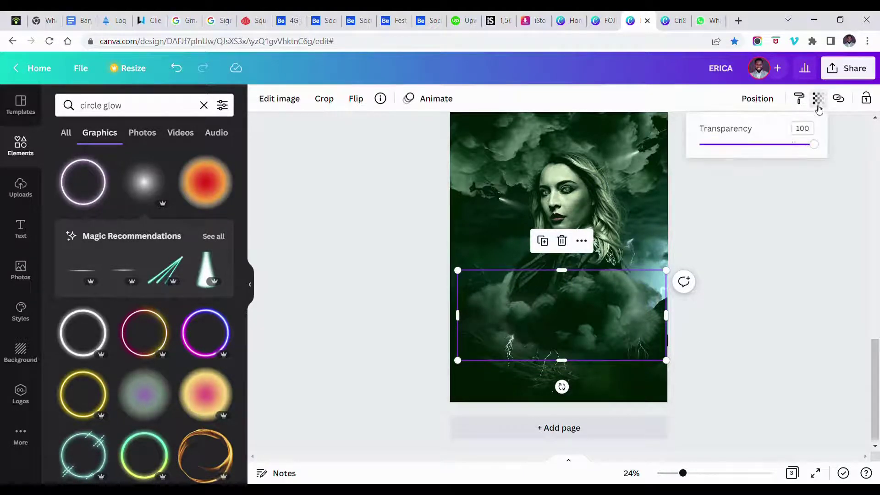
drag(792, 146, 760, 147)
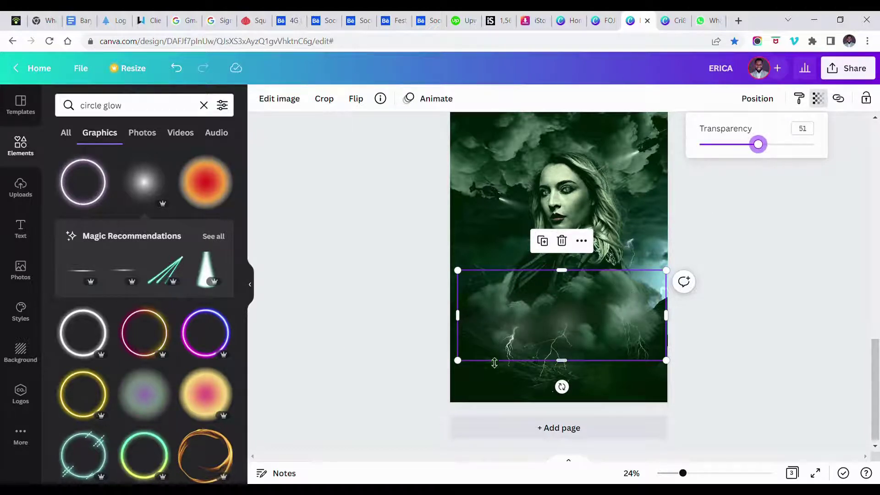
drag(467, 367, 551, 333)
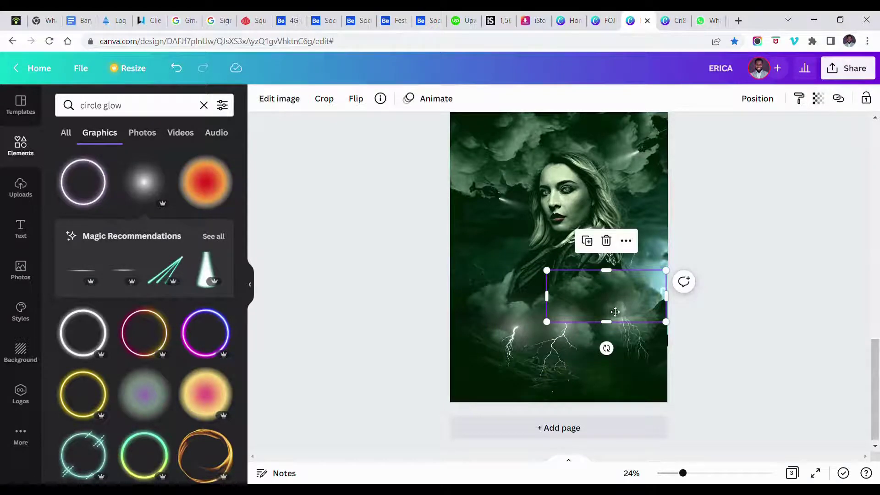
drag(615, 311, 603, 316)
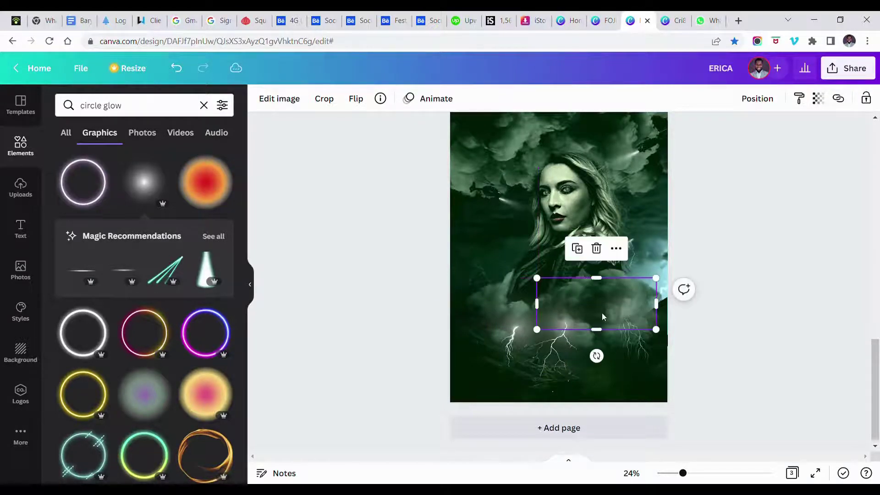
key(Escape)
Search the photo library for "cloud"
click(119, 106)
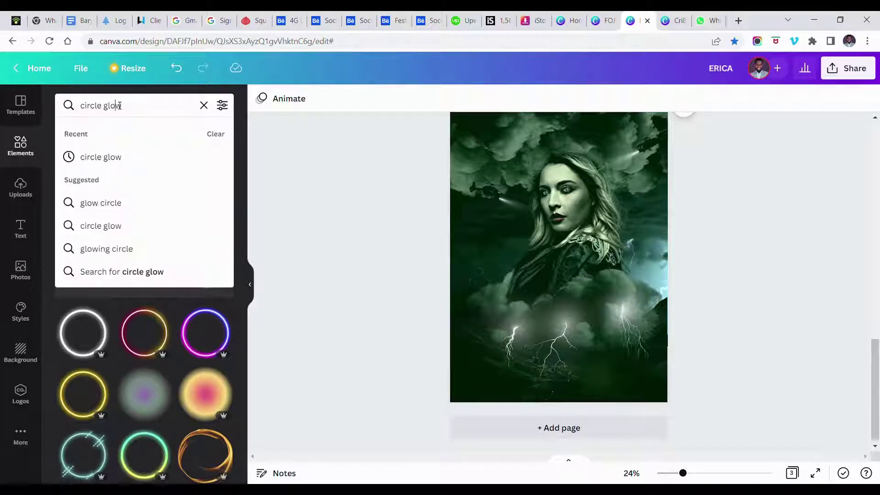
triple_click(132, 107)
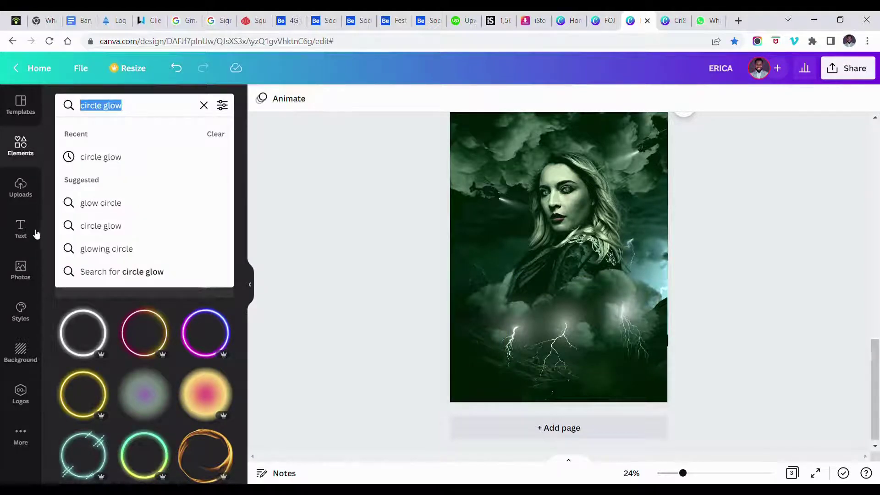
click(24, 275)
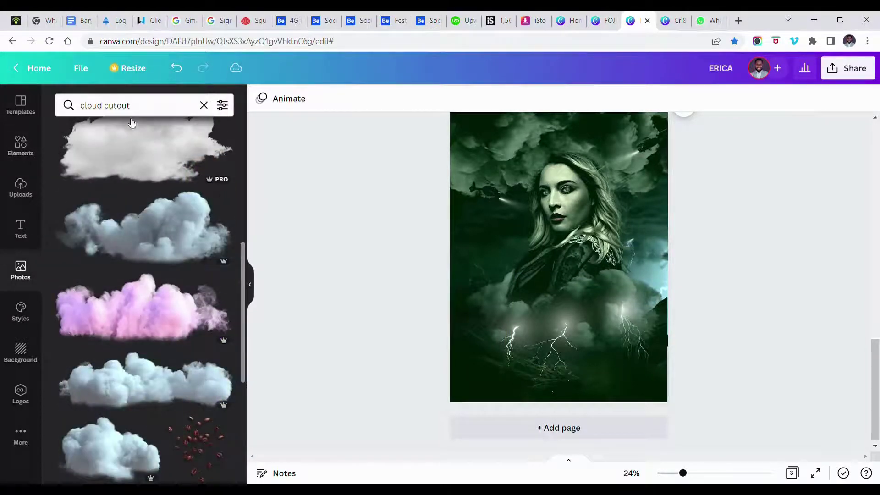
click(136, 114)
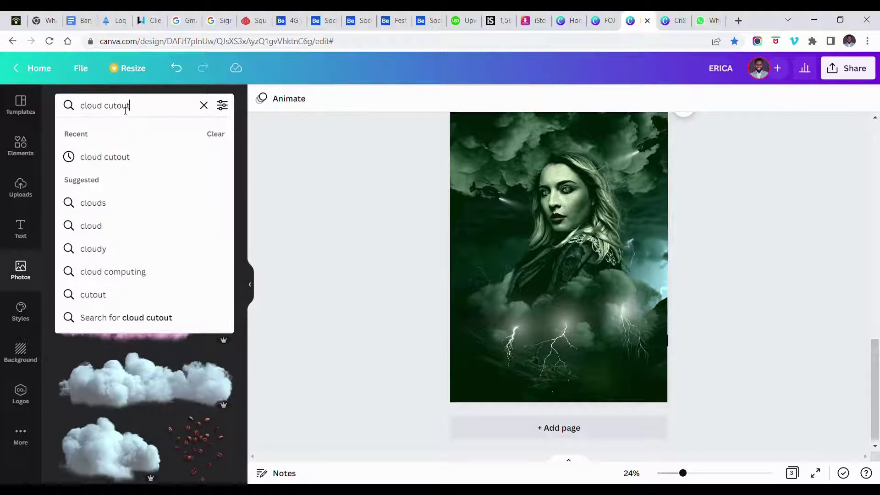
triple_click(125, 110)
text(cloud)
key(Return)
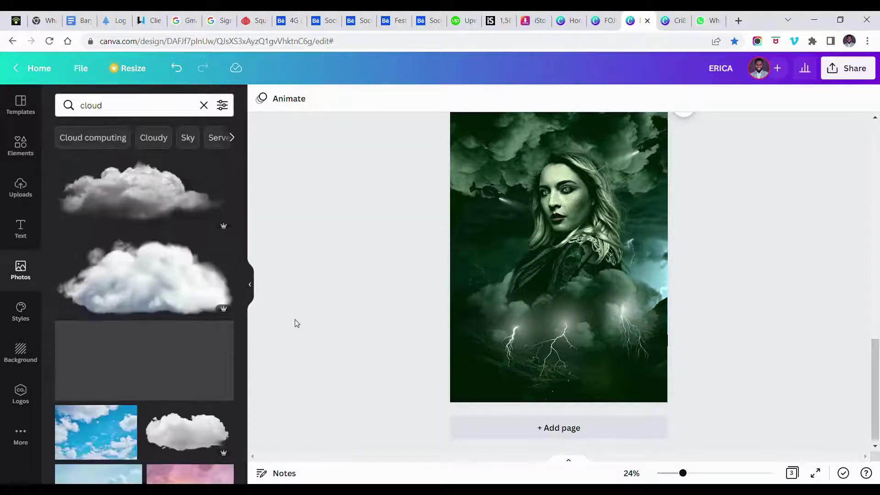
Add the grey cloud cutout to the poster and enlarge it over the tops of the middle and rightmost lightning bolts
click(147, 189)
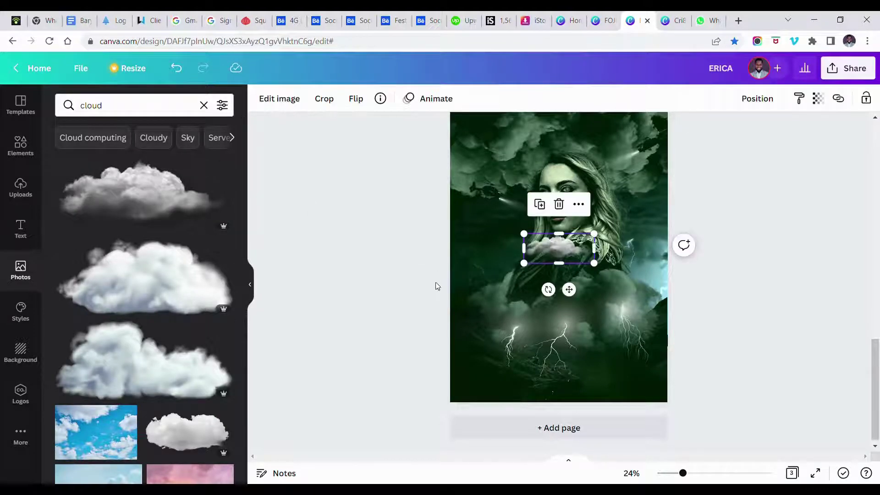
drag(594, 263, 672, 296)
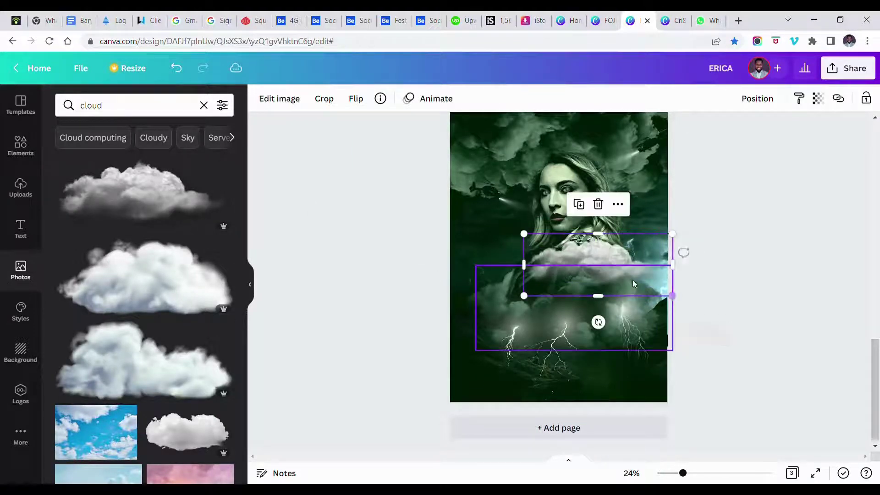
drag(616, 259, 612, 309)
Darken the new cloud with brightness -100 and contrast 39, and set its tint to 11
click(279, 99)
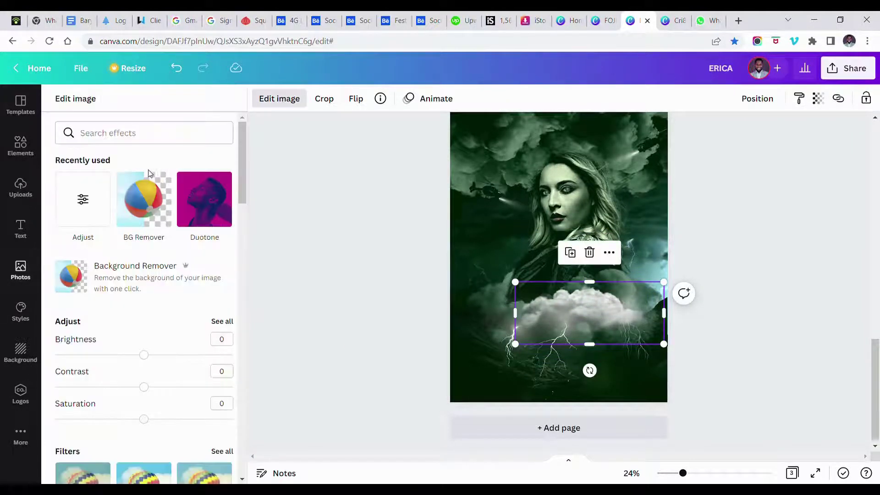
click(94, 206)
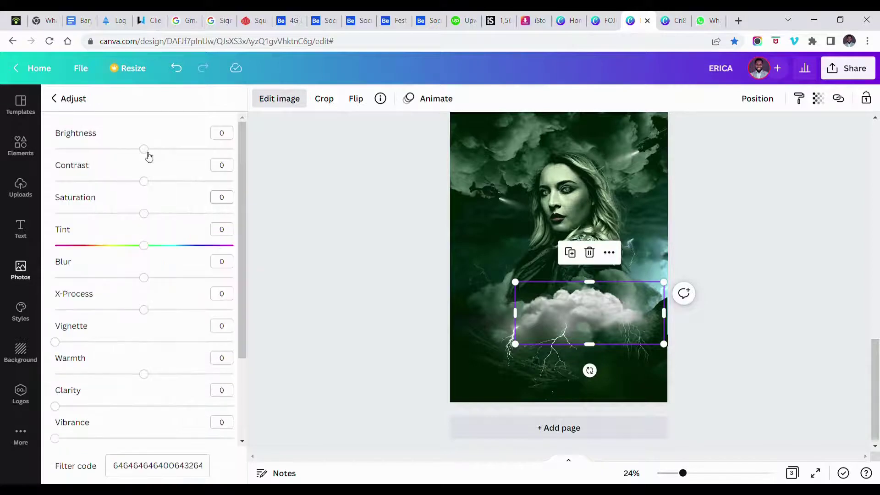
drag(143, 149, 9, 161)
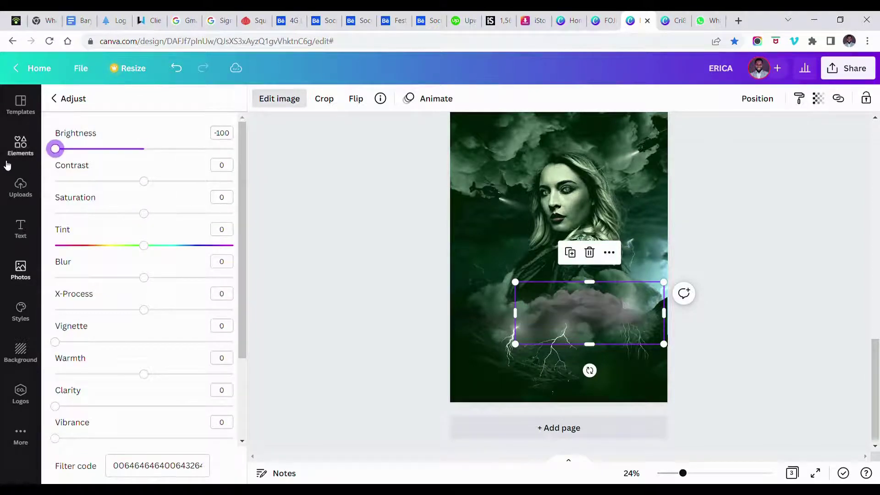
click(164, 182)
drag(162, 184, 179, 182)
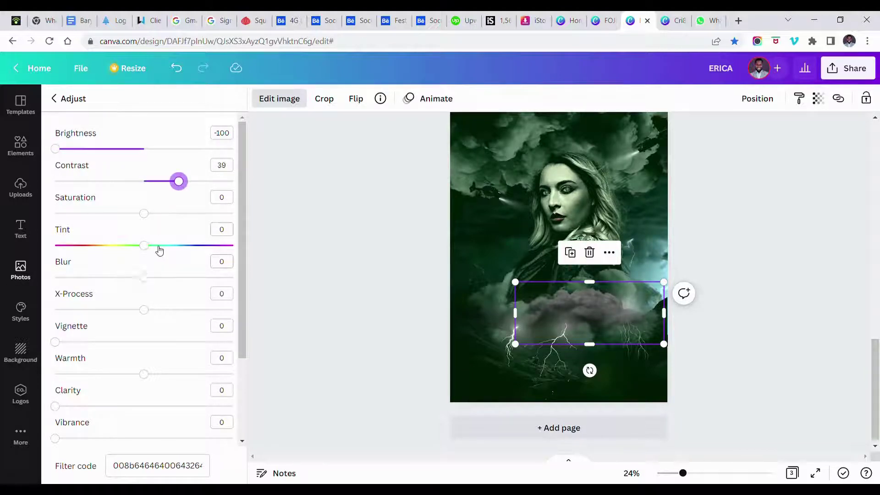
click(156, 247)
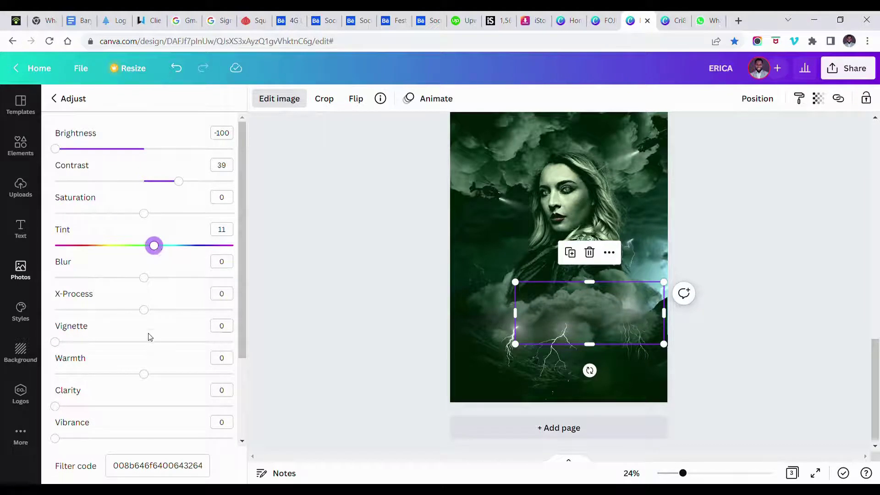
Set the new cloud's clarity to 53, vibrance to 38, highlights to 68 and shadows to -57
scroll(148, 337, down, 3)
click(150, 303)
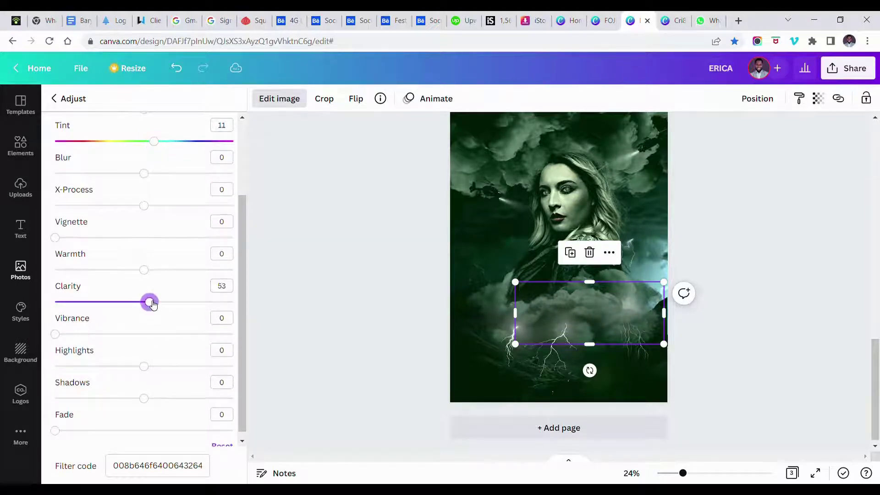
click(123, 334)
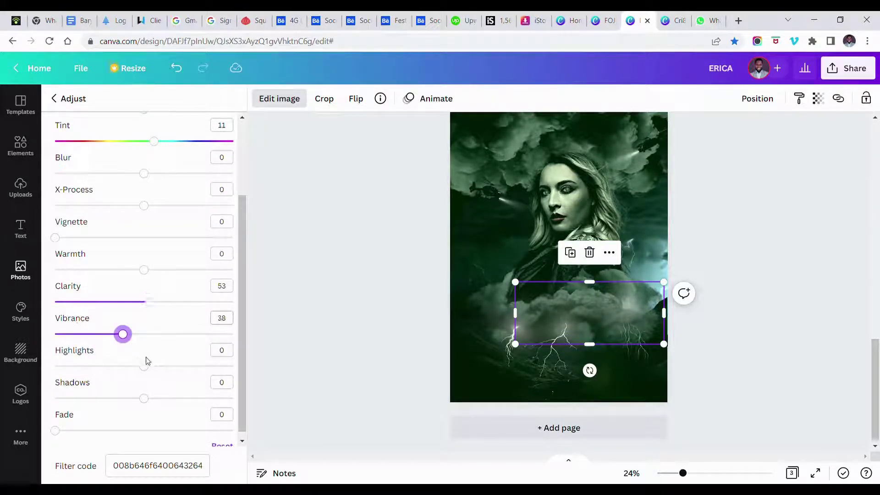
drag(146, 366, 205, 366)
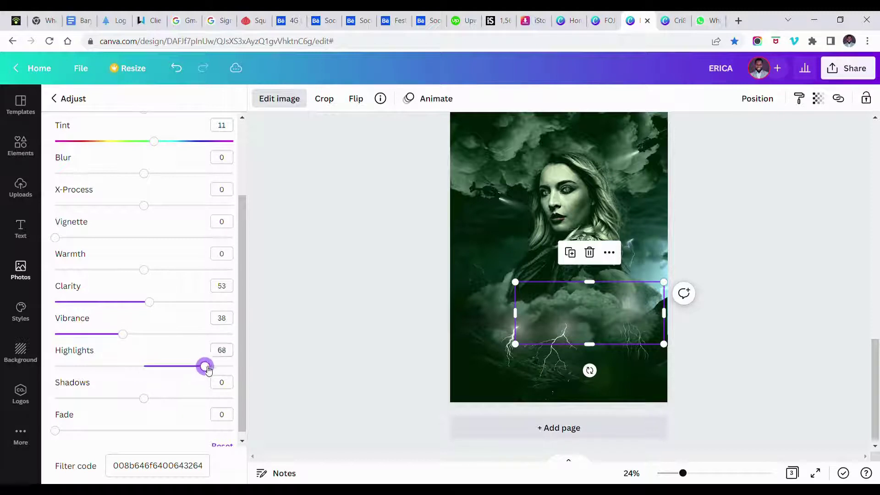
click(105, 398)
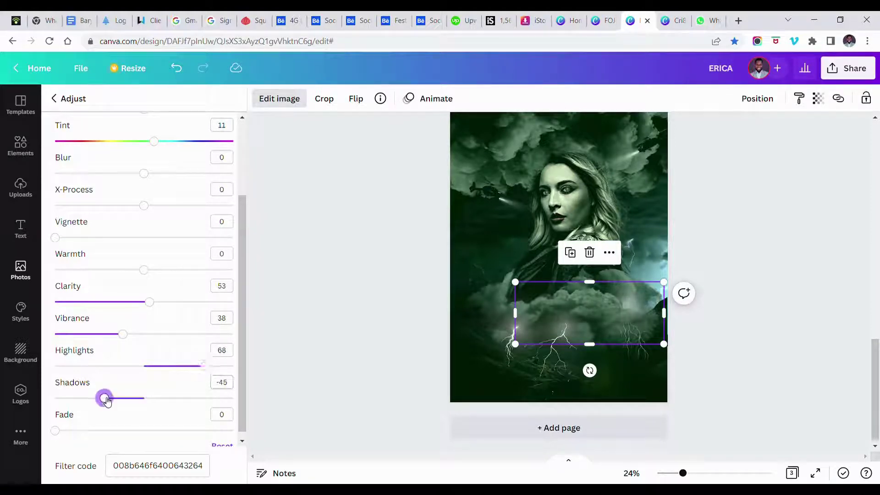
drag(106, 400, 92, 399)
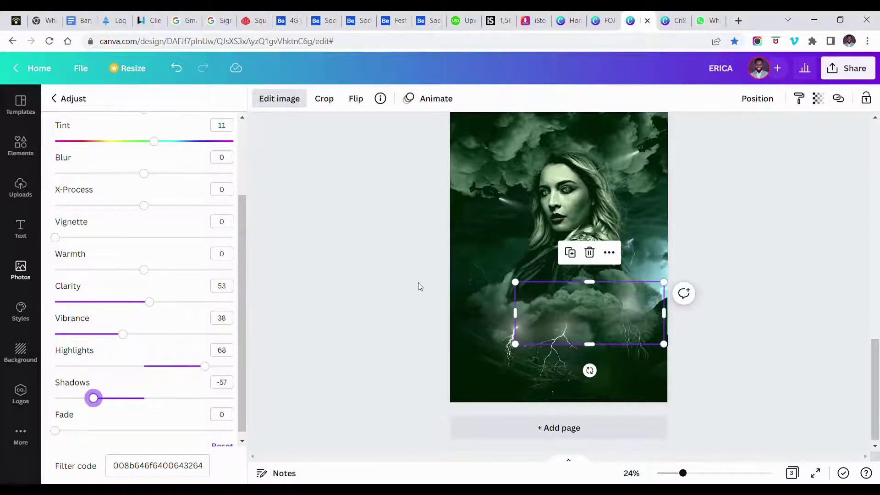
click(465, 276)
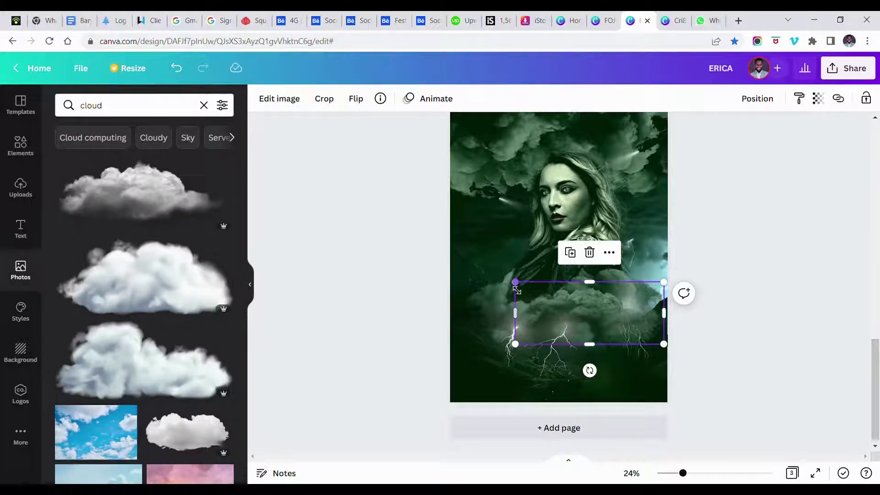
Shrink the new cloud, shift it slightly up above the lightning bolts and set its transparency to 79
drag(517, 290, 549, 304)
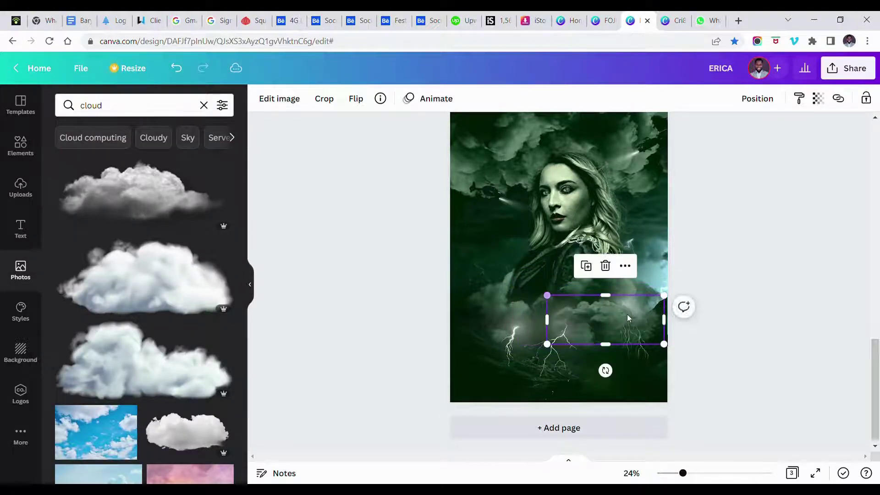
drag(631, 319, 628, 306)
click(819, 98)
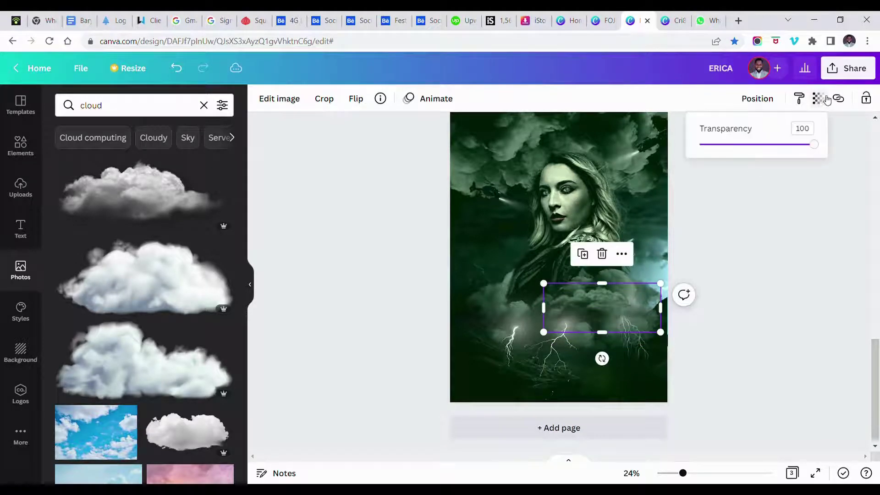
click(793, 146)
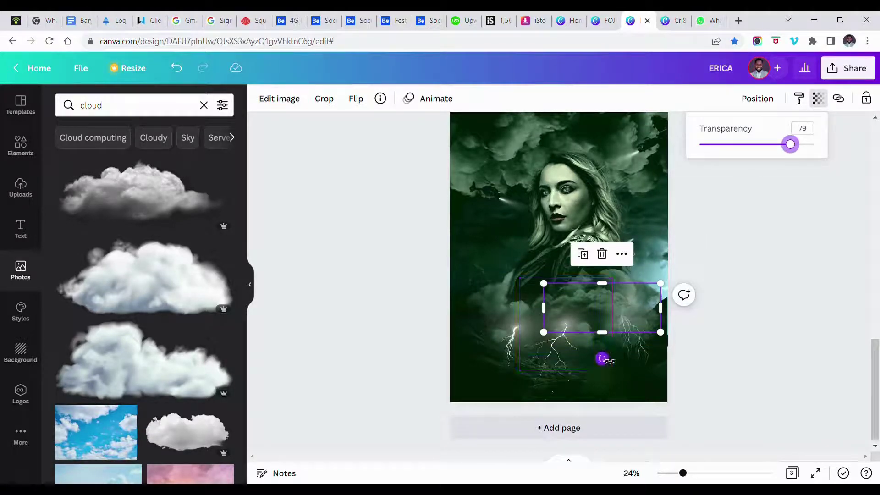
Tilt the new cloud slightly counterclockwise and enlarge it a little
drag(603, 362, 610, 374)
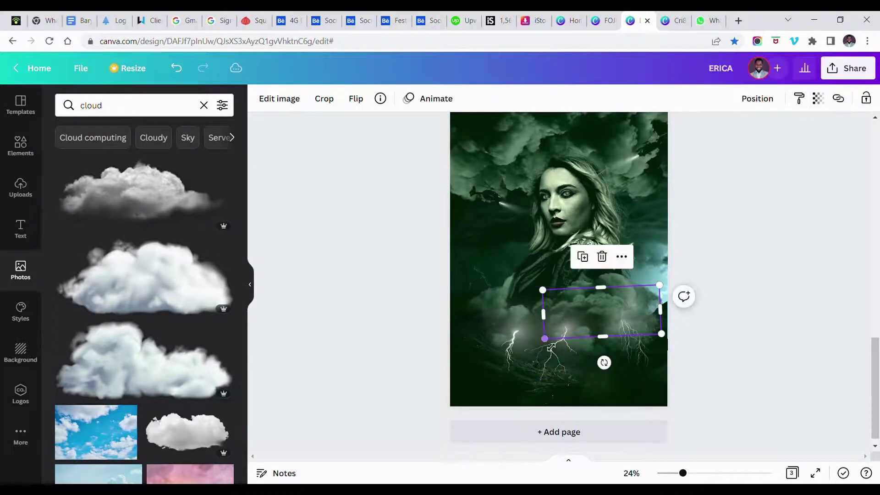
drag(546, 348, 542, 352)
Lower the tilted cloud's transparency value further and nudge the cloud slightly toward the poster's right edge
click(818, 98)
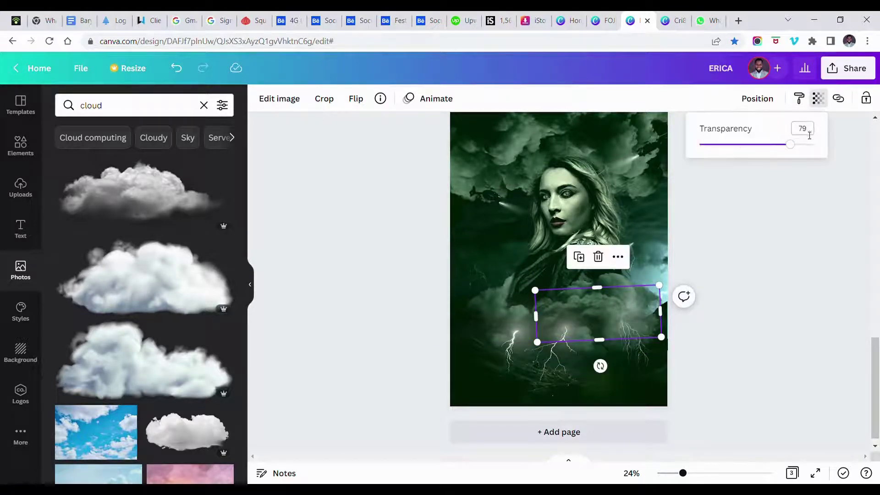
click(762, 144)
drag(763, 147, 748, 147)
key(Escape)
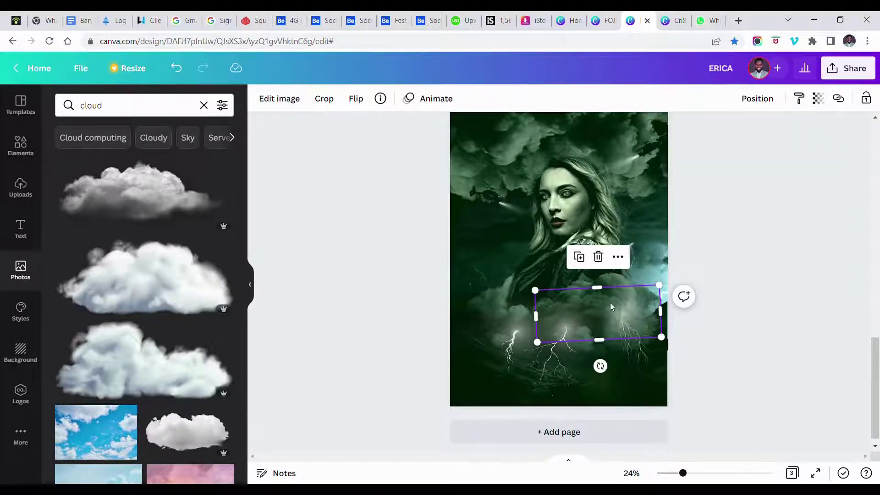
drag(611, 307, 615, 307)
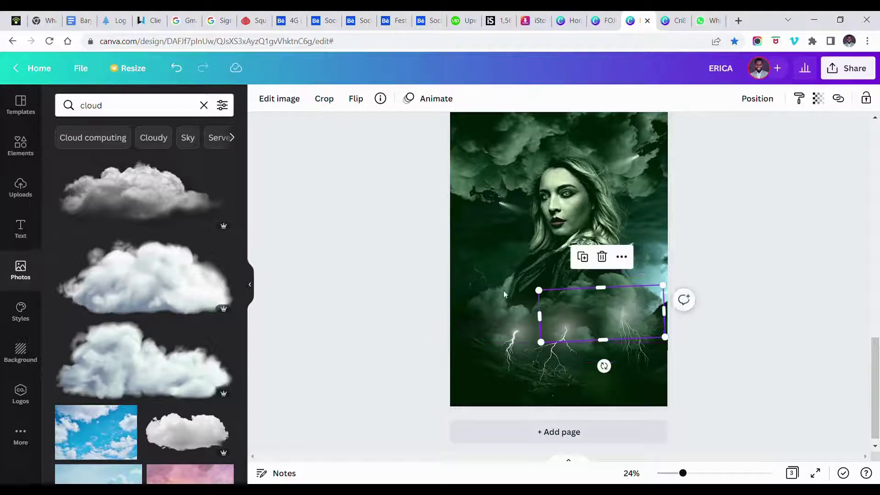
Set the tilted cloud's tint to -1
click(286, 99)
click(94, 208)
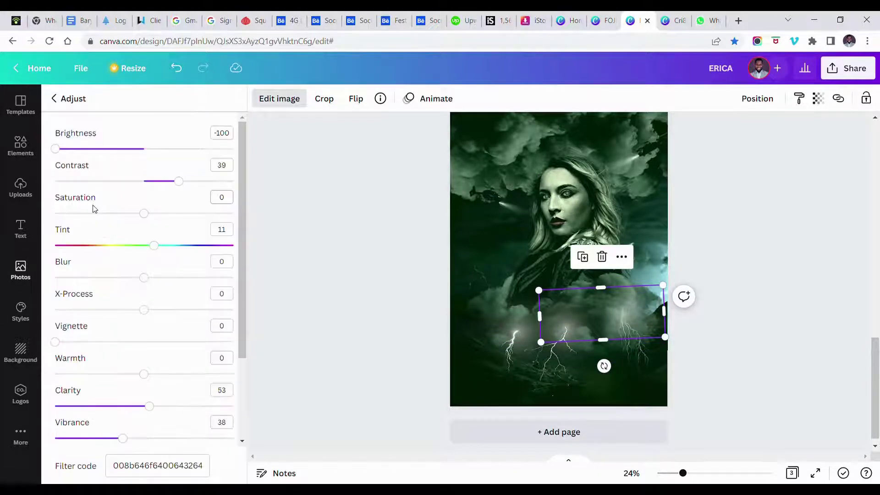
mouse_move(158, 253)
mouse_down()
mouse_move(133, 251)
mouse_move(146, 249)
mouse_up()
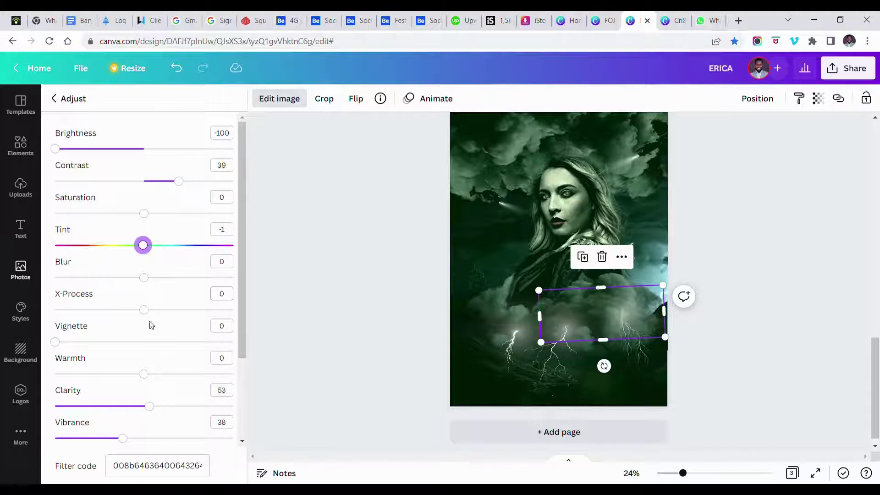
click(336, 315)
click(336, 313)
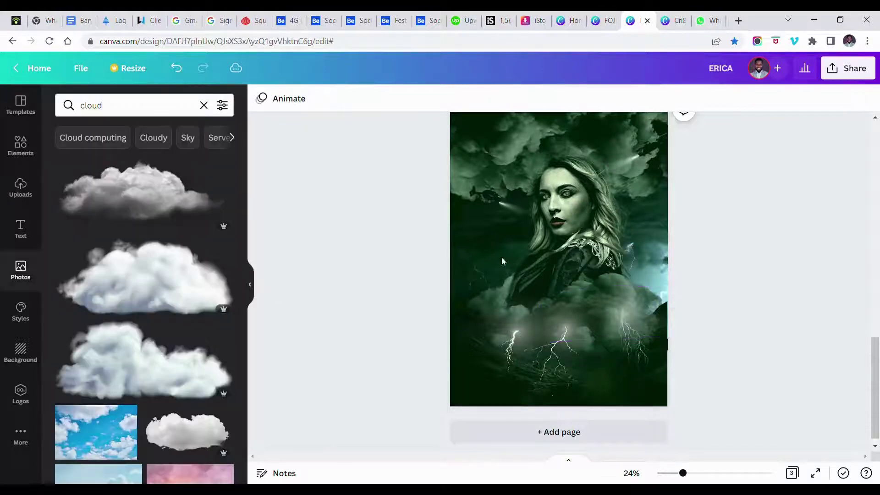
Try the Mint Choc duotone on the tilted cloud above the lightning bolts
click(577, 301)
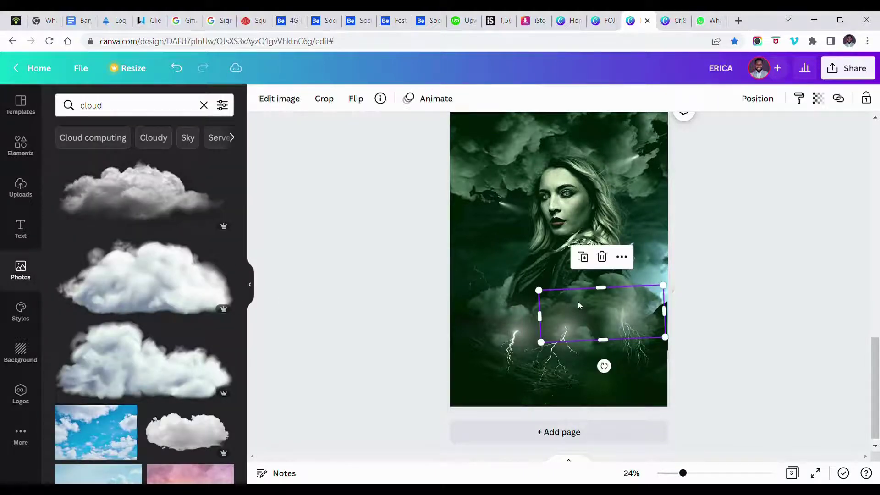
click(288, 105)
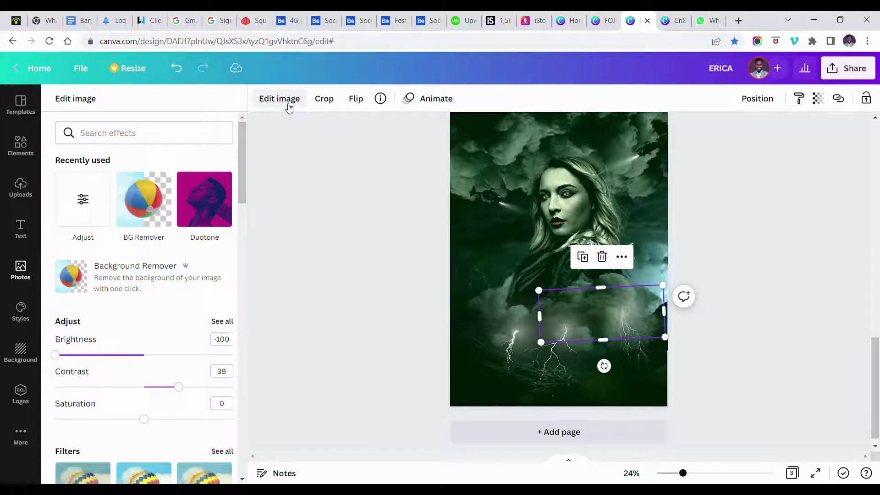
click(204, 200)
scroll(109, 338, down, 5)
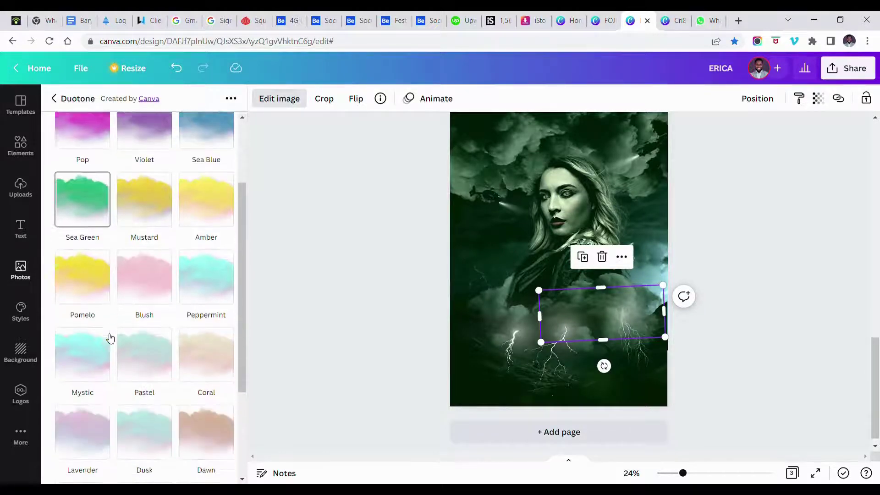
scroll(109, 337, down, 1)
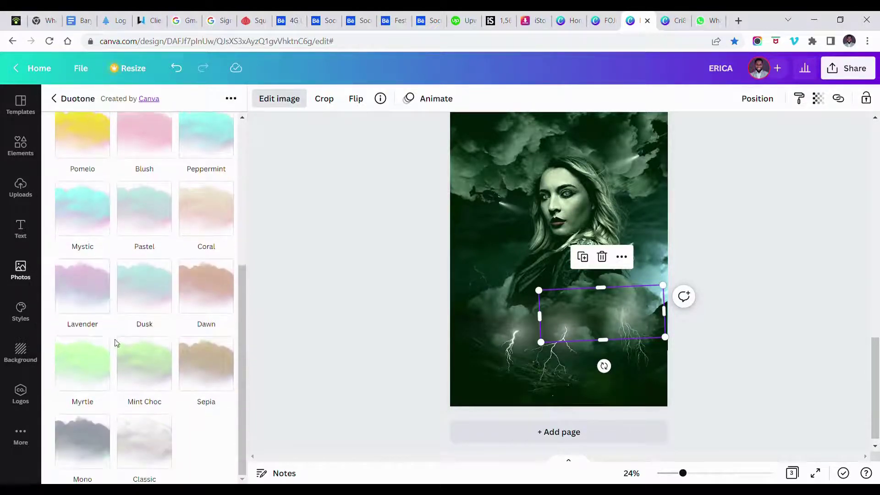
click(152, 363)
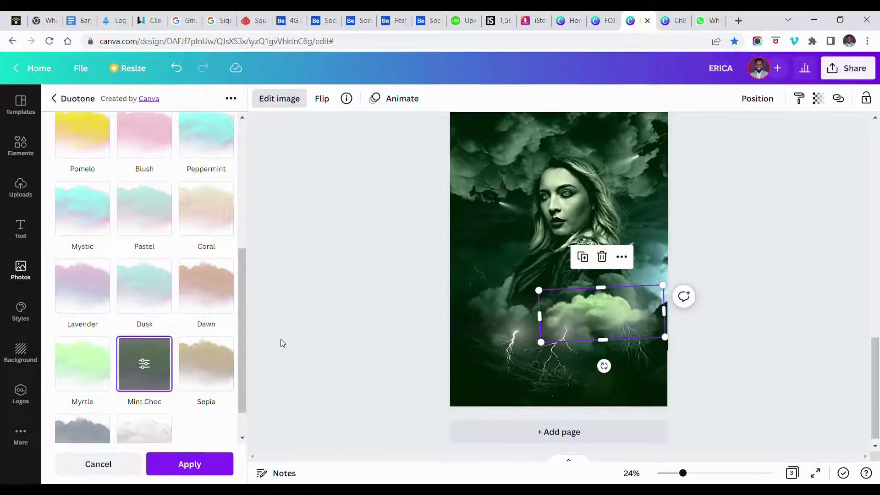
click(366, 331)
click(383, 325)
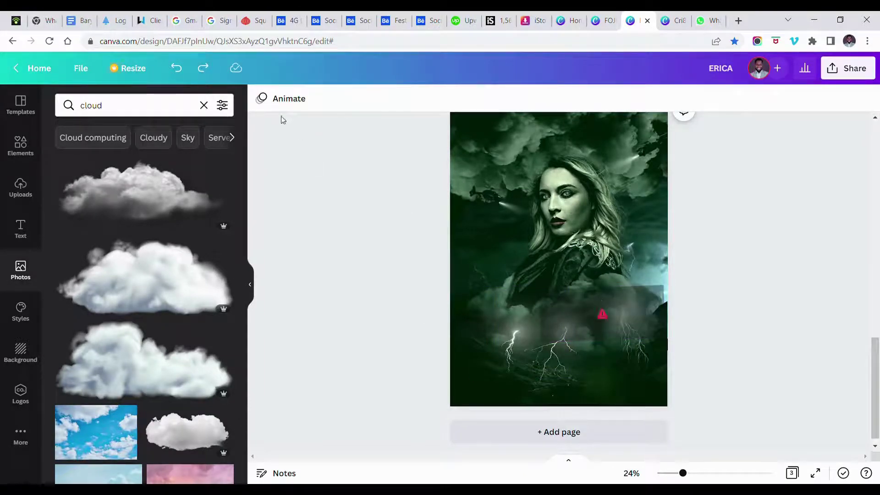
Delete the tilted cloud and duplicate the wide cloud bank spanning the lightning bolts
click(577, 318)
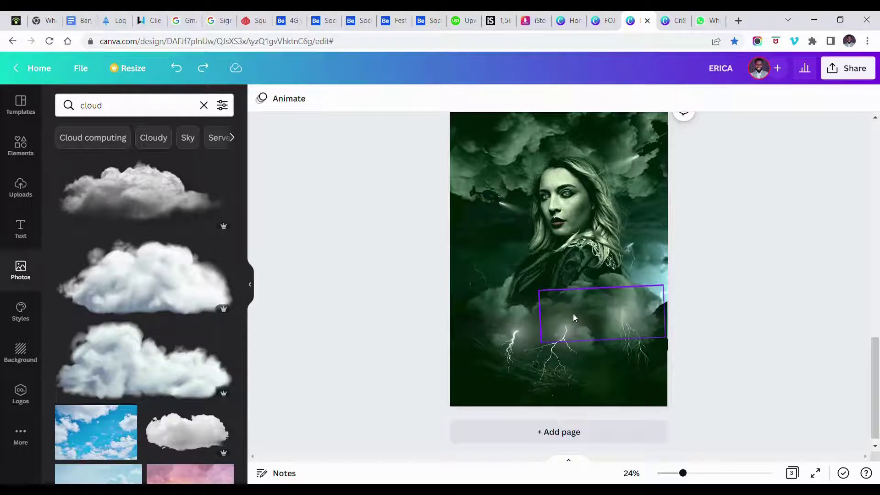
click(624, 311)
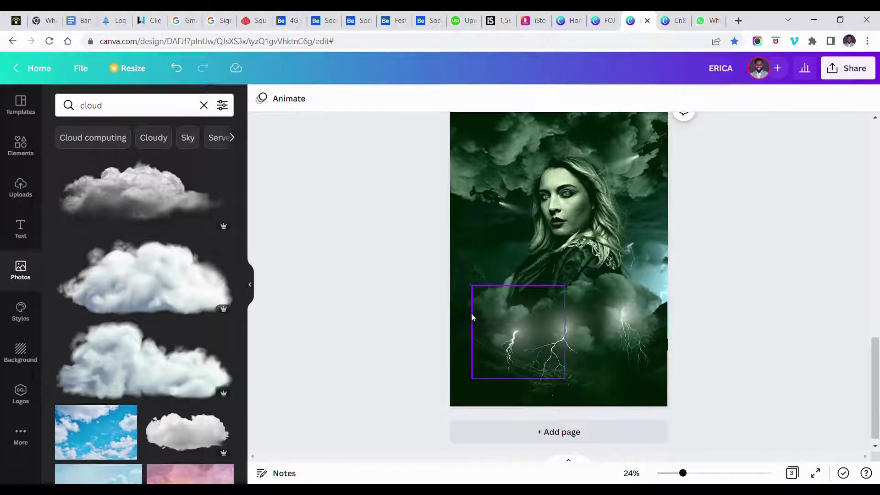
click(467, 315)
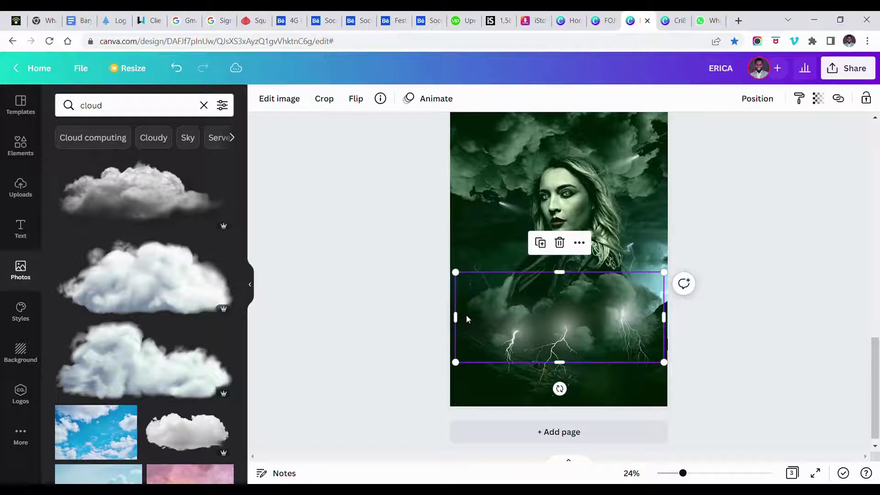
drag(466, 315, 469, 317)
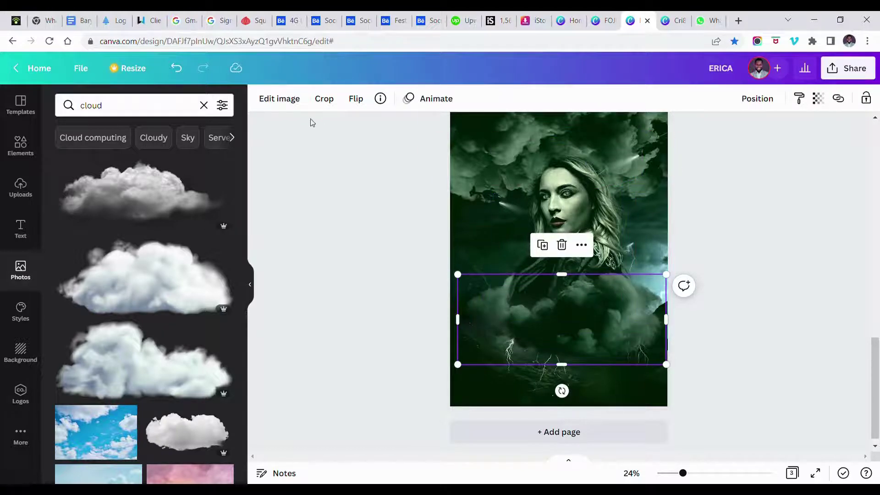
Flip the duplicated cloud bank horizontally and shift it slightly upward
click(355, 99)
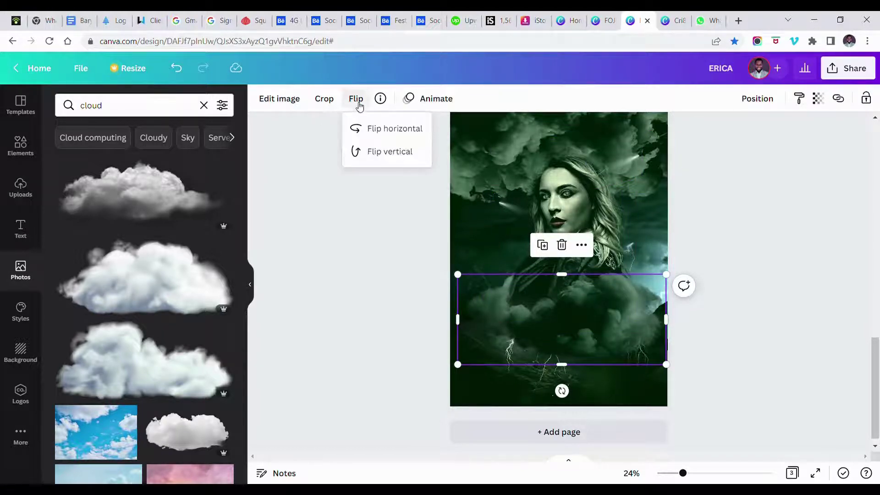
click(371, 133)
click(561, 312)
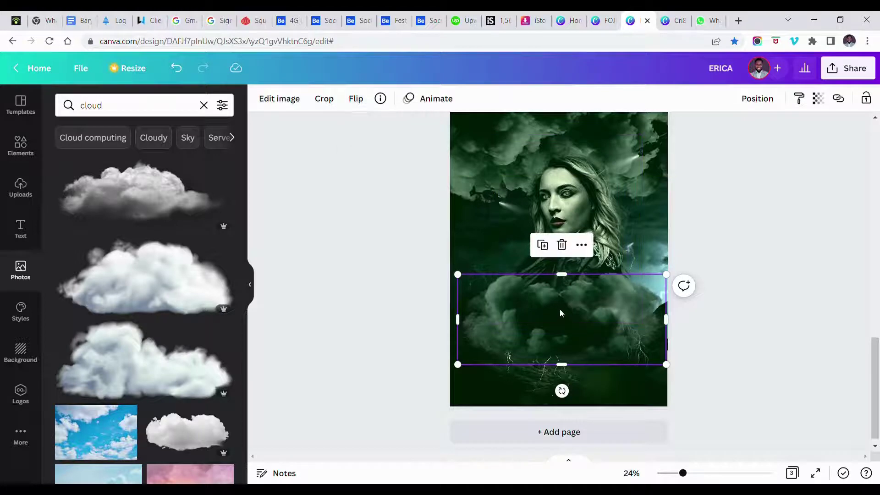
drag(560, 312, 558, 303)
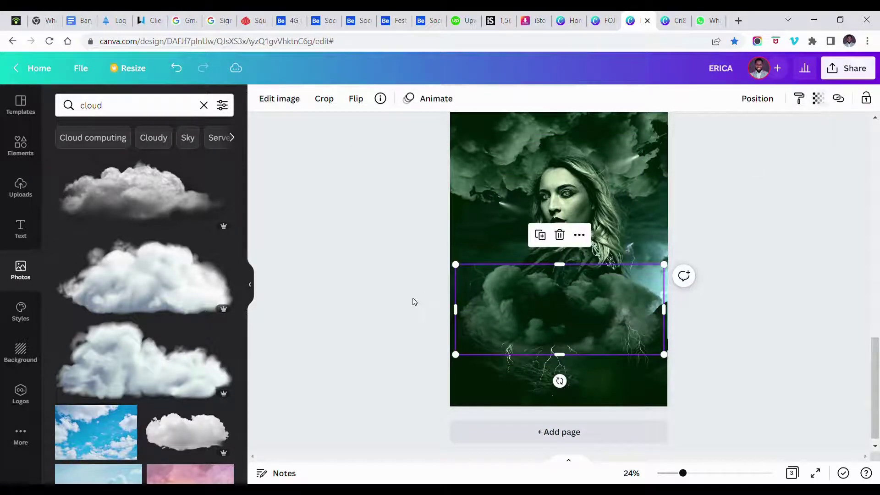
Shrink the flipped cloud to about two thirds of its width above the lightning bolts and set its transparency to 46
drag(463, 270, 526, 295)
drag(572, 320, 571, 311)
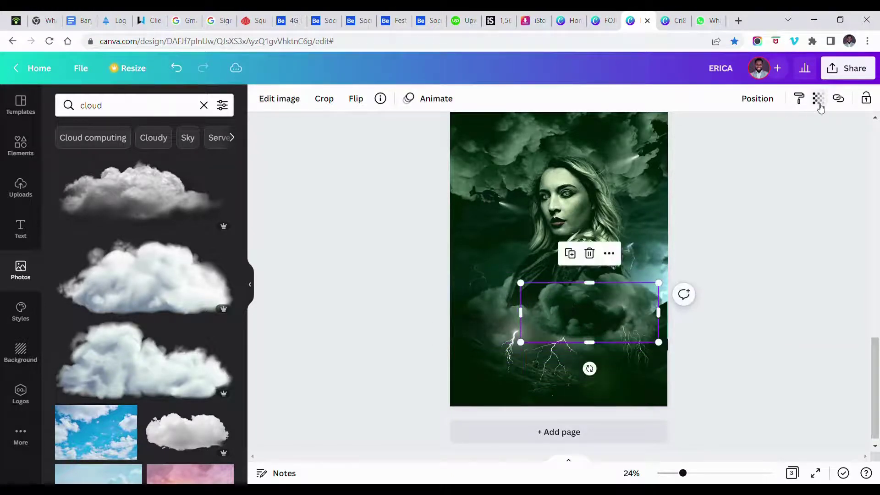
click(818, 98)
drag(781, 146, 753, 147)
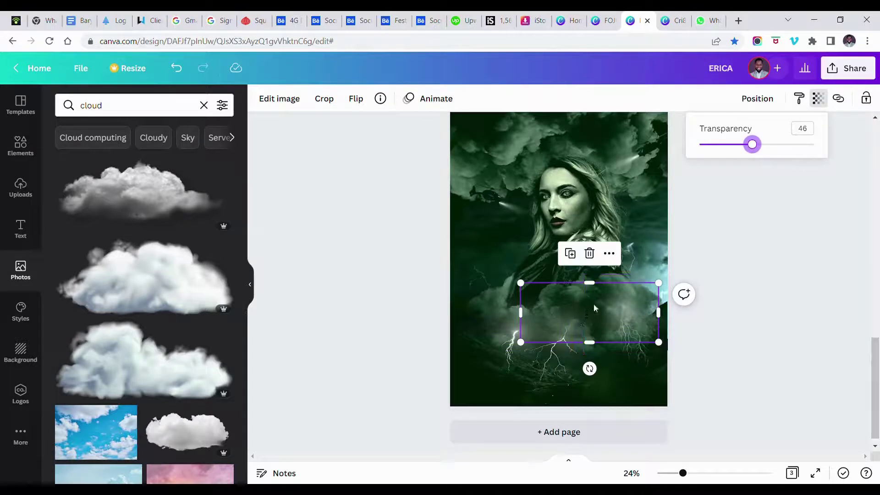
click(721, 329)
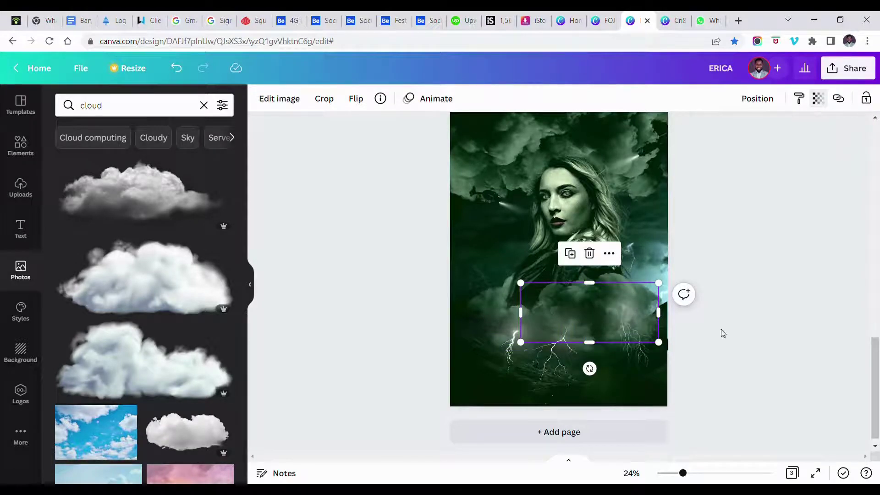
click(756, 338)
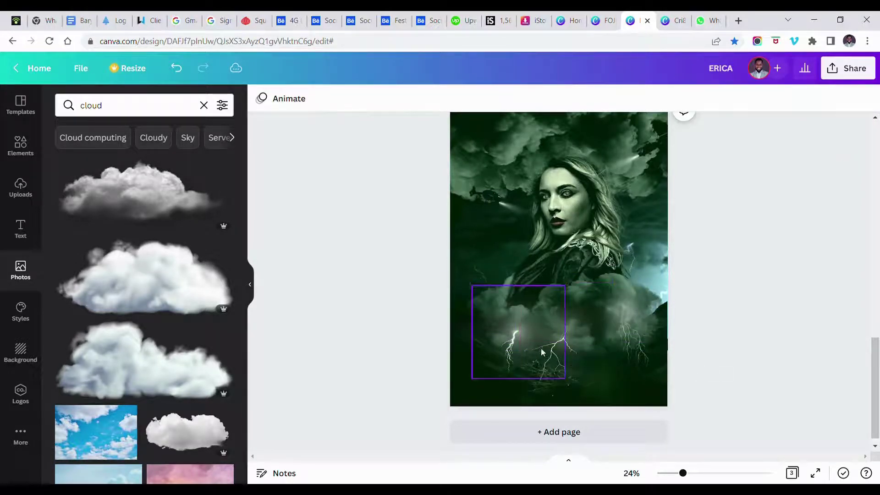
click(580, 359)
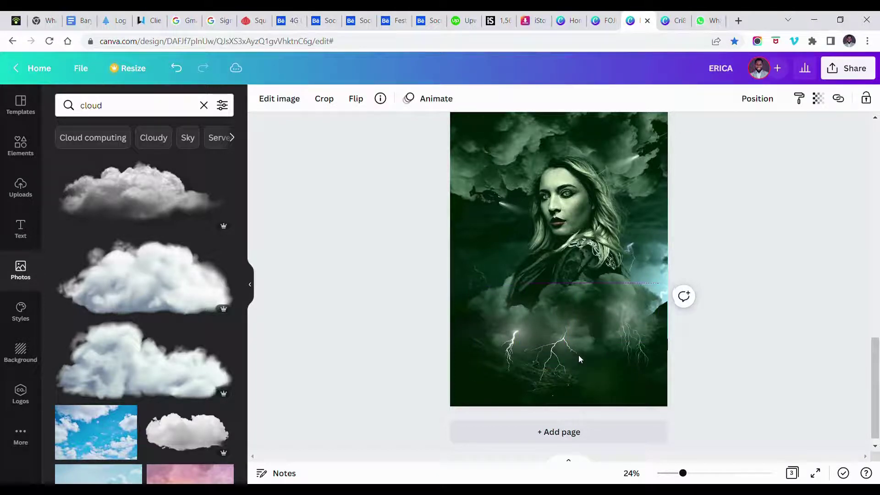
click(389, 262)
Search the graphic elements for "flare" and add the white lens flare with the diagonal streak to the poster
click(118, 107)
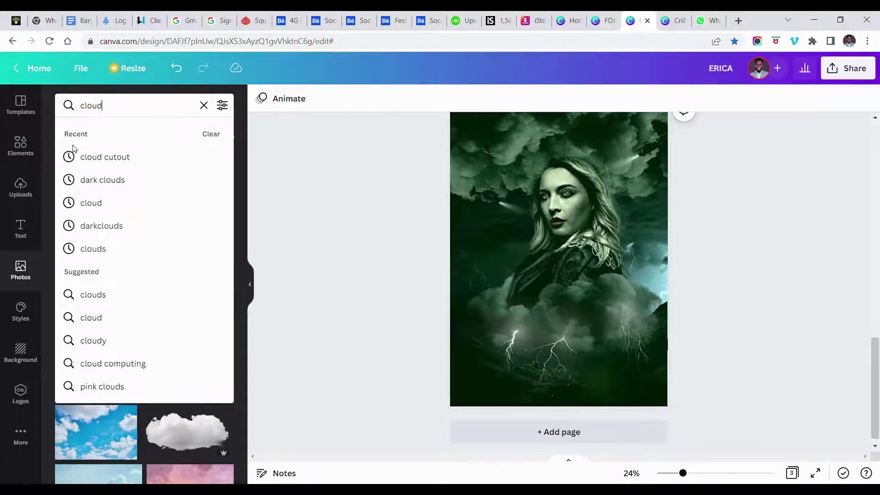
click(20, 146)
click(103, 106)
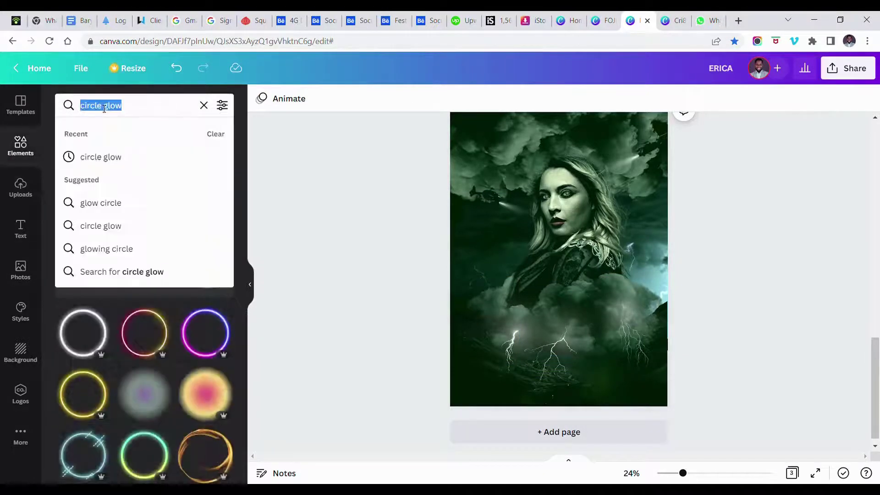
text(flare)
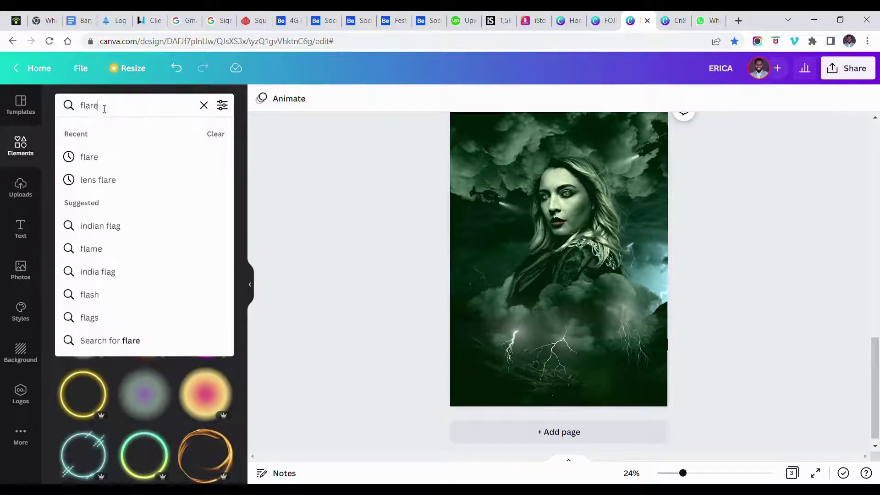
key(Return)
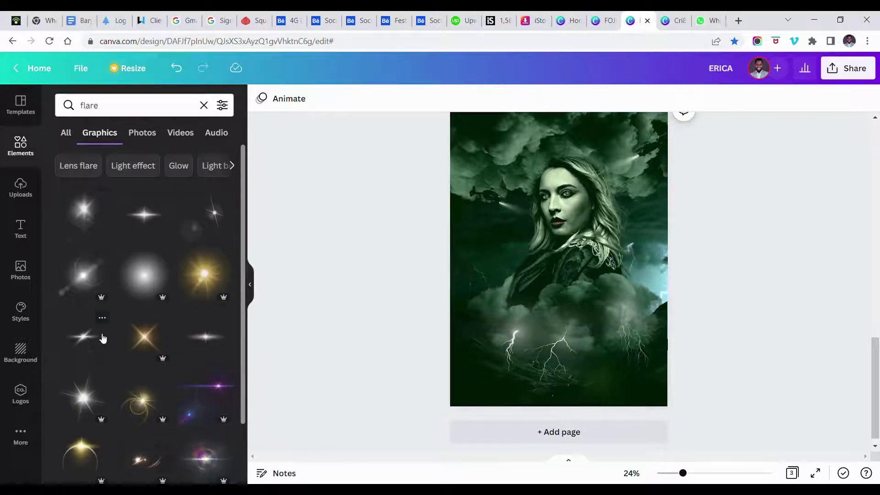
scroll(103, 338, down, 1)
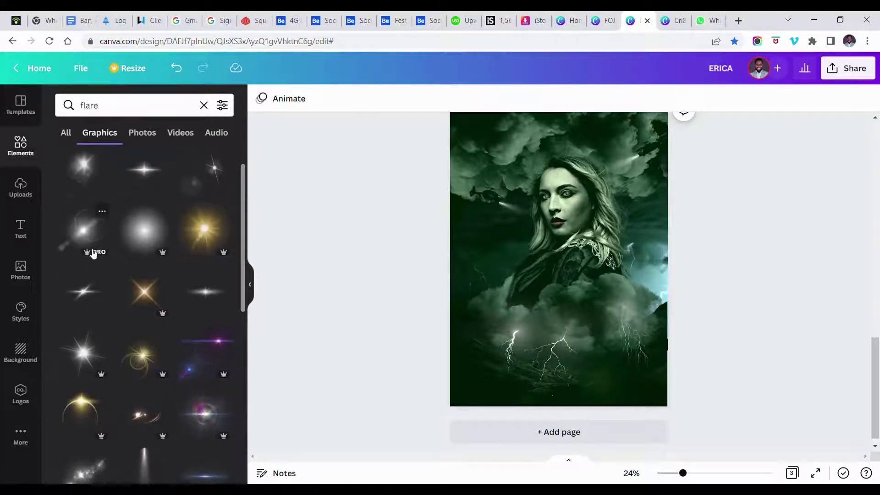
click(88, 234)
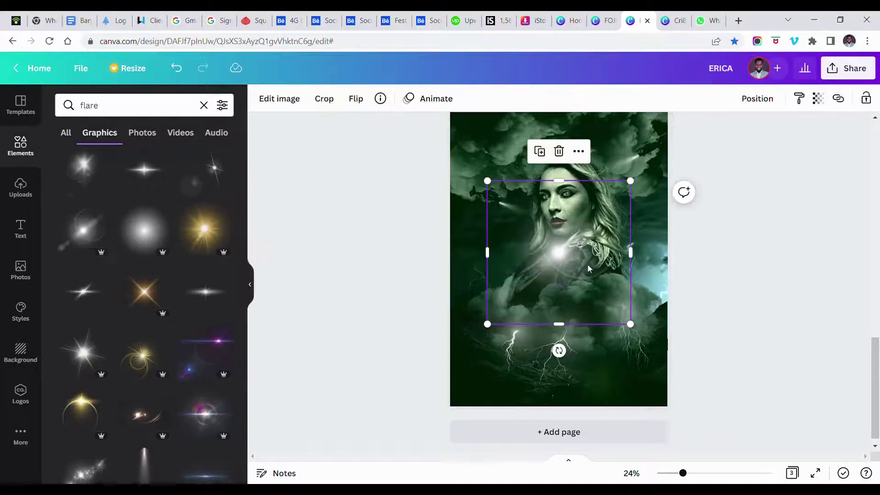
Move the flare down onto the clouds below the woman and rotate it slightly counterclockwise
drag(558, 290, 543, 303)
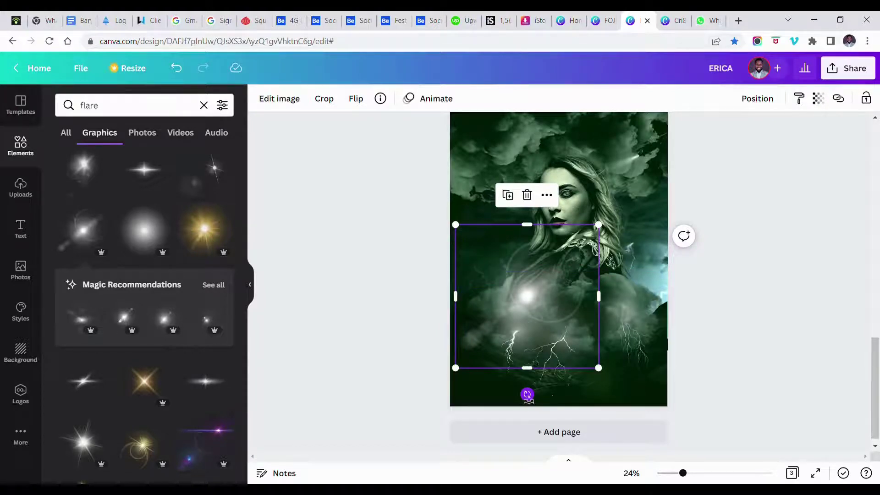
drag(527, 395, 553, 394)
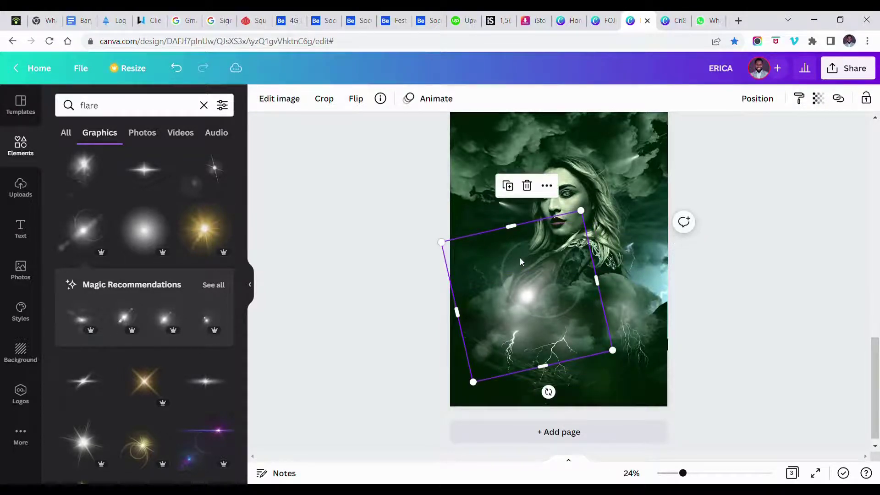
drag(535, 268, 541, 275)
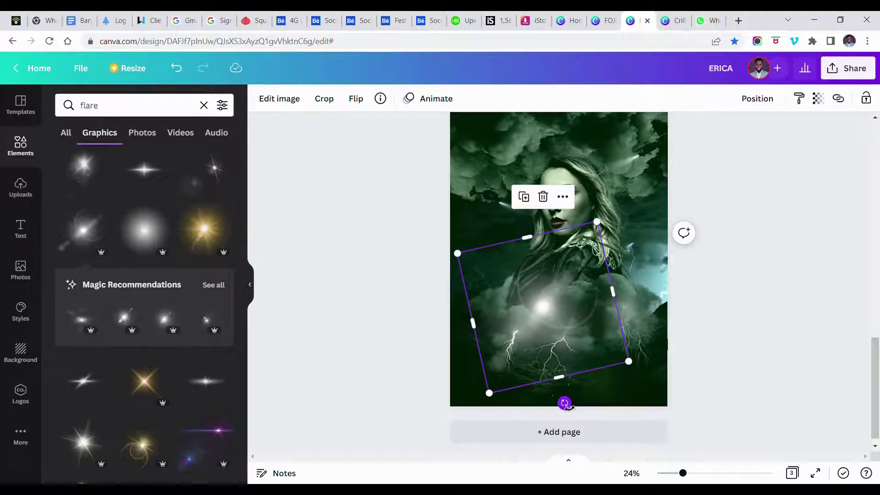
drag(566, 404, 573, 400)
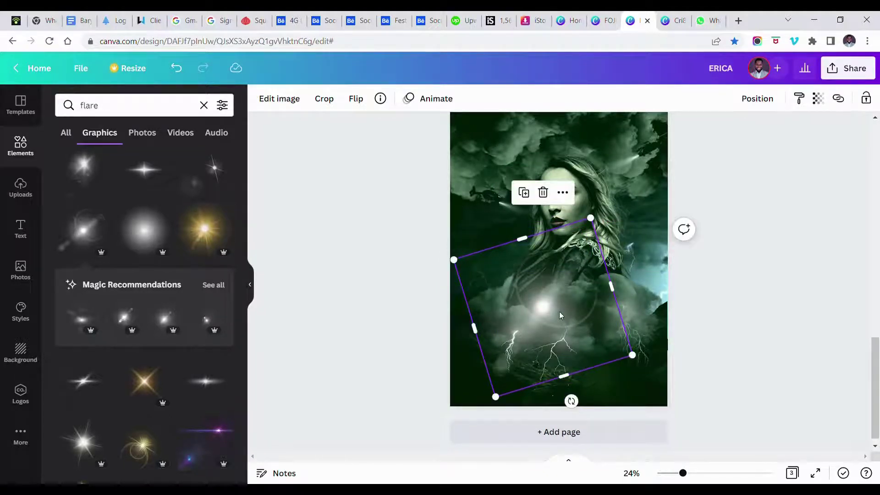
Send the flare behind the front clouds, so it glows from their upper edge, and shrink it very slightly
drag(561, 316, 554, 313)
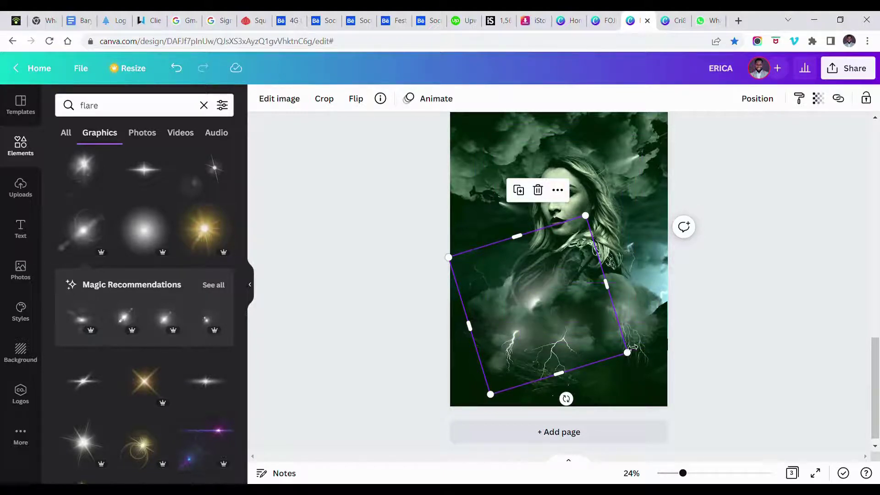
drag(651, 358, 632, 353)
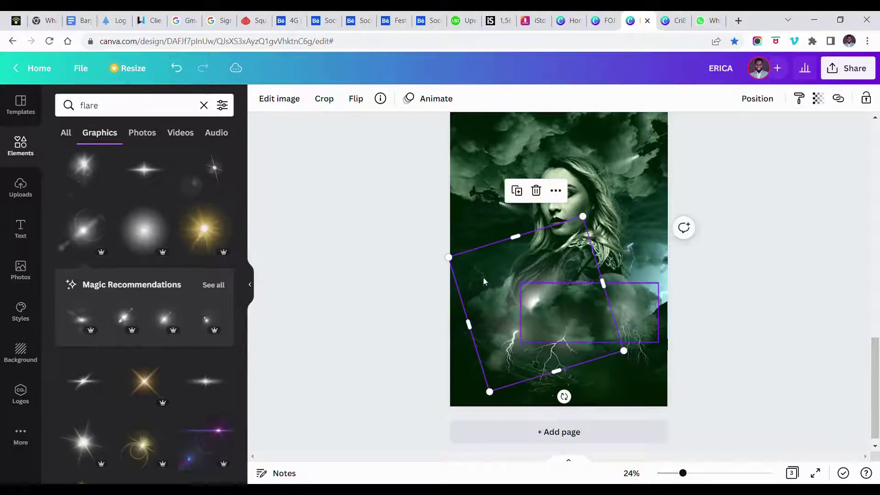
Set the flare's blur to 32 and lower its transparency value a little below 100
click(286, 99)
click(139, 207)
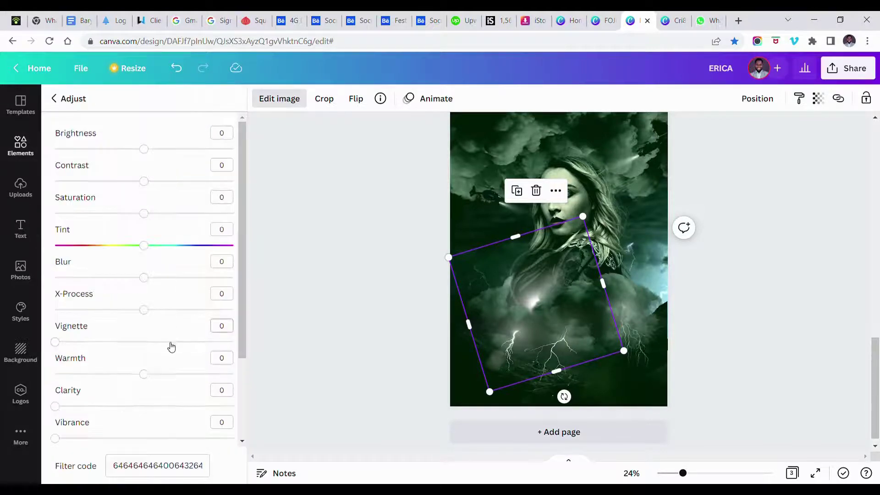
drag(160, 281, 177, 281)
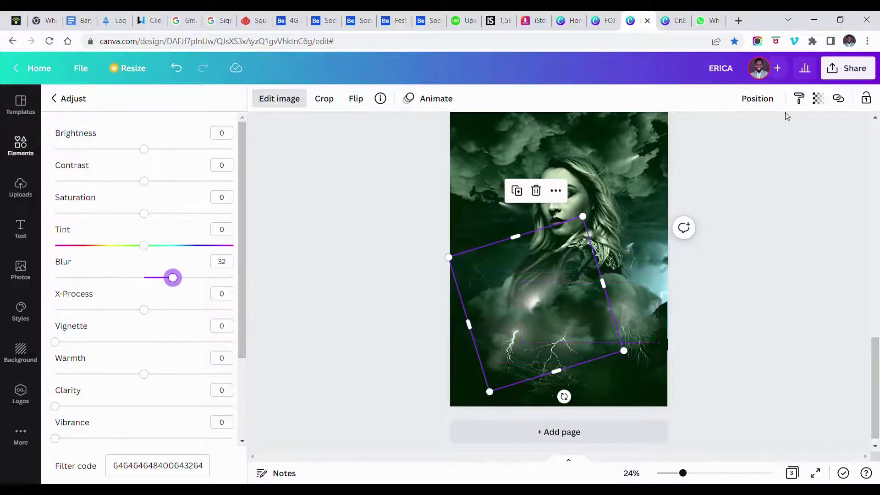
click(818, 98)
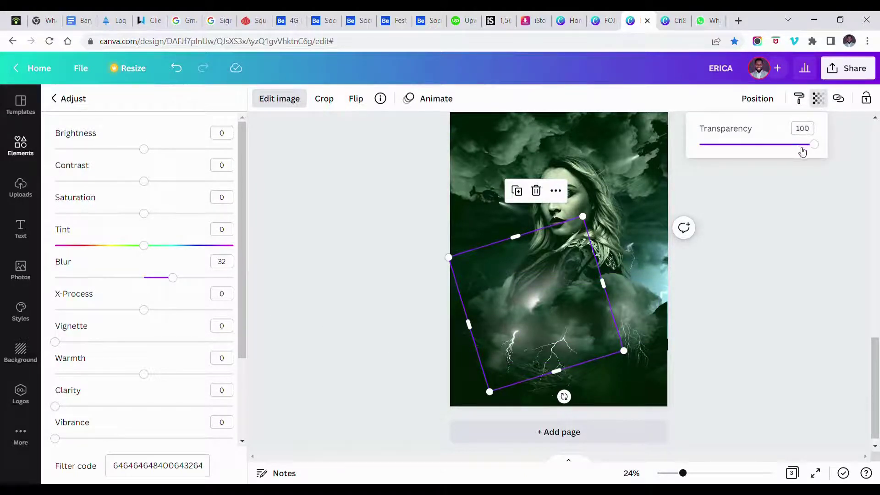
drag(807, 148, 788, 149)
click(770, 256)
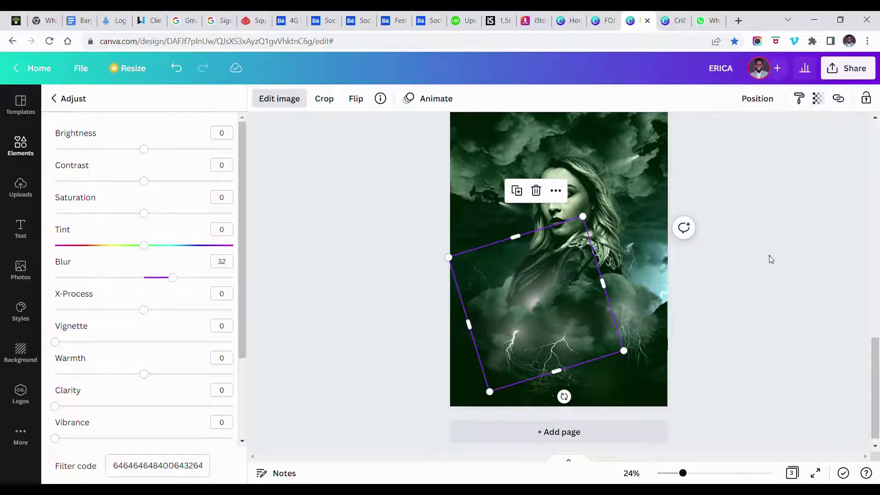
click(733, 275)
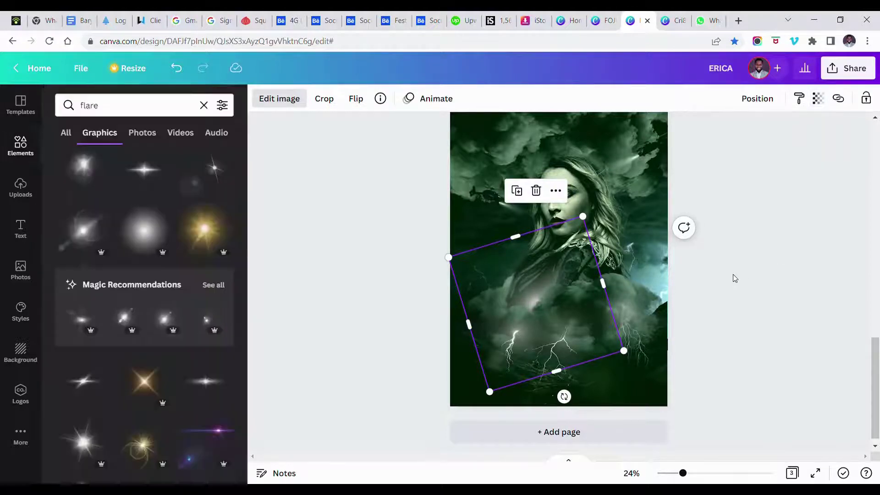
Add the round soft white flare to the poster, enlarge it and place it behind the front clouds below the woman's shoulder
click(168, 223)
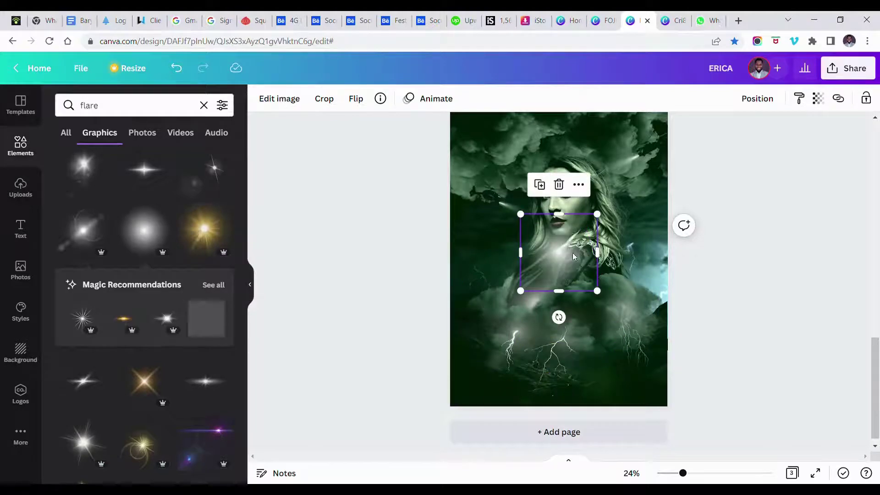
drag(573, 252, 587, 293)
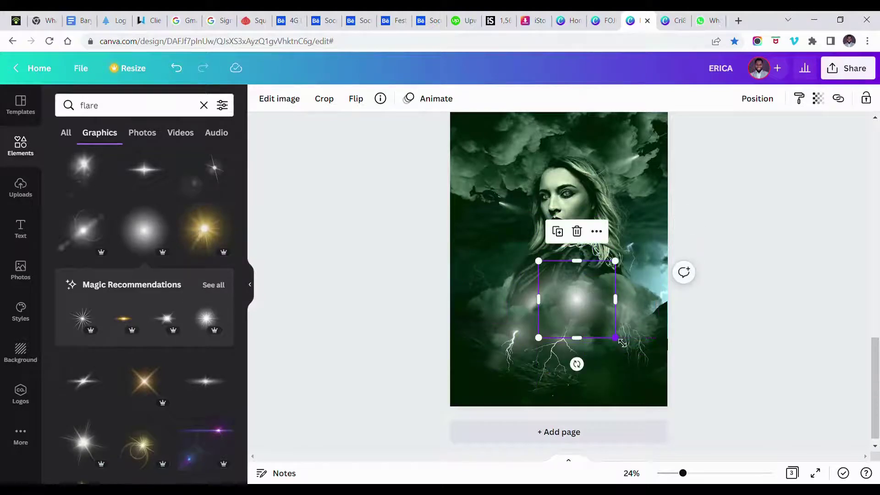
drag(616, 338, 656, 378)
drag(612, 321, 608, 299)
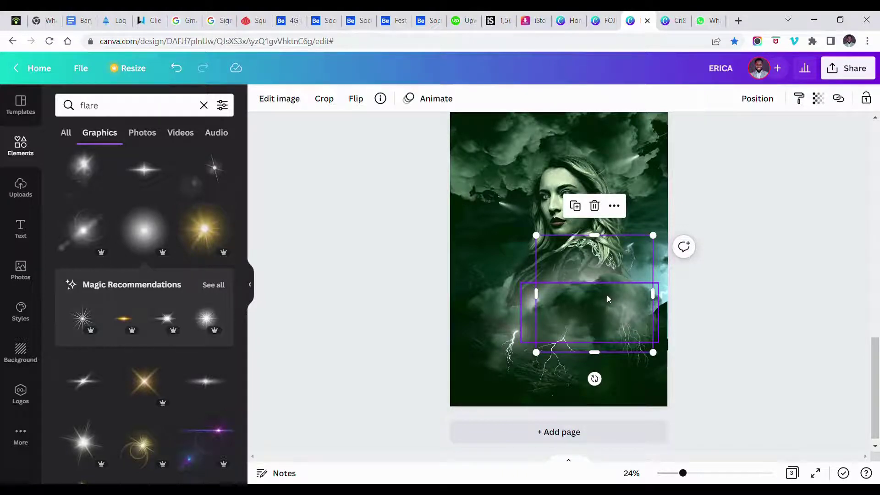
Search the graphic elements for "blur", add the orange round blur and recolour it with the first document green
click(118, 108)
double_click(118, 108)
text(blu)
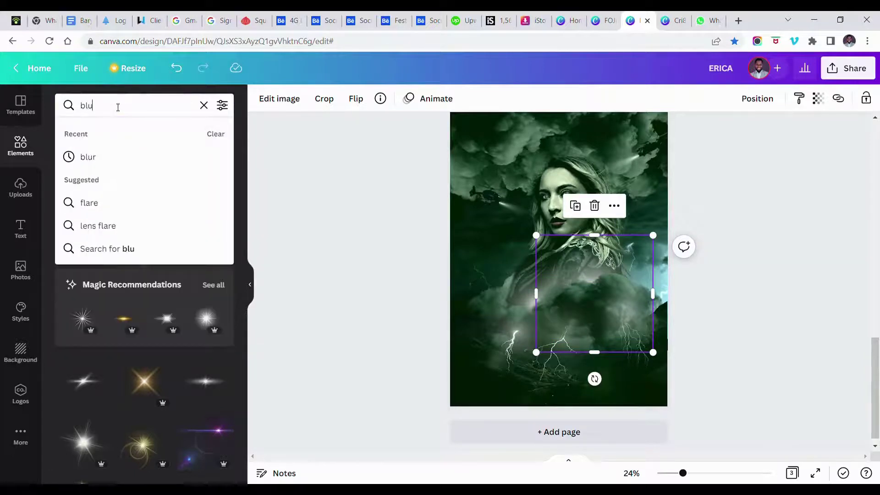
text(r)
key(Return)
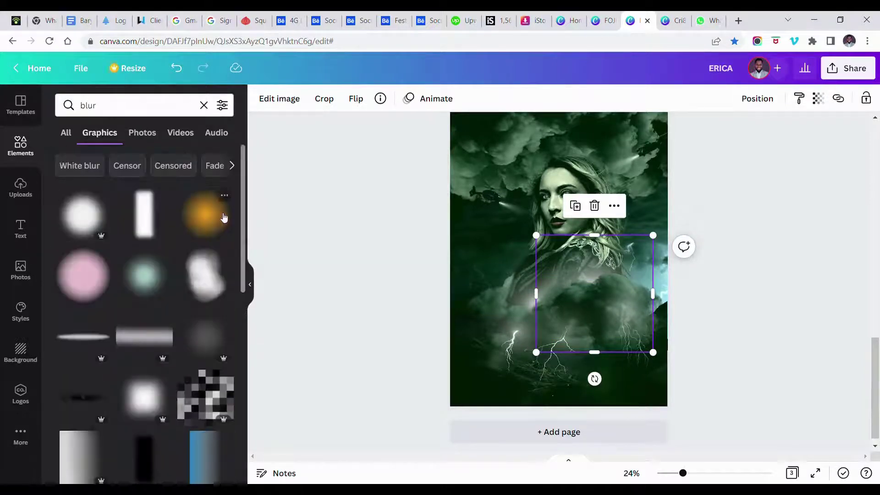
click(223, 217)
click(261, 99)
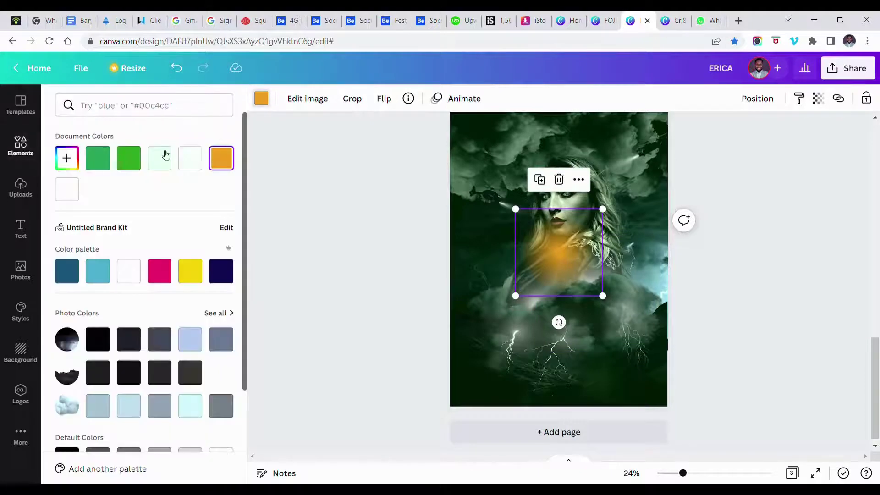
click(97, 158)
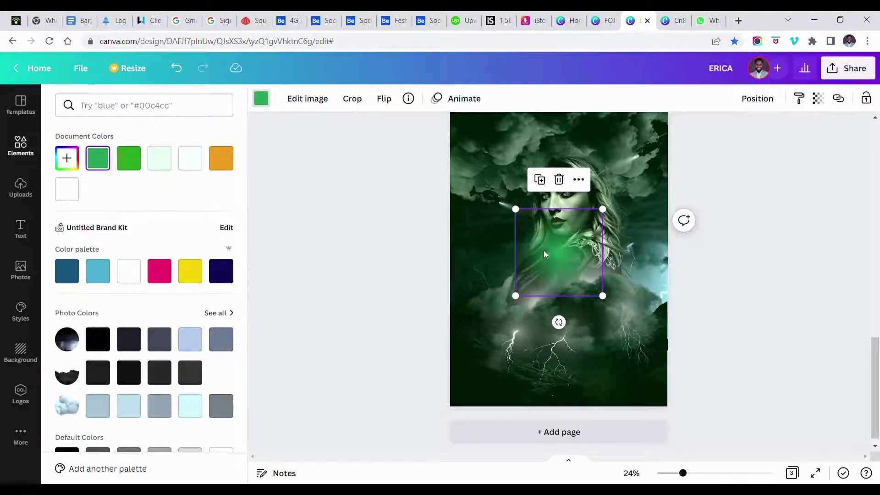
Move the green blur onto the woman's shoulder above the clouds and enlarge it slightly
drag(545, 253, 588, 275)
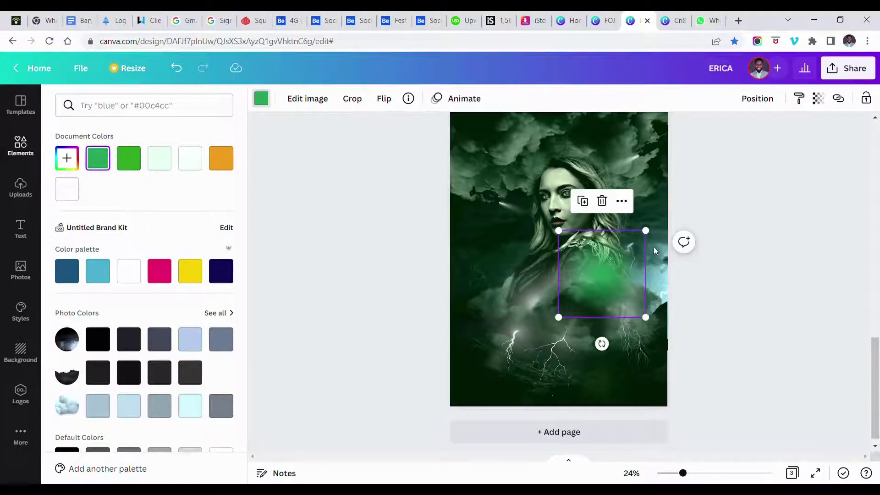
drag(653, 238, 670, 215)
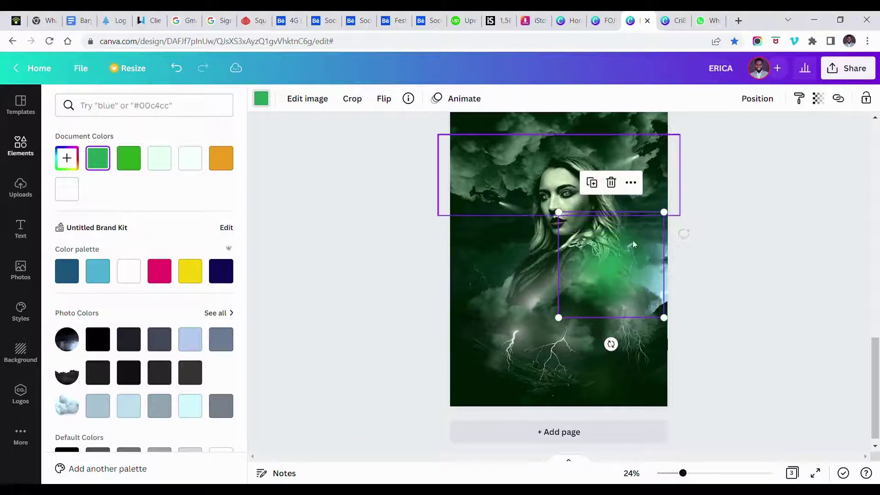
drag(630, 257, 610, 266)
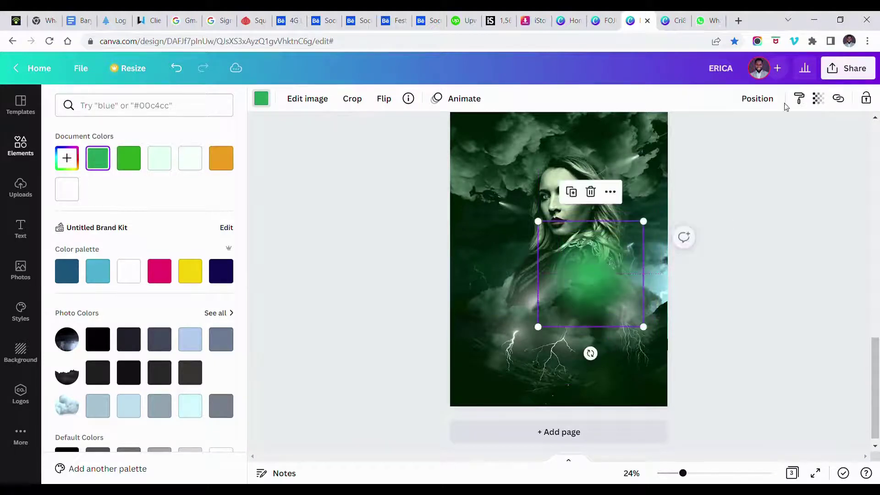
Set the green blur's transparency to 48 and send it behind the front clouds
click(819, 99)
drag(778, 149, 754, 145)
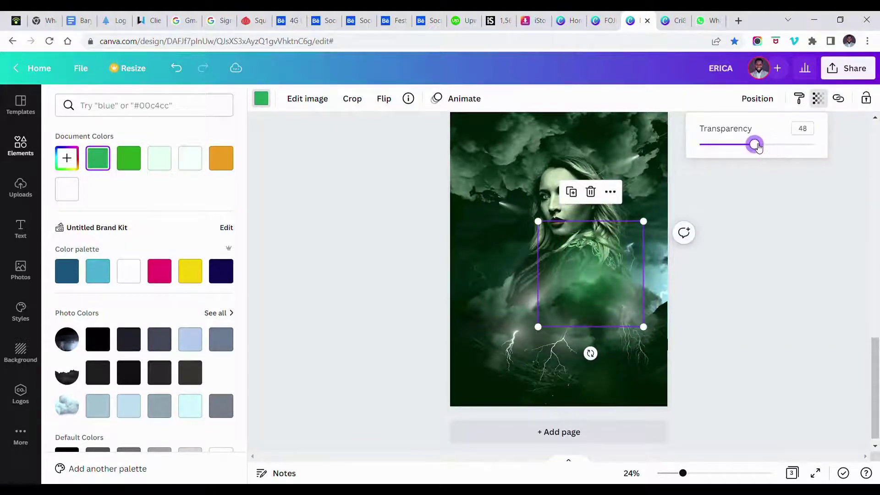
click(619, 274)
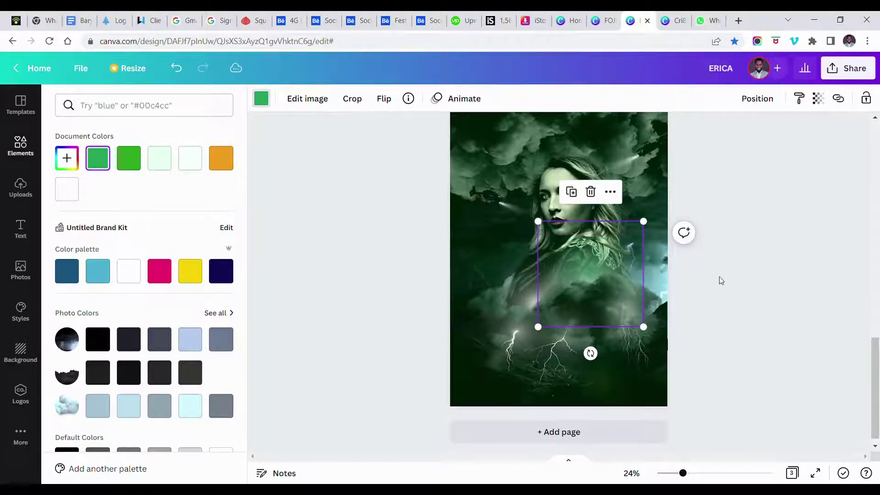
key(Escape)
click(731, 285)
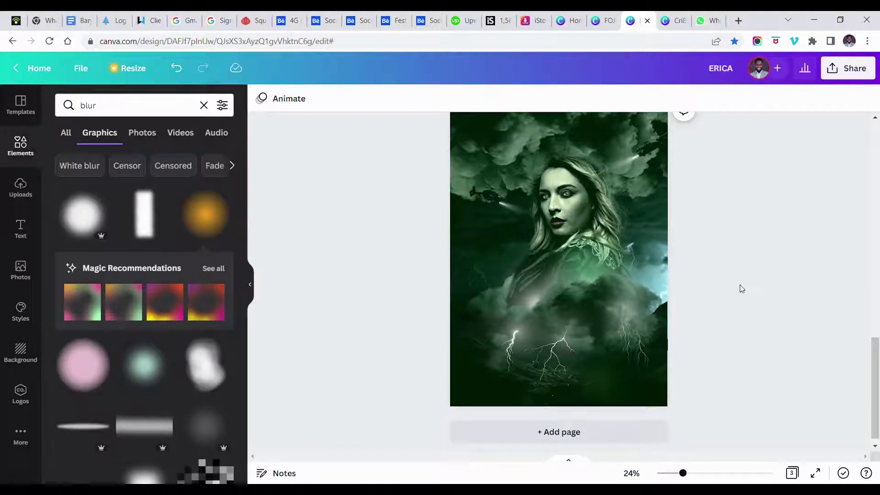
Set the transparency of the large rotated white flare over the lower clouds to 64
scroll(602, 310, up, 1)
scroll(602, 308, down, 3)
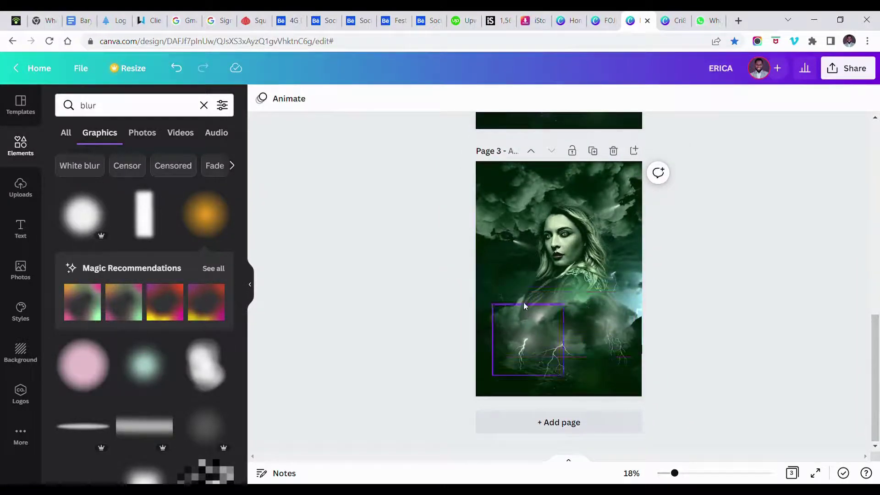
click(534, 289)
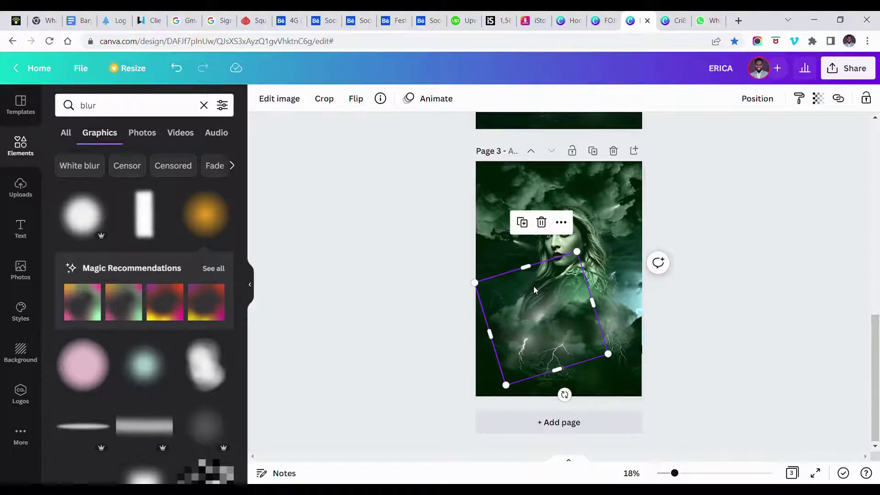
double_click(534, 290)
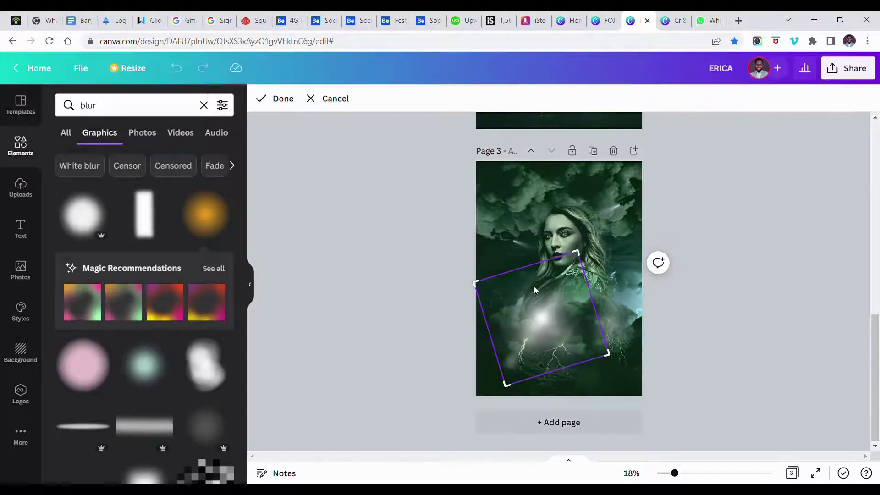
click(679, 214)
click(819, 98)
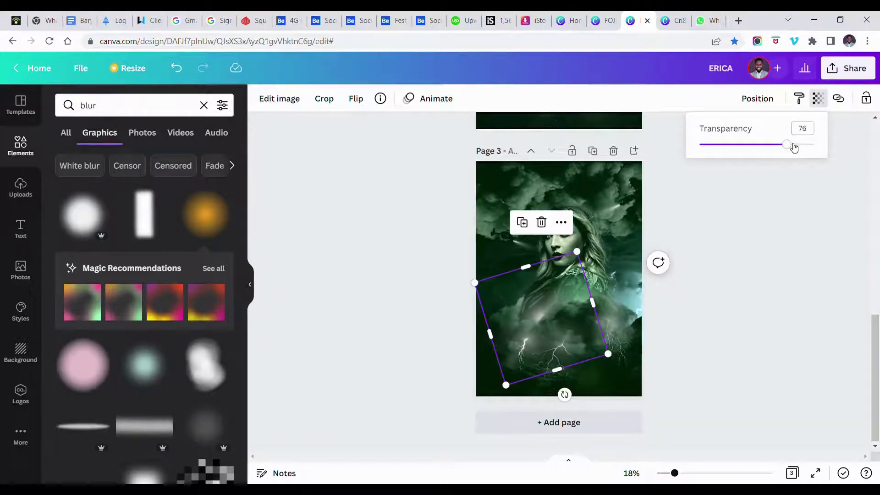
drag(792, 145, 774, 146)
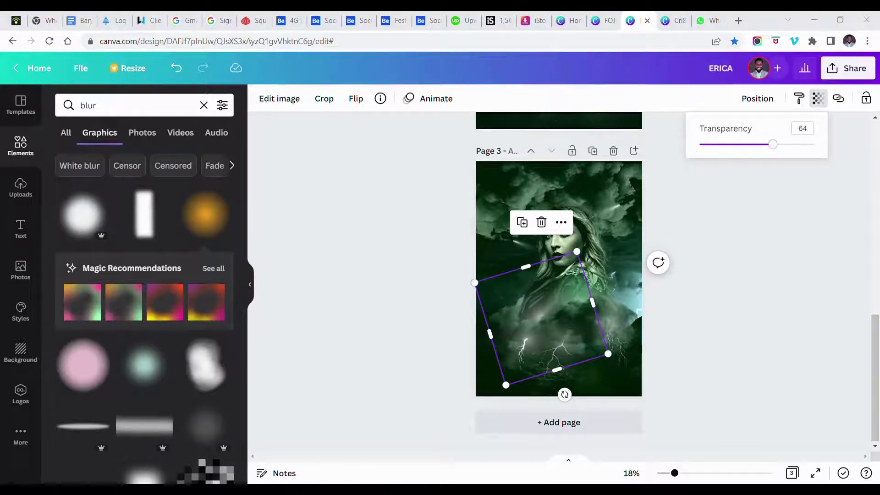
key(alt+Tab)
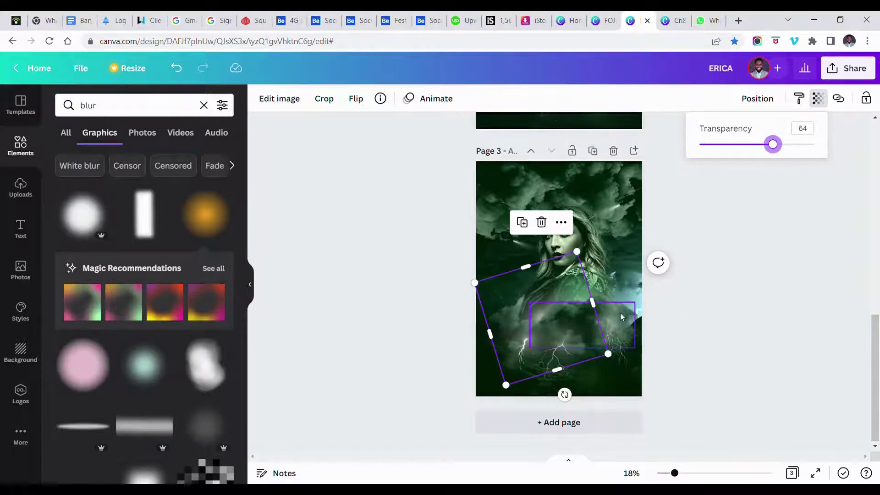
key(Escape)
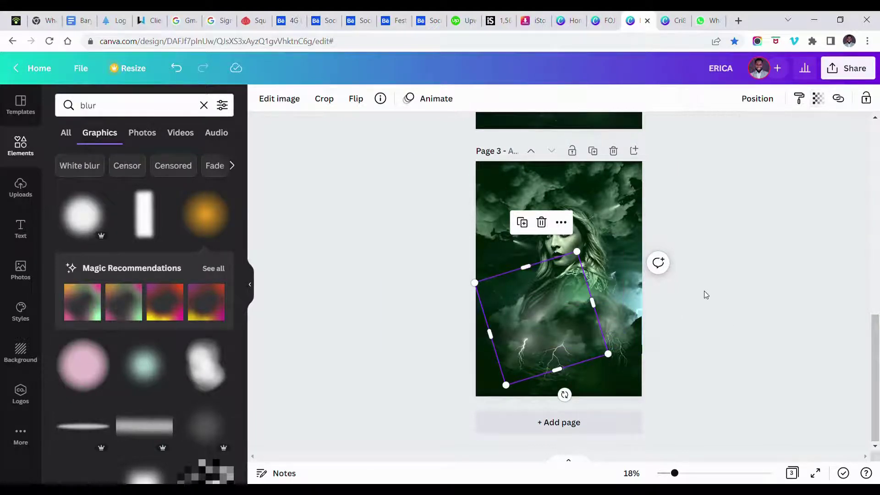
click(698, 221)
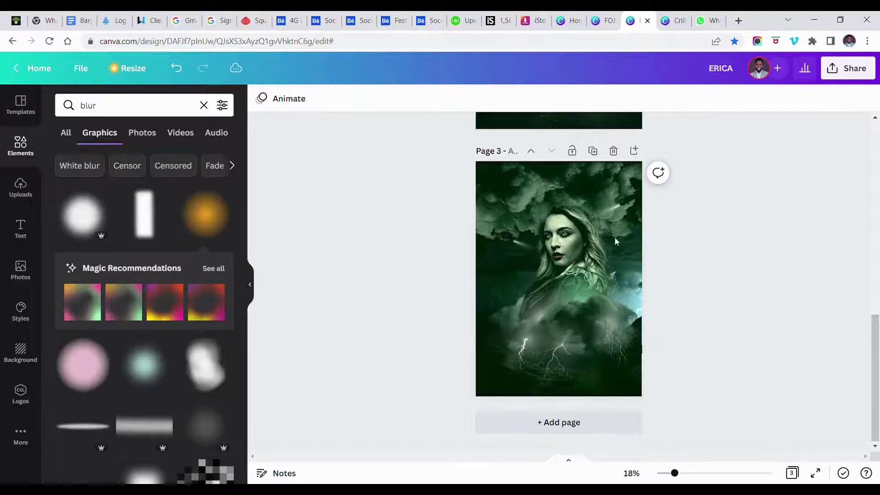
Duplicate the wide upper cloud on page 3, move the copy over the lightning bolts and flip it vertically
scroll(629, 228, up, 2)
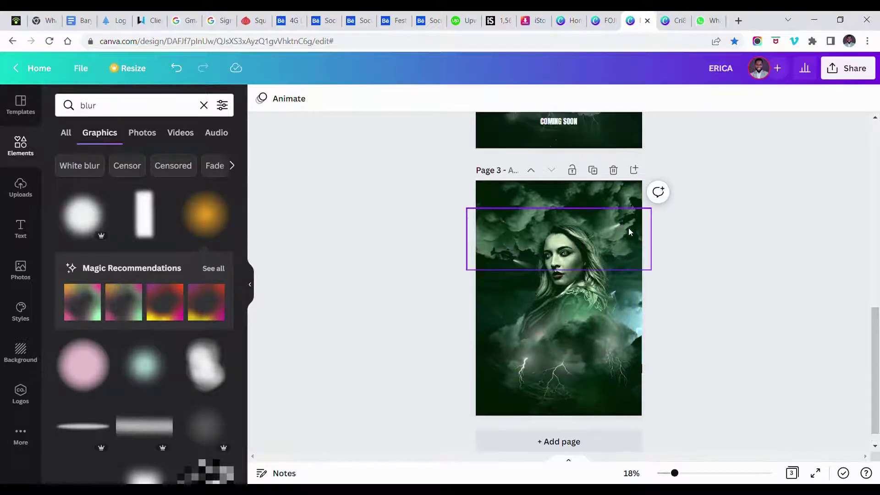
scroll(628, 227, up, 3)
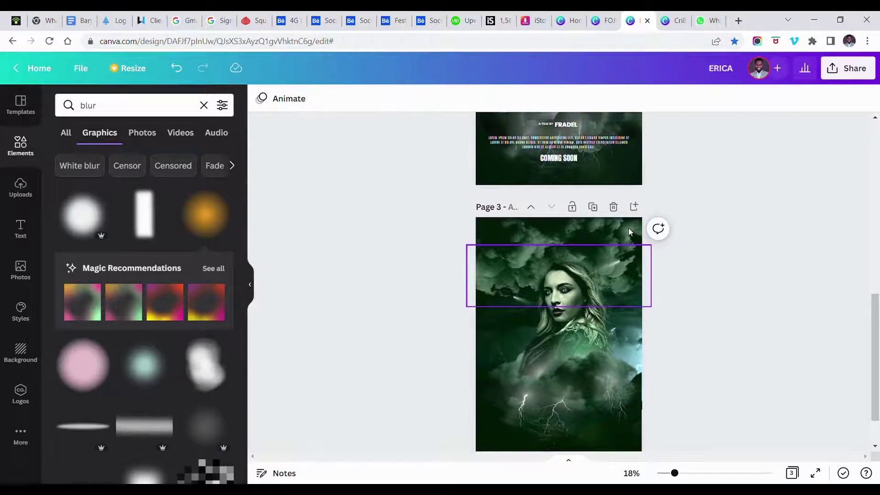
scroll(628, 228, down, 5)
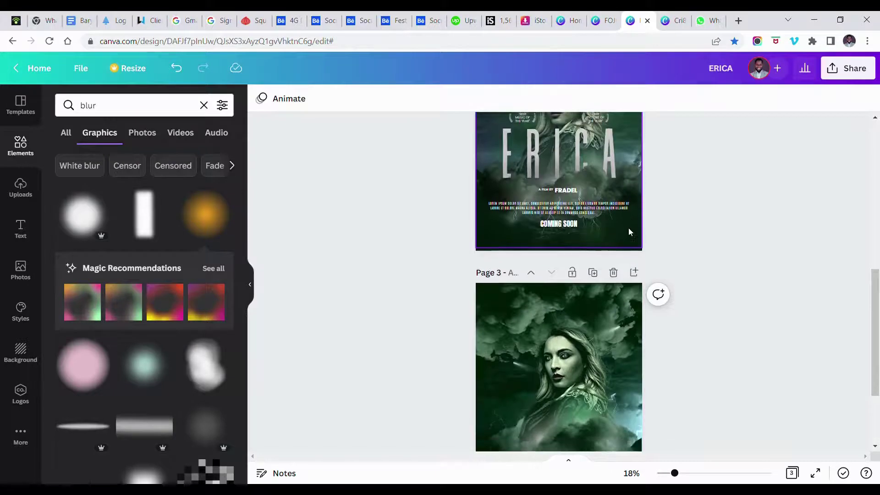
click(482, 231)
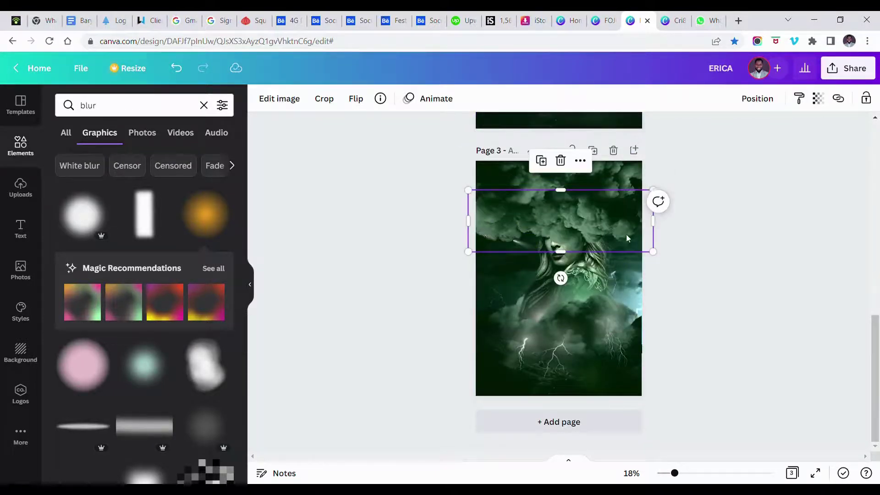
drag(628, 237, 638, 372)
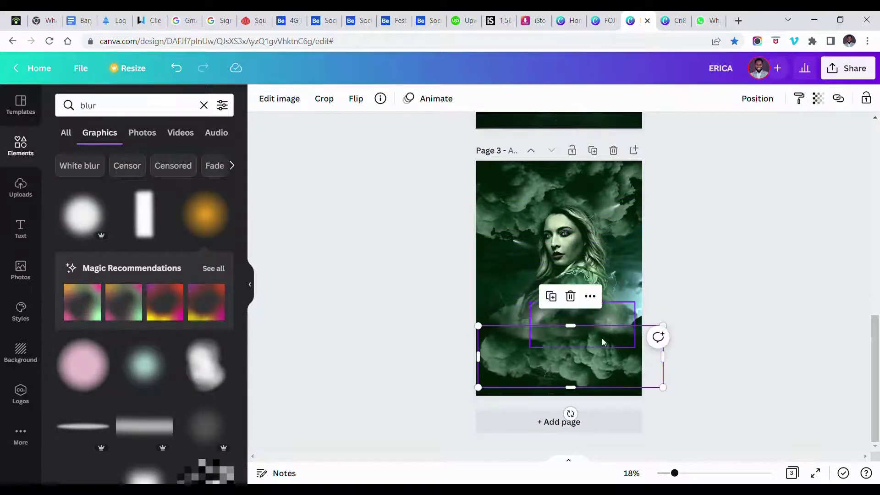
click(355, 99)
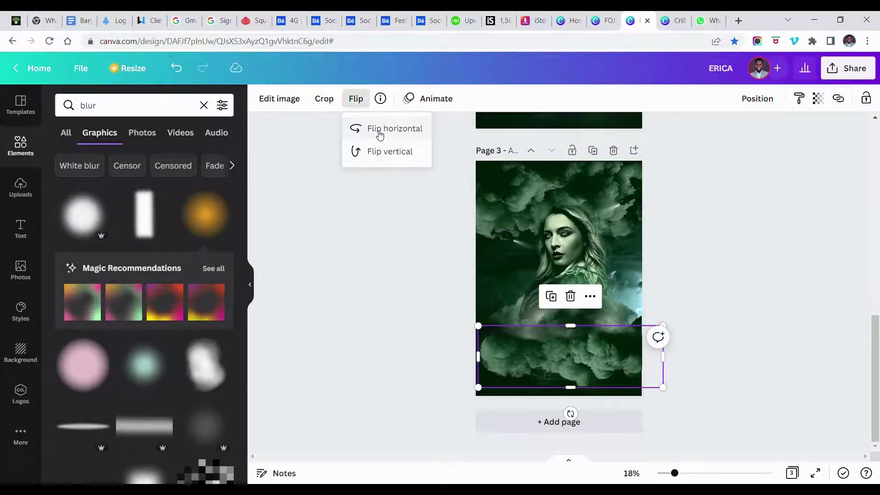
click(381, 151)
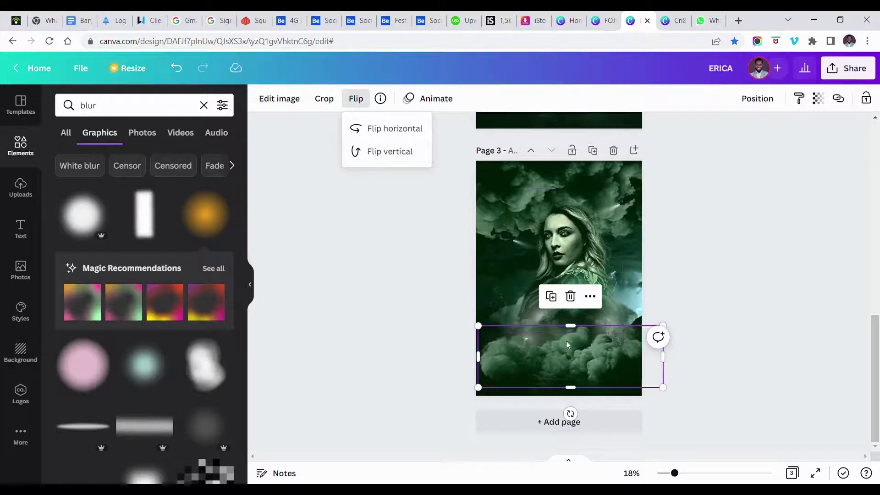
Move the flipped cloud copy up below the woman and send it behind the front clouds
drag(577, 354, 572, 317)
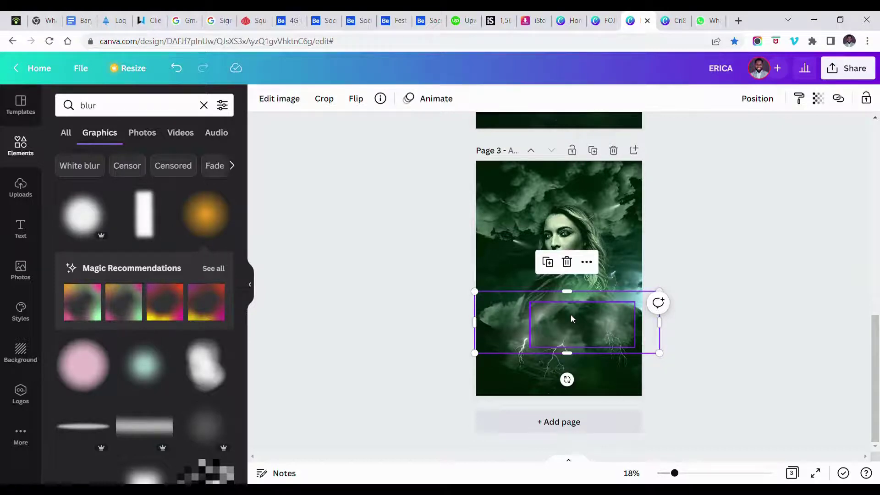
key(Escape)
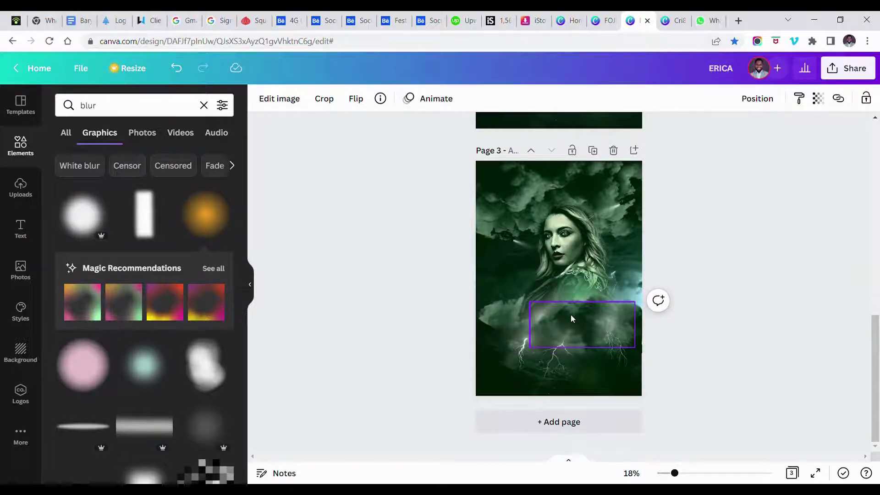
click(572, 318)
key(Escape)
click(571, 318)
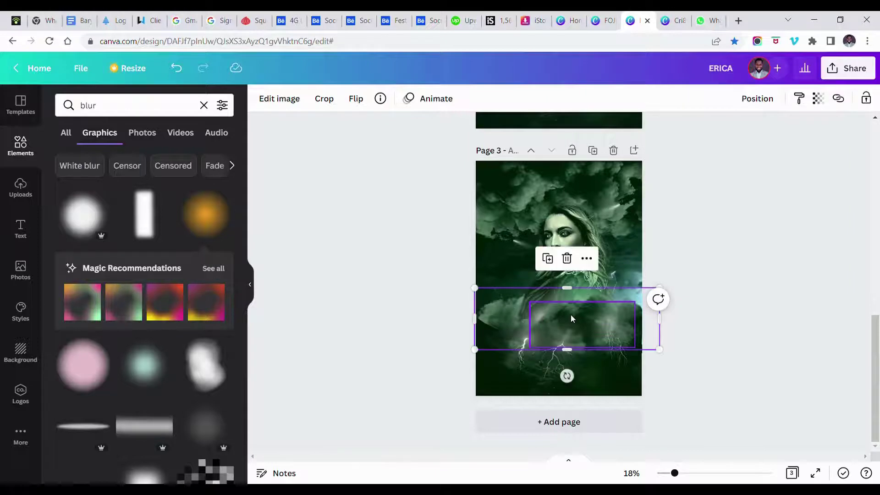
Flip the wide cloud copy behind the front clouds horizontally
click(357, 99)
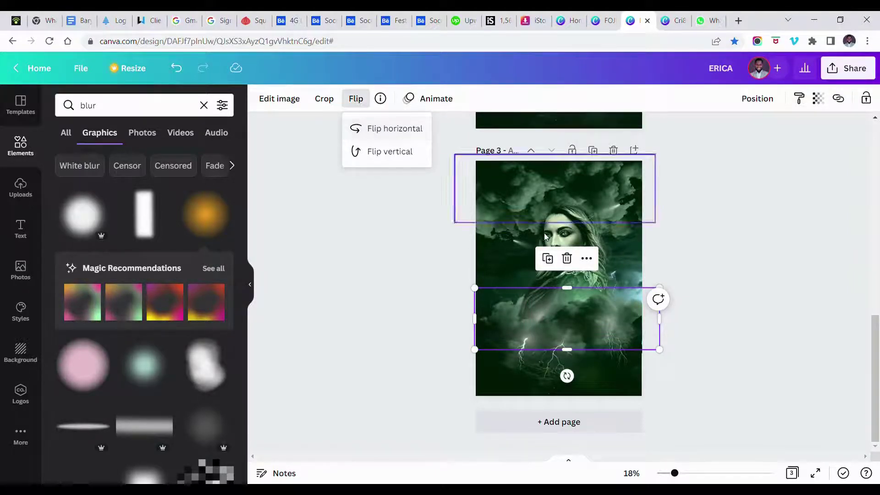
click(654, 337)
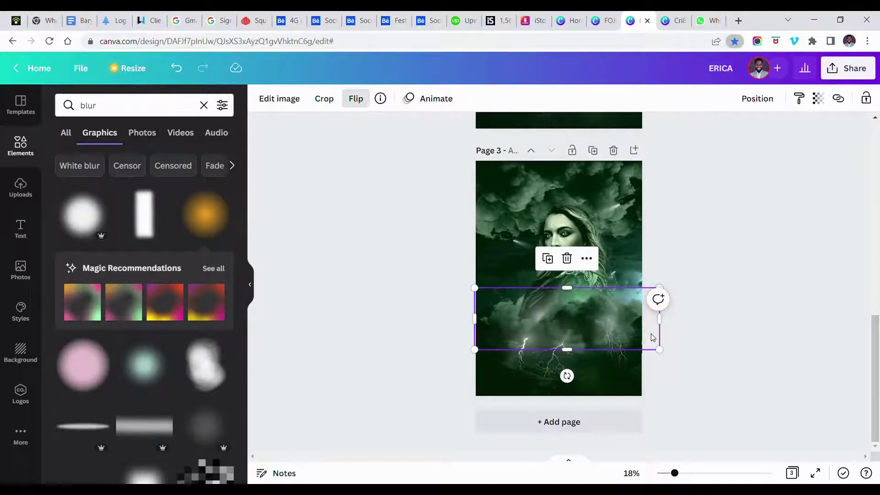
click(654, 338)
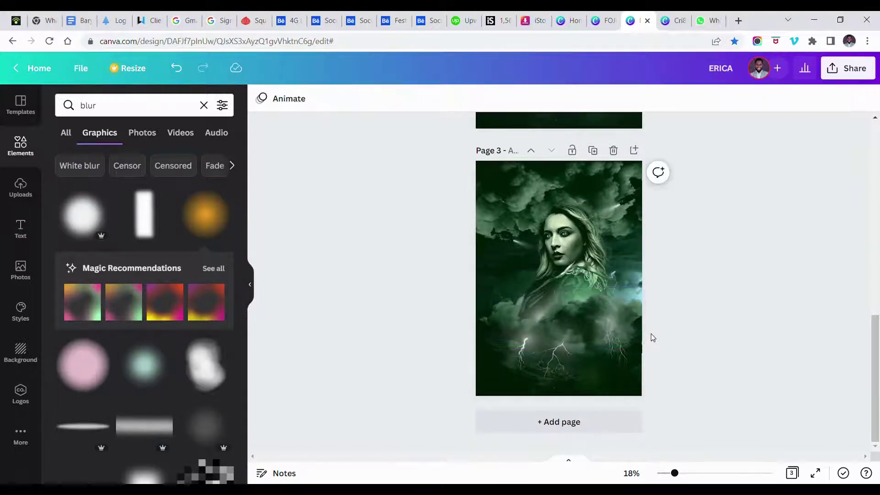
click(651, 318)
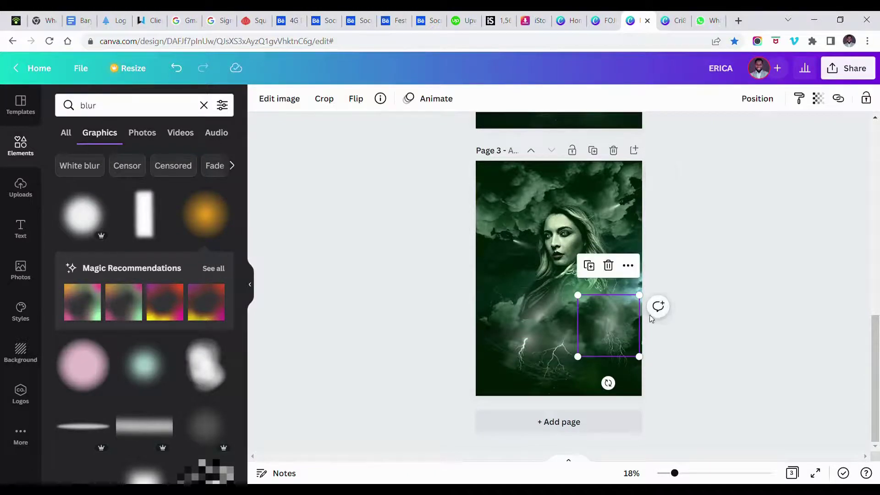
click(656, 316)
click(662, 266)
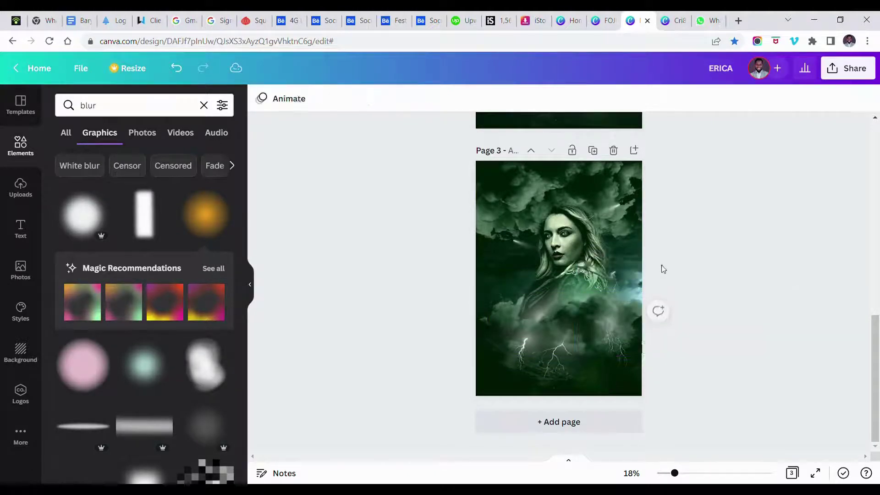
click(648, 310)
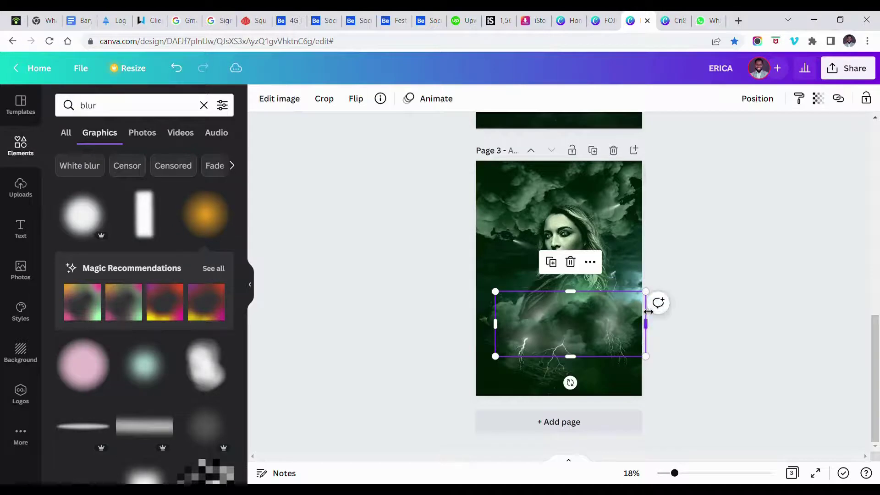
drag(642, 308, 643, 309)
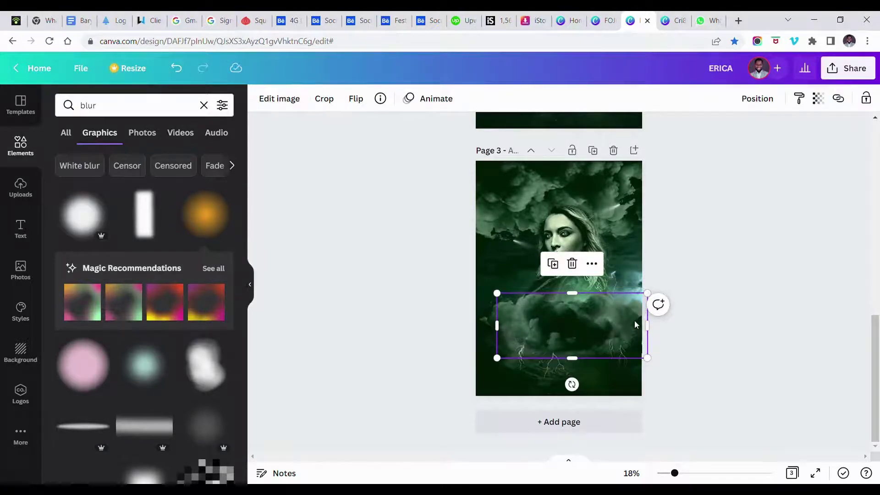
key(ctrl+z)
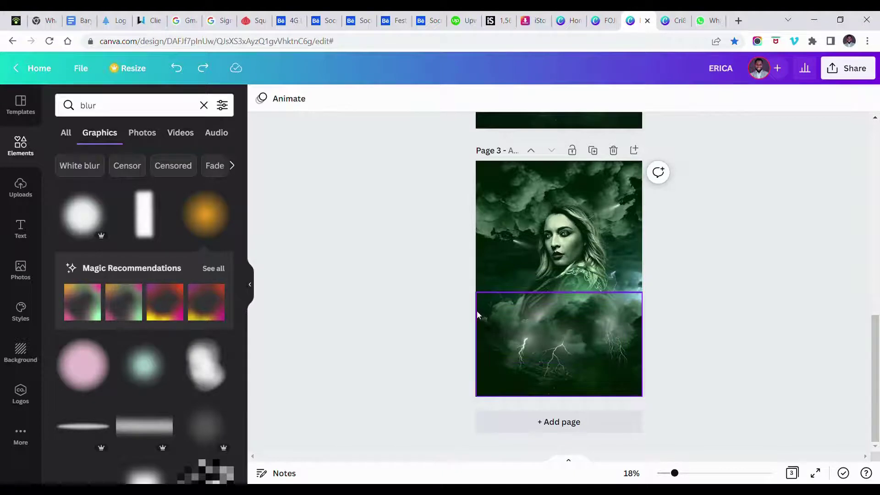
click(478, 315)
click(484, 318)
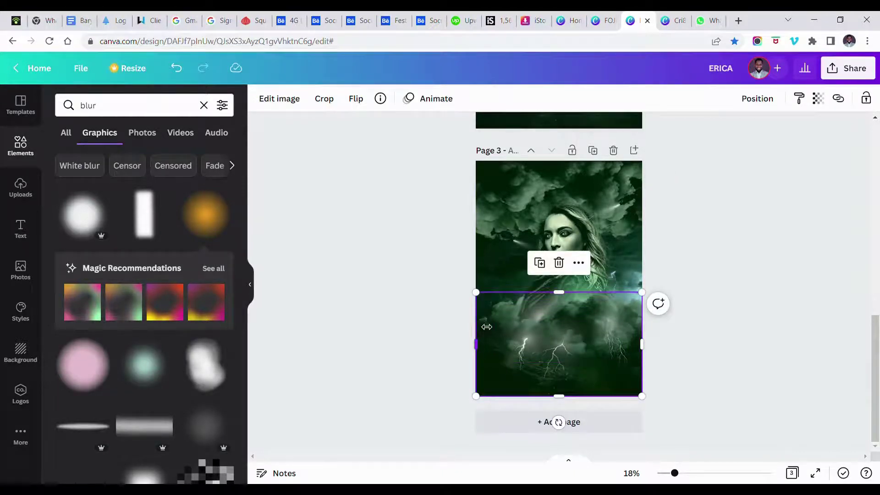
click(481, 324)
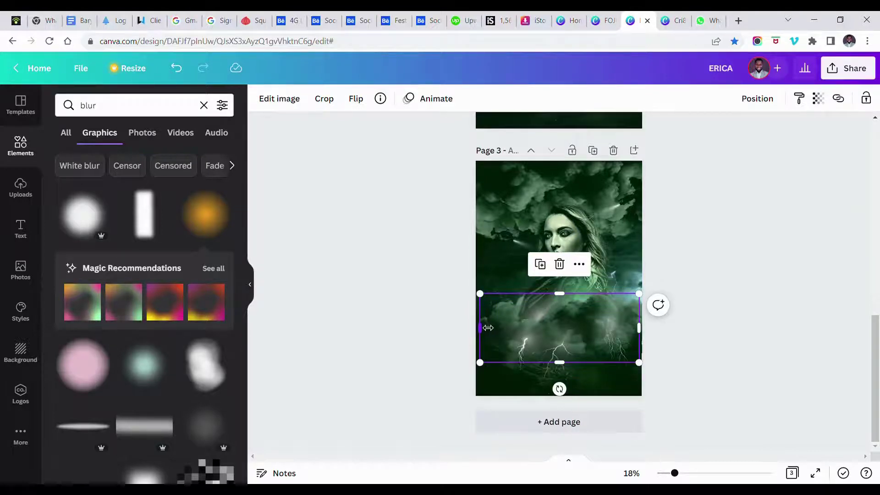
drag(613, 336, 614, 373)
key(ctrl+z)
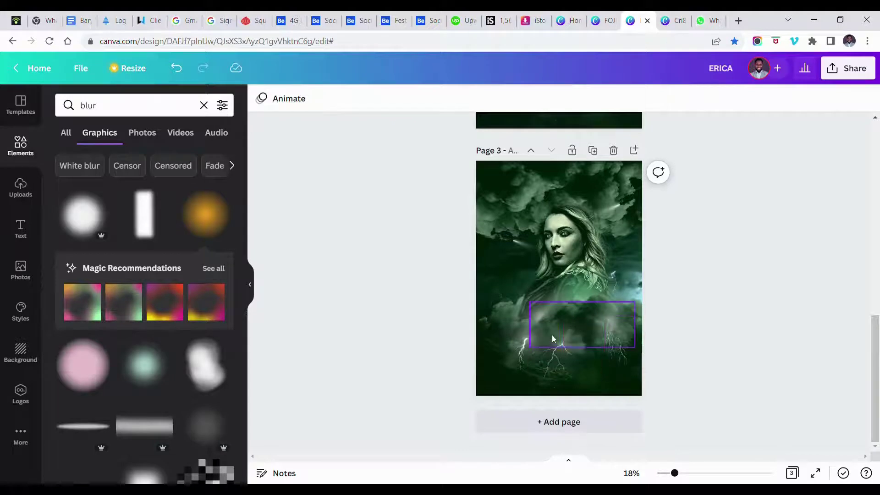
key(ctrl+z)
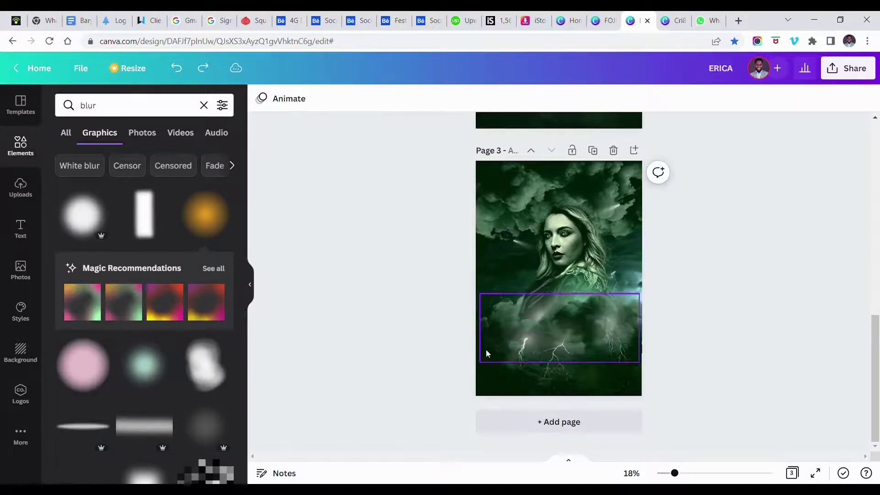
Place the wide upper cloud across the lower lightning area below the woman and layer it behind the bolts
click(480, 230)
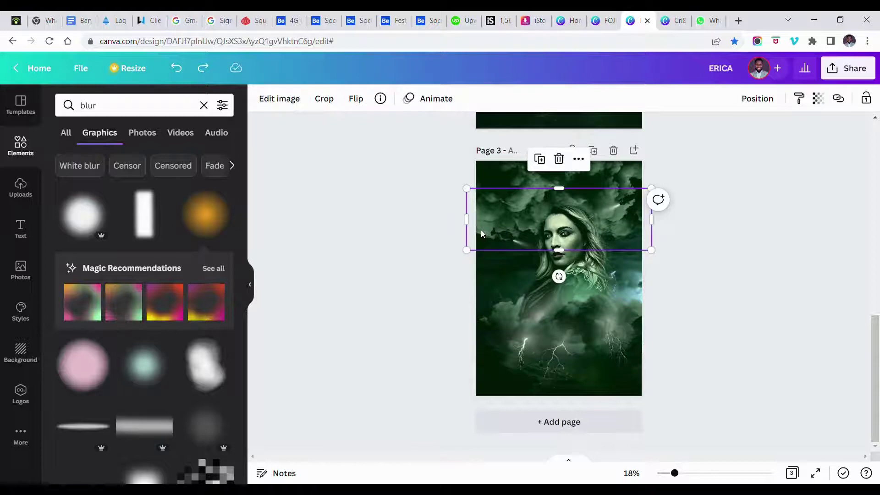
drag(480, 230, 490, 356)
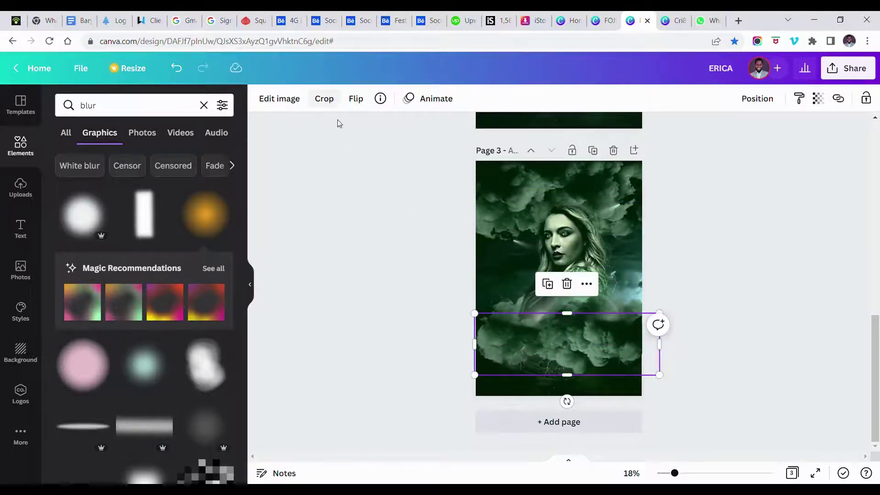
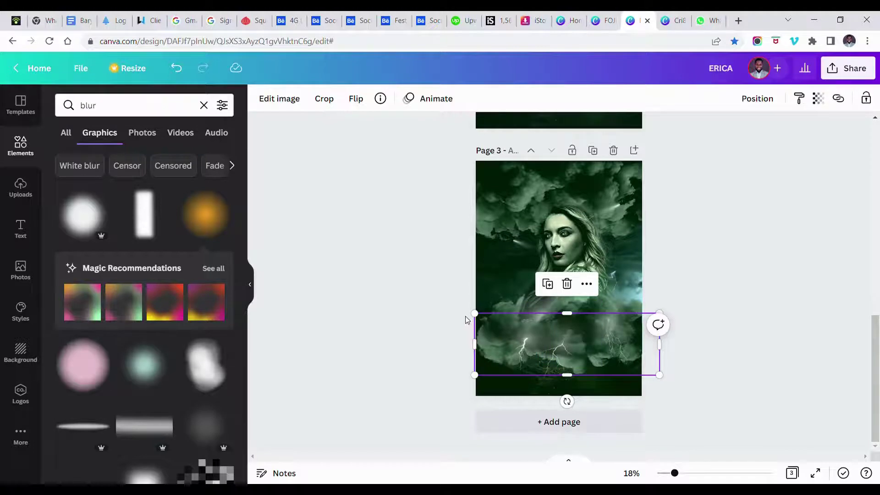
drag(653, 342, 657, 345)
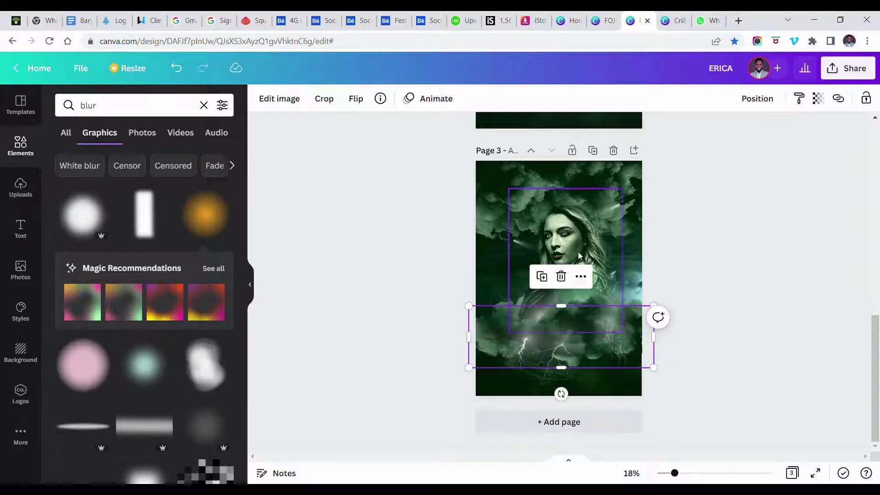
Set the transparency of the wide cloud behind the lightning bolts to 88
click(818, 98)
drag(808, 144, 804, 150)
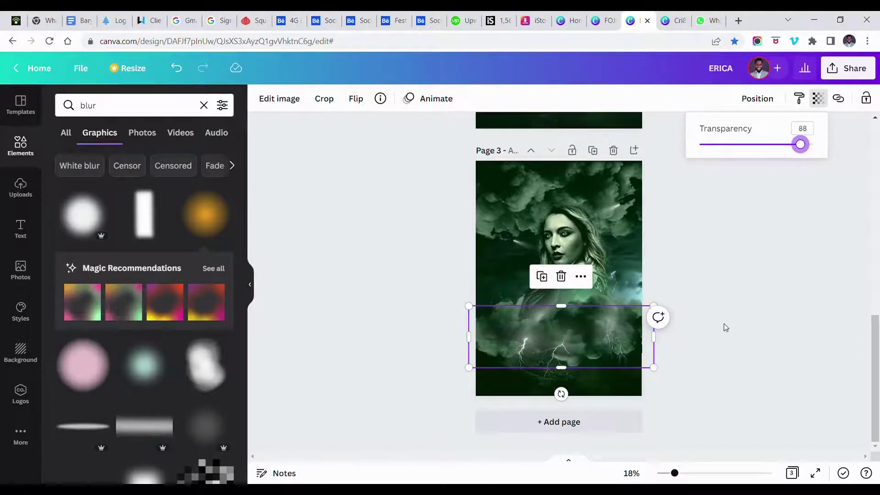
click(726, 359)
click(726, 359)
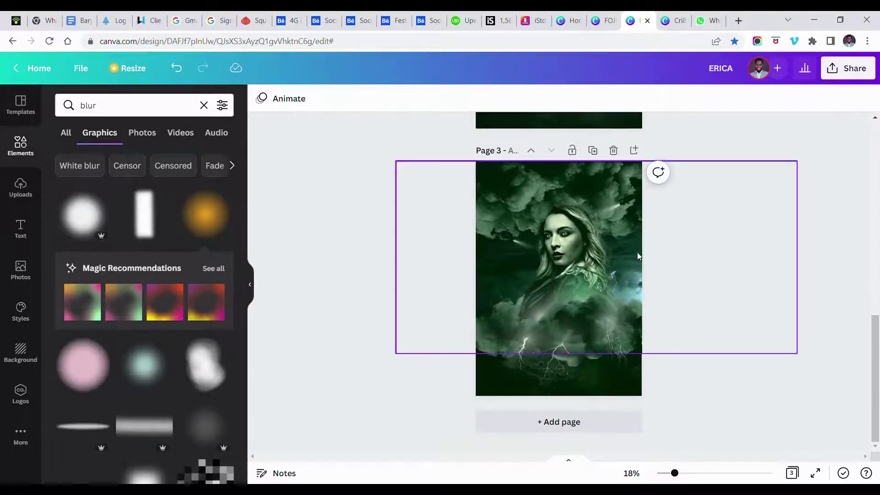
Search the graphics for "flare" and add the soft white burst flare to page 3
click(143, 112)
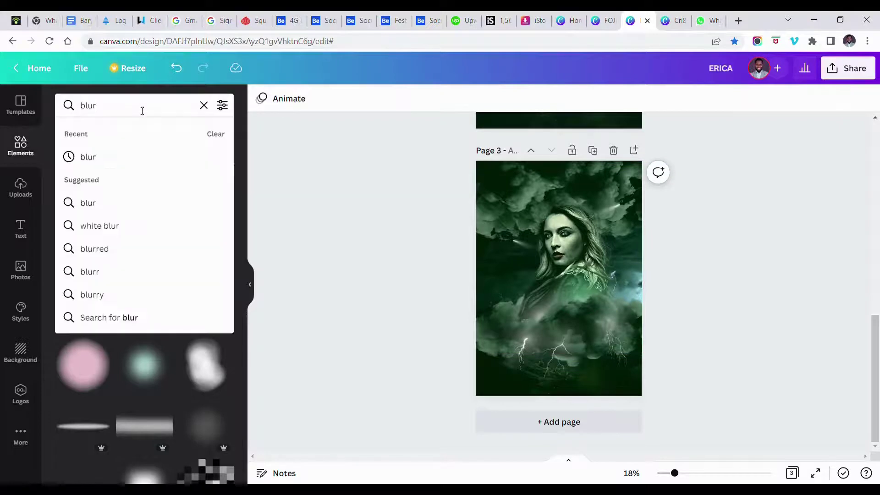
double_click(142, 111)
text(fla)
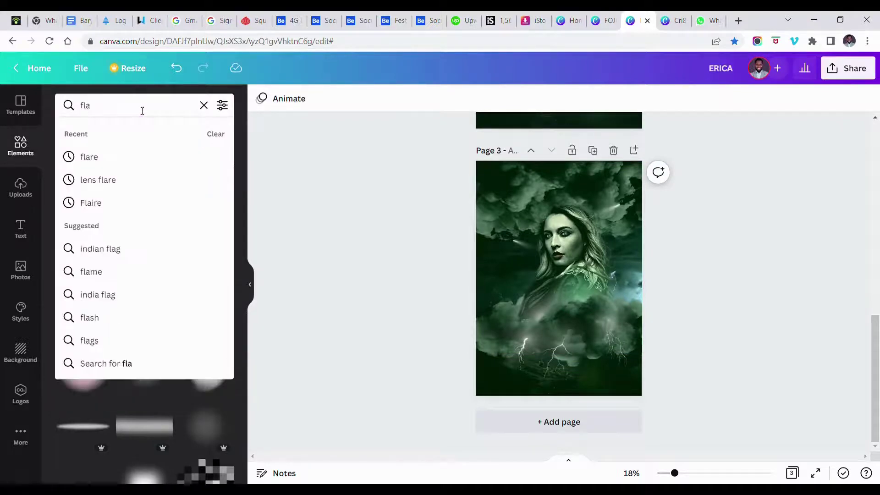
text(re)
key(Return)
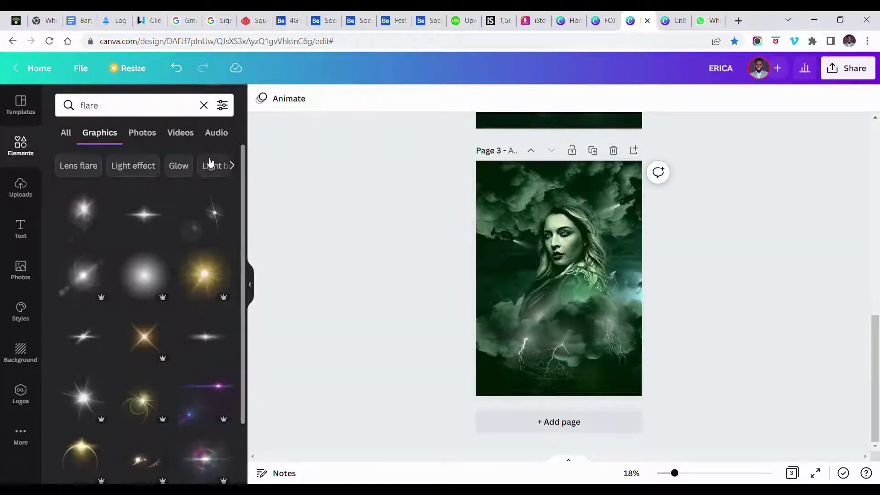
click(81, 210)
Move the white flare up to the crown of the woman's head and send it behind her
scroll(583, 212, up, 1)
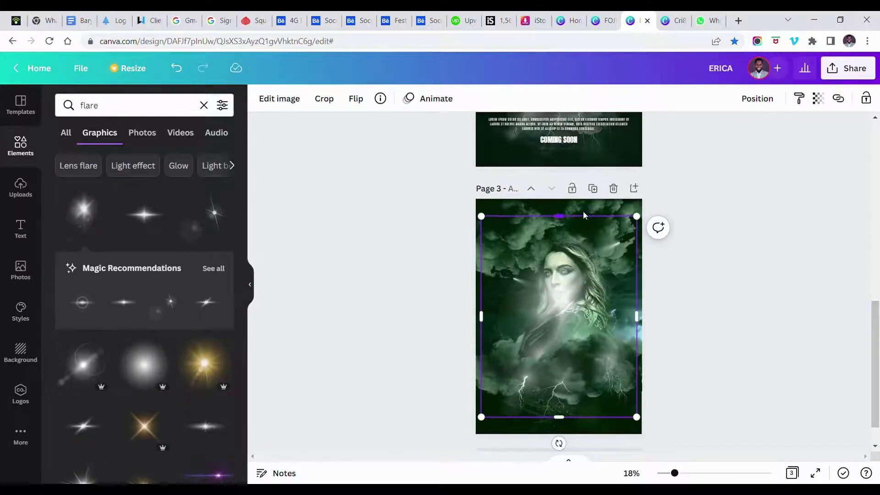
scroll(583, 210, up, 3)
scroll(582, 362, down, 2)
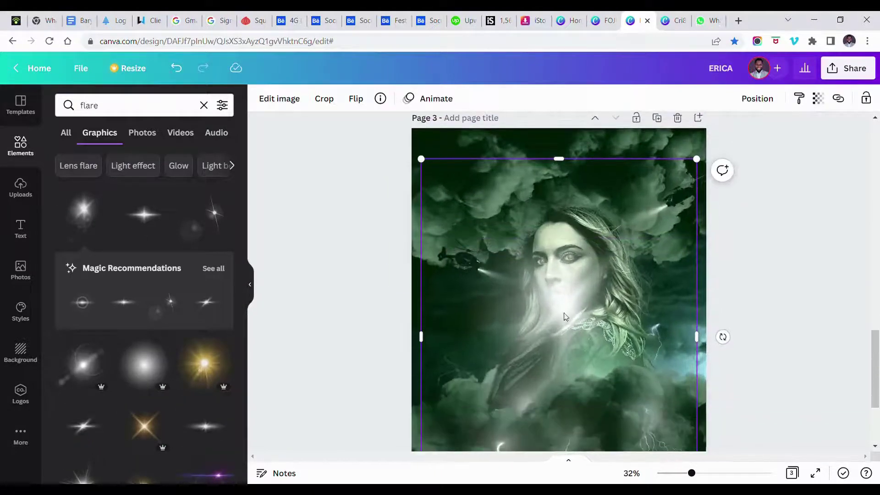
drag(560, 301, 545, 209)
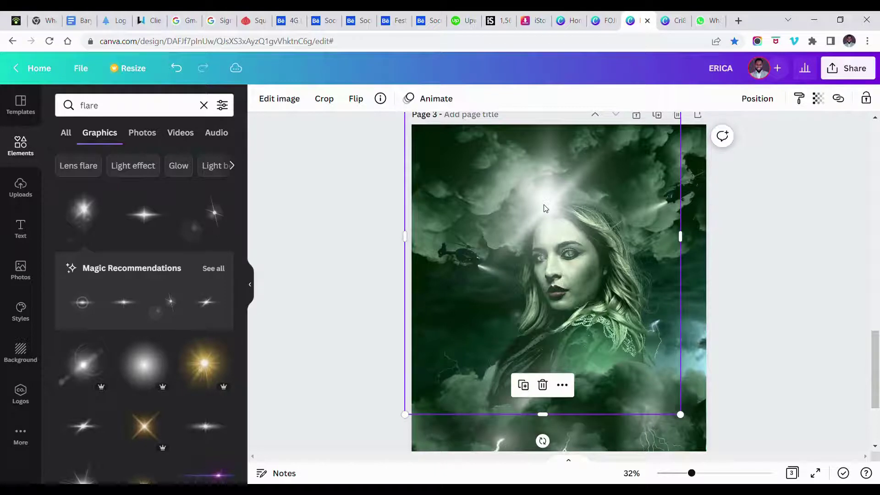
key(ctrl+bracketleft)
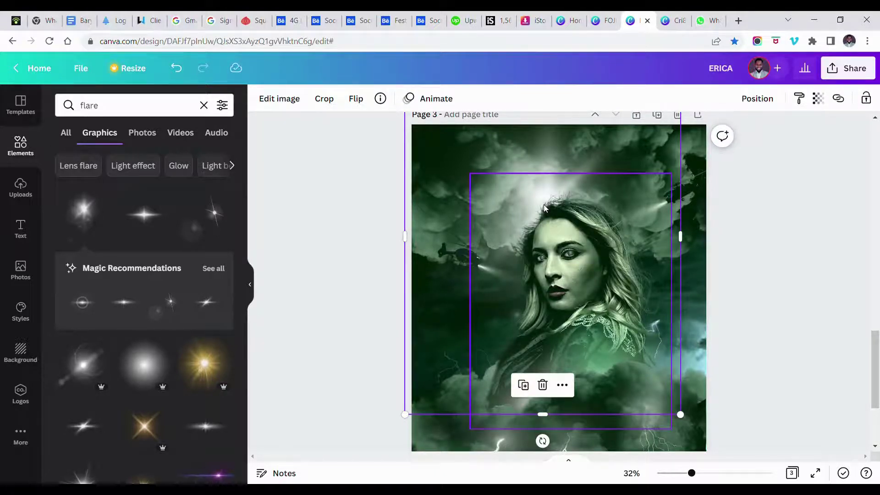
key(ctrl+bracketright)
key(ctrl+bracketleft)
Shift the flare behind the woman's head slightly down and enlarge it a little
ctrl+scroll(618, 216, down, 3)
scroll(618, 217, up, 1)
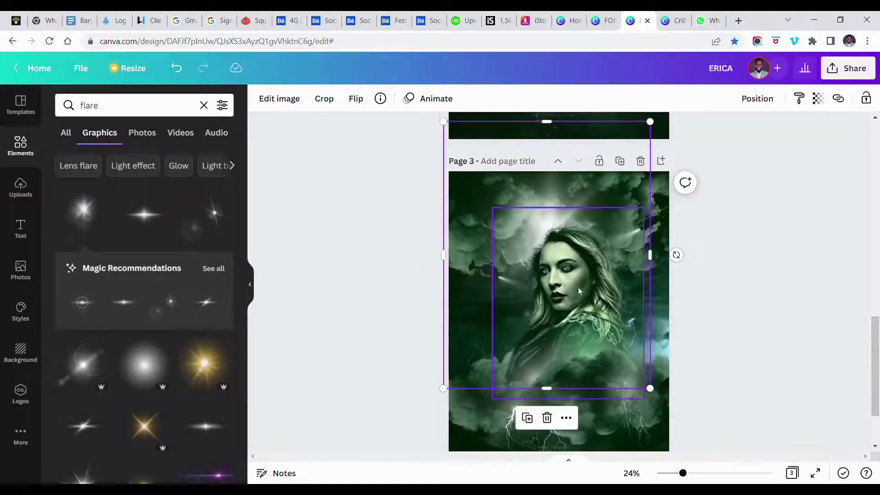
mouse_move(582, 193)
mouse_down()
mouse_move(597, 198)
mouse_move(582, 206)
mouse_up()
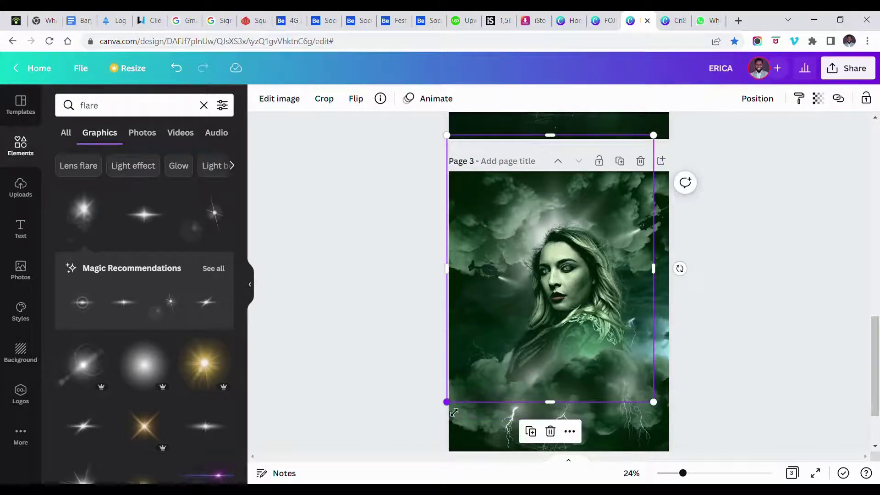
drag(454, 412, 440, 424)
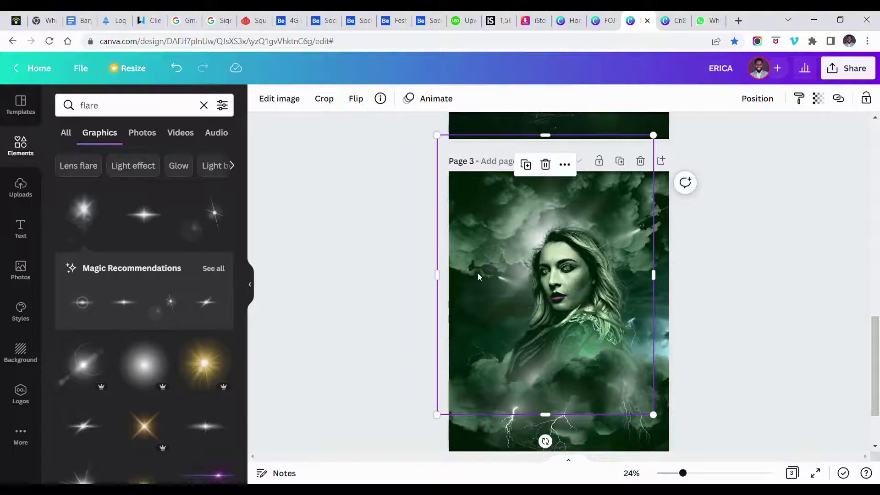
click(697, 304)
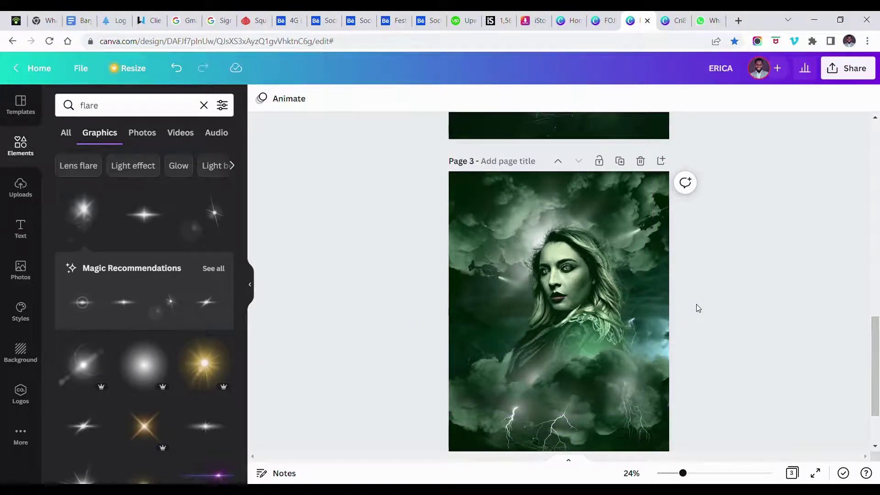
Compare the whole composition on page 3 with the finished ERICA poster on page 2
scroll(697, 304, down, 2)
ctrl+scroll(697, 304, down, 1)
ctrl+scroll(724, 276, down, 1)
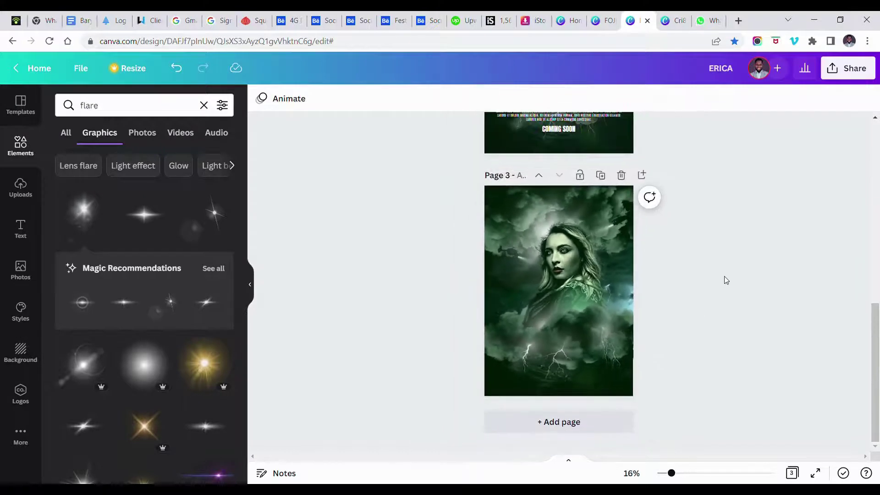
scroll(724, 276, up, 4)
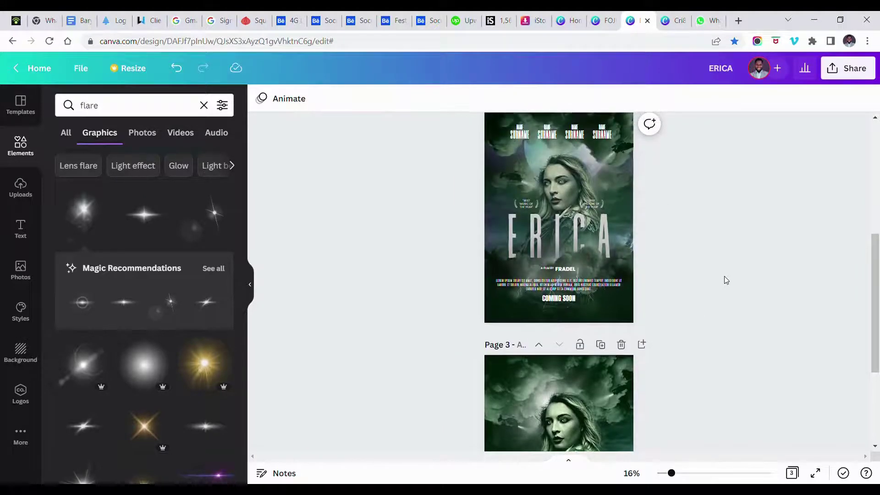
scroll(725, 279, down, 2)
scroll(724, 277, down, 1)
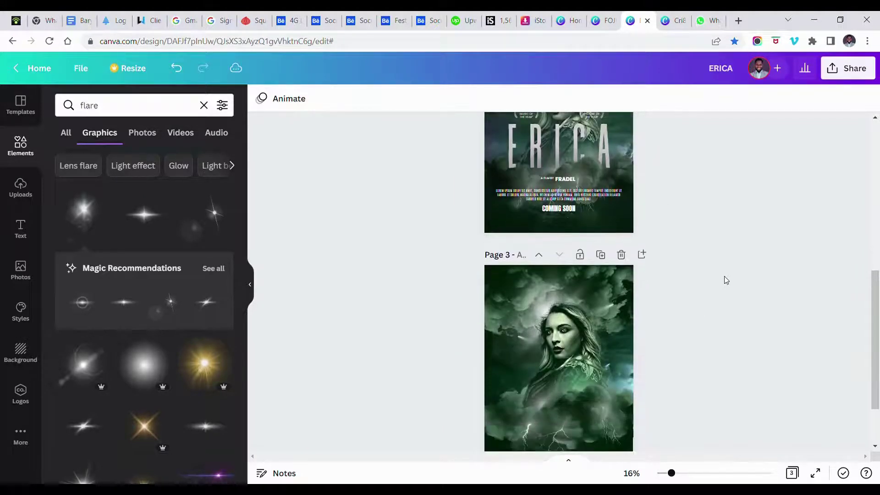
ctrl+scroll(618, 326, up, 1)
ctrl+scroll(617, 325, up, 2)
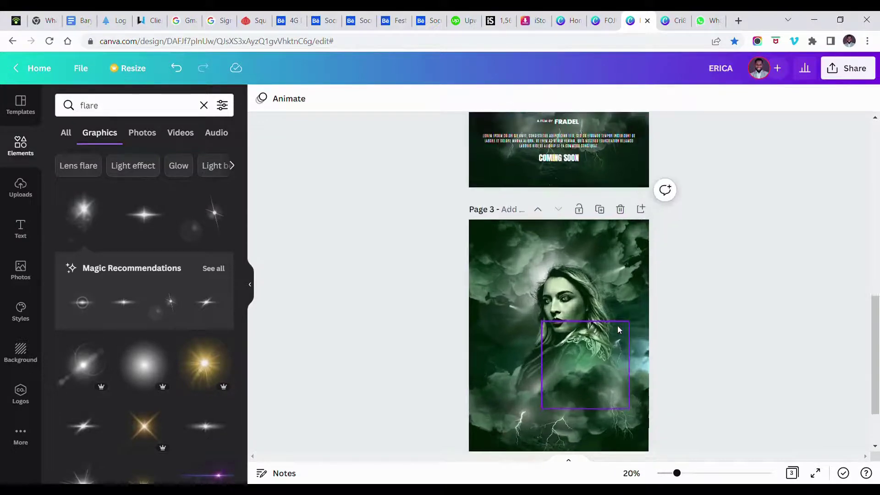
ctrl+scroll(617, 325, up, 2)
ctrl+scroll(618, 325, up, 1)
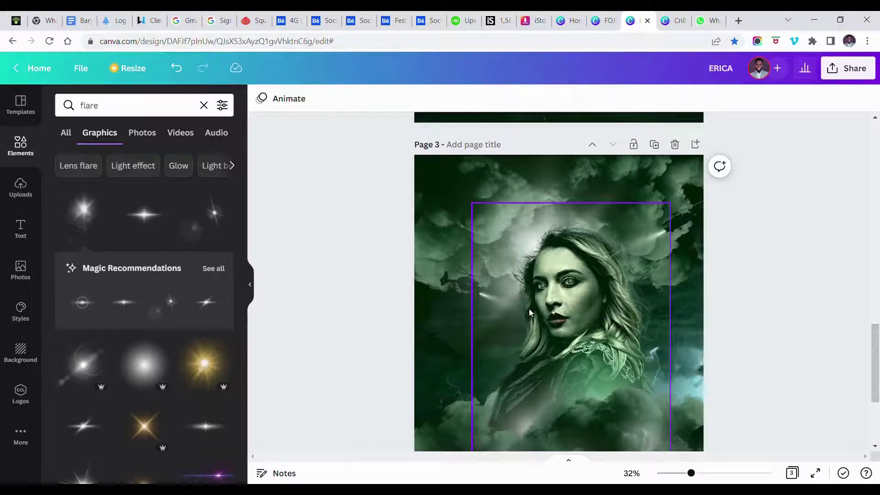
Search the graphics for "aurora", then add the round teal and purple planet, enlarged over the woman's head
double_click(134, 107)
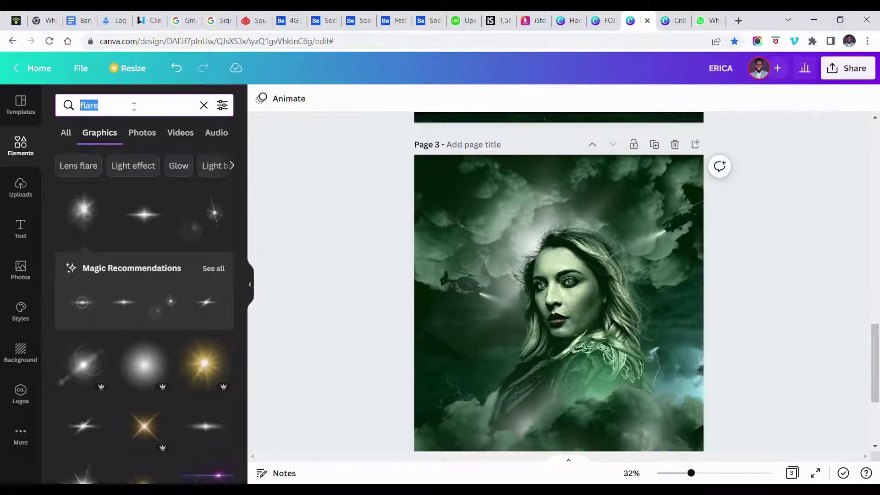
text(aurora)
key(Return)
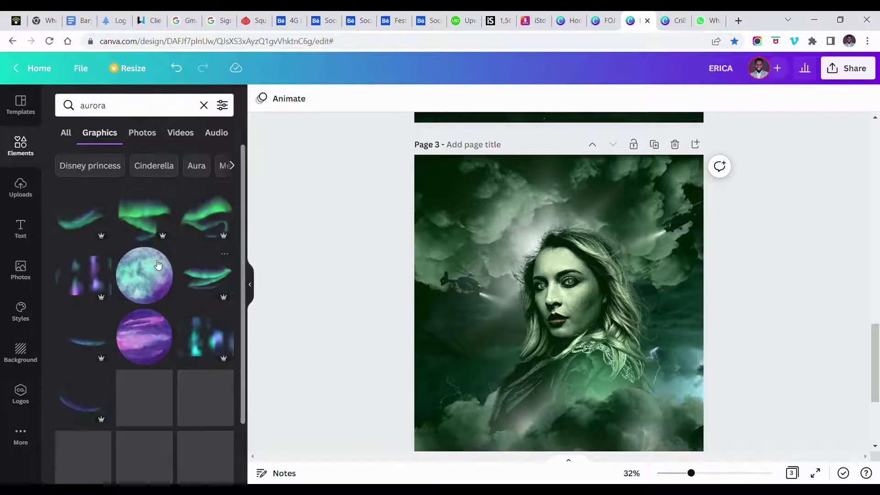
click(158, 267)
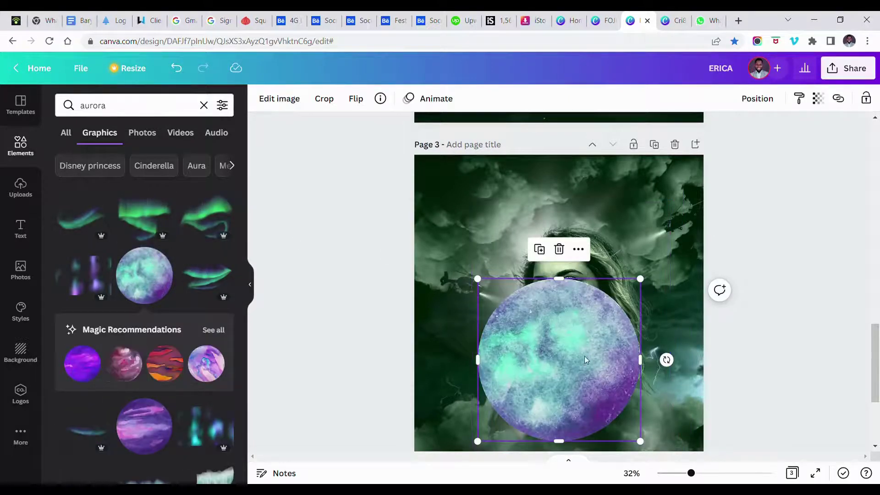
drag(585, 356, 592, 235)
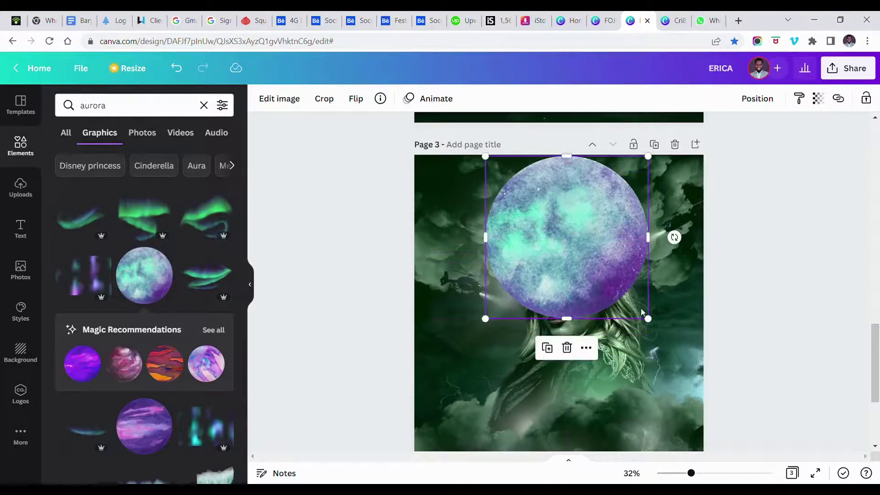
drag(669, 337, 667, 337)
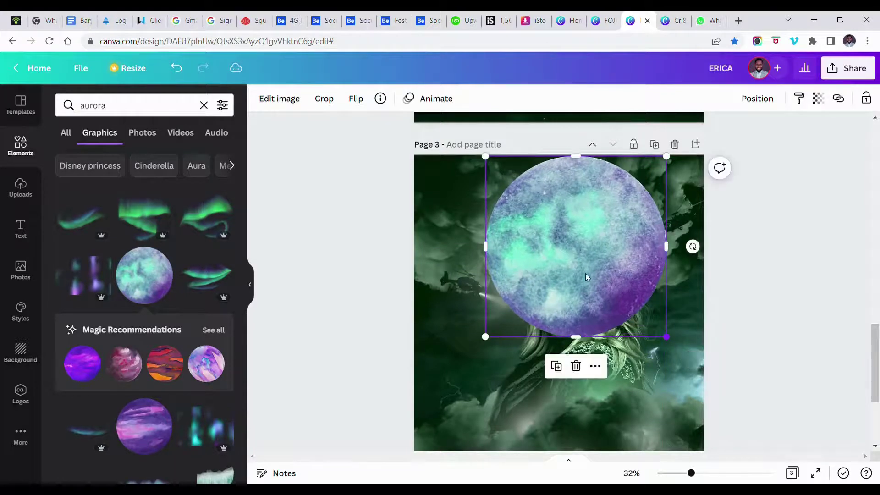
Raise the planet so it runs off the upper edge of page 3 and set its tint to 6
drag(587, 273, 583, 234)
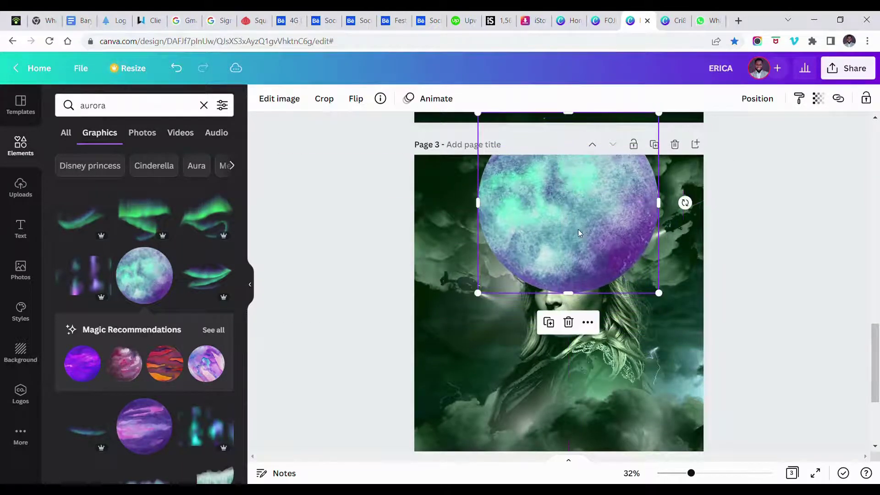
click(280, 100)
click(89, 186)
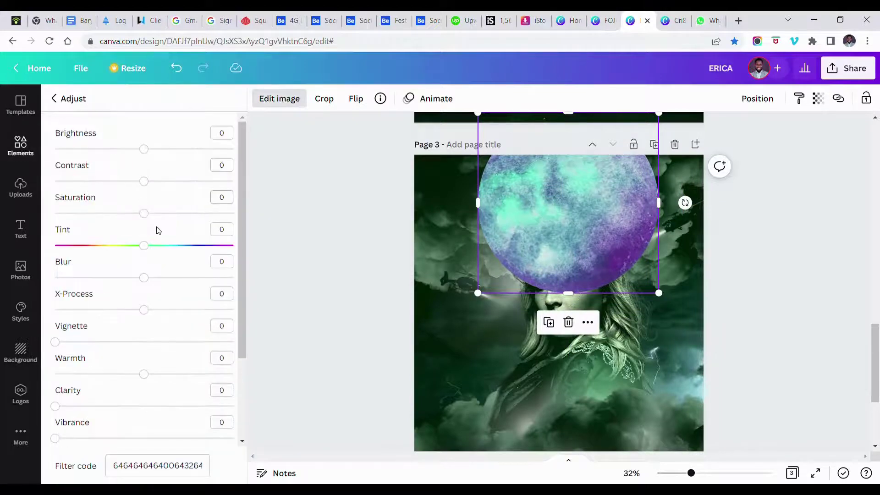
click(156, 249)
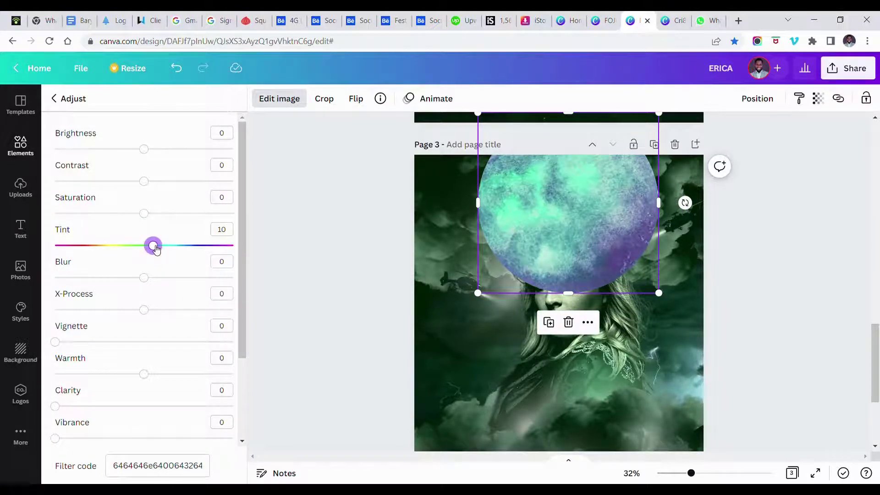
click(223, 230)
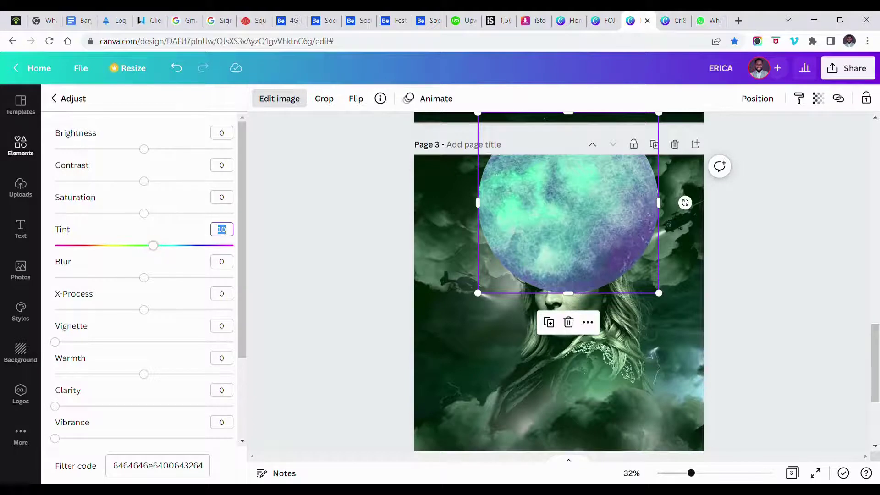
text(6)
key(Escape)
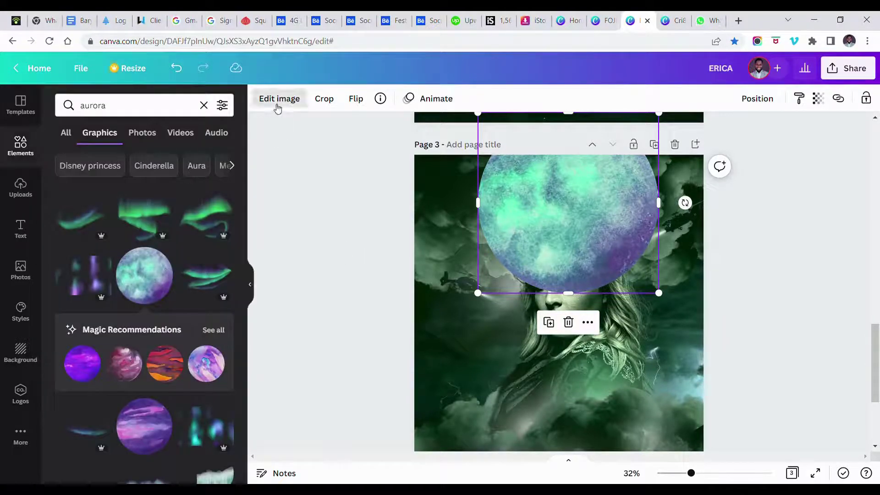
Set the planet's brightness to 20 and its contrast to -18
click(277, 103)
click(92, 200)
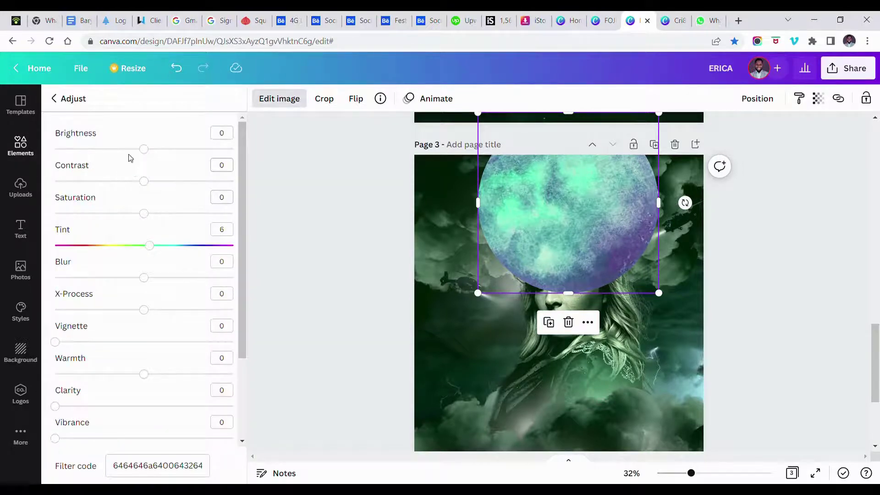
click(160, 150)
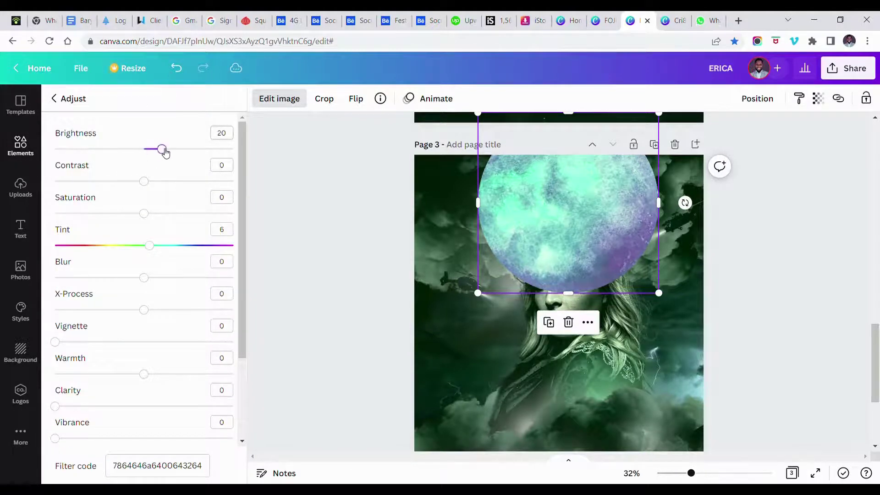
click(132, 183)
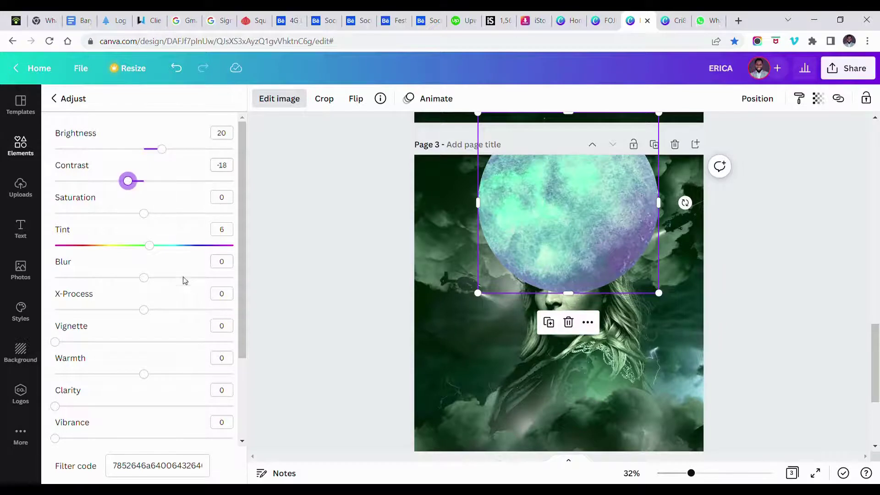
Adjust the planet's highlights to 26, shadows to -24, clarity to 44 and vibrance to 26
scroll(183, 283, down, 3)
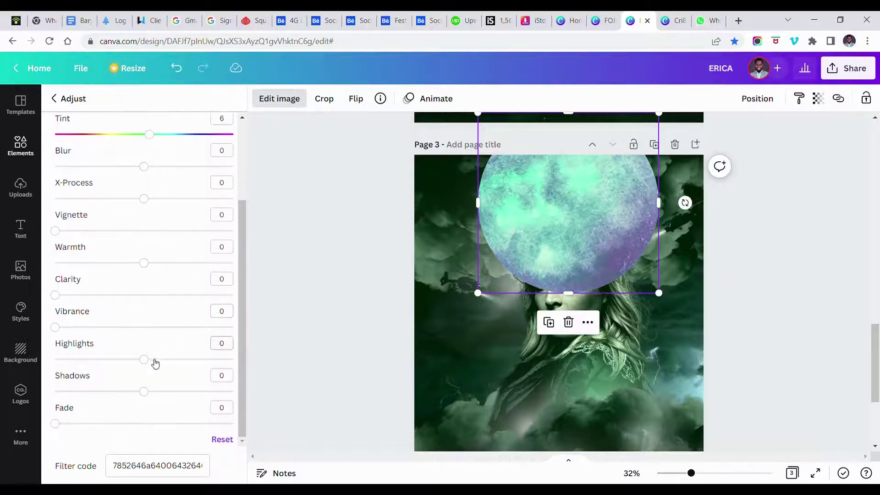
mouse_move(172, 363)
mouse_down()
mouse_move(206, 361)
mouse_move(170, 359)
mouse_up()
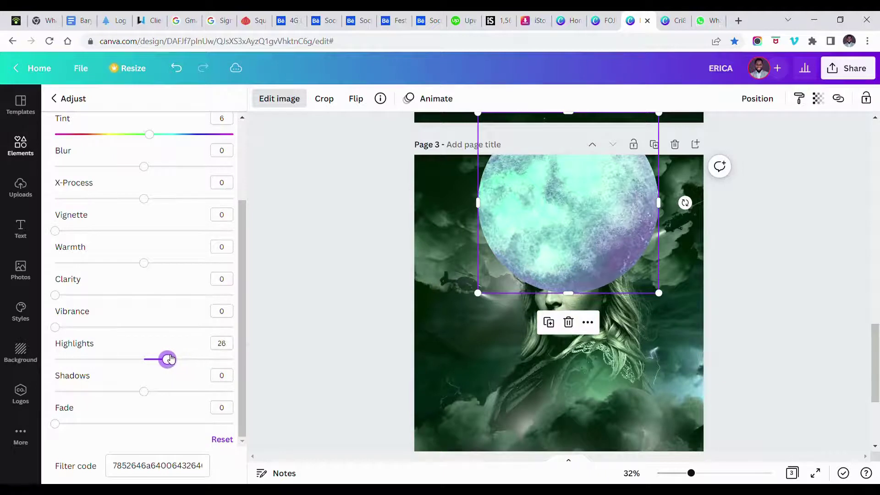
drag(141, 398, 127, 397)
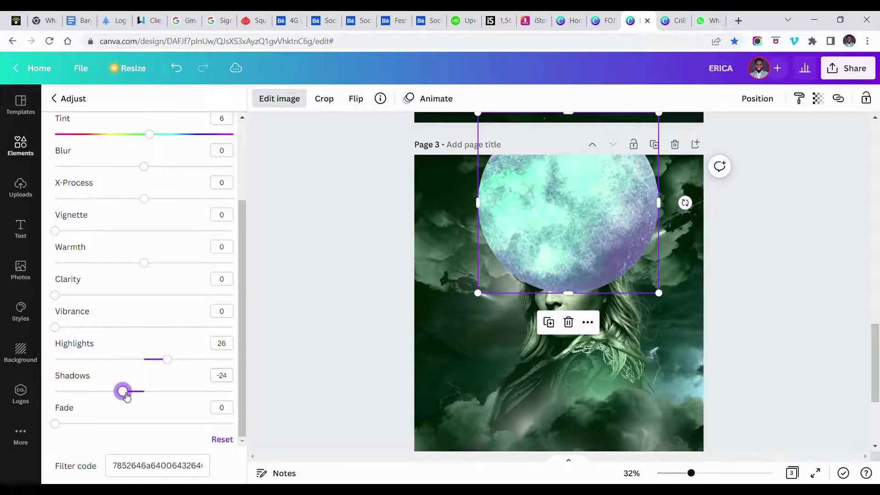
click(134, 295)
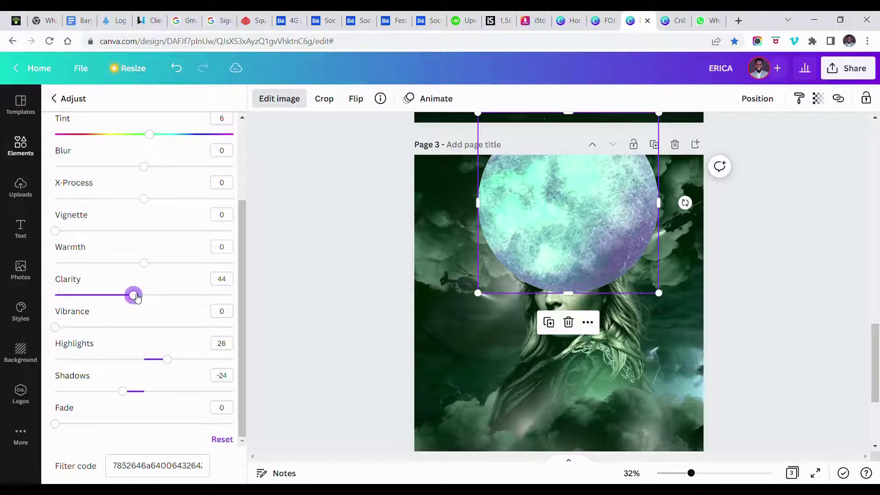
click(101, 327)
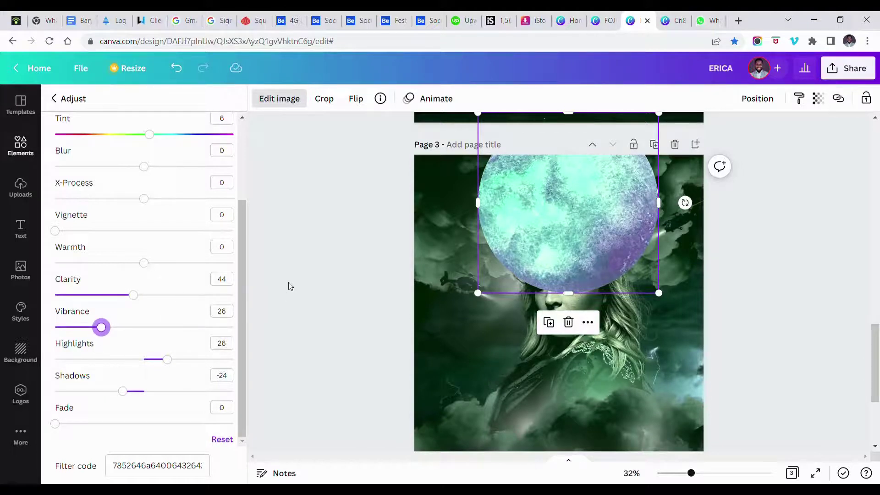
key(Escape)
key(Escape)
Send the planet backward until it sits behind the woman and the upper cloud layer
click(573, 198)
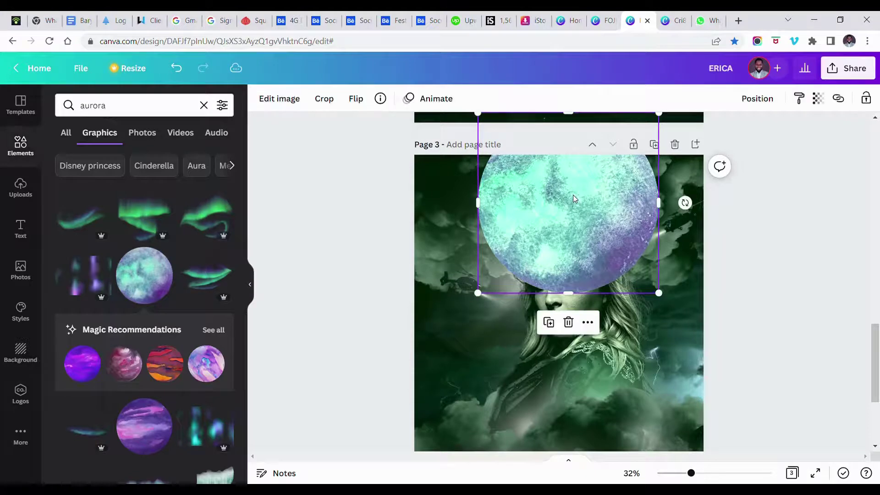
key(ctrl+bracketleft)
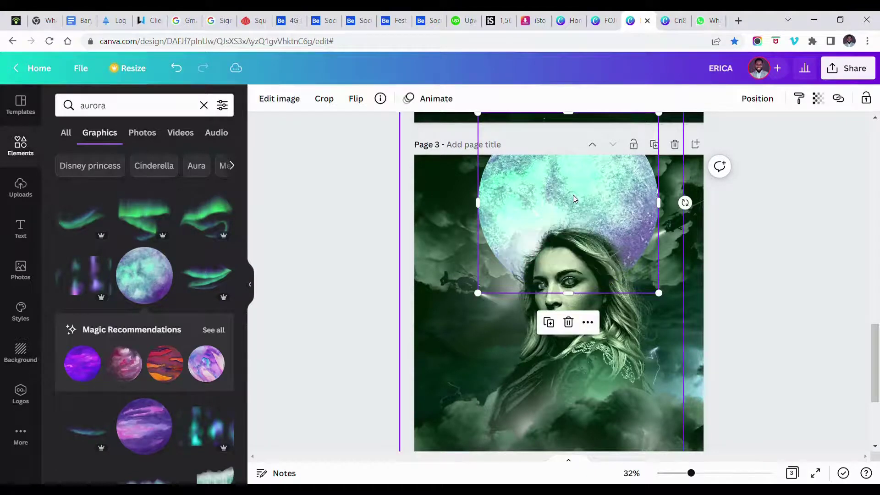
key(ctrl+bracketleft)
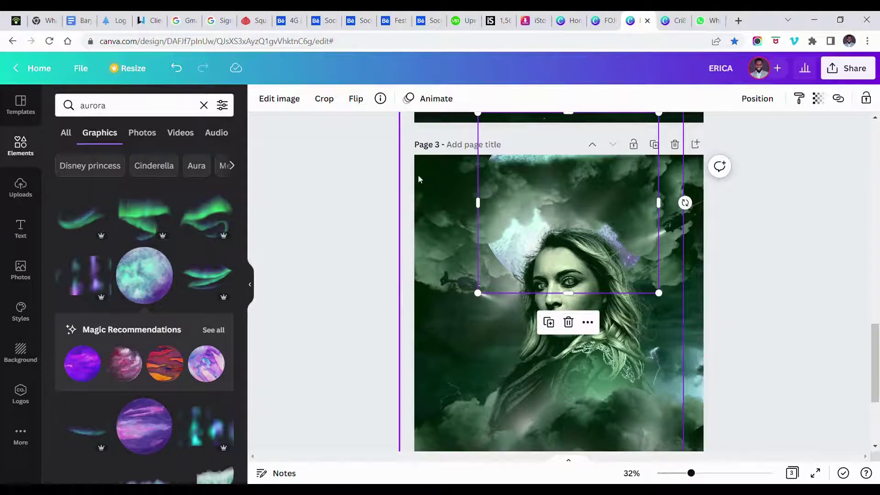
Enlarge the upper cloud layer covering the planet and shift it slightly to the right
click(442, 191)
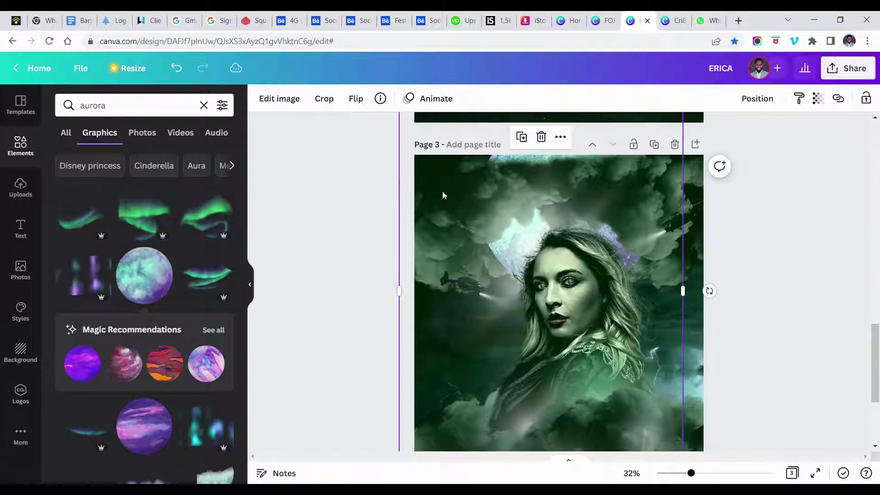
click(698, 169)
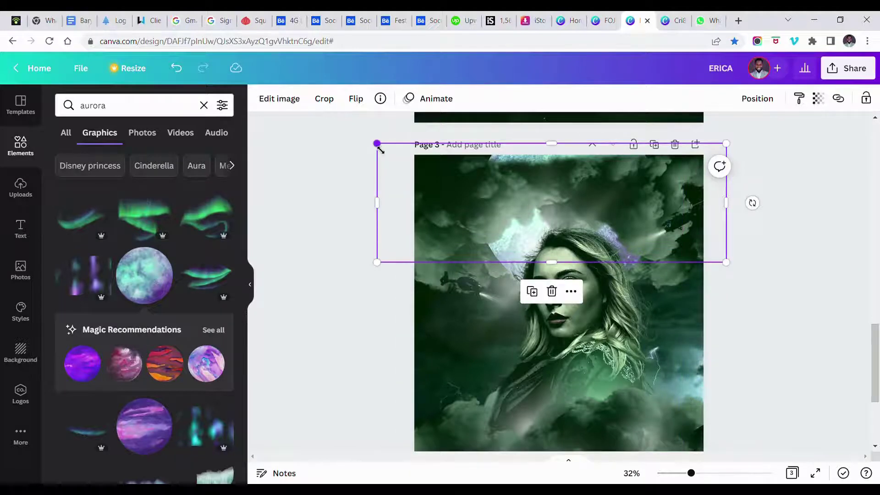
drag(377, 144, 353, 122)
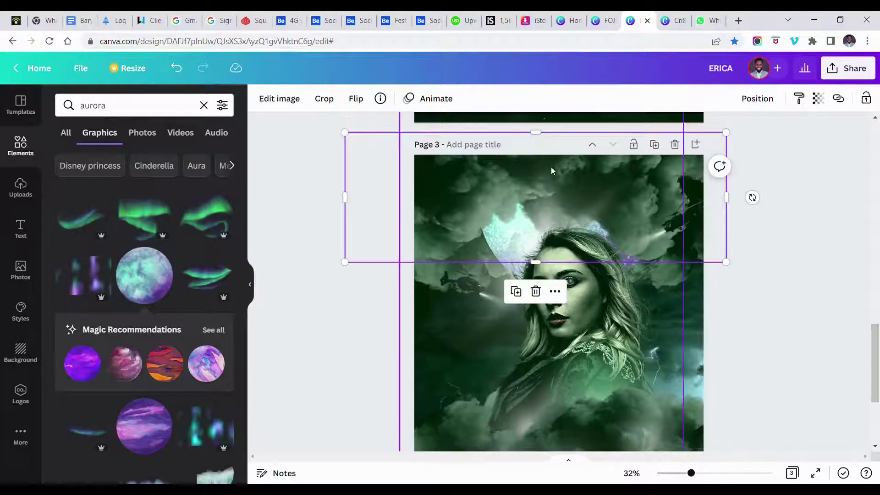
click(680, 193)
click(679, 191)
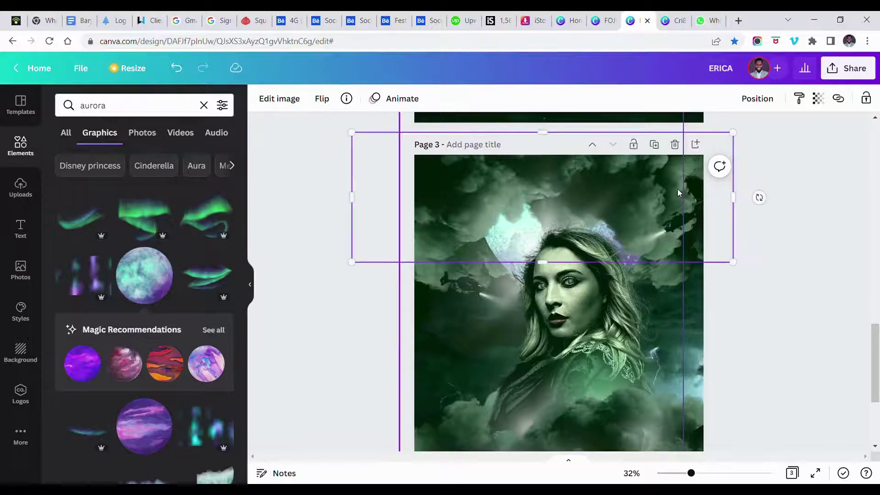
Compare the moon, clouds and lighting on page 3 with the finished ERICA poster on page 2
scroll(679, 192, down, 1)
scroll(679, 192, down, 3)
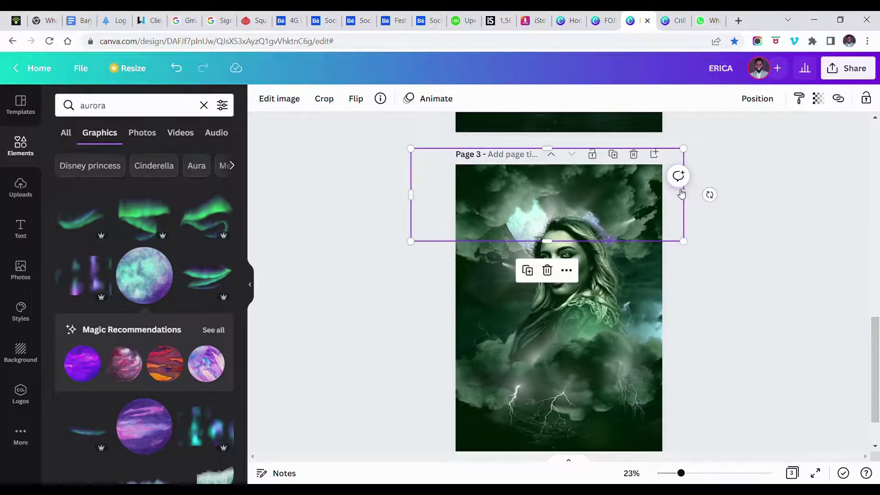
scroll(682, 194, up, 5)
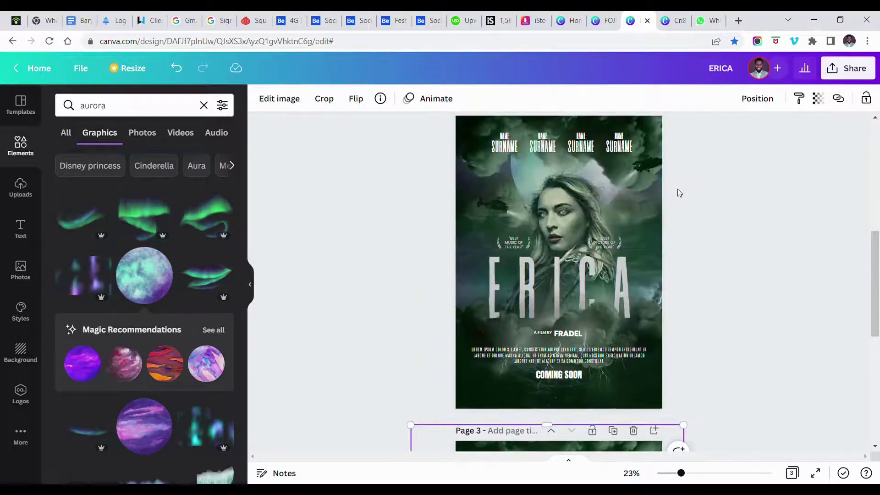
scroll(678, 192, down, 4)
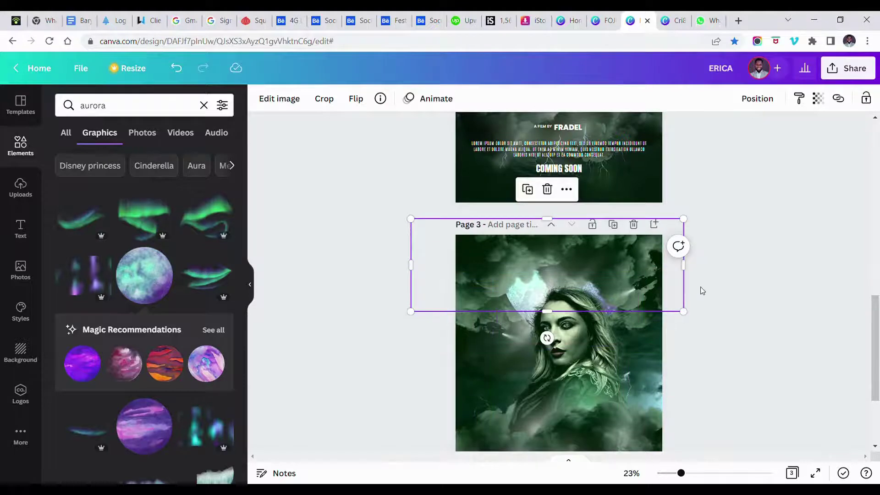
scroll(701, 290, up, 3)
scroll(701, 289, down, 3)
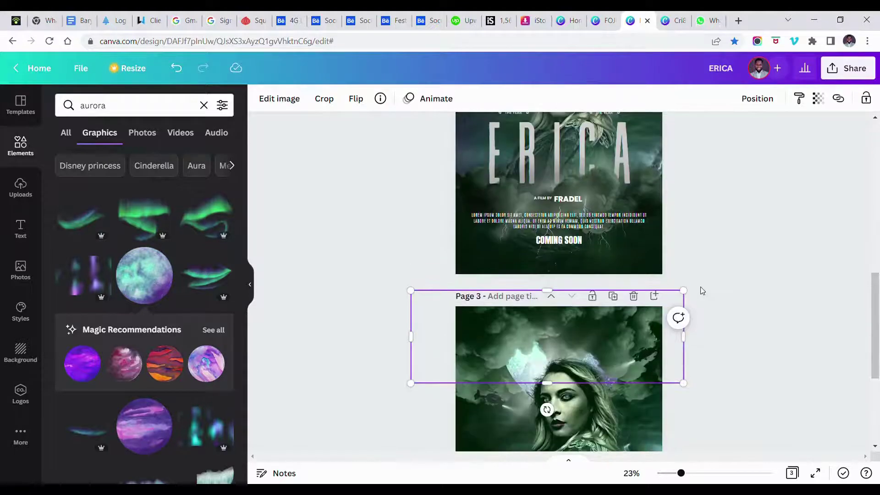
scroll(701, 291, down, 1)
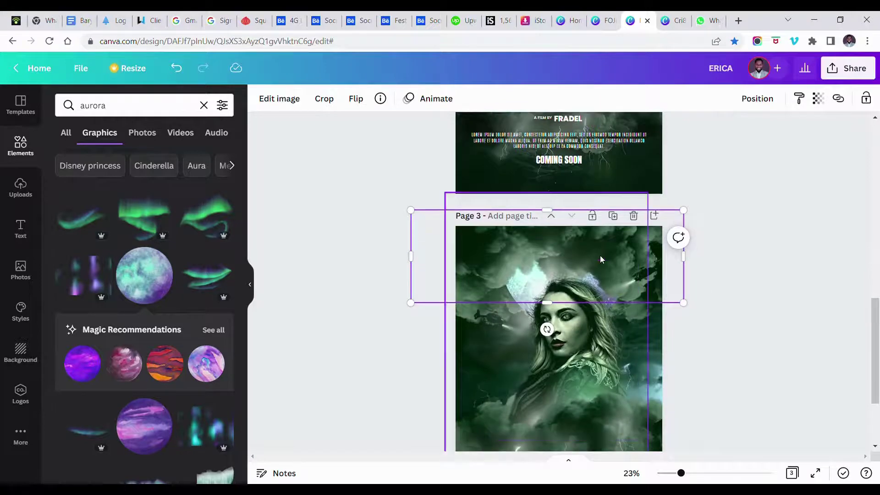
scroll(600, 257, up, 6)
scroll(600, 254, down, 5)
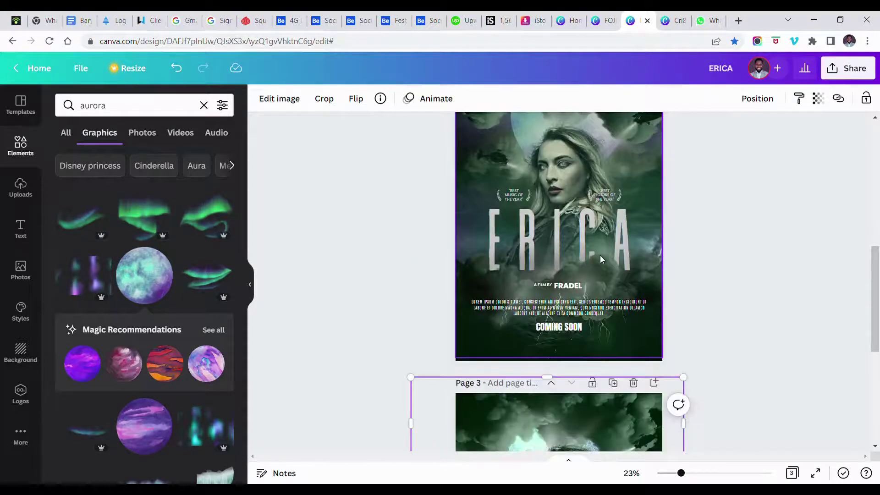
scroll(600, 259, down, 3)
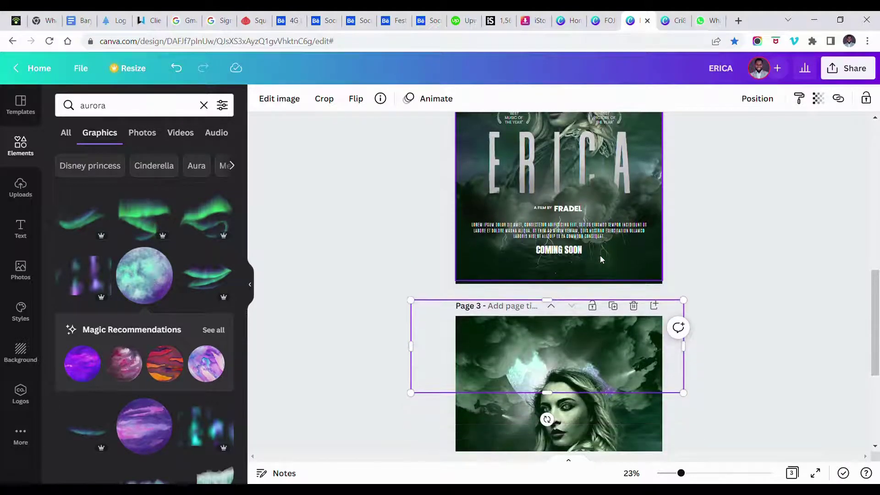
Add the blurred purple and teal aurora lights graphic to page 3 and rotate it a quarter turn so its streaks run horizontally
scroll(601, 260, down, 2)
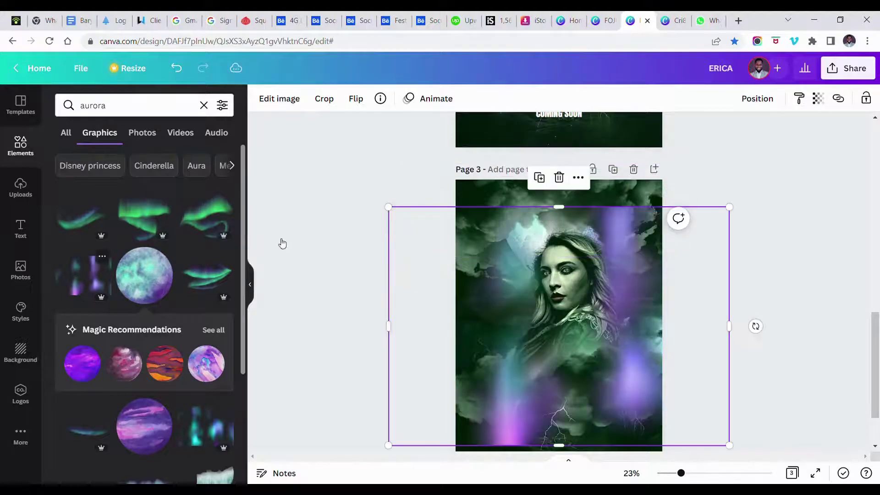
scroll(621, 361, down, 2)
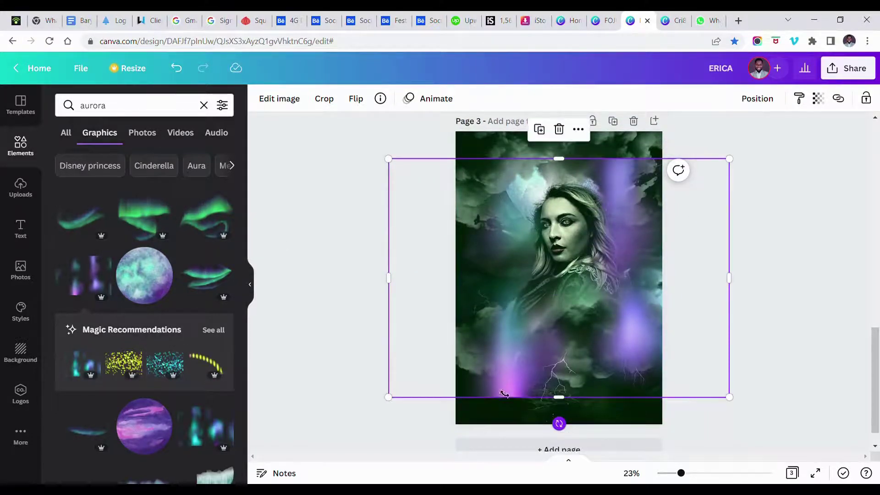
drag(505, 393, 475, 280)
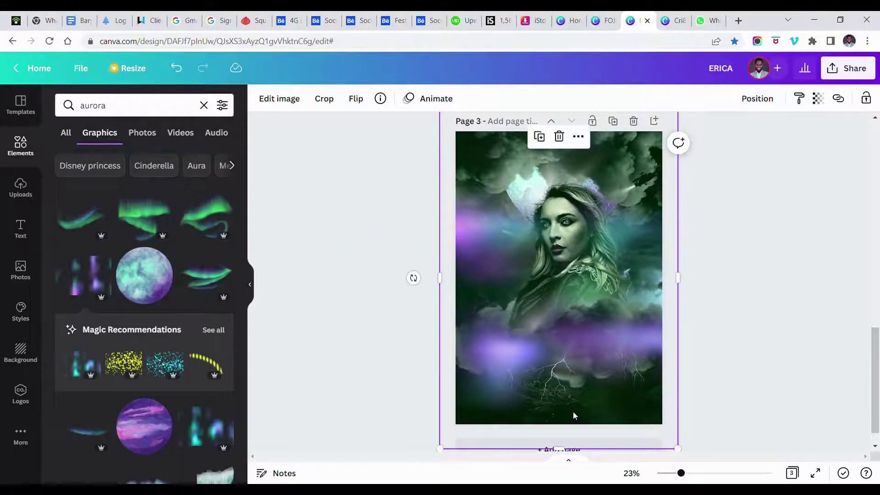
Shrink the aurora lights to the page width, centre them on page 3 and send them behind the woman, helicopter and clouds
scroll(573, 411, down, 1)
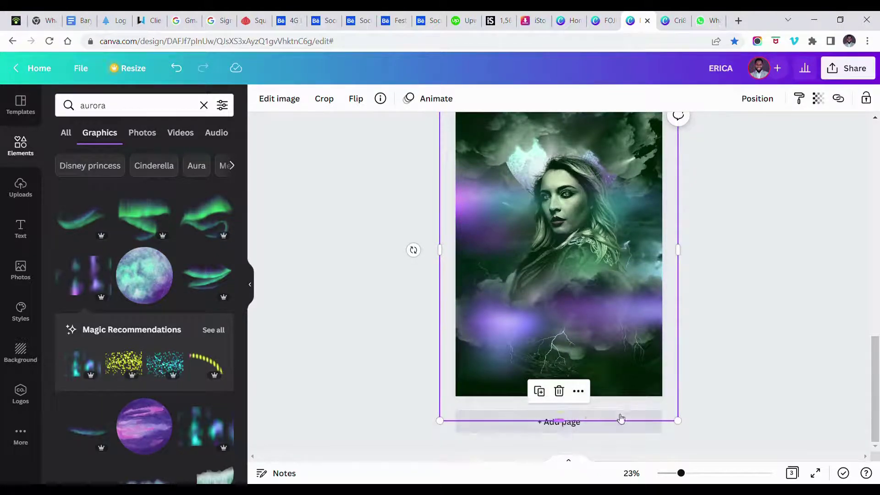
drag(679, 423, 668, 408)
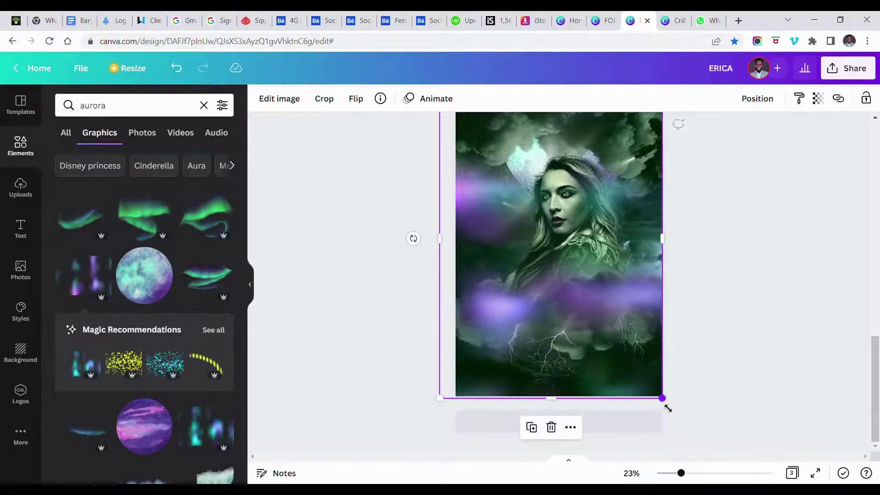
scroll(491, 287, up, 3)
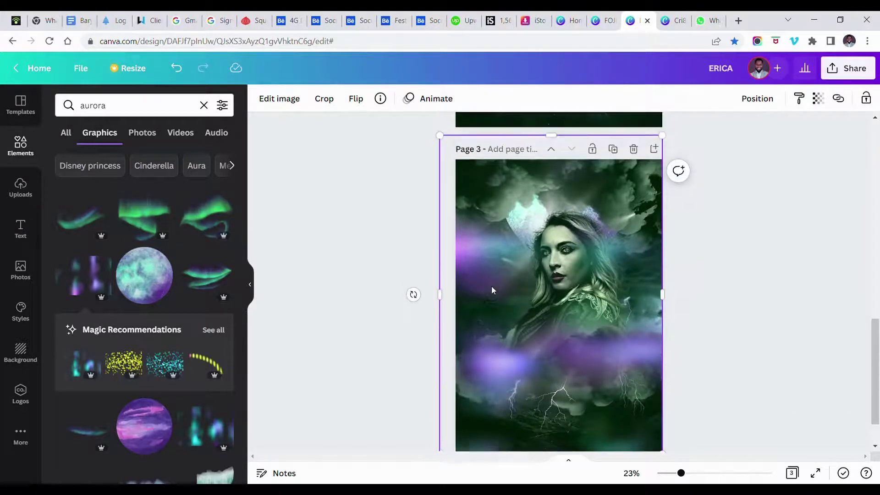
drag(452, 167, 467, 180)
drag(562, 193, 563, 198)
scroll(563, 198, down, 2)
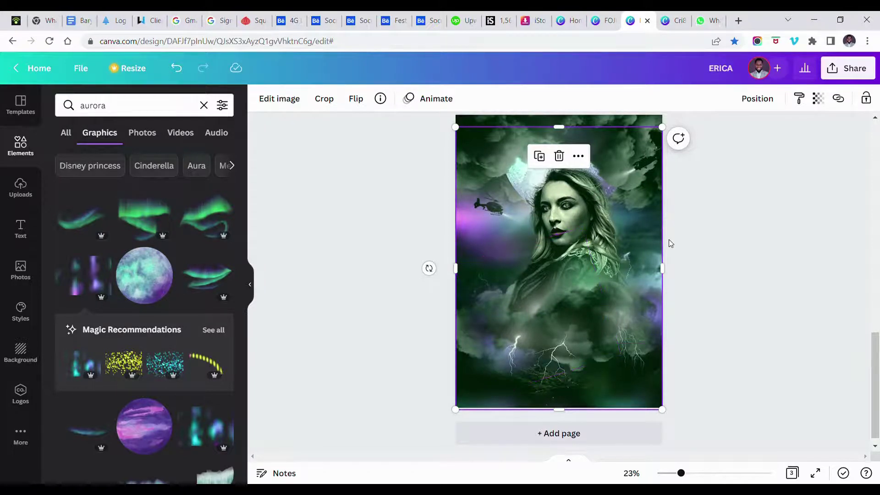
scroll(664, 241, down, 1)
scroll(669, 243, up, 2)
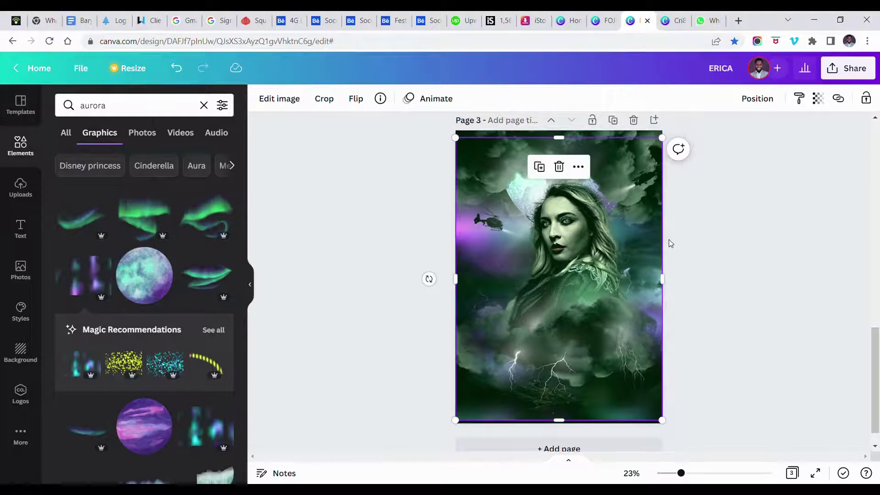
Set the aurora lights layer's transparency to 76 and stretch its lower edge to the bottom of page 3
click(818, 99)
drag(819, 150, 790, 155)
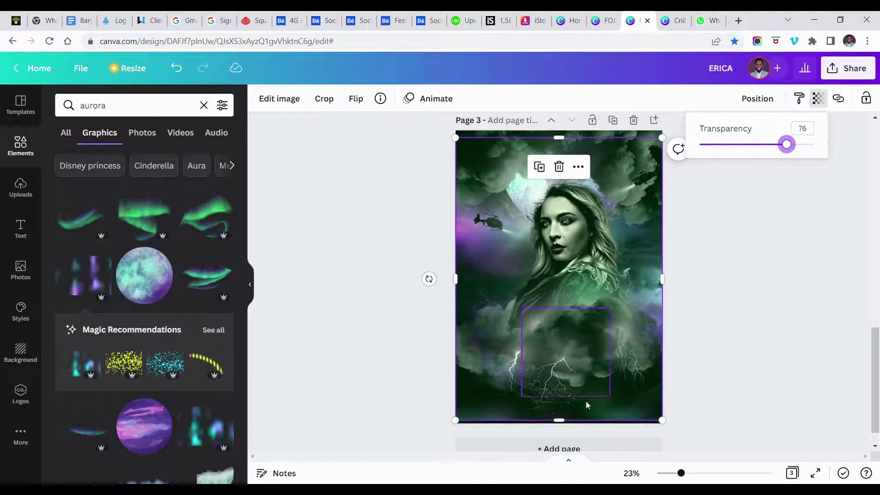
click(568, 426)
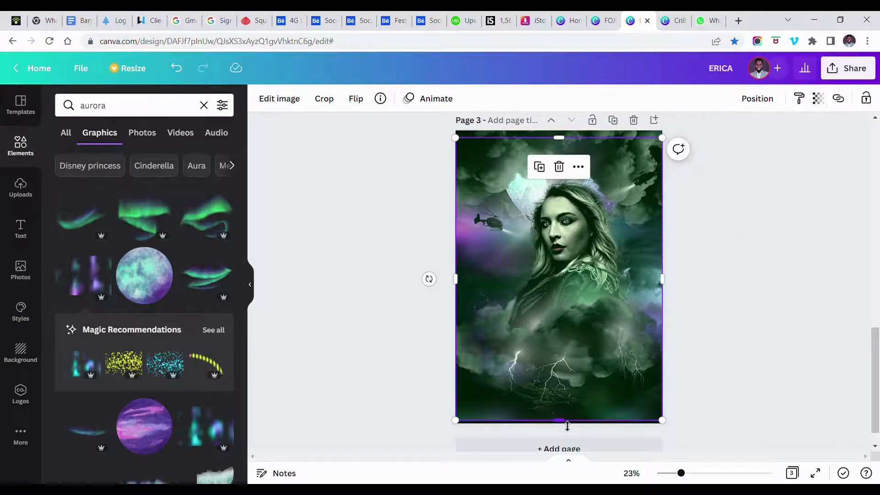
drag(568, 427, 568, 430)
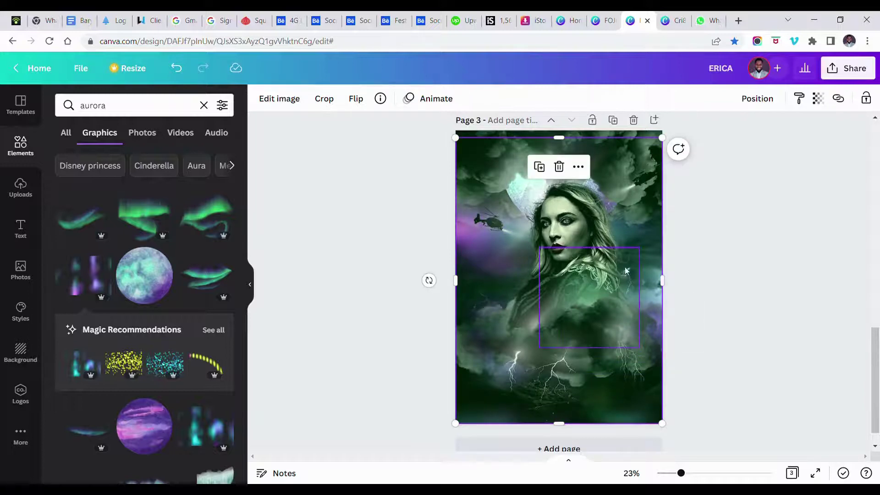
Compare the aurora glow and lighting on page 3 with the finished ERICA poster on page 2
scroll(642, 163, up, 6)
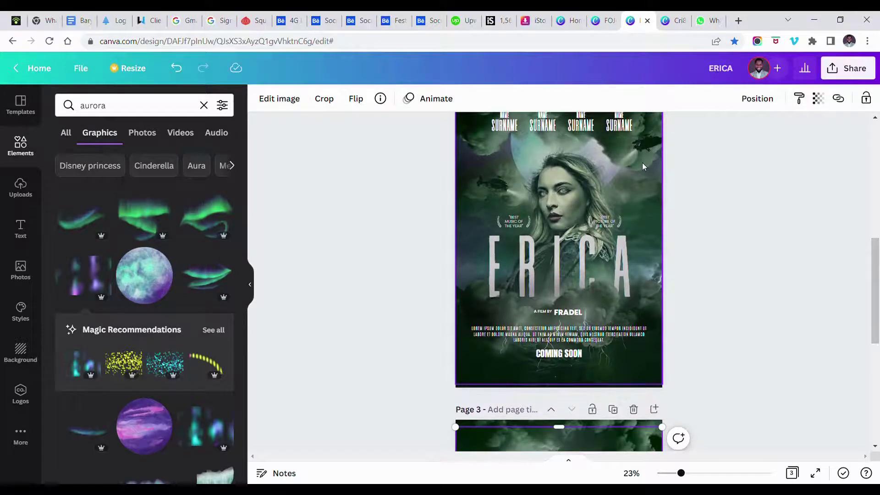
scroll(642, 163, down, 1)
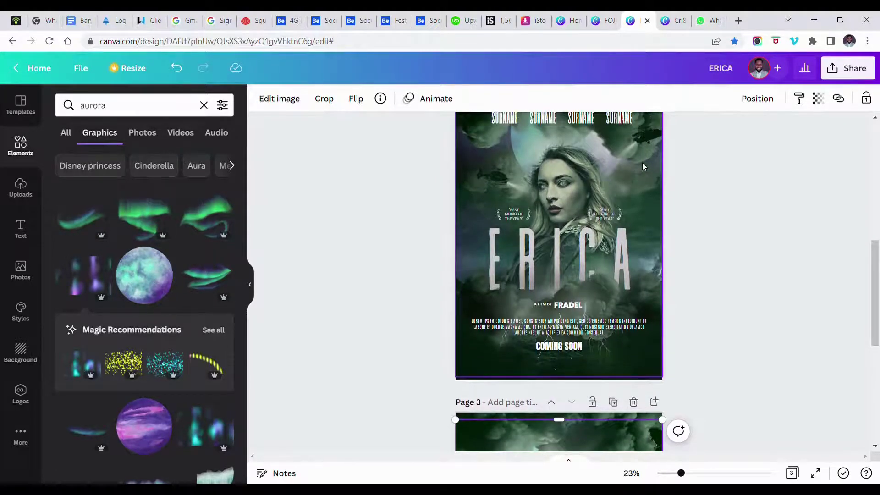
scroll(642, 166, down, 3)
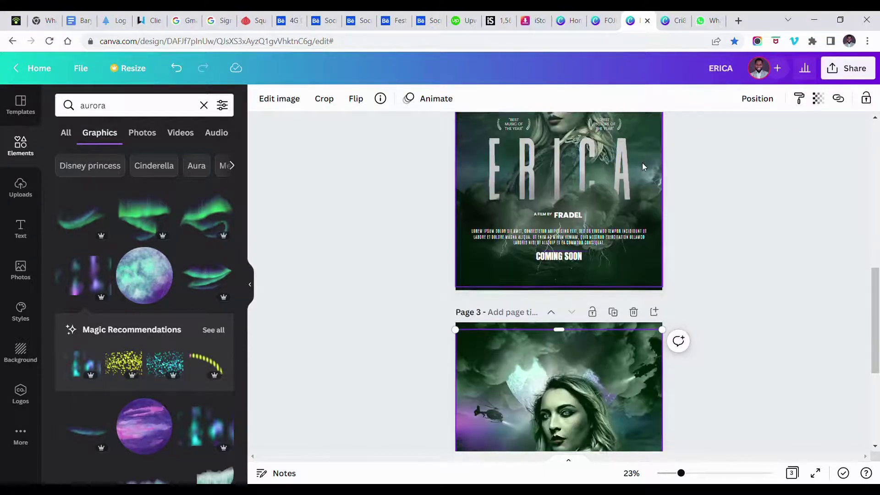
scroll(642, 163, down, 4)
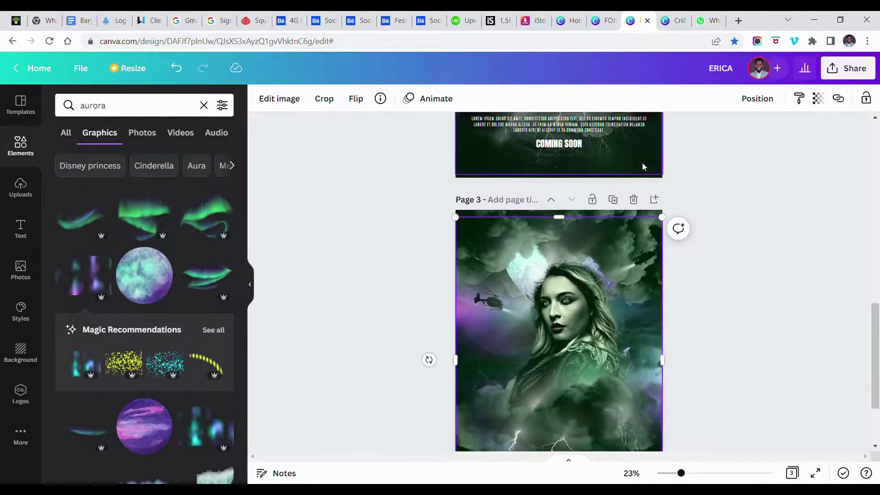
scroll(642, 162, down, 1)
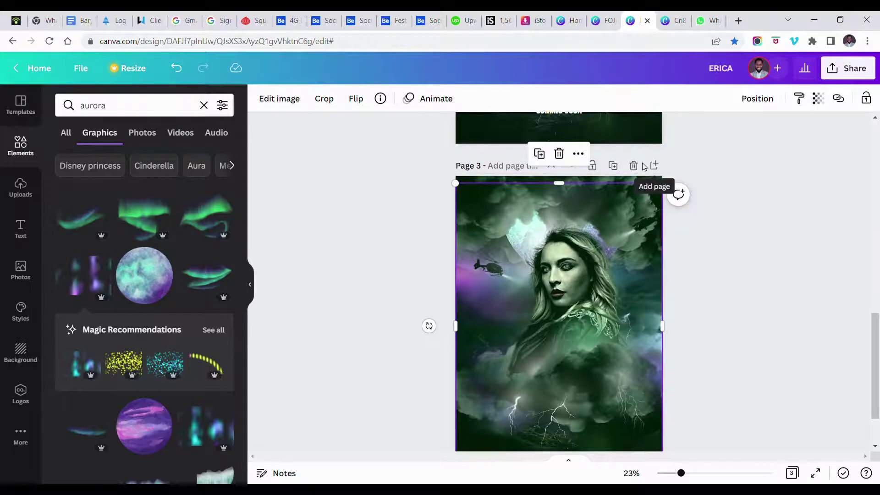
scroll(644, 166, down, 1)
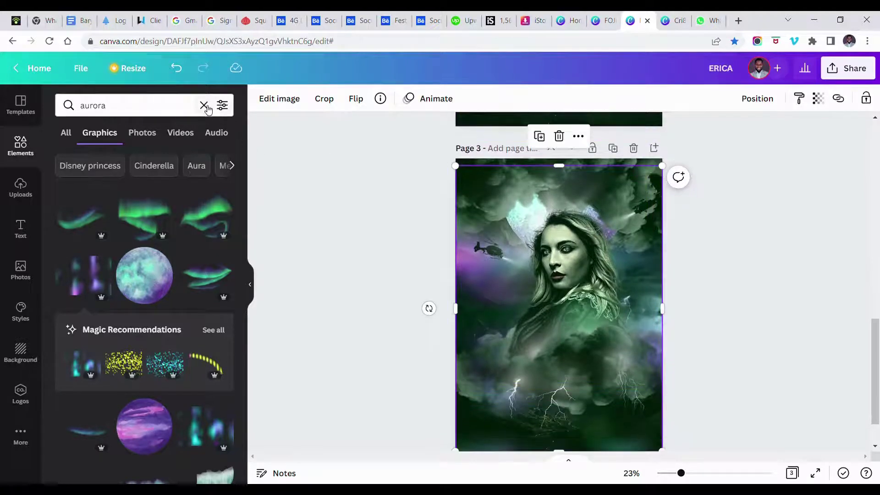
Search the graphics library for "flare" and add the white lens flare with a diagonal streak and faint ring to page 3
click(205, 106)
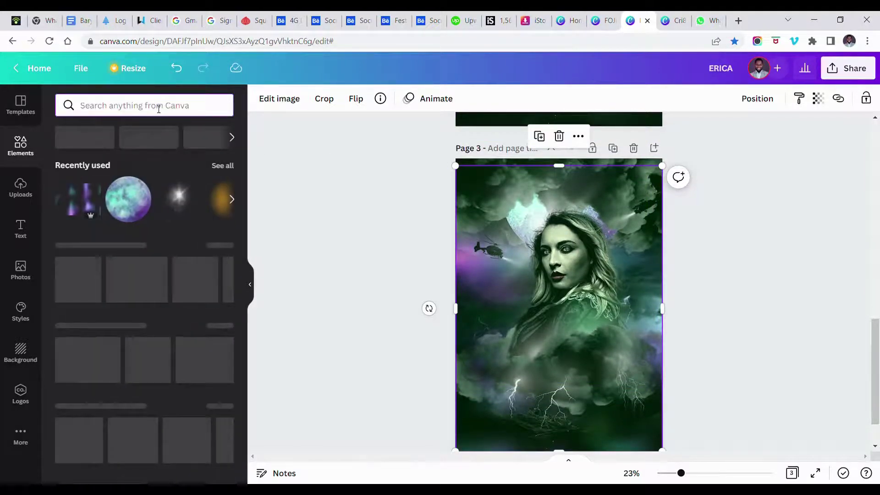
text(flare)
key(Return)
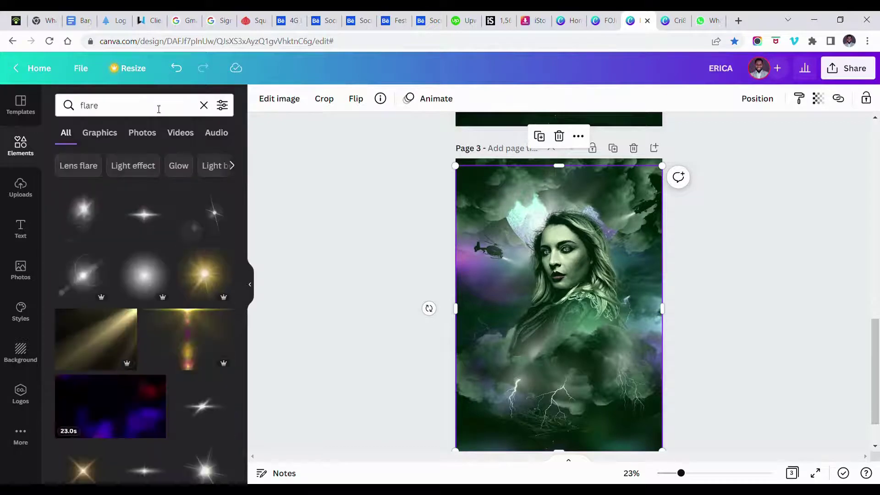
scroll(120, 285, down, 1)
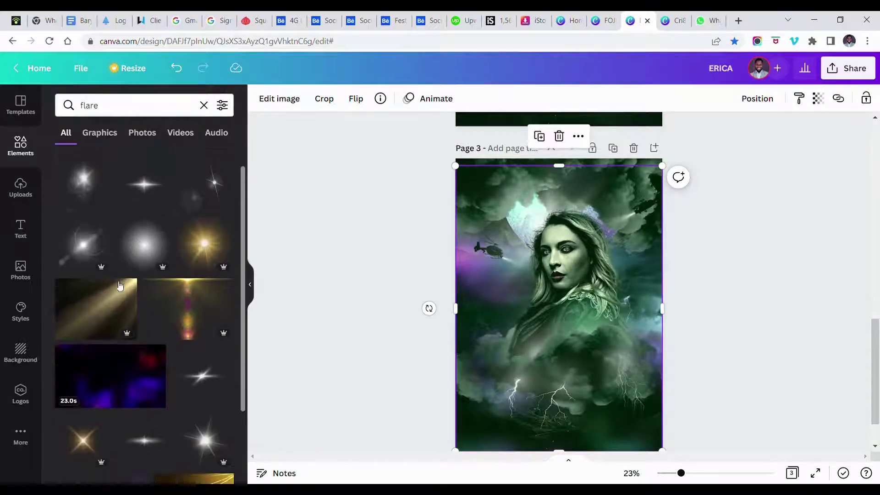
scroll(120, 285, down, 1)
scroll(112, 247, up, 2)
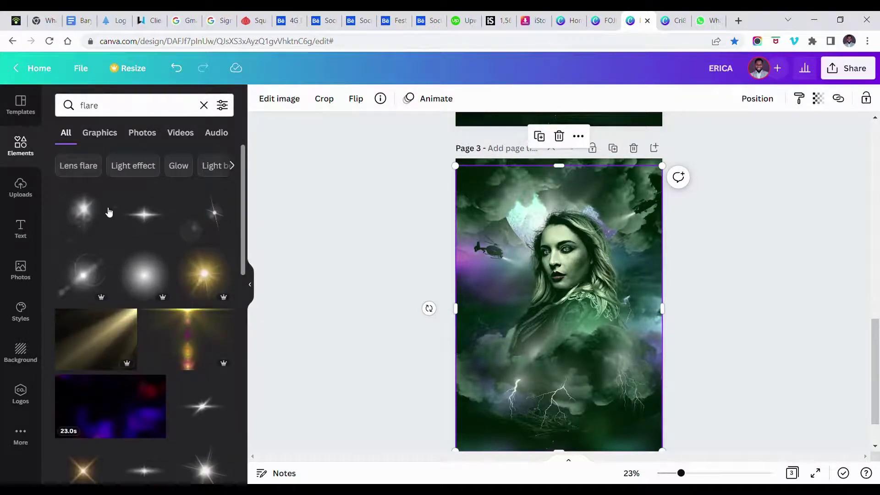
click(105, 133)
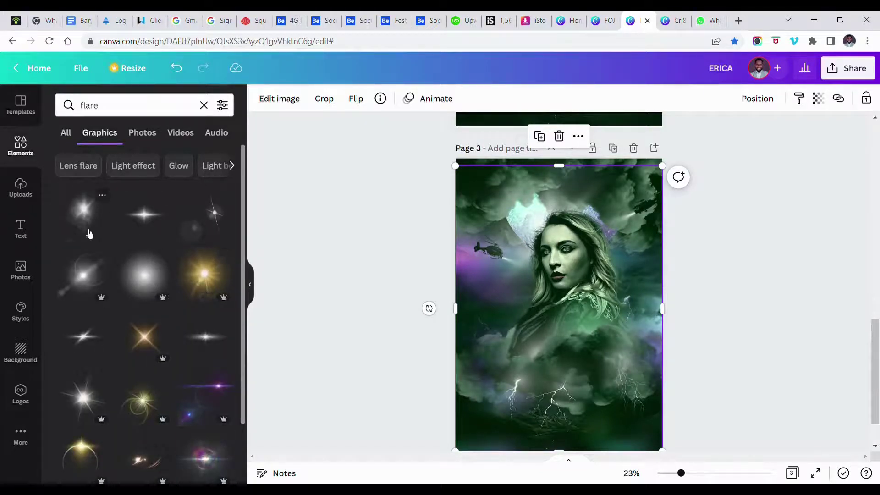
click(98, 283)
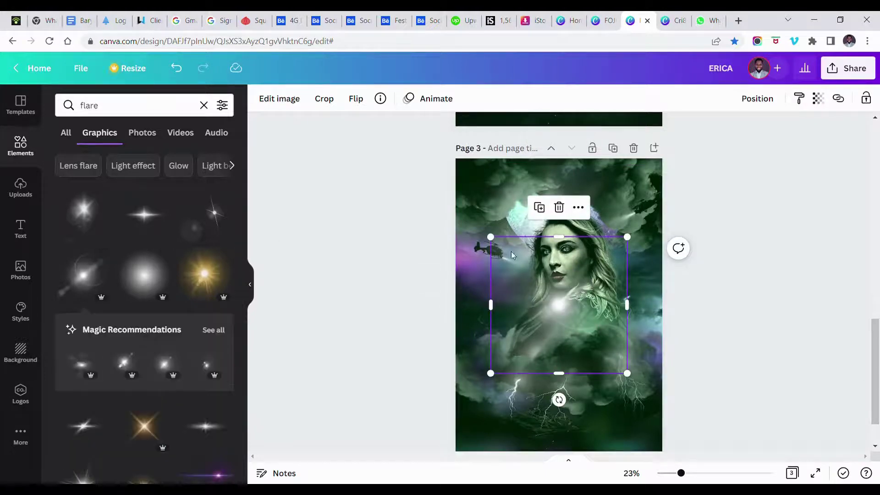
Enlarge the lens flare slightly and place its bright centre over the right edge of the woman's hair
click(355, 99)
click(379, 132)
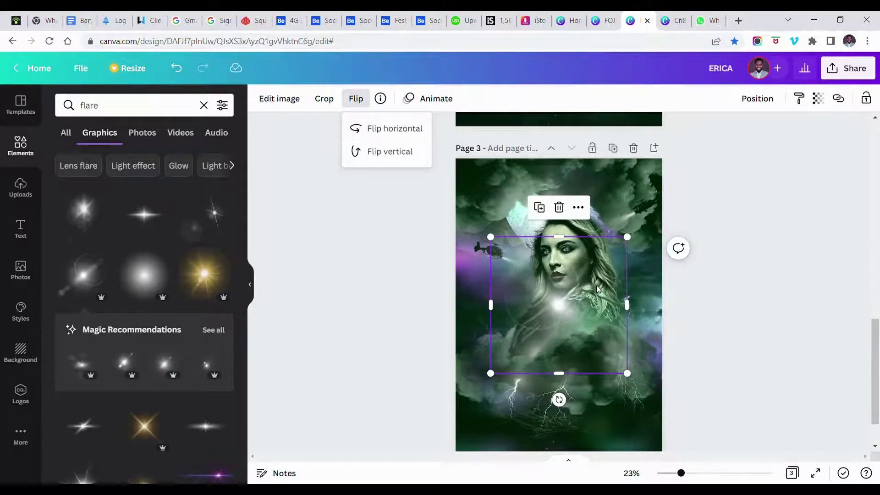
drag(551, 298, 612, 253)
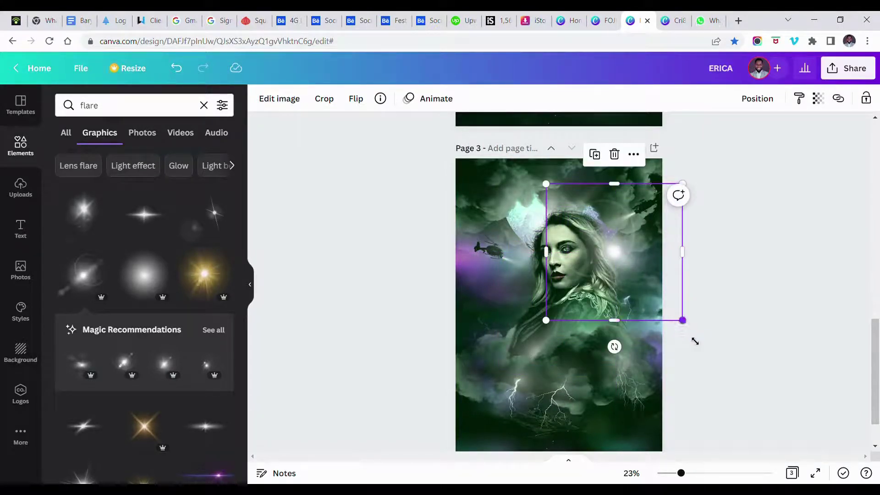
drag(695, 341, 714, 359)
drag(642, 274, 632, 274)
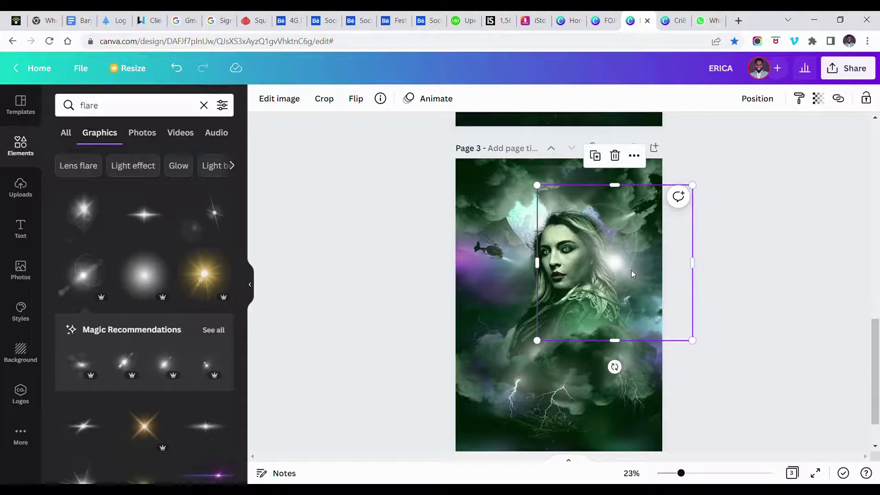
drag(628, 271, 624, 271)
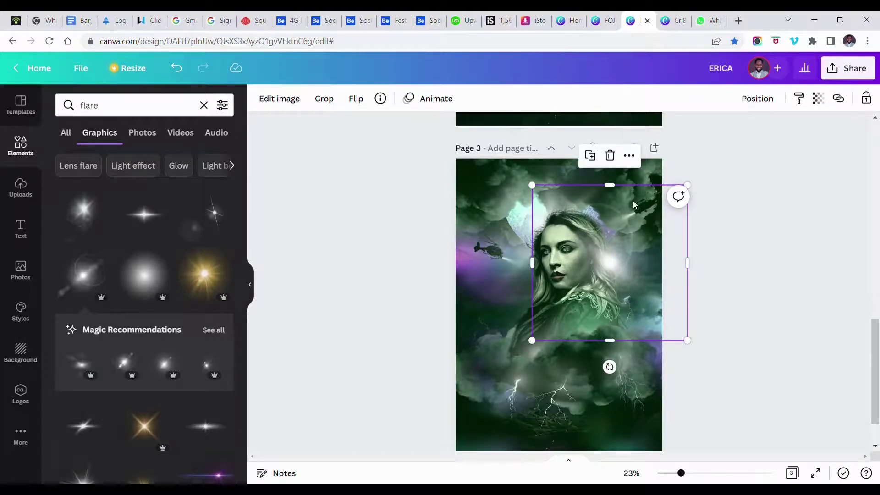
Soften the lens flare beside the woman's hair by setting its transparency to 72
scroll(633, 201, up, 4)
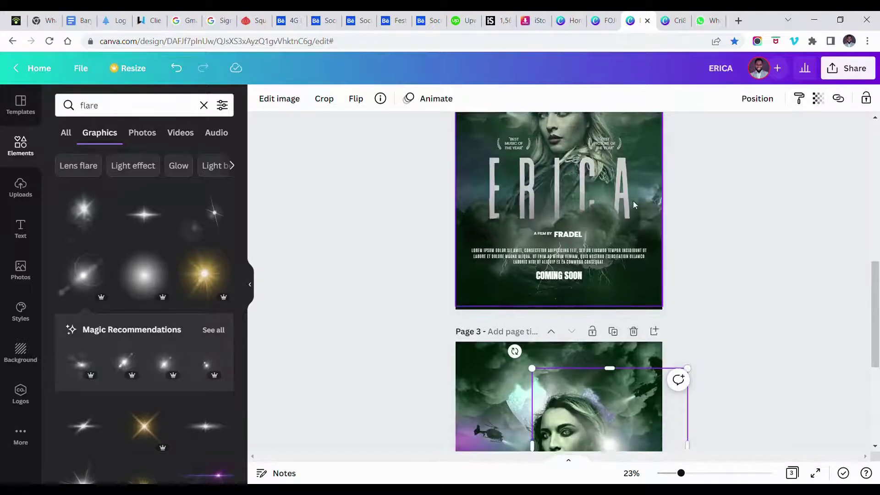
scroll(634, 205, down, 3)
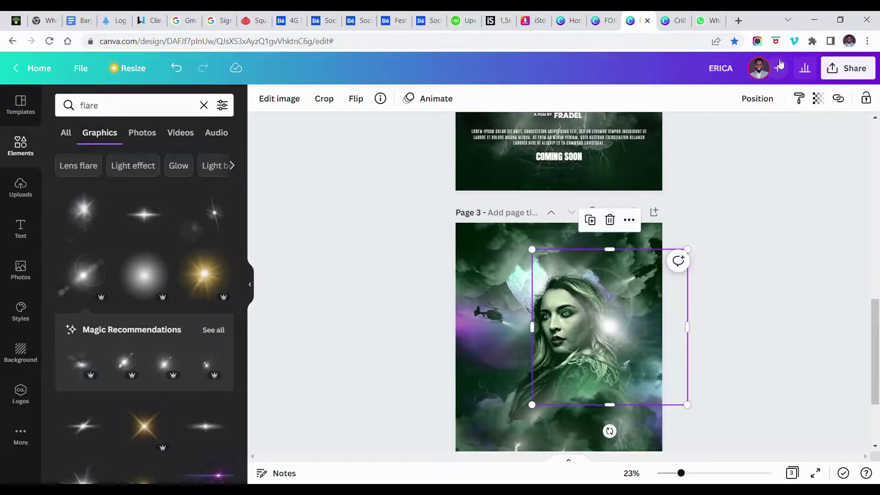
click(818, 98)
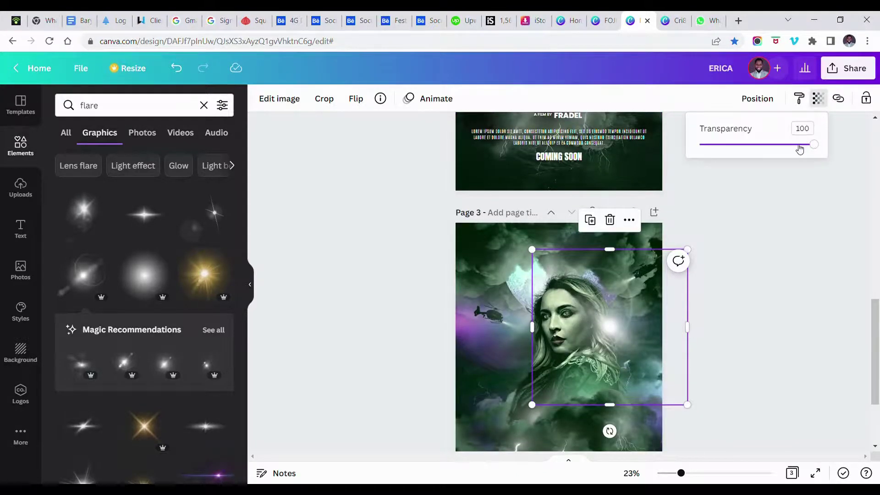
drag(799, 149, 799, 147)
click(653, 293)
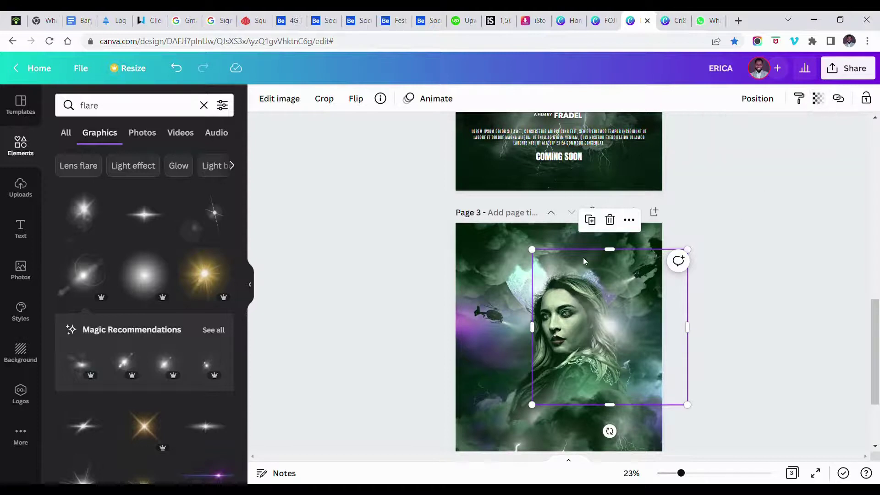
click(357, 100)
click(357, 101)
click(818, 98)
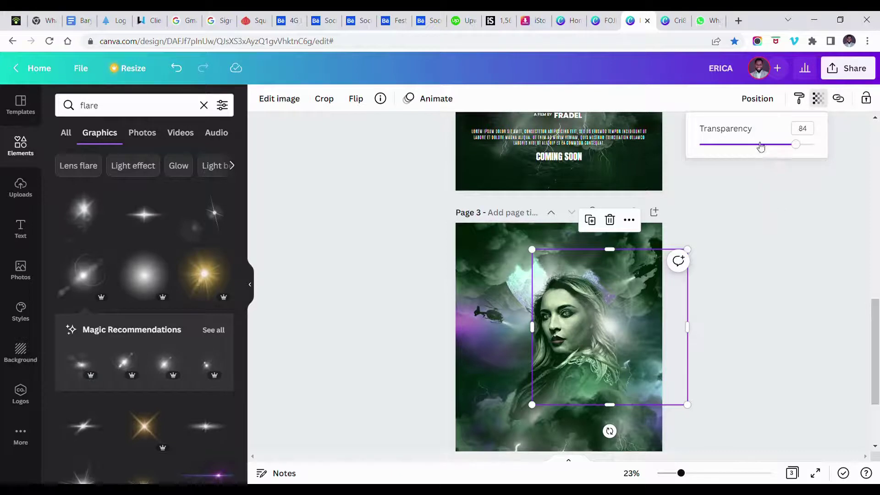
drag(794, 145, 785, 147)
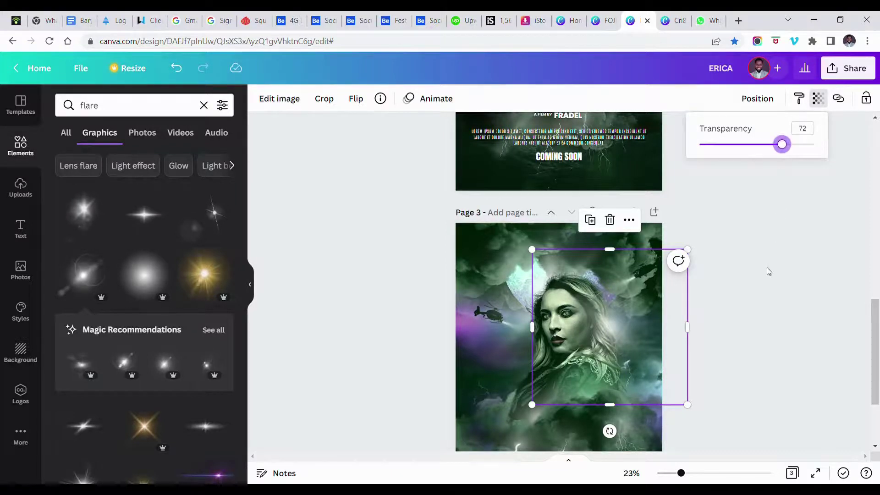
click(643, 342)
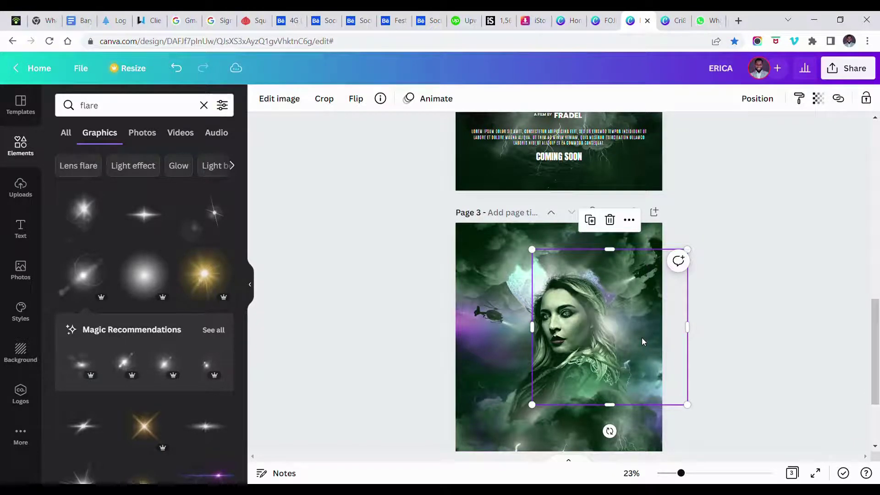
Examine the flare and the overall lighting on page 3, both close up and with the whole page in view
scroll(760, 324, down, 1)
scroll(760, 324, down, 2)
click(760, 321)
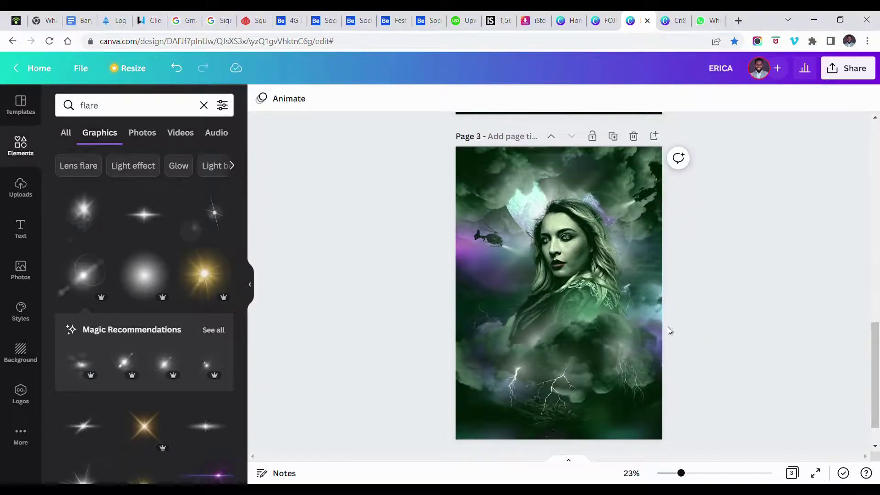
scroll(634, 299, up, 3)
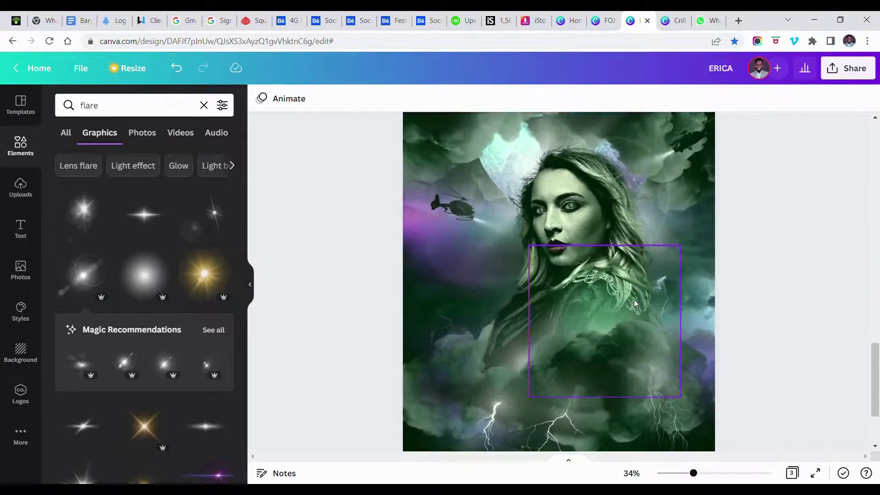
scroll(634, 298, down, 3)
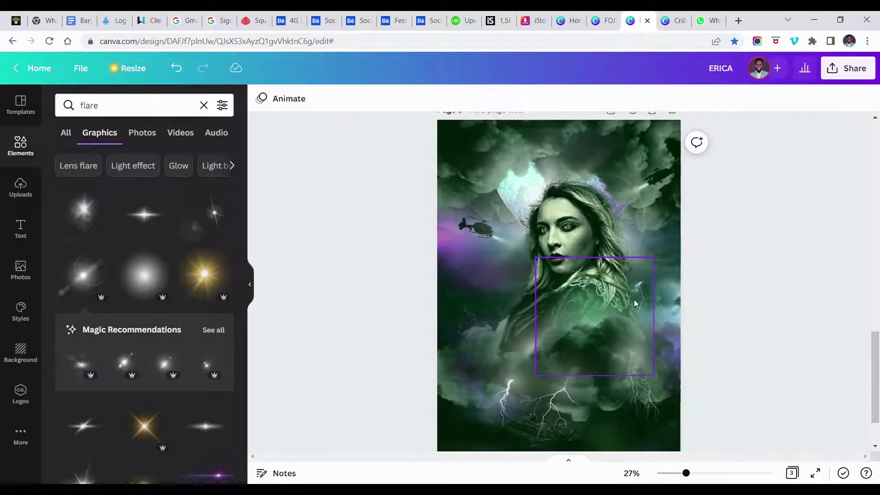
scroll(634, 299, down, 2)
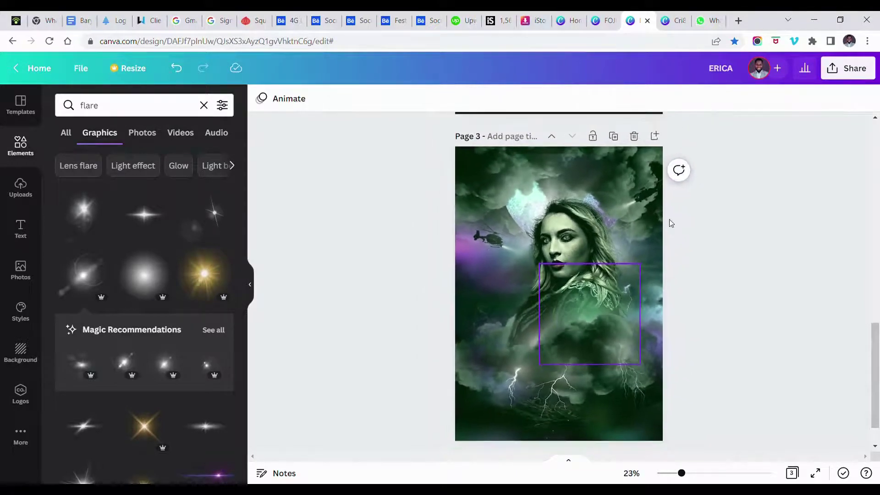
Try removing the large rotated overlay across the upper part of page 3, and undo its deletion
click(543, 154)
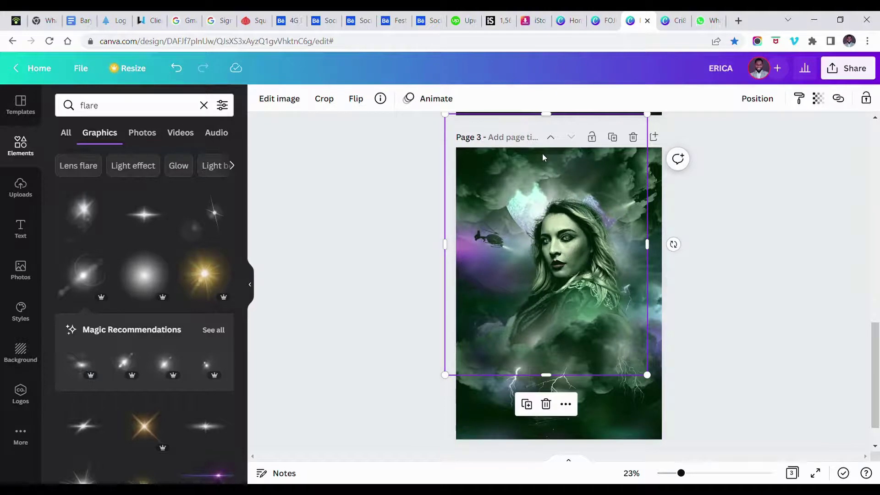
key(Escape)
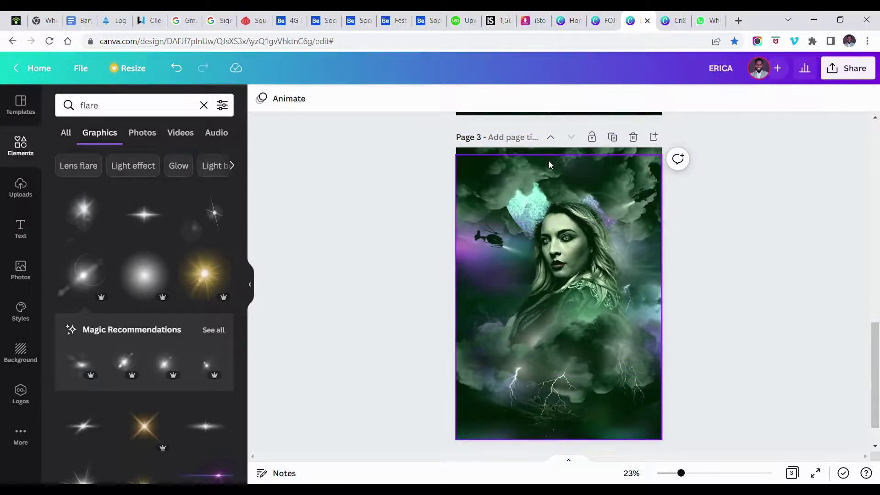
click(549, 160)
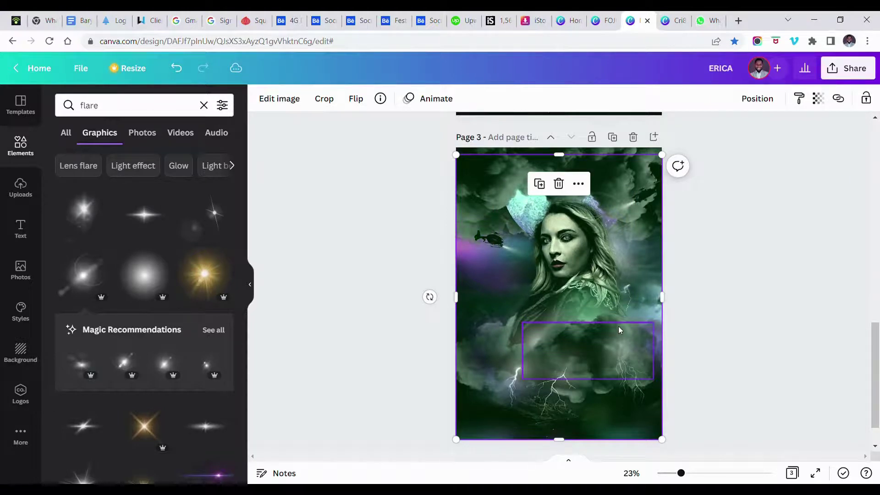
click(729, 324)
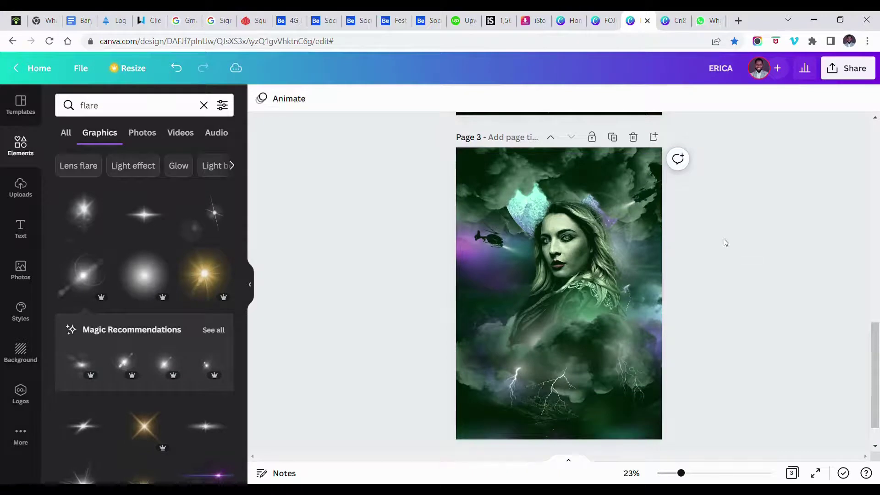
key(ctrl+z)
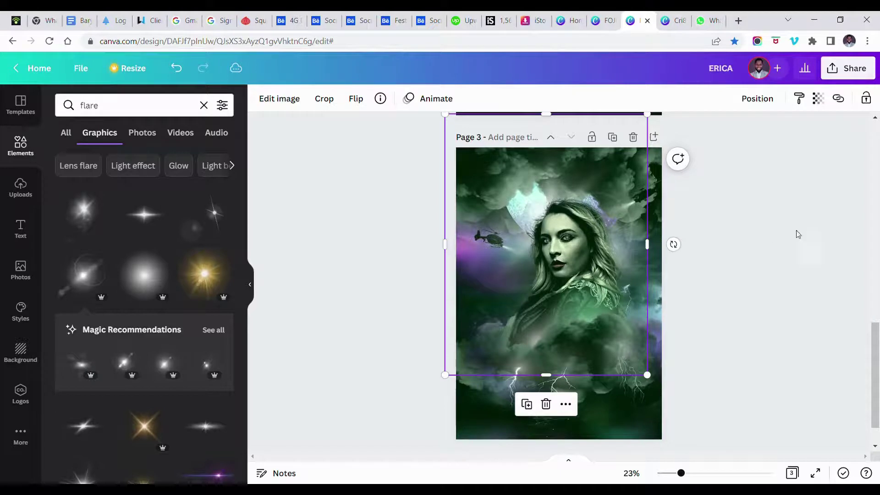
Compare the page 3 artwork with the finished ERICA poster on page 2
click(822, 233)
scroll(763, 244, down, 3)
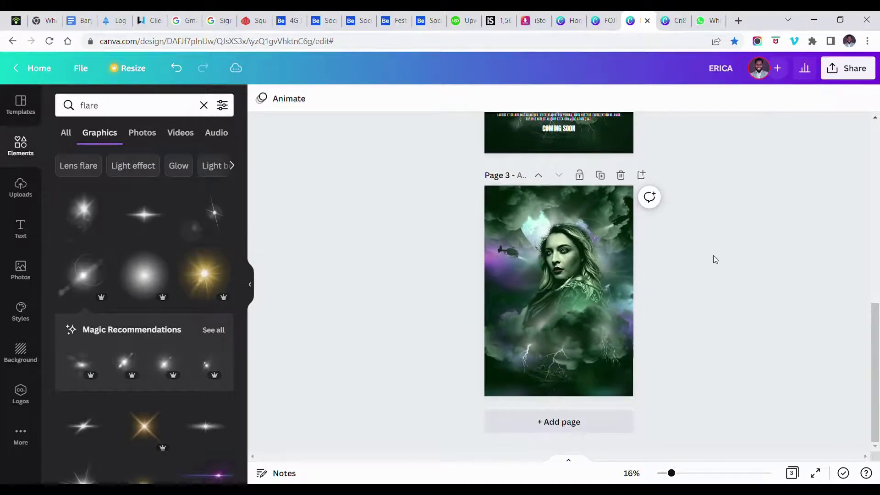
scroll(714, 252, up, 3)
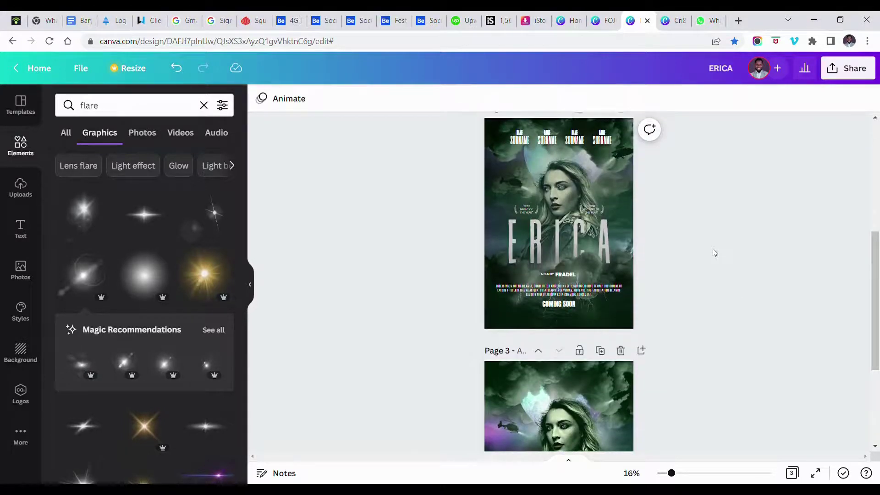
scroll(714, 251, down, 2)
scroll(713, 252, down, 2)
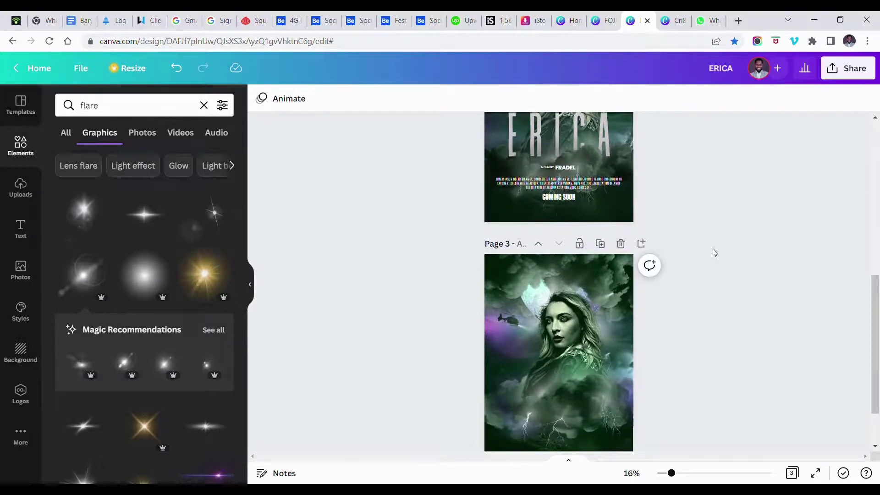
scroll(714, 253, up, 3)
scroll(714, 253, down, 3)
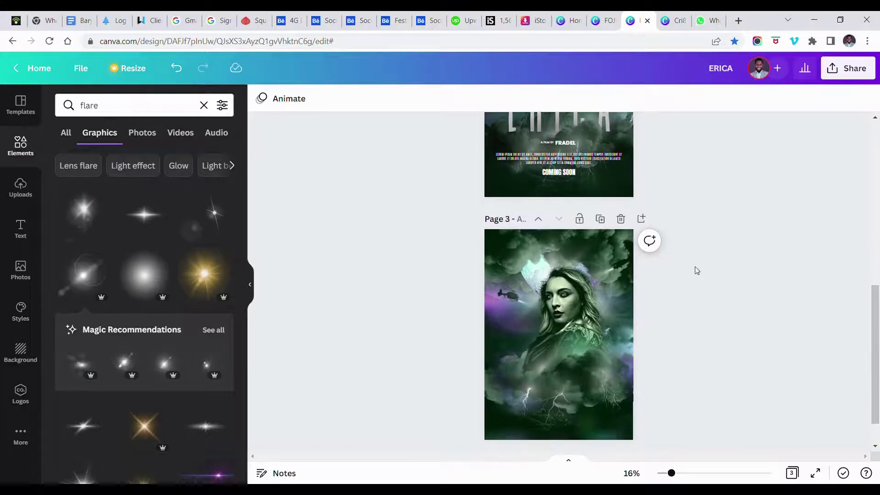
ctrl+scroll(623, 282, up, 2)
scroll(623, 283, down, 2)
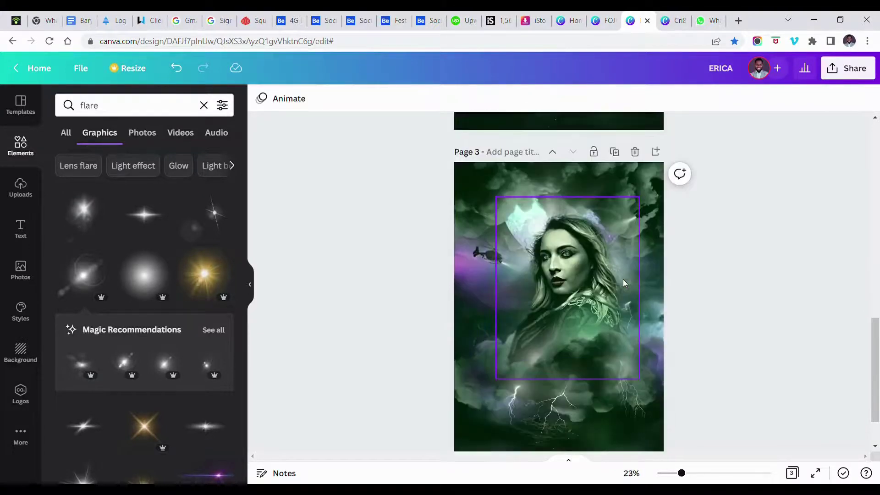
Add a blank page 4 and place a heading on it reading NAME
click(629, 421)
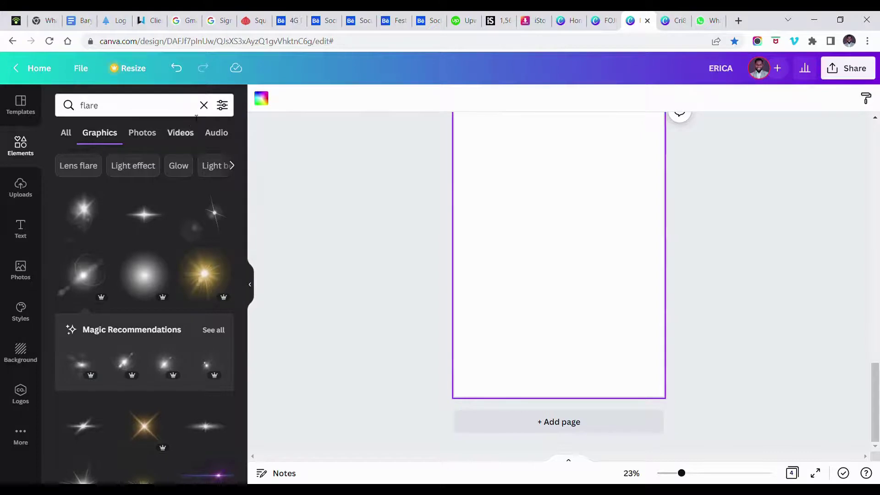
click(20, 232)
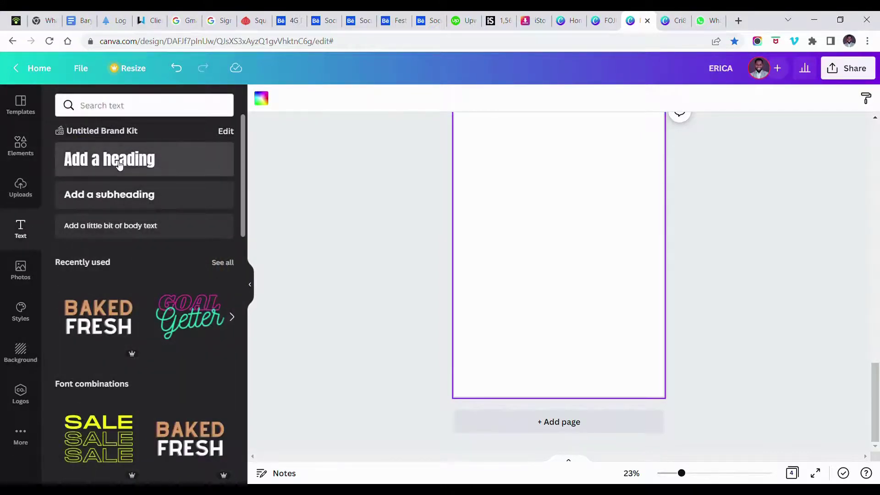
click(119, 165)
drag(544, 251, 483, 167)
text(NAME)
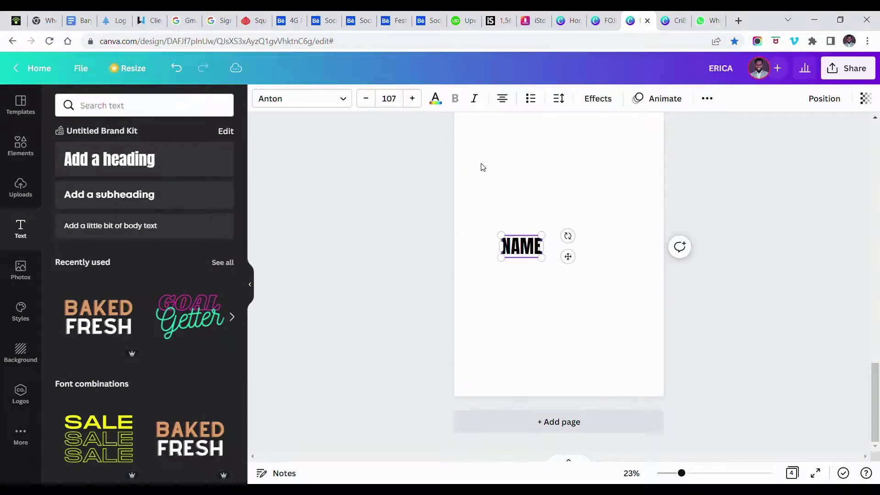
Duplicate the NAME heading, place the copy directly beneath it, and change its text to SURNAME
click(525, 222)
click(530, 248)
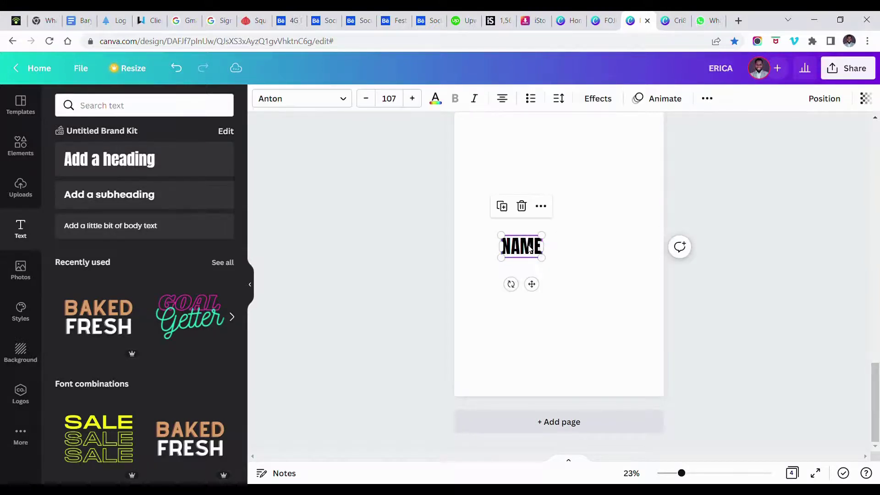
key(ctrl+d)
drag(530, 248, 531, 266)
double_click(530, 266)
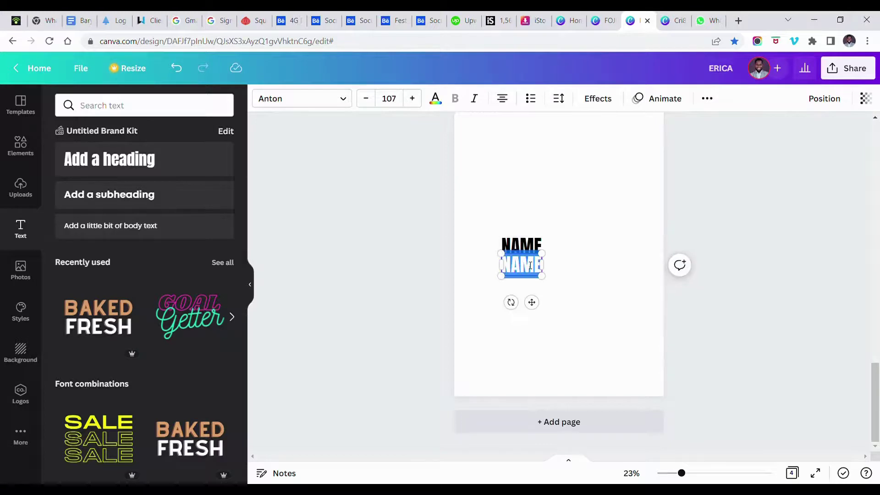
text(SURNAME)
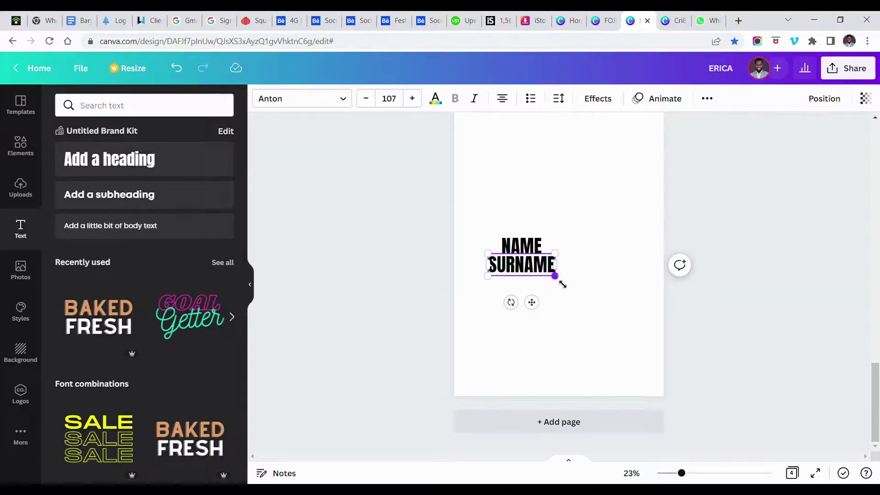
Enlarge the SURNAME text to size 169 and centre the NAME text above it
drag(567, 286, 595, 308)
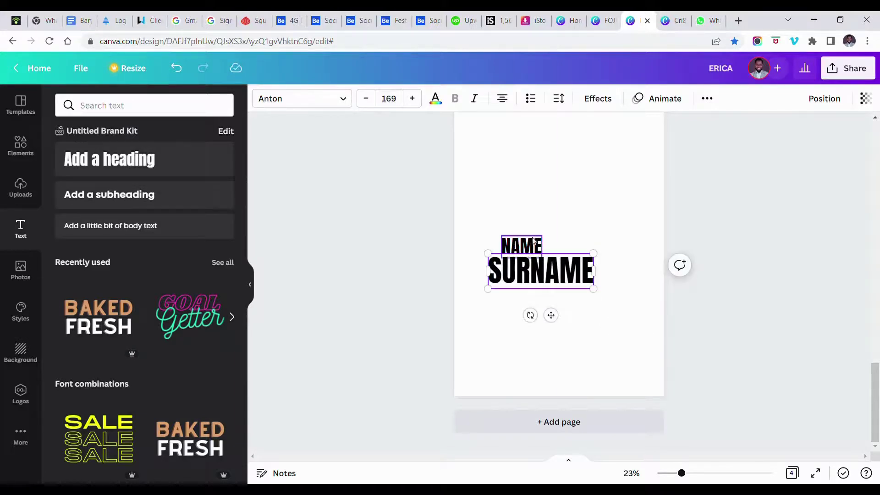
click(535, 246)
drag(536, 246, 554, 247)
Browse the CONDENSED font results and the document fonts, and set the NAME text's font to Tall
click(302, 102)
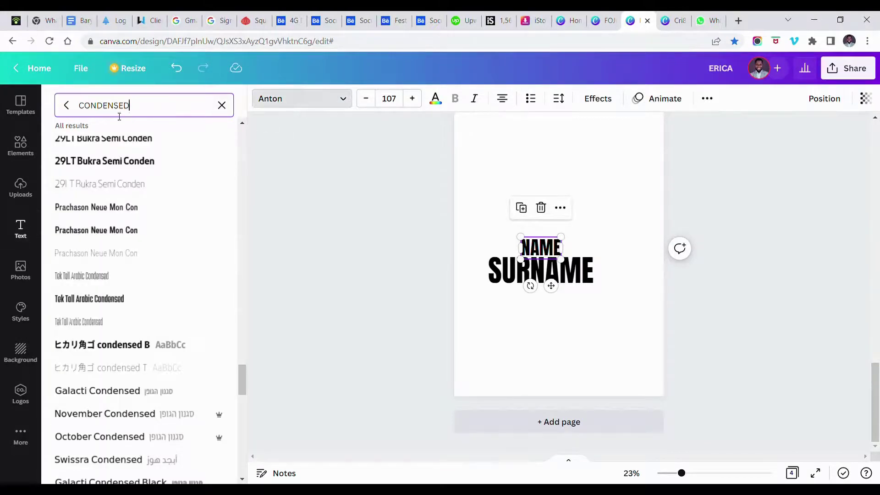
scroll(133, 168, up, 10)
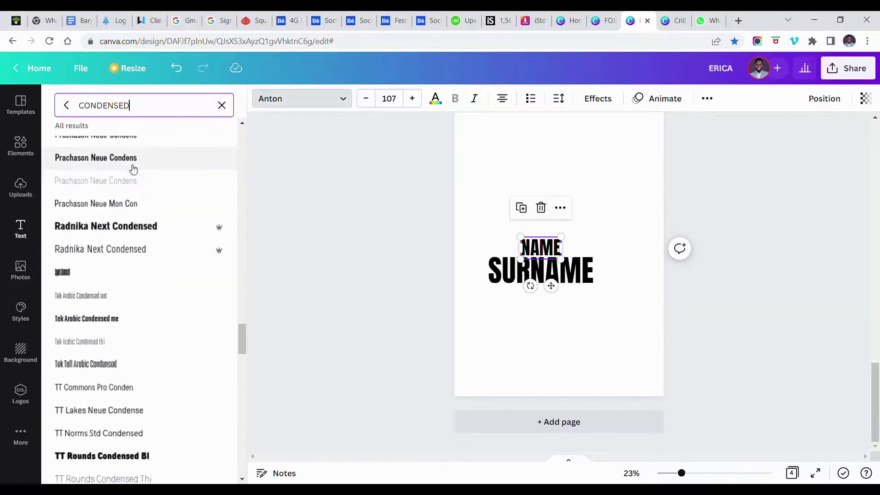
scroll(133, 167, up, 15)
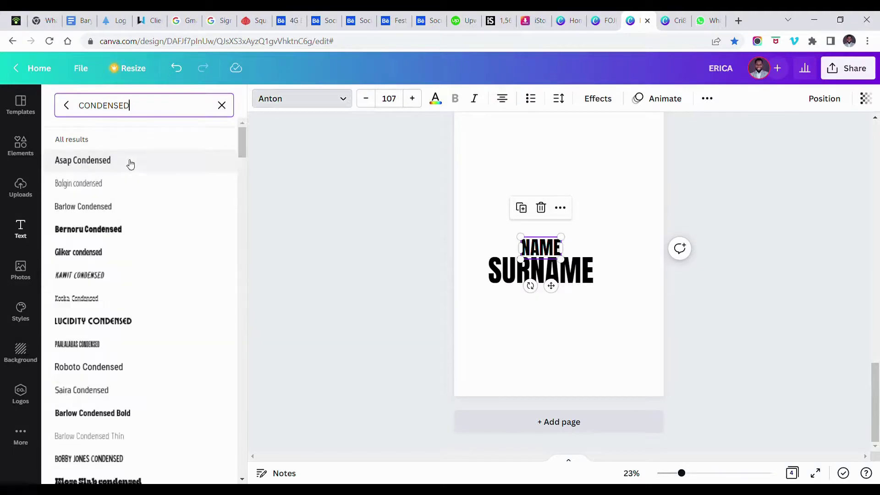
click(67, 105)
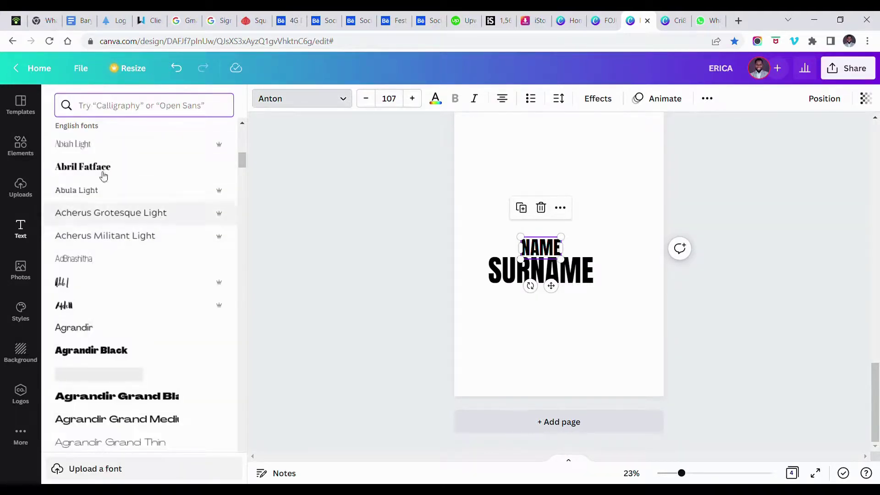
scroll(116, 308, up, 8)
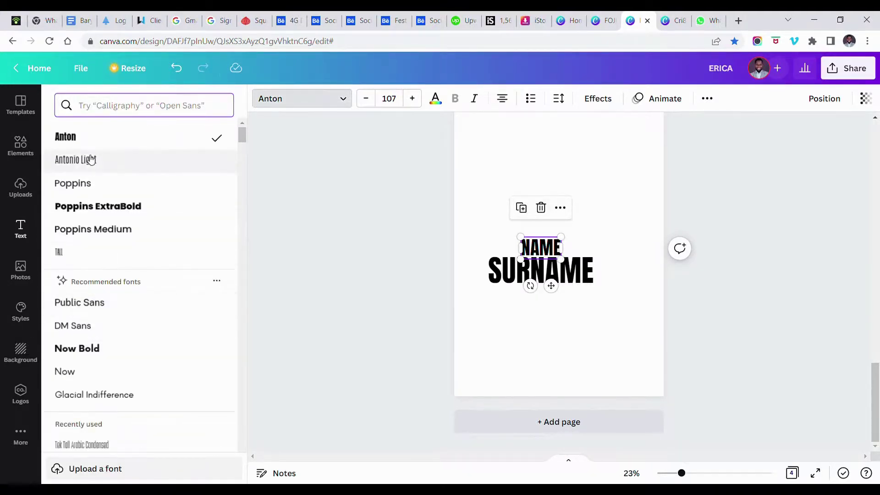
scroll(104, 320, down, 1)
scroll(104, 318, up, 1)
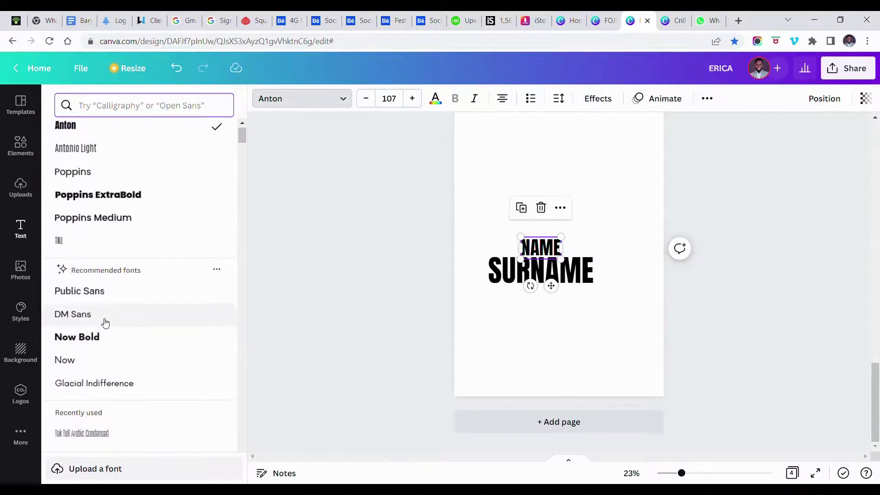
scroll(70, 251, up, 1)
click(68, 247)
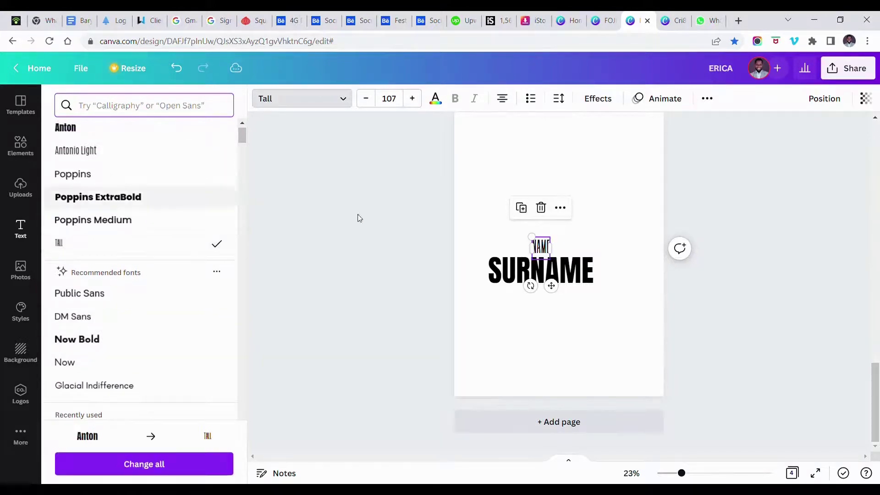
Set the SURNAME text's font to Tall to match the text above it
click(508, 275)
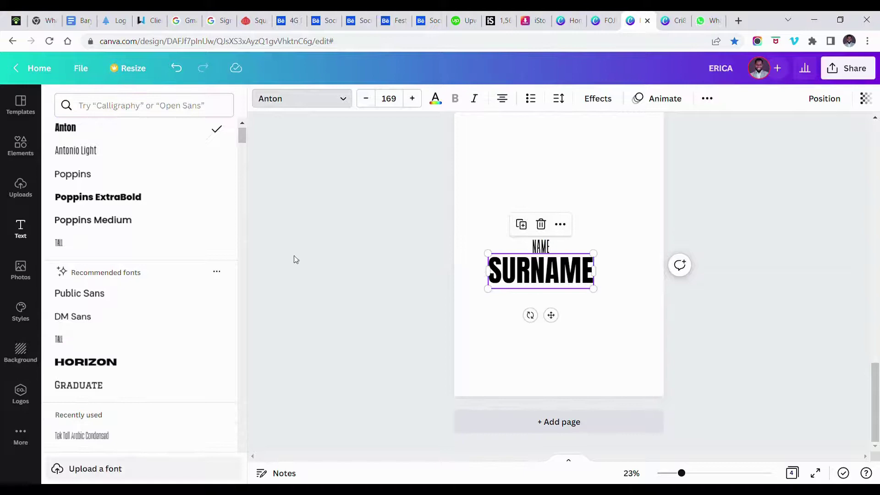
click(116, 243)
key(Escape)
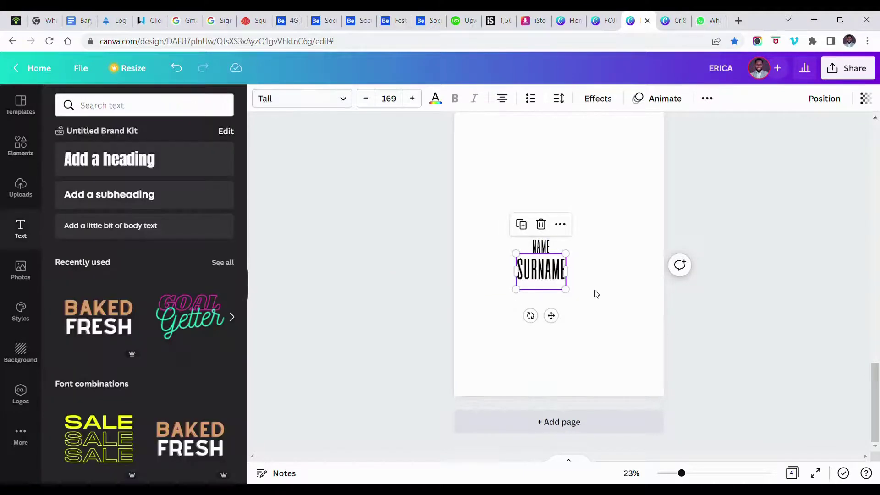
click(582, 275)
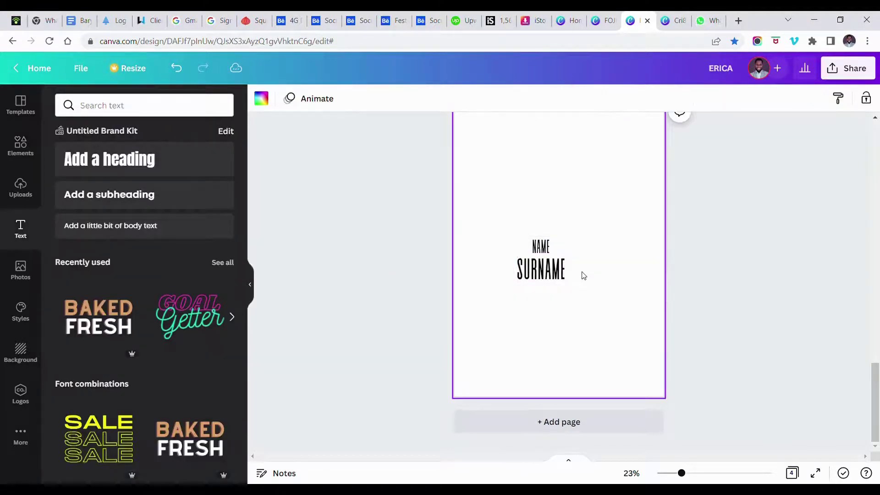
Move SURNAME slightly closer beneath NAME and group the two texts
click(550, 270)
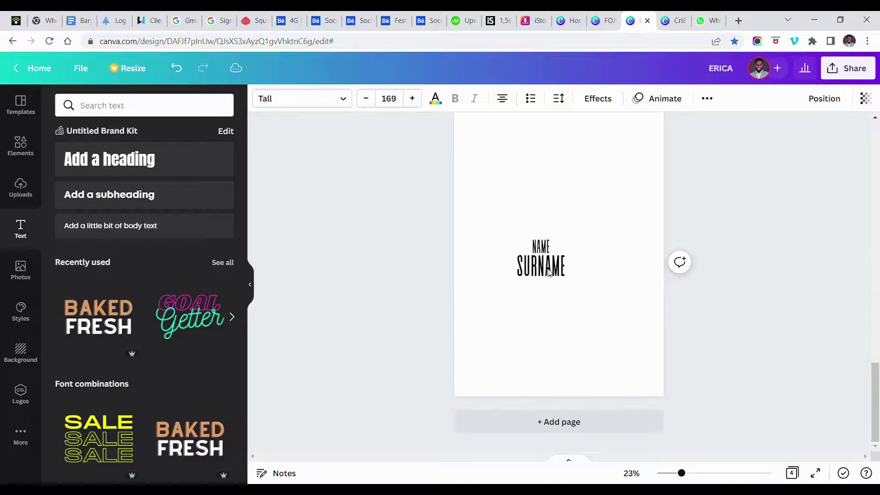
drag(554, 273, 548, 276)
shift+click(539, 248)
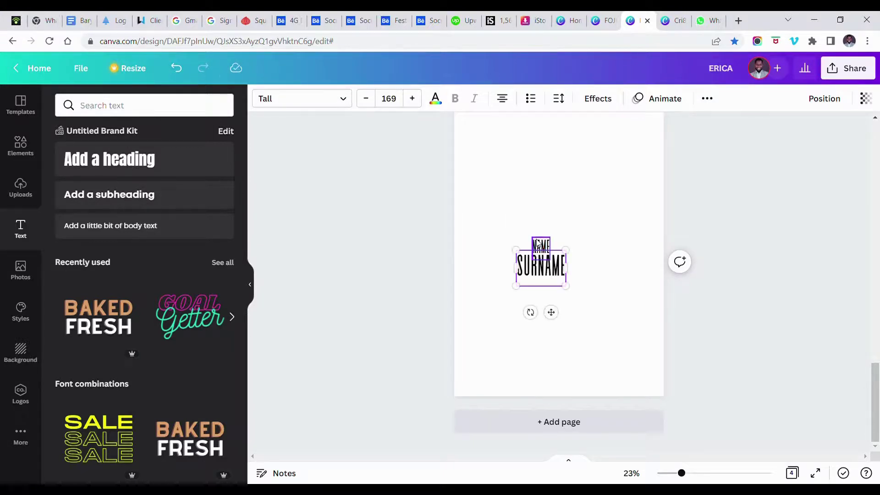
key(ctrl+g)
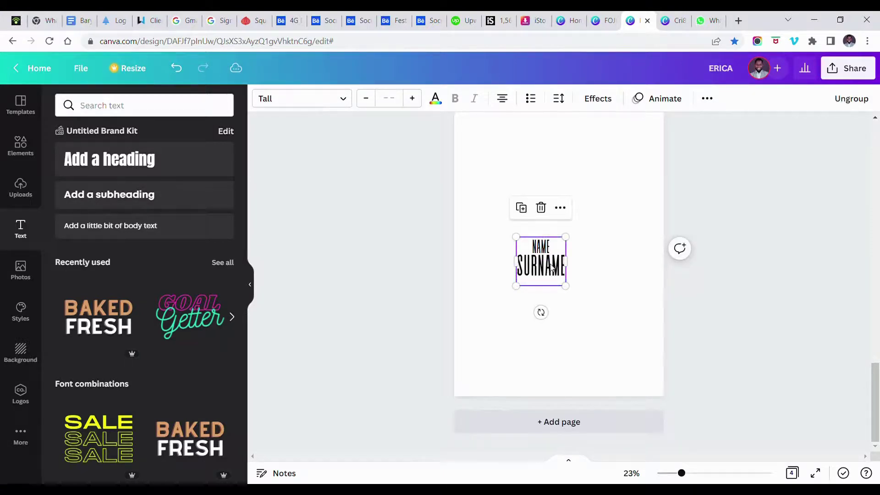
Shrink the name group so SURNAME is about size 89, and move the group onto the page 3 artwork
drag(552, 269, 527, 232)
scroll(526, 231, up, 5)
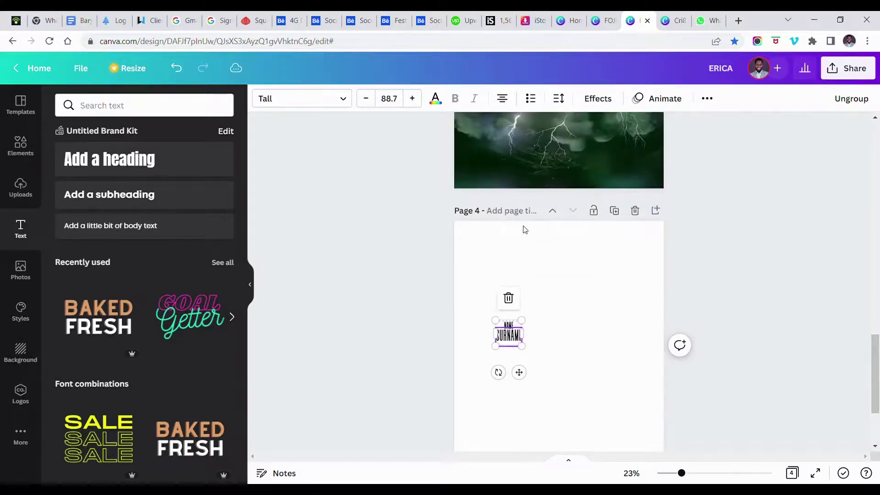
scroll(525, 230, up, 2)
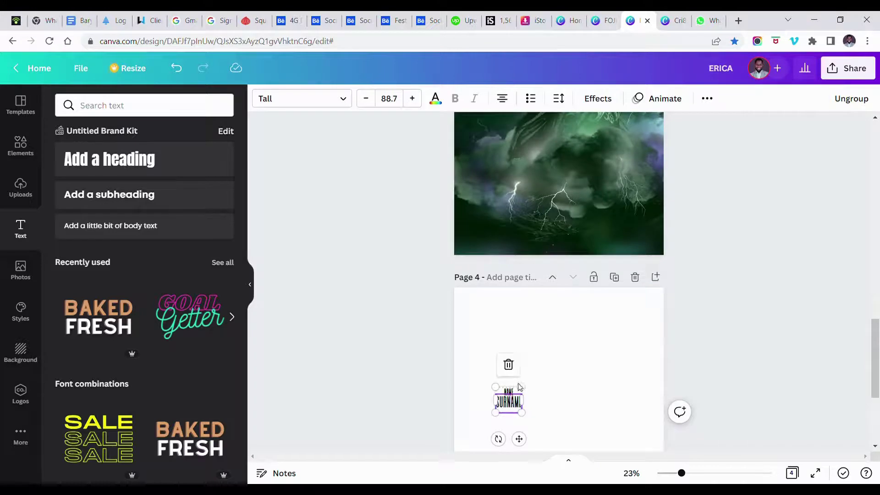
drag(517, 399, 534, 147)
scroll(534, 147, up, 4)
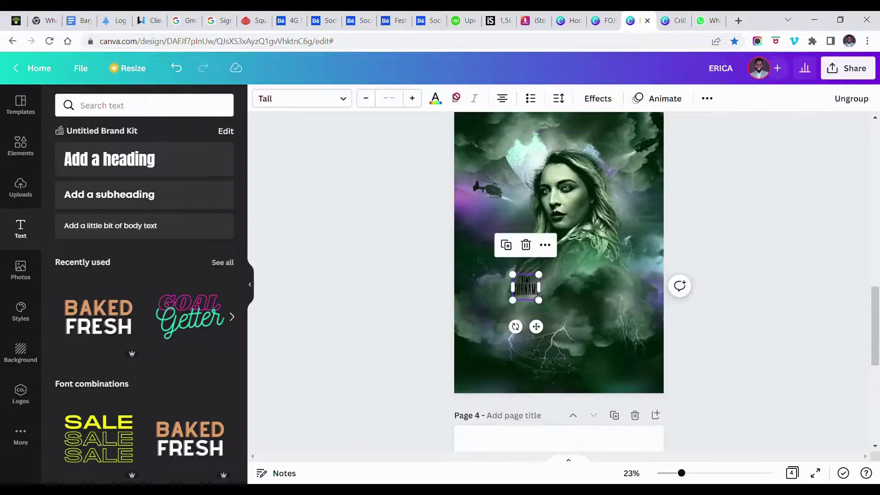
Colour the name group white and place it in the dark clouds at the upper-left corner of the page 3 poster
click(435, 99)
click(67, 189)
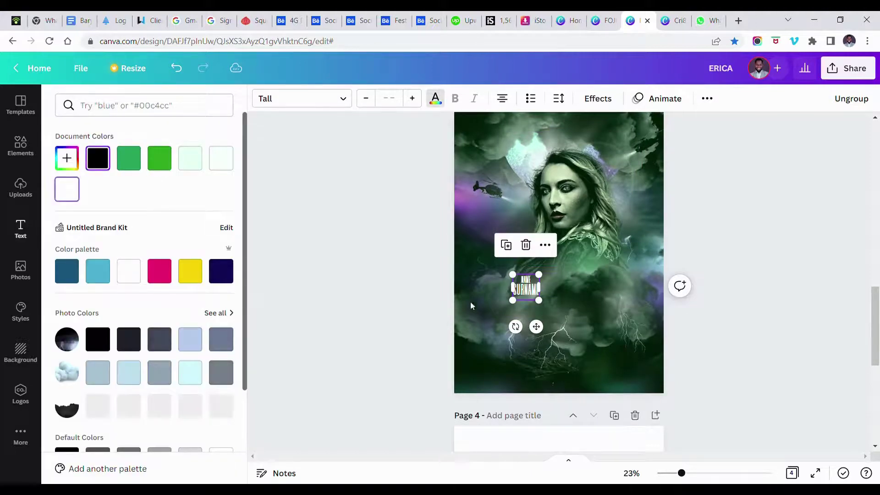
scroll(525, 289, up, 1)
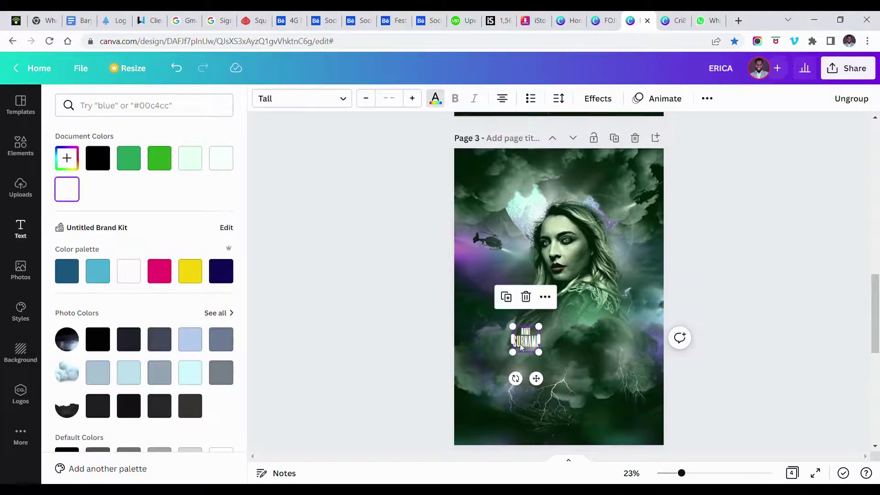
drag(527, 343, 498, 180)
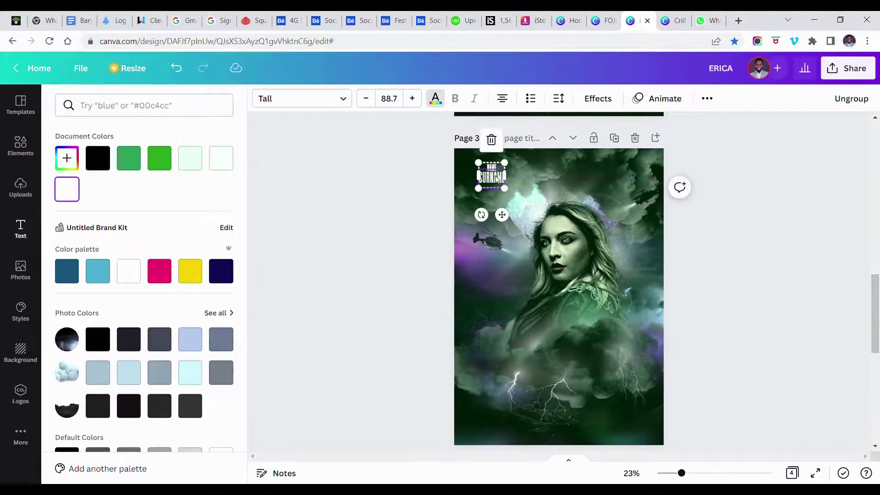
key(Down)
key(Down)
key(Down)
key(Down)
key(Down)
key(Down)
key(Down)
key(Down)
click(496, 179)
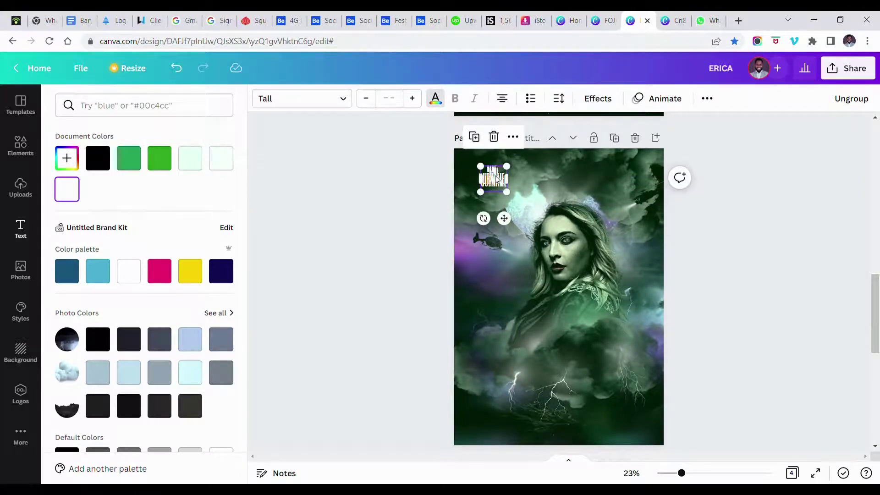
Duplicate the name group across the top of the poster to form an evenly spaced row of four
drag(495, 182, 537, 183)
key(ctrl+d)
key(ctrl+d)
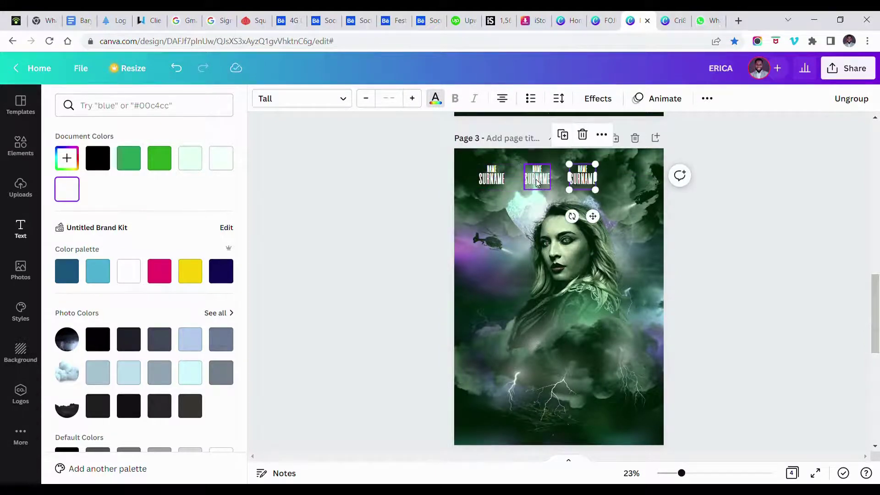
Select all four name groups across the top of the poster and nudge the row slightly down
shift+click(581, 181)
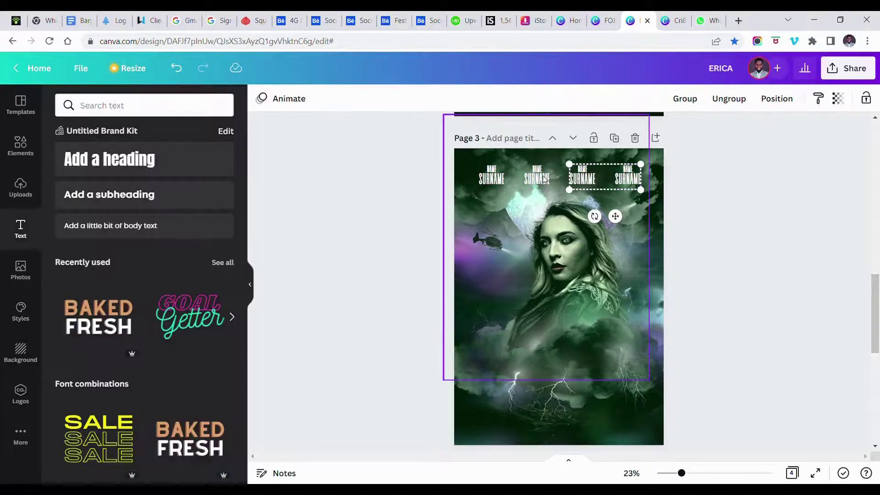
shift+click(537, 179)
shift+click(499, 181)
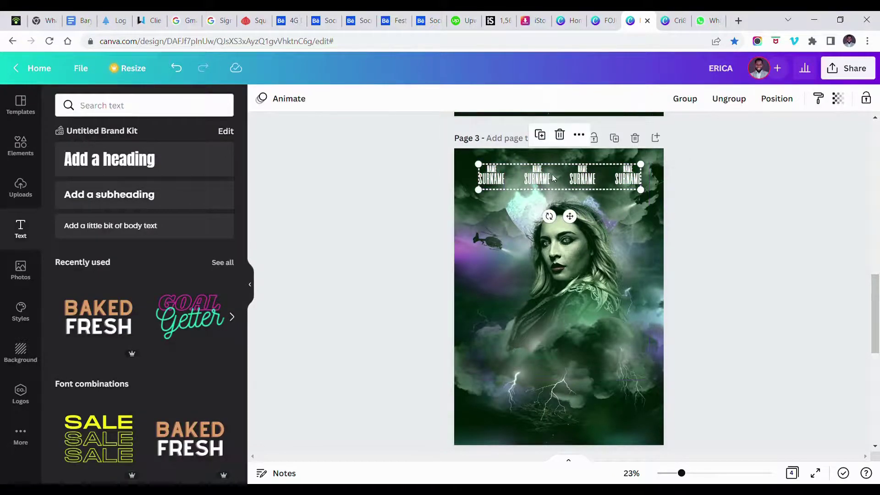
drag(583, 180, 583, 182)
click(765, 198)
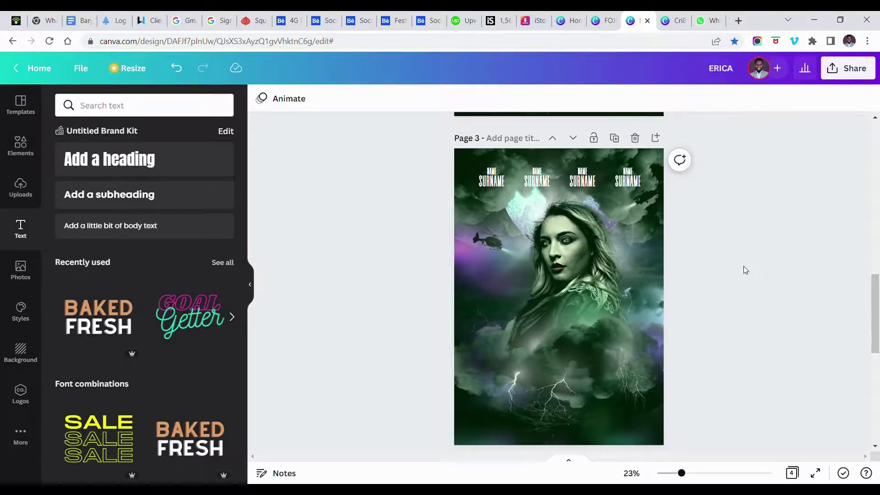
Place a copy of the third name group over the woman's chest, ungroup it, and delete its NAME text
scroll(745, 270, down, 2)
click(591, 128)
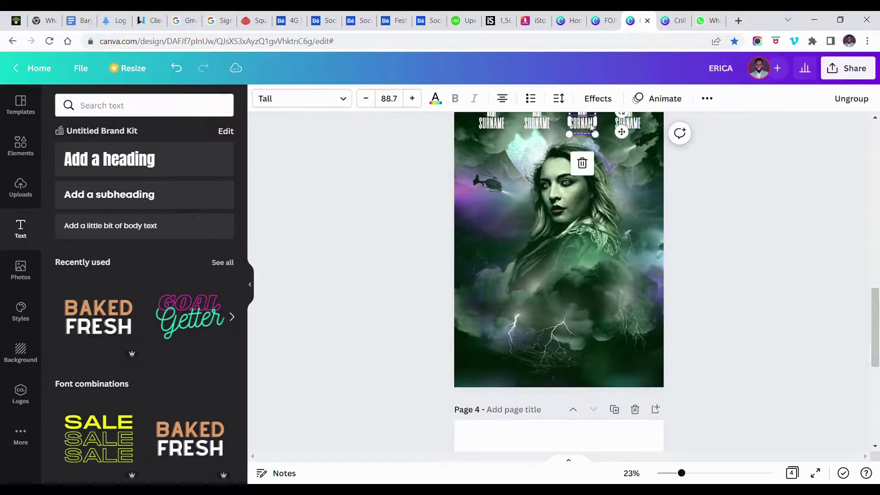
drag(591, 128, 578, 240)
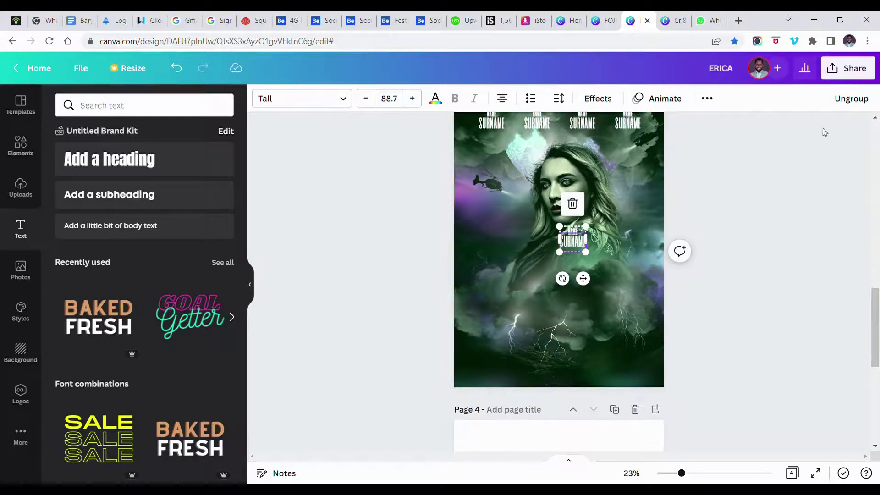
click(851, 99)
click(786, 151)
click(574, 233)
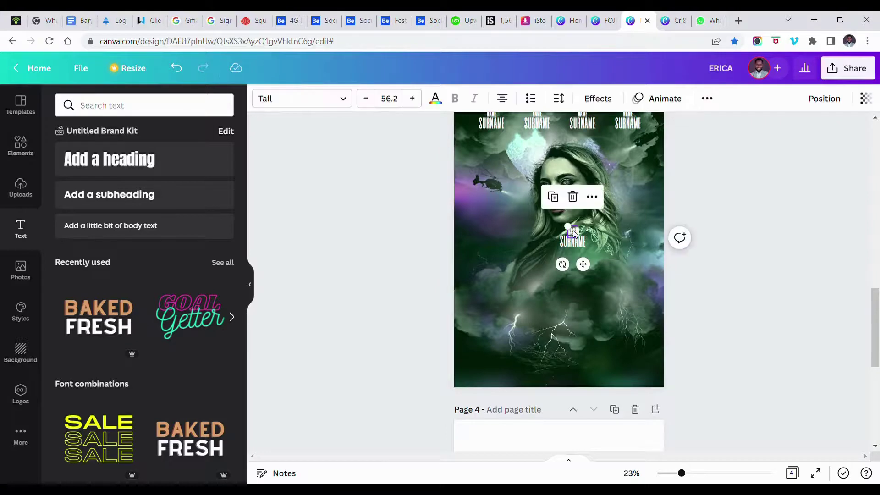
click(567, 239)
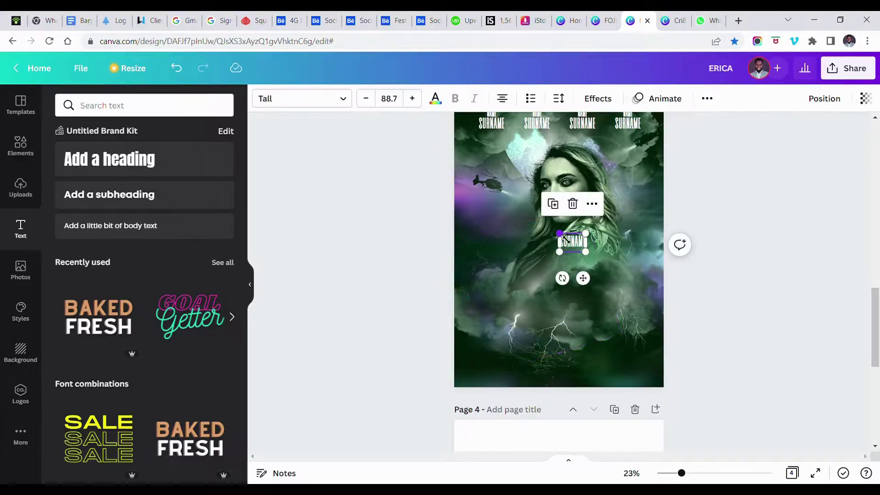
Enlarge the separate SURNAME text, replace its wording with ERICA, and scale the title to size 495
drag(525, 219, 482, 178)
click(547, 222)
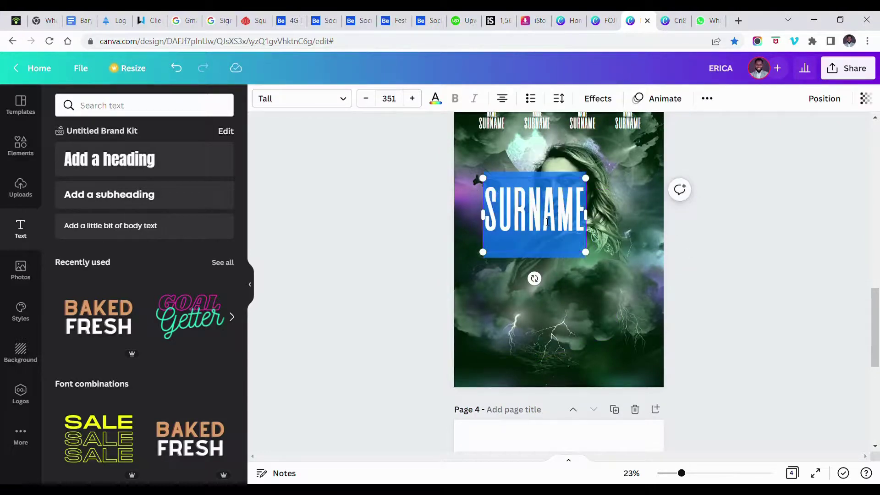
text(ERICA)
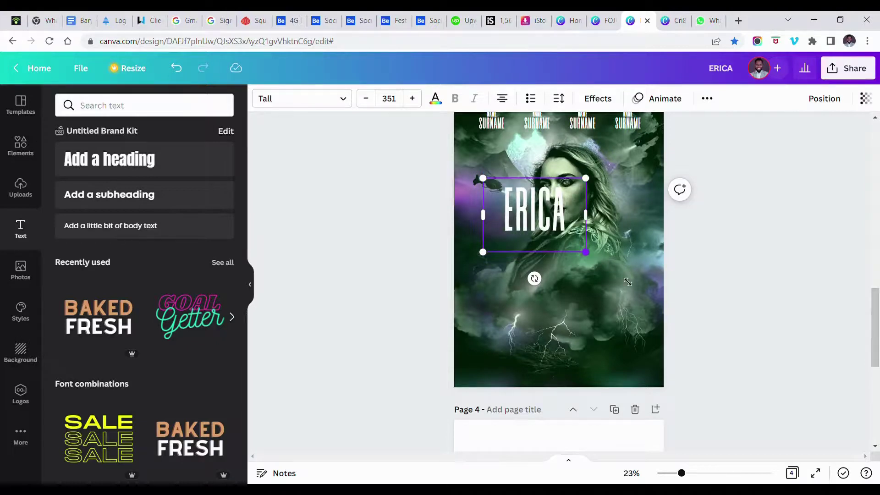
drag(627, 282, 627, 282)
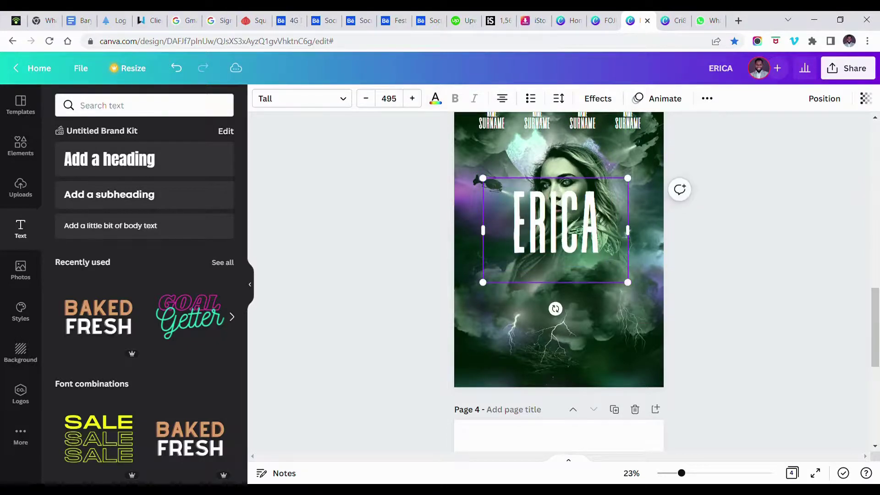
click(747, 262)
Set the ERICA title's letter spacing to 114
click(521, 217)
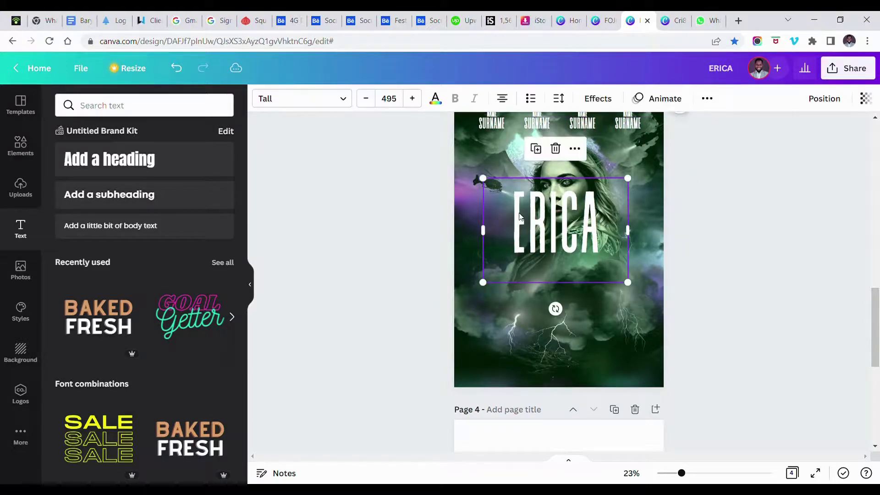
click(558, 98)
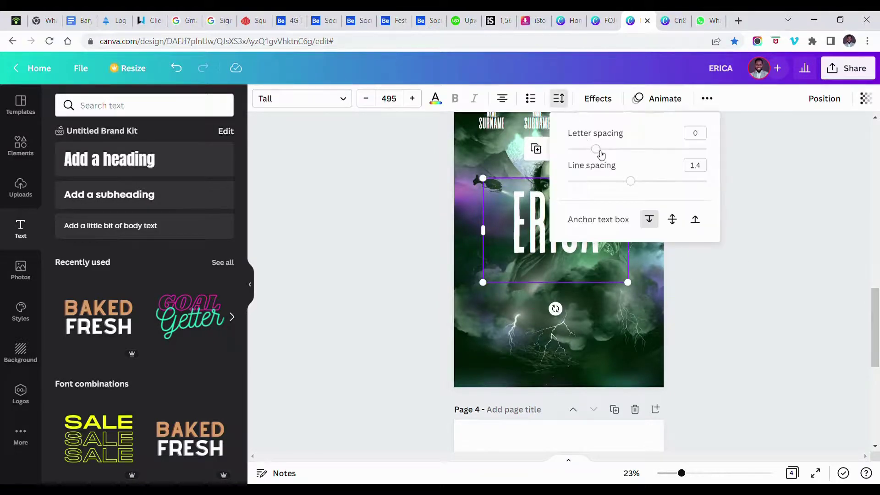
drag(602, 152, 615, 156)
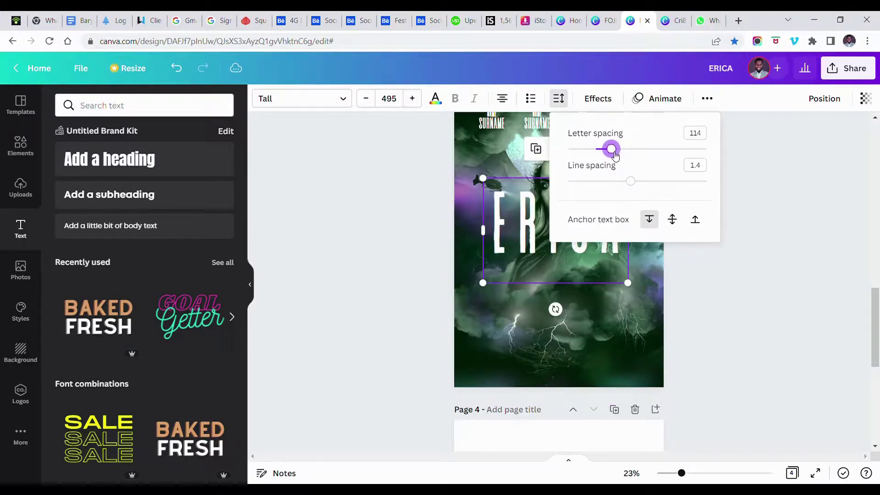
click(731, 306)
Move the ERICA title down over the woman's shoulders, enlarge it to size 534, and layer it behind the front clouds
drag(616, 249, 624, 280)
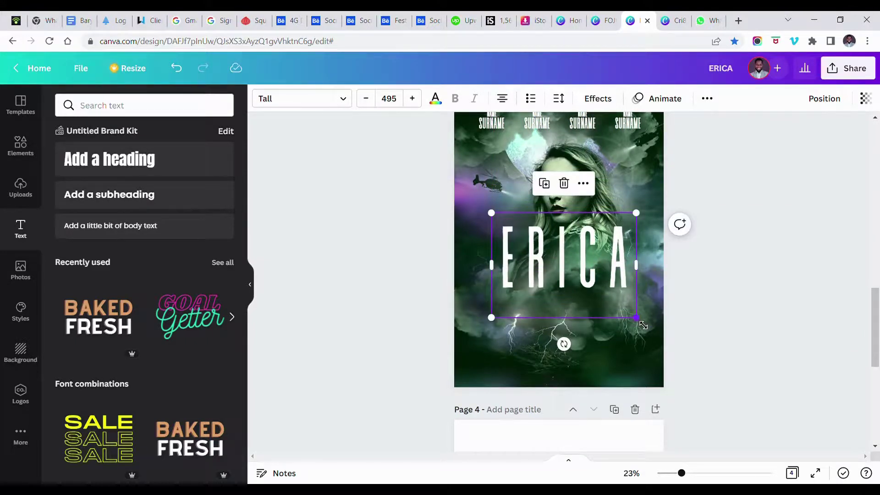
drag(643, 325, 655, 333)
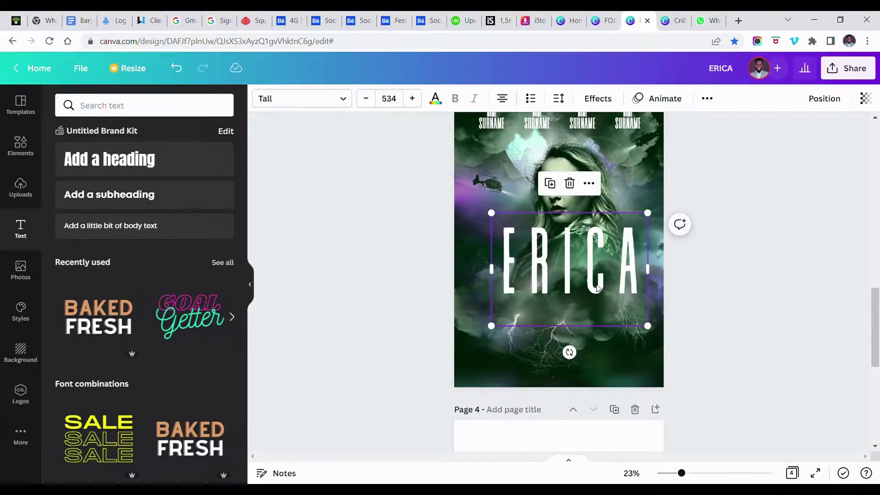
drag(599, 288, 591, 287)
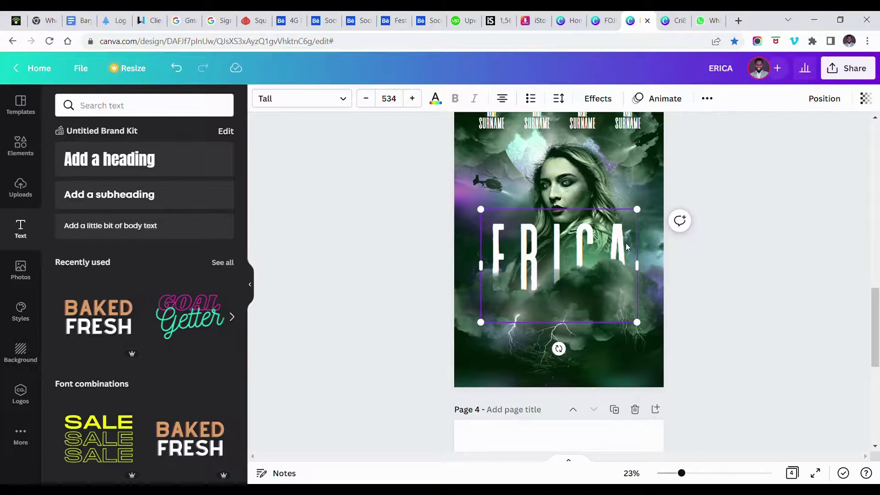
key(ctrl+z)
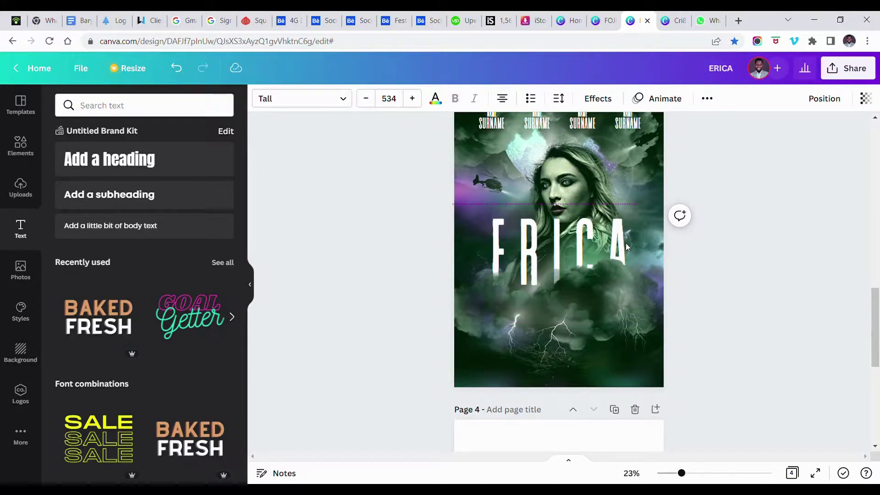
click(626, 243)
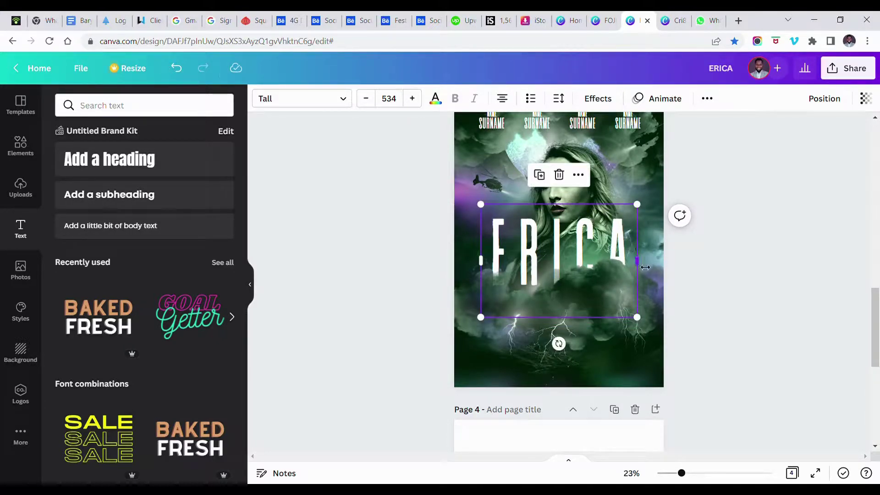
Reduce the ERICA title to size 440, widen its letter spacing, and centre it just above the clouds
drag(640, 261, 662, 261)
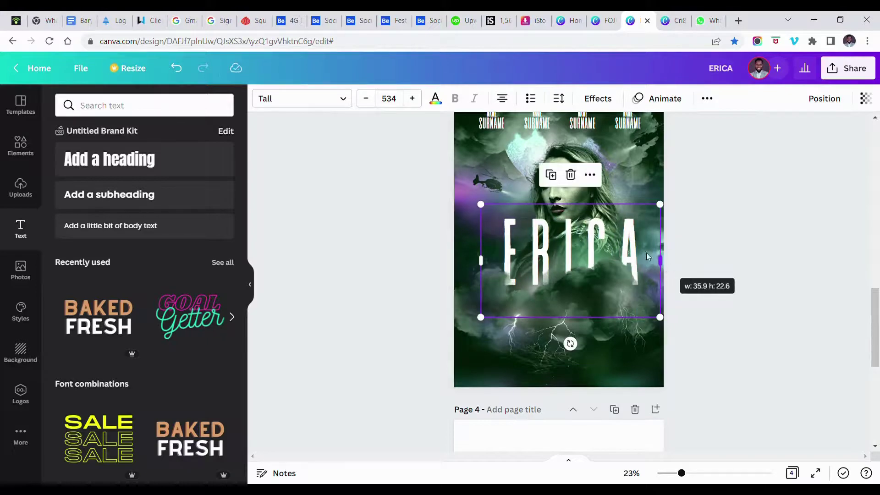
drag(666, 212, 638, 240)
click(560, 100)
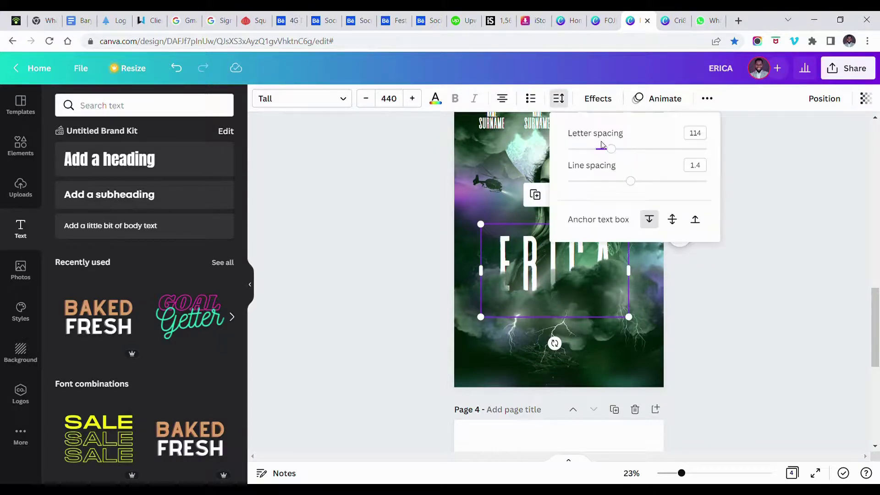
drag(615, 153, 622, 154)
click(698, 268)
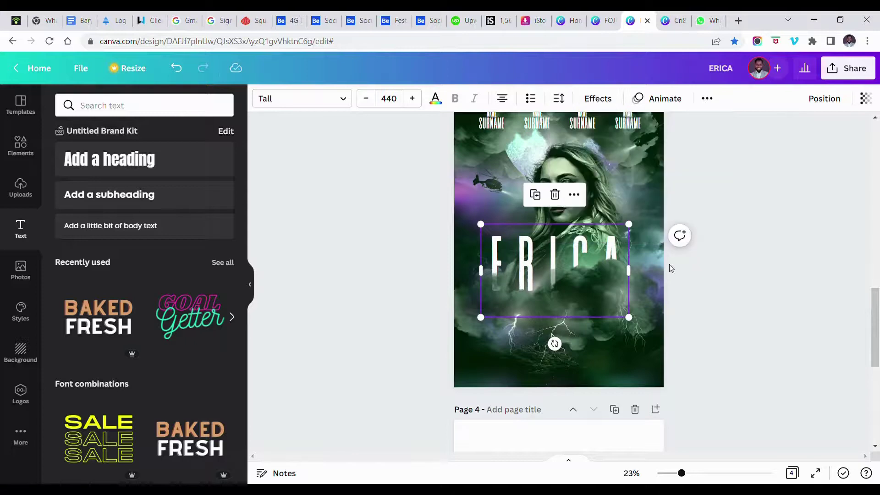
drag(597, 238, 607, 227)
Nudge the front cloud images slightly down from the base of the ERICA title and fine-tune the title's position
click(604, 287)
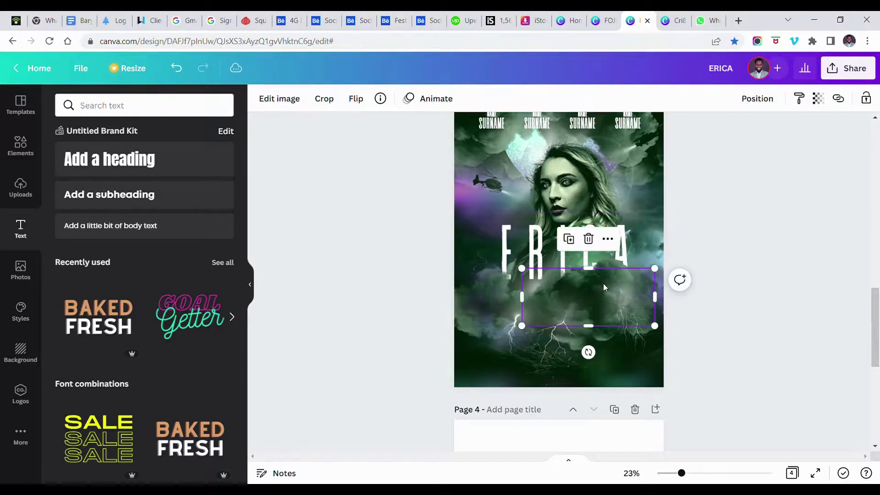
click(604, 283)
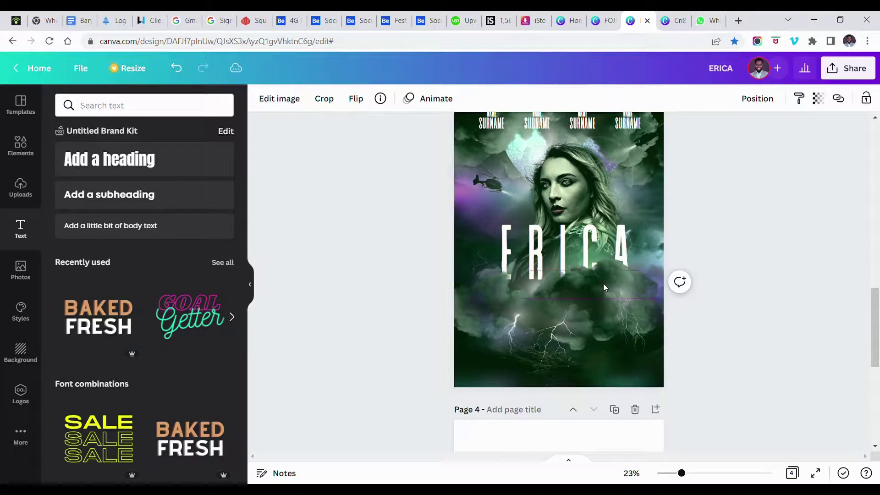
click(613, 270)
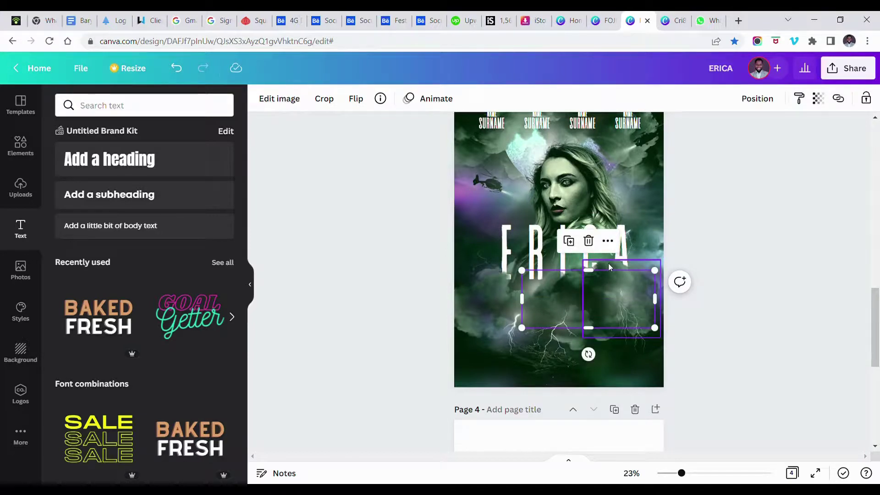
click(569, 266)
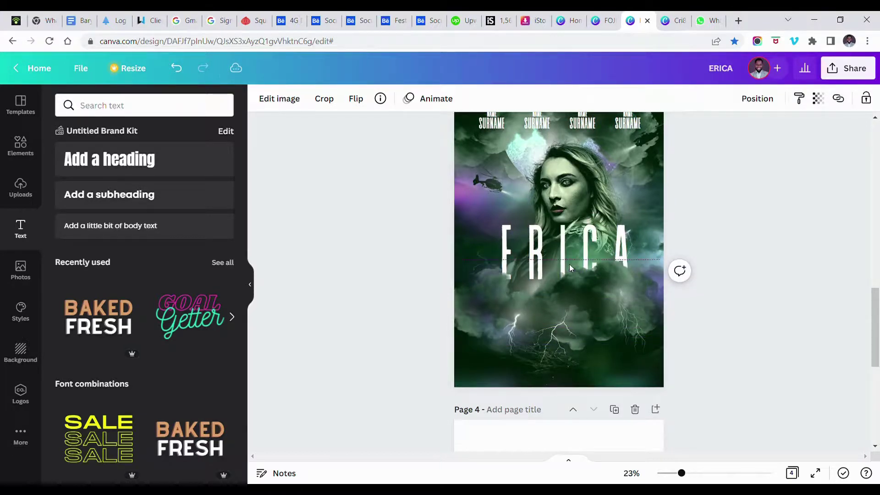
click(577, 271)
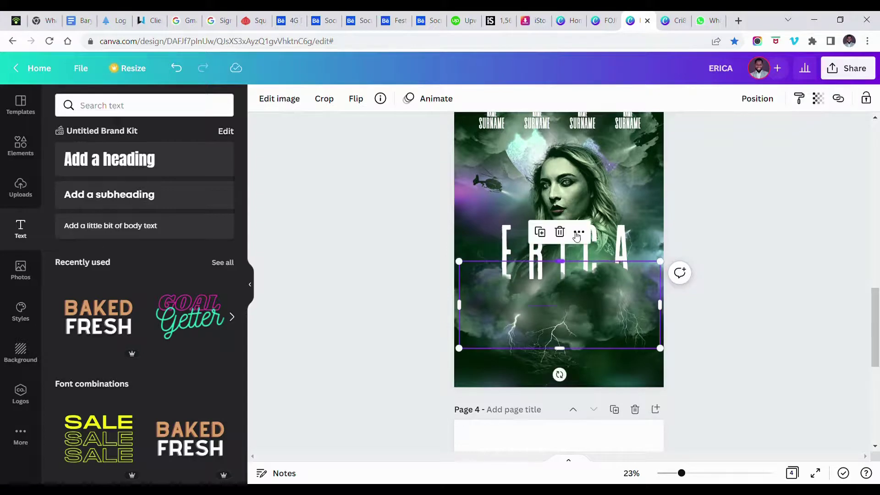
click(611, 247)
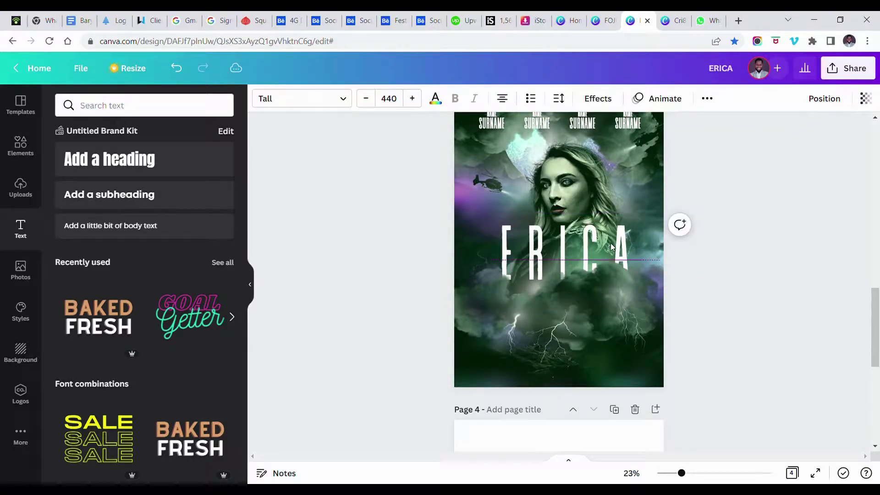
click(361, 184)
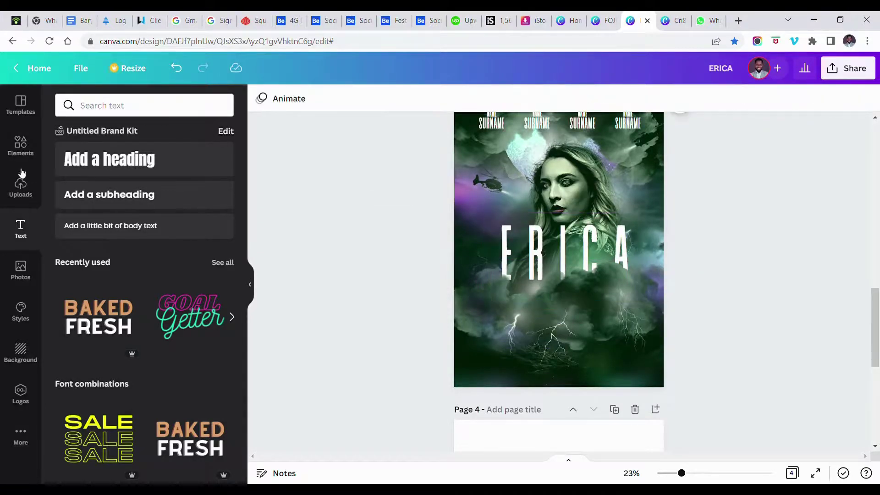
Search the graphics for "shadow", add a soft oval shadow, and place it over the lower part of the ERICA letters
click(21, 158)
double_click(113, 105)
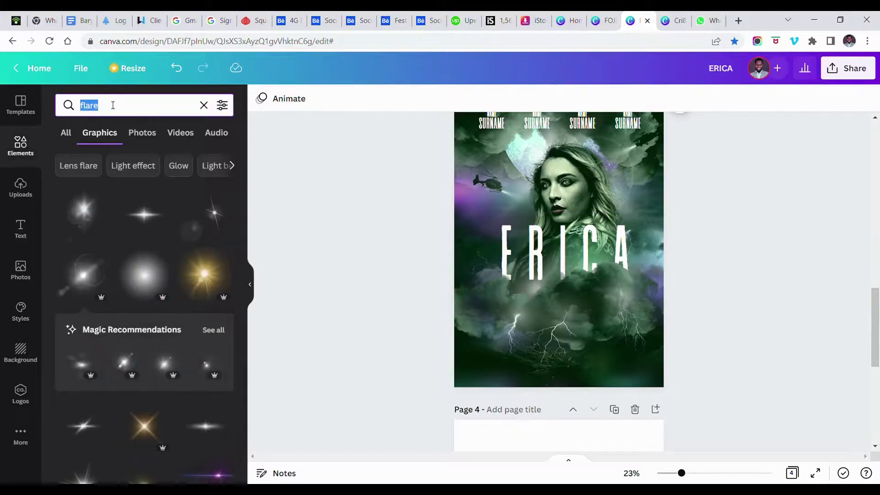
text(shadow)
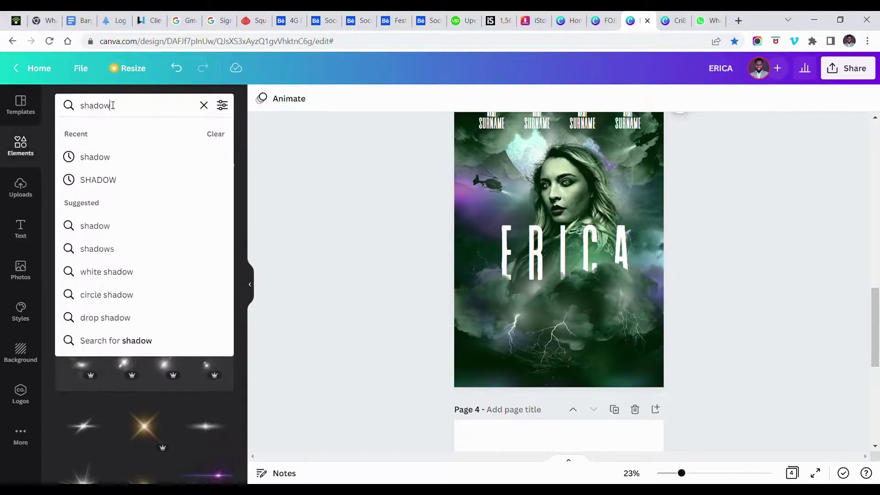
key(Return)
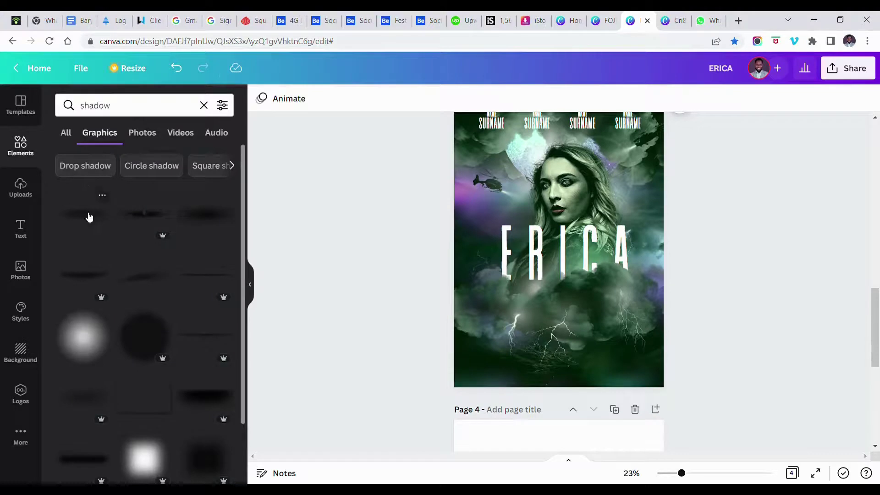
click(585, 240)
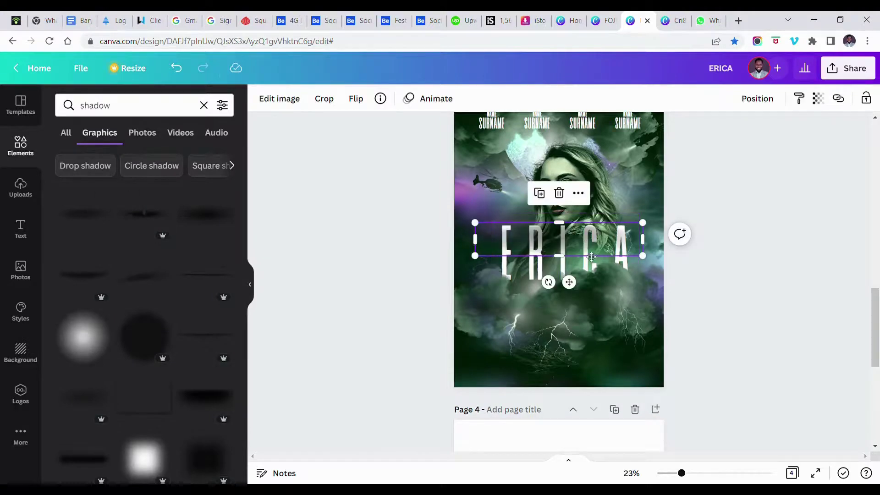
drag(584, 240, 588, 276)
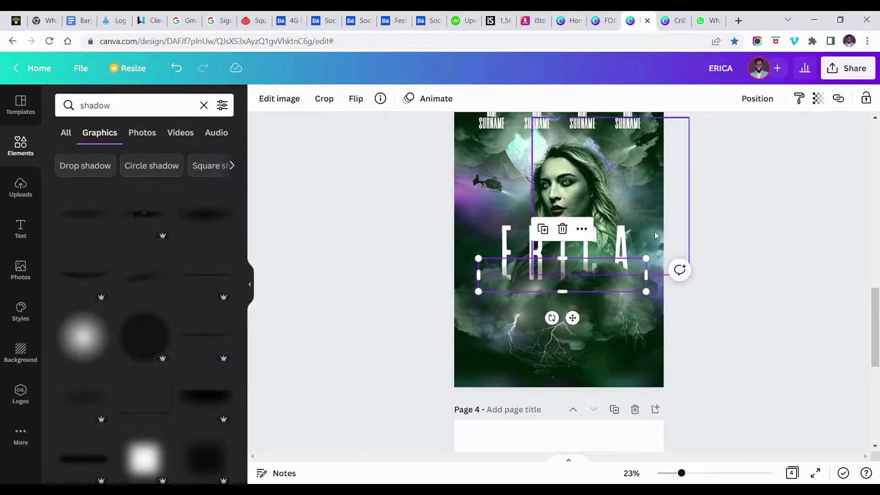
Make the shadow over the ERICA title slightly more transparent
click(818, 99)
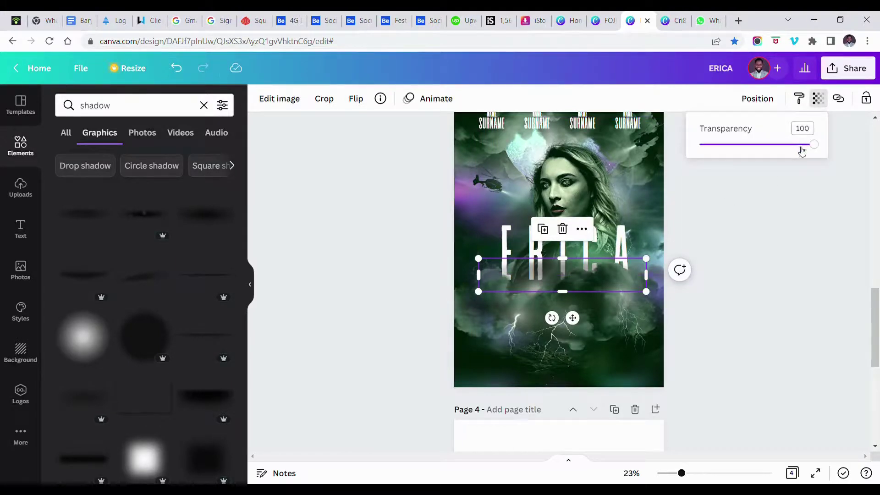
click(799, 145)
click(610, 276)
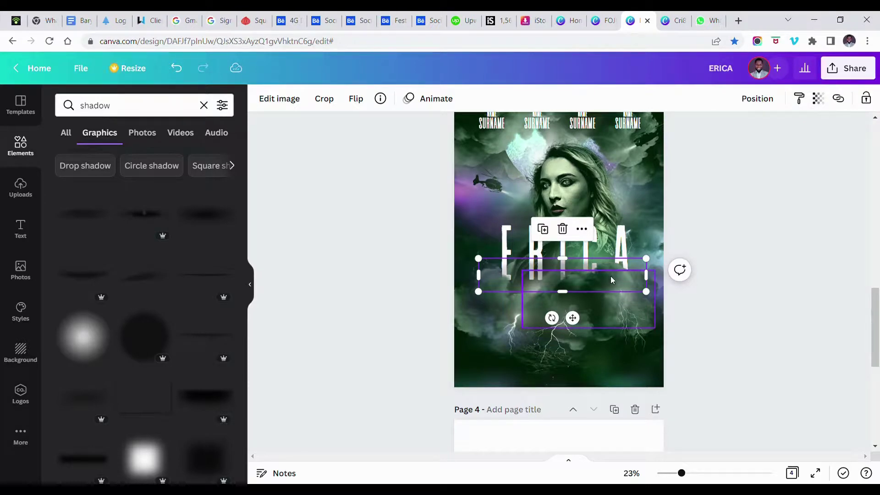
Set the transparency of the shadow over the lower part of the ERICA title to about 86
click(750, 222)
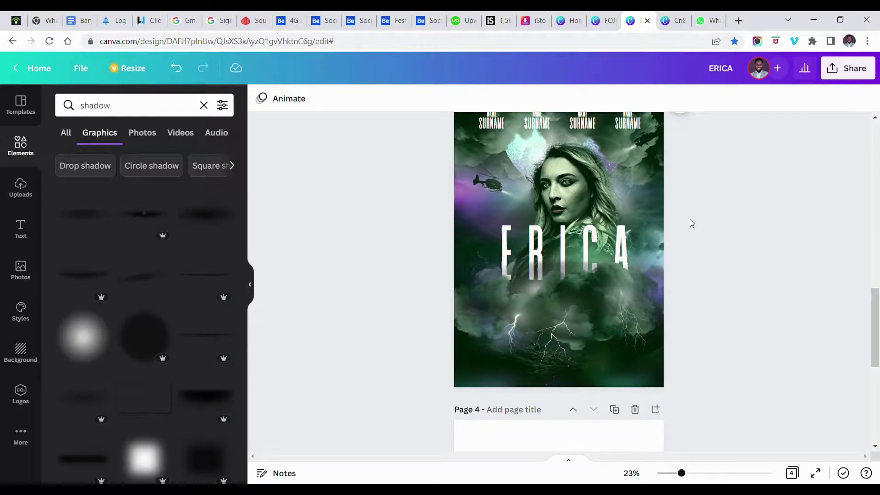
click(510, 264)
click(819, 99)
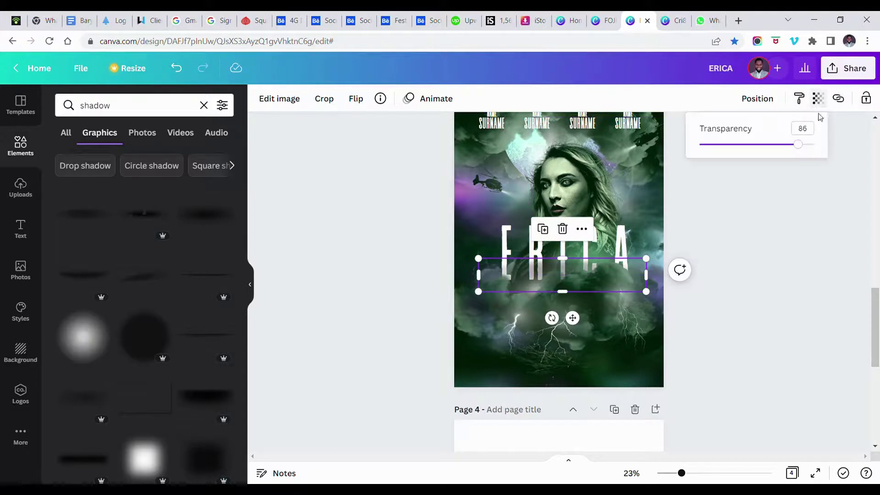
drag(814, 144, 797, 146)
click(796, 230)
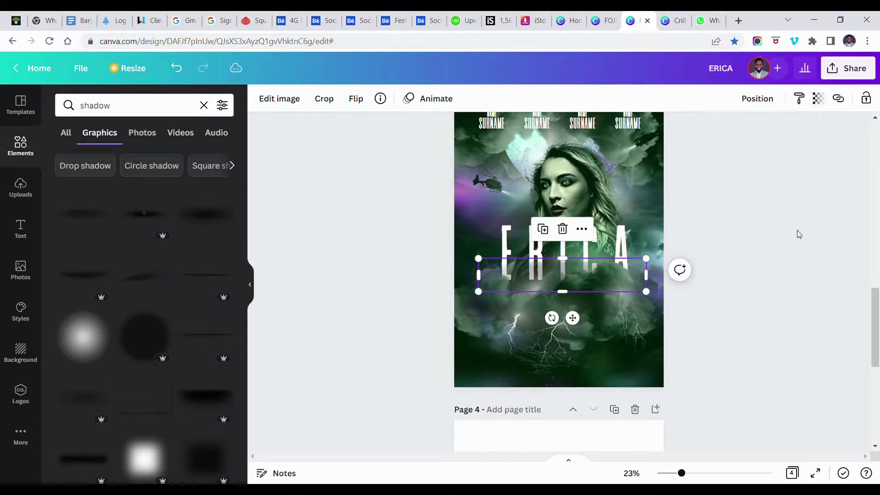
click(797, 230)
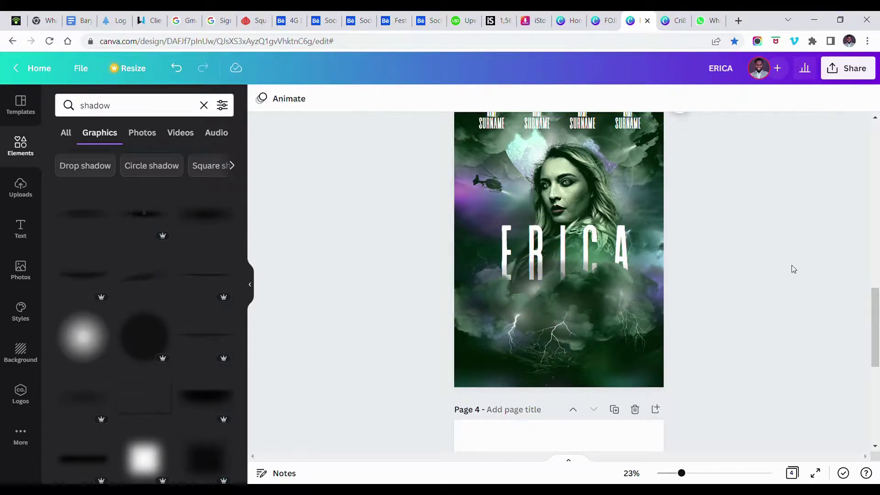
Apply the BAD LEADER movie poster template to the blank page 4
scroll(793, 269, up, 2)
scroll(793, 269, down, 1)
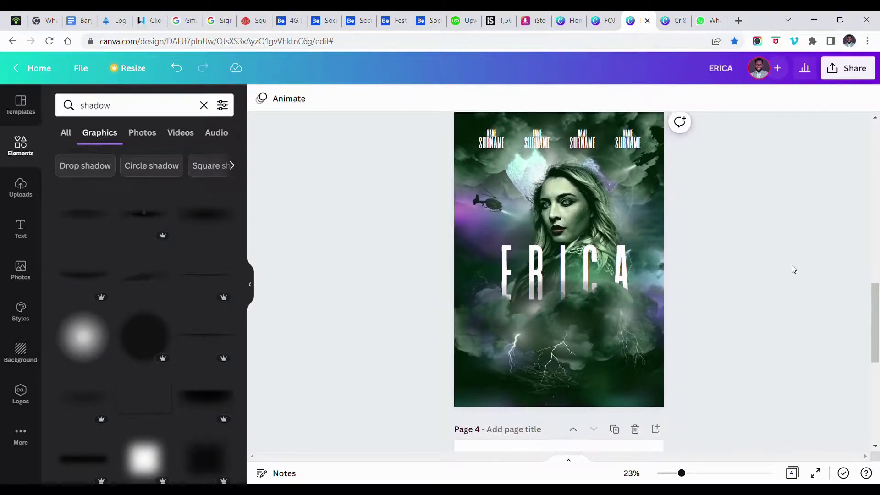
scroll(794, 269, up, 3)
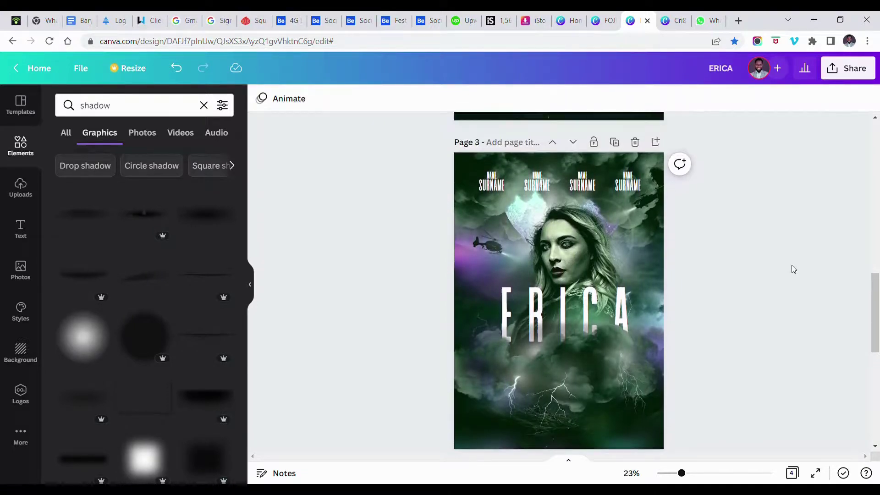
scroll(794, 269, up, 2)
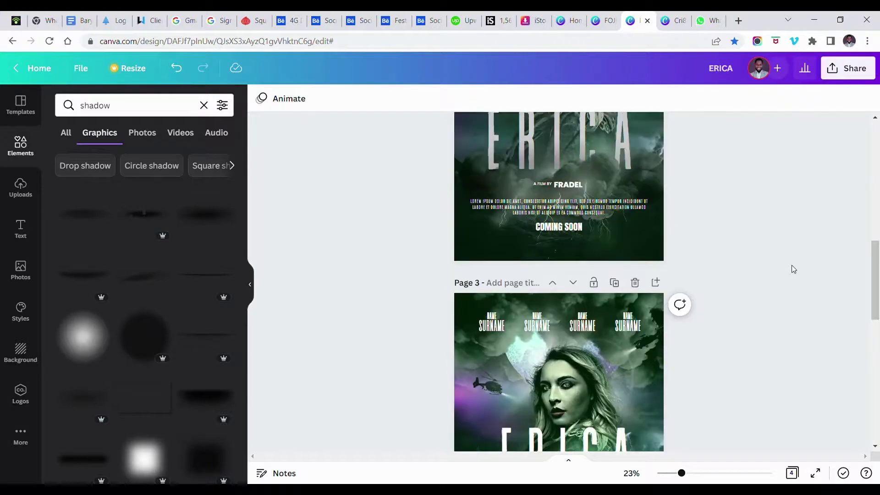
scroll(794, 269, down, 3)
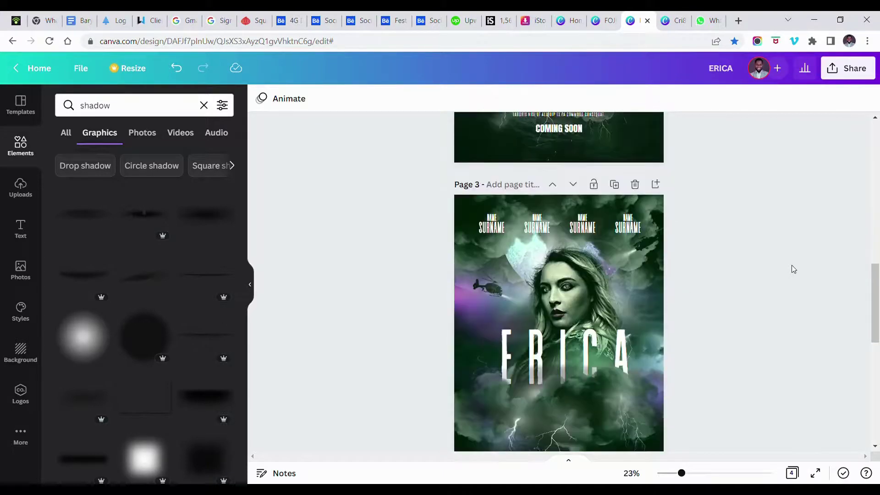
scroll(794, 269, down, 4)
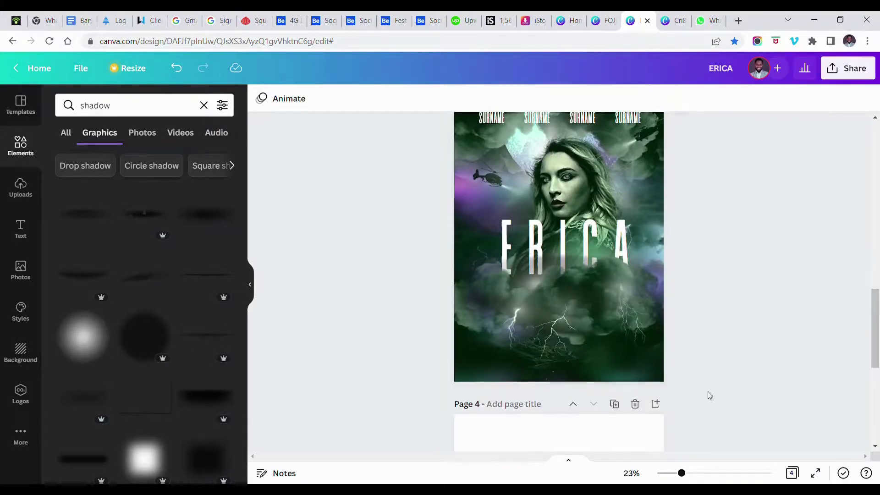
scroll(735, 322, down, 5)
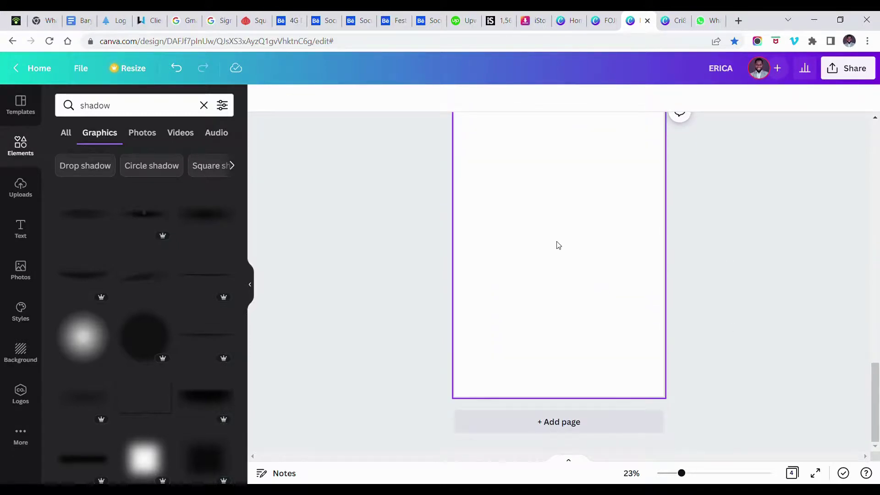
scroll(556, 245, up, 1)
click(22, 109)
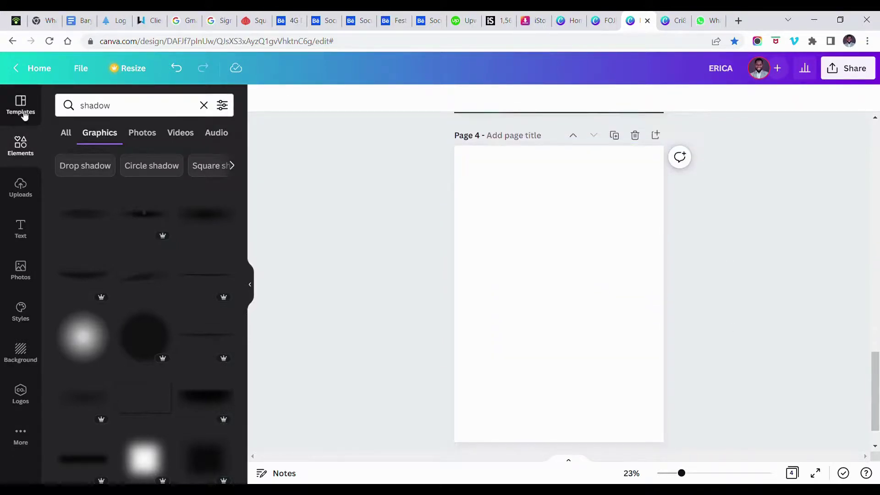
scroll(136, 278, down, 5)
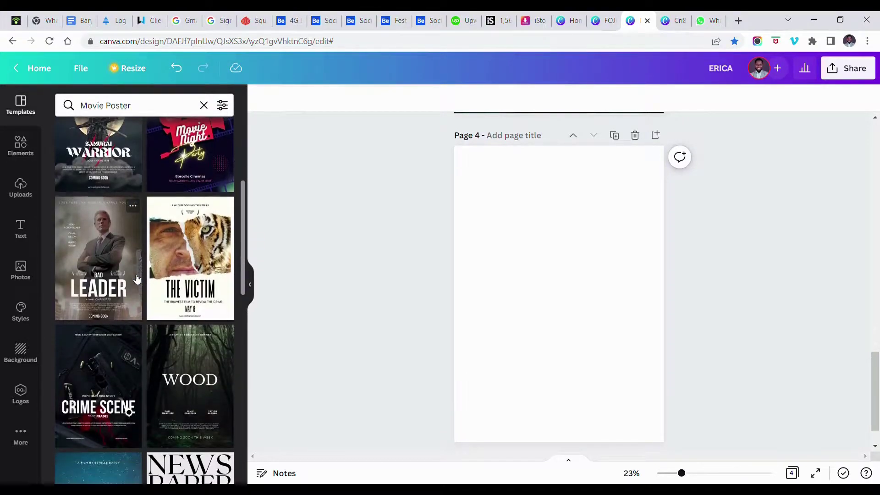
click(106, 279)
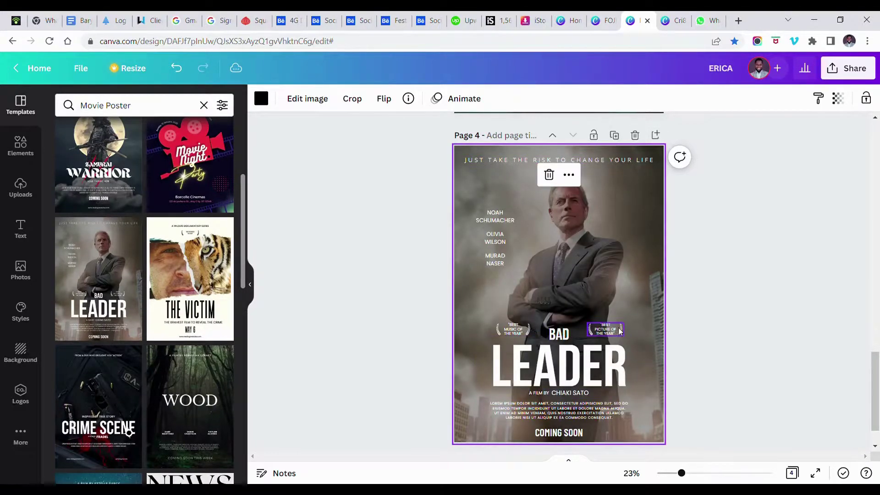
Group the two award laurels on either side of BAD and transfer the group to the ERICA poster on page 3
drag(684, 329, 491, 339)
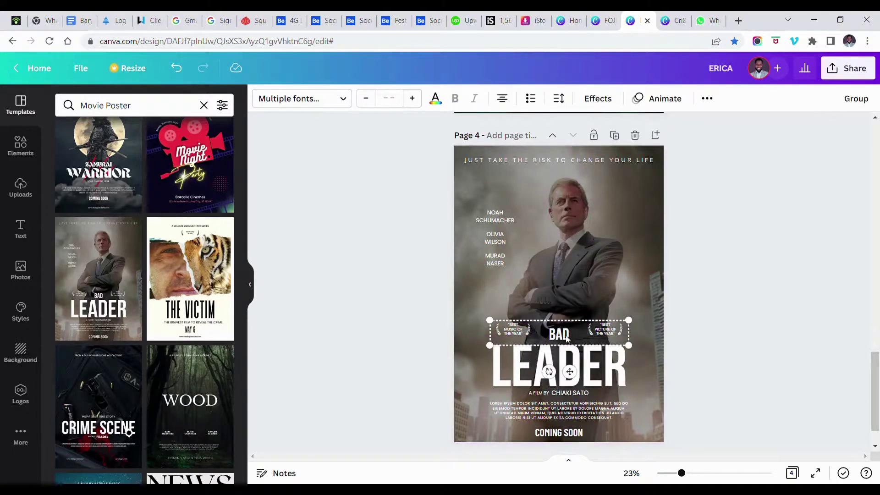
click(567, 337)
key(ctrl+g)
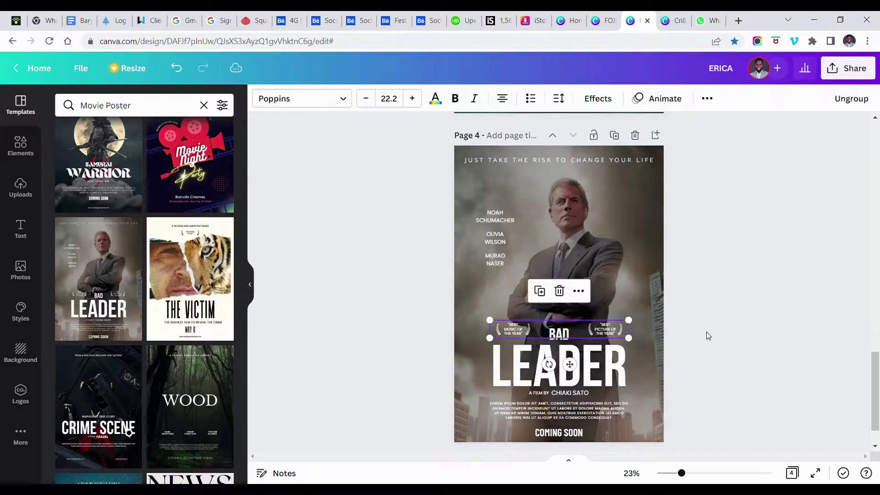
click(708, 336)
scroll(707, 334, up, 6)
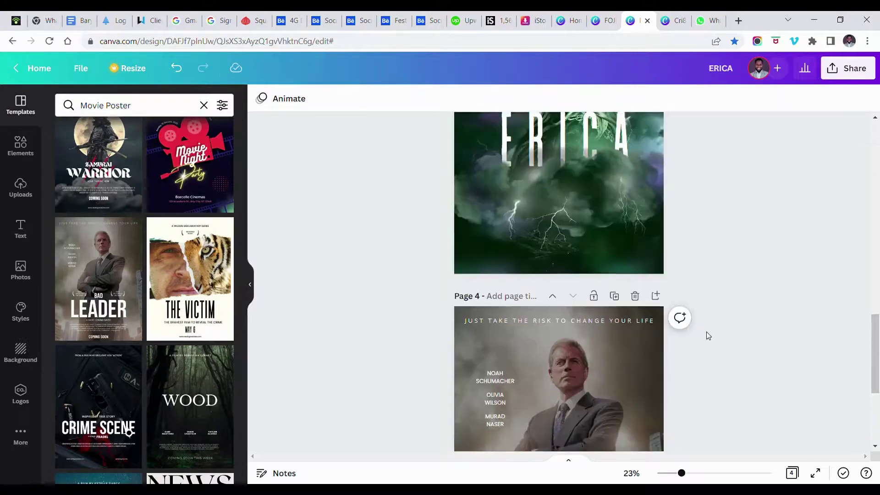
scroll(694, 334, up, 1)
click(637, 306)
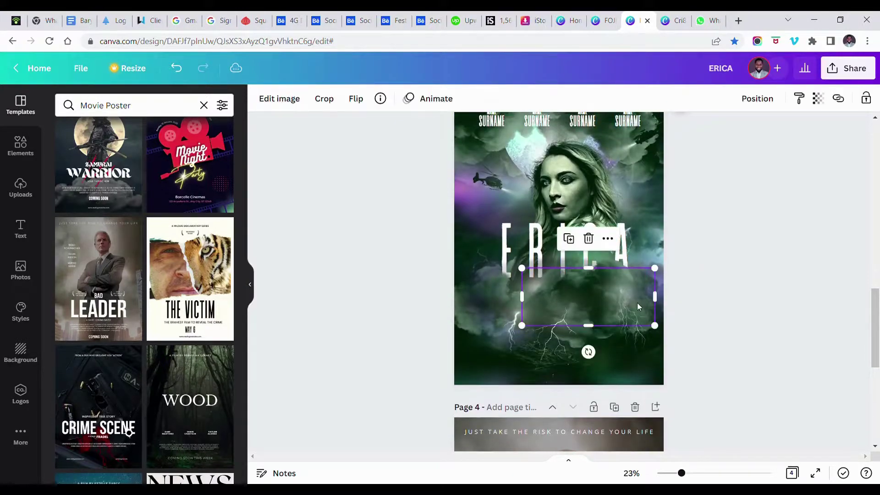
click(638, 302)
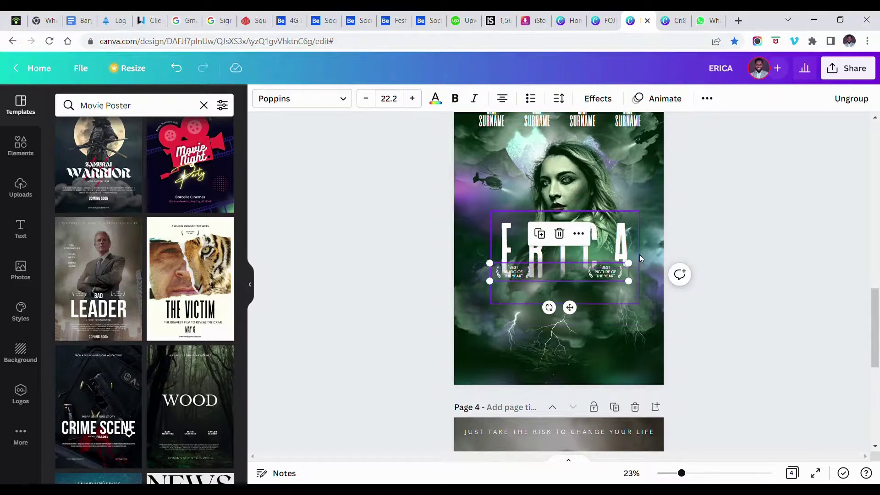
Place the award laurels just above the ERICA title, one on each side of the woman's neck
scroll(639, 254, up, 4)
scroll(640, 255, up, 3)
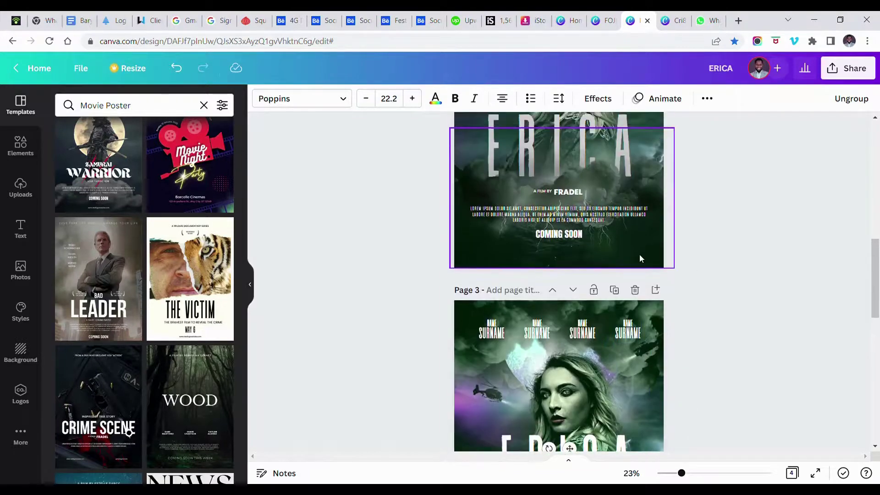
scroll(640, 254, down, 2)
scroll(640, 255, down, 4)
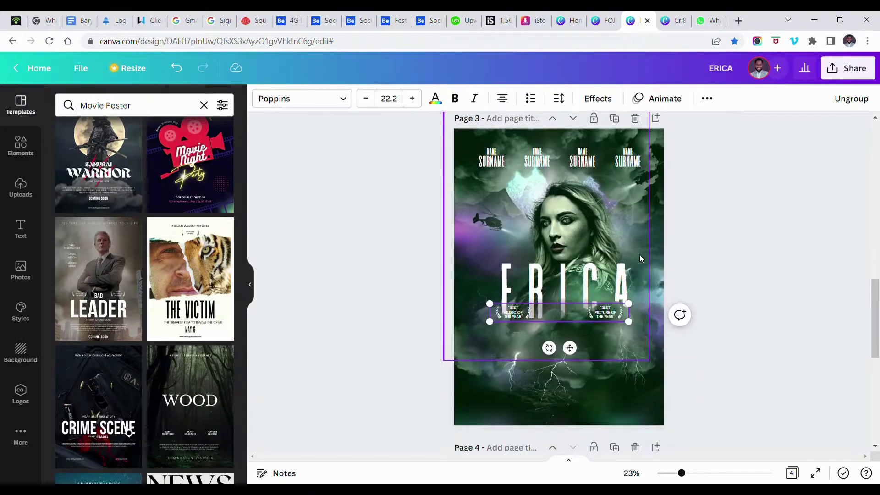
click(609, 315)
drag(609, 315, 616, 253)
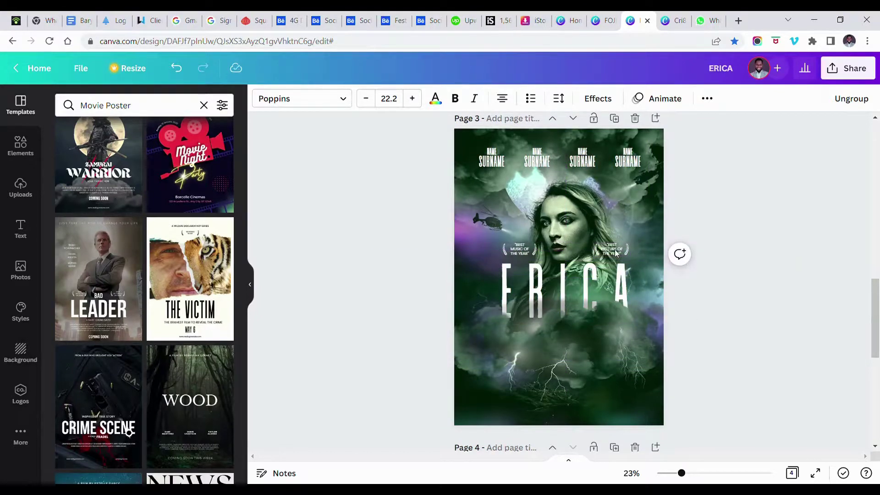
click(617, 253)
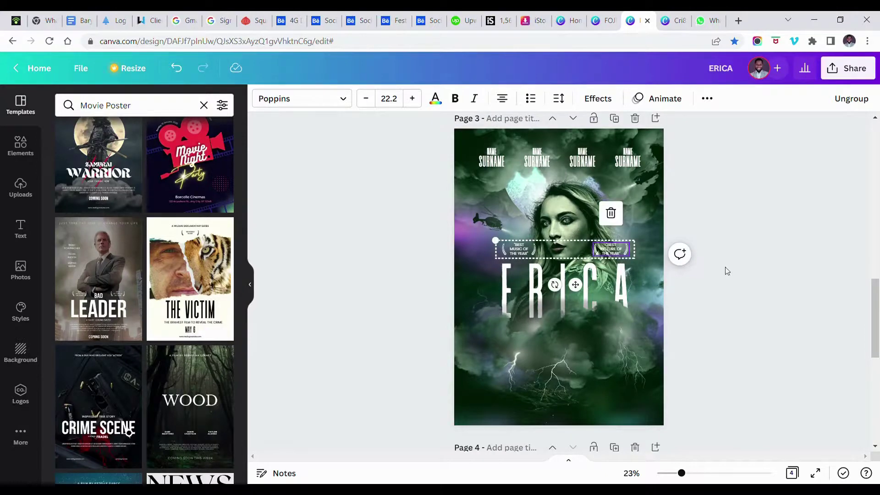
click(742, 285)
Replace the page 4 design with the SAMURAI WARRIOR movie poster template
scroll(742, 285, down, 2)
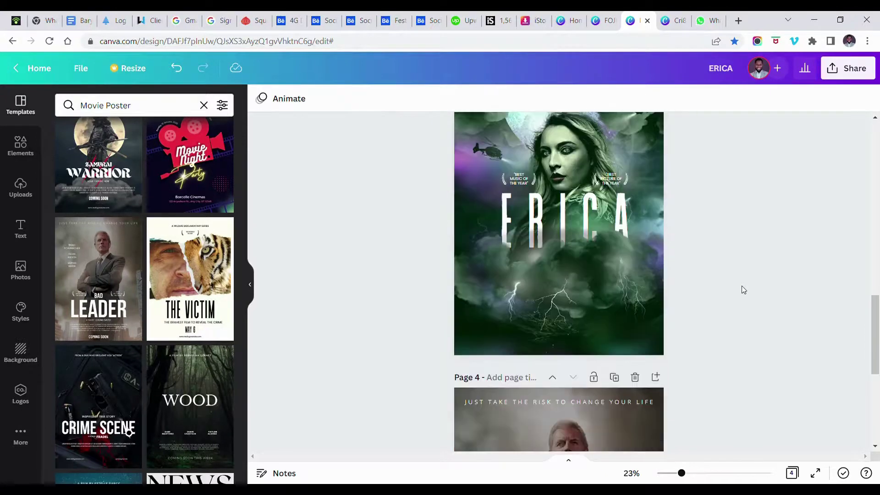
scroll(742, 285, down, 5)
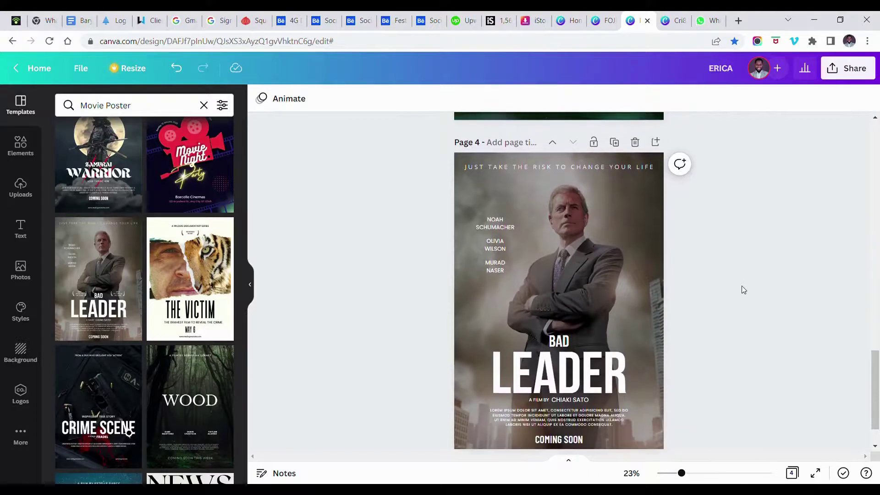
scroll(741, 289, down, 1)
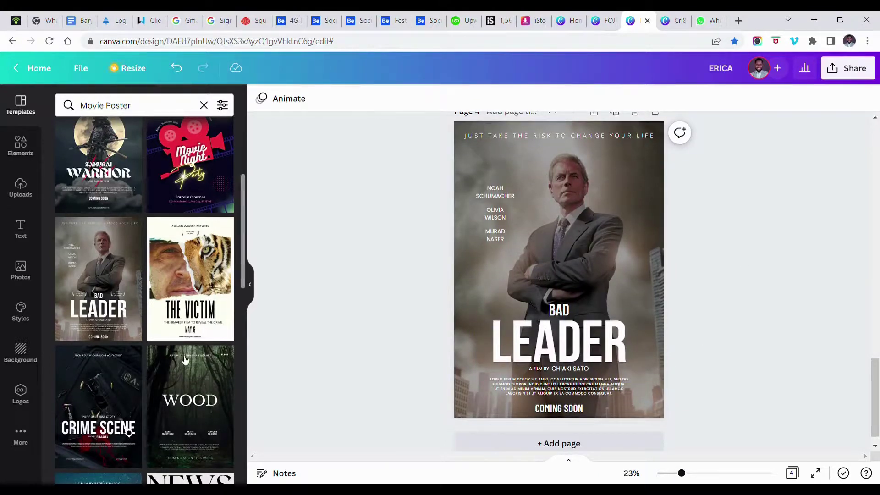
scroll(184, 360, down, 1)
scroll(185, 360, up, 3)
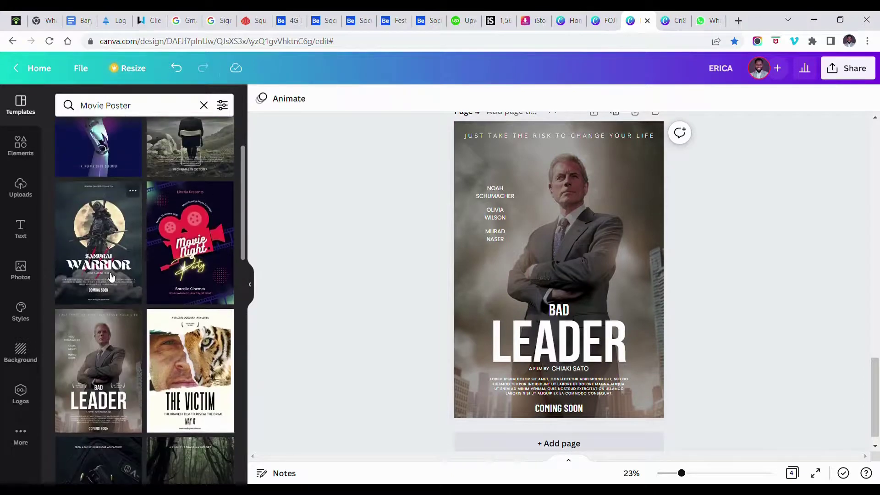
click(99, 243)
click(573, 300)
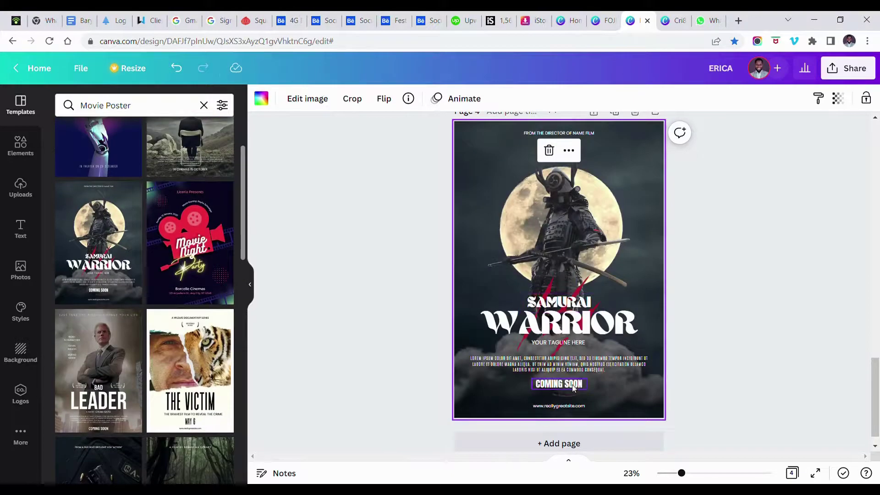
Copy the lorem ipsum paragraph and COMING SOON text from the SAMURAI WARRIOR poster onto the ERICA poster on page 3
click(573, 386)
shift+click(565, 372)
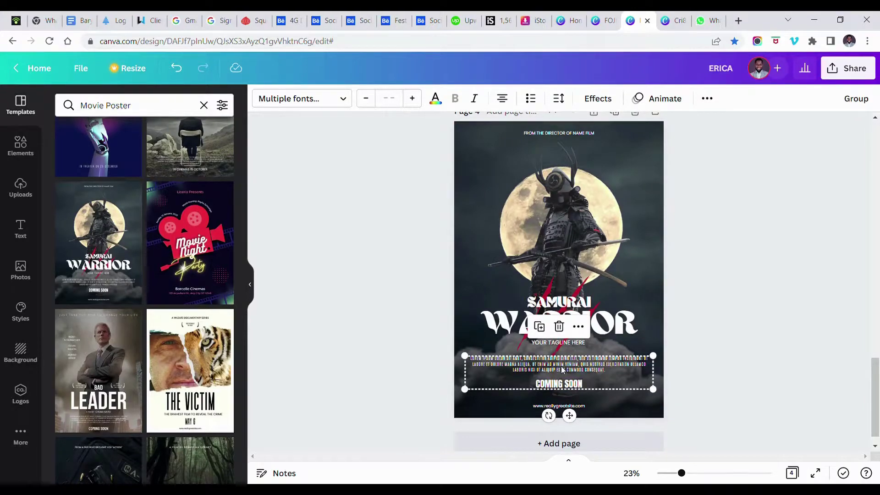
scroll(563, 370, up, 5)
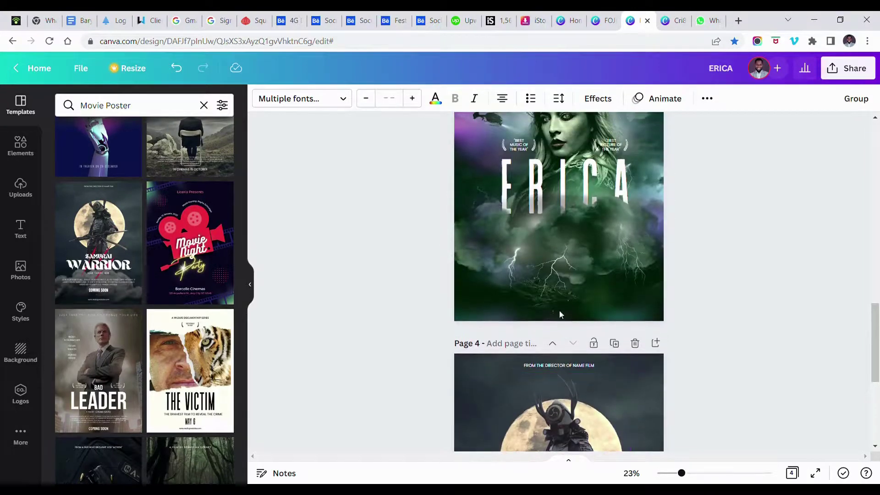
click(560, 301)
key(ctrl+v)
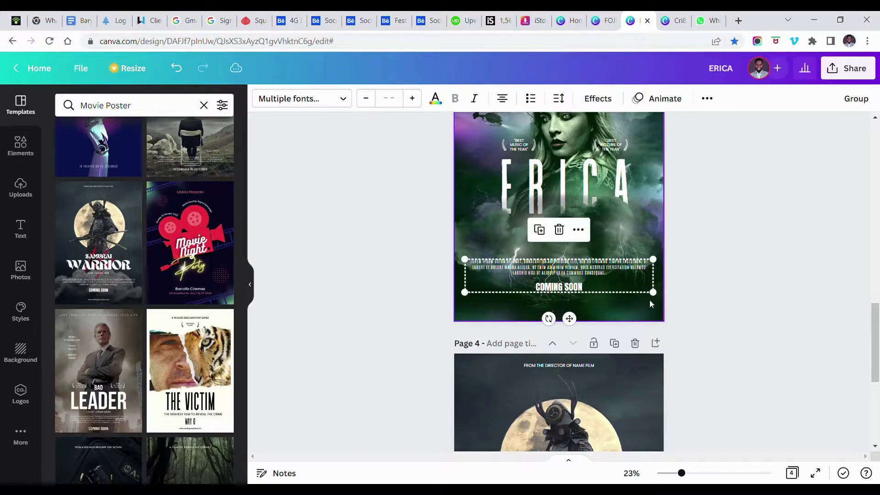
click(723, 320)
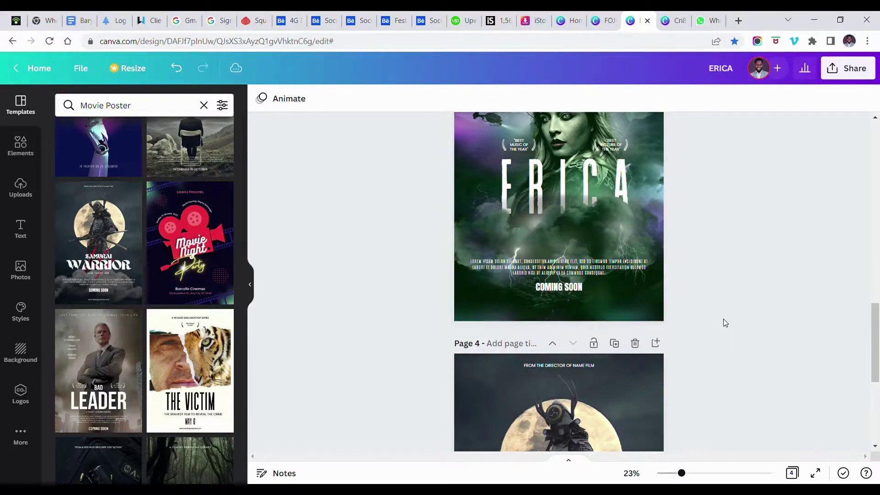
Shift the lorem ipsum paragraph and COMING SOON text together slightly down, closer to the ERICA poster's lower edge
click(571, 292)
shift+click(589, 265)
drag(591, 261, 591, 272)
click(682, 326)
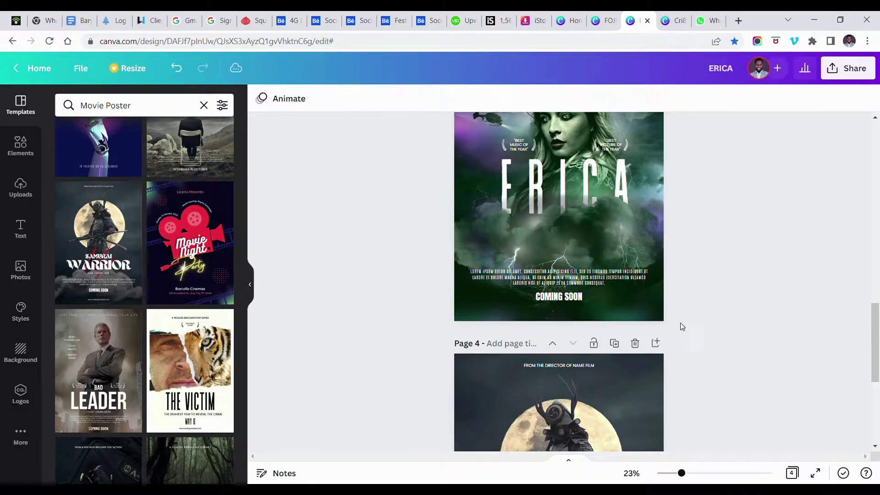
Replace the page 4 design with the CRIME SCENE movie poster template
scroll(639, 368, down, 3)
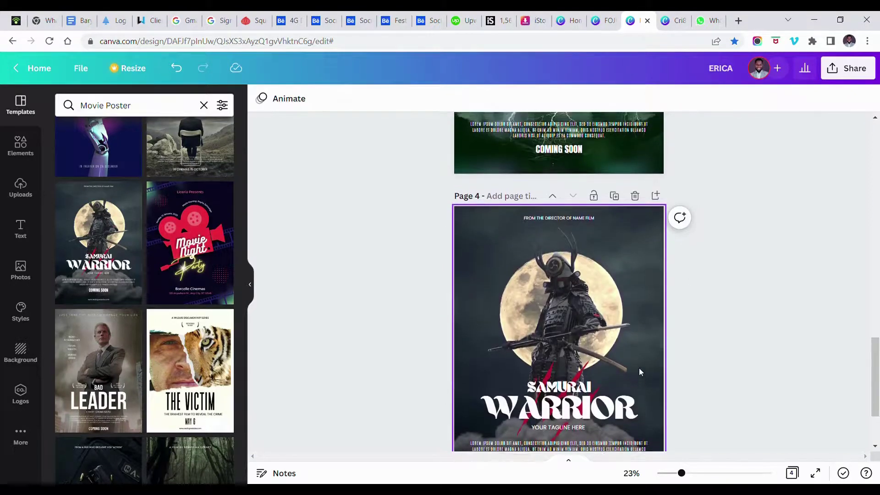
scroll(640, 369, down, 1)
scroll(217, 336, down, 5)
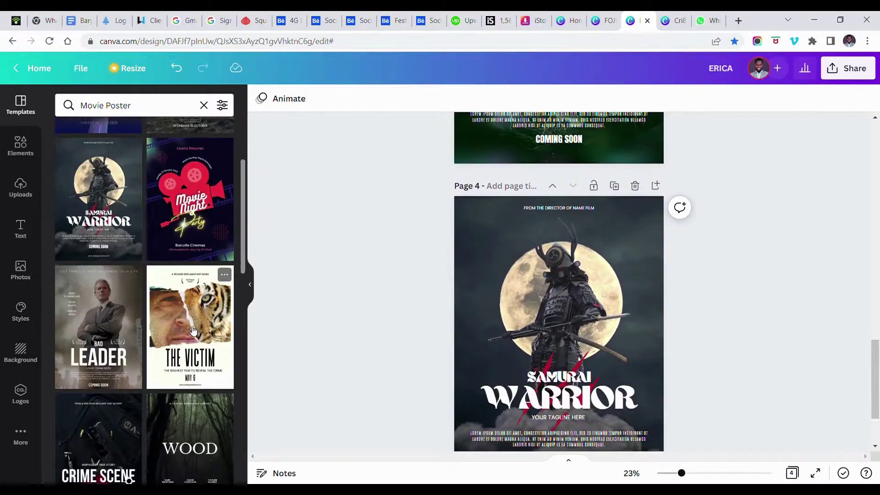
scroll(193, 330, down, 3)
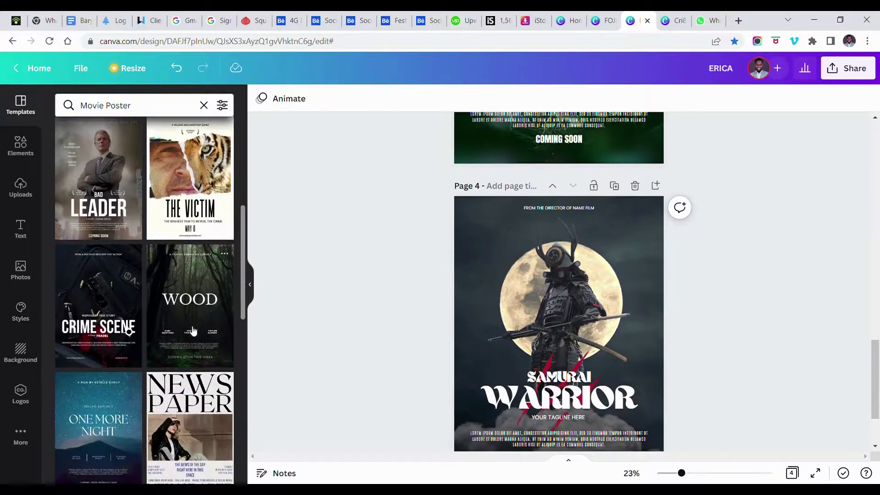
scroll(193, 330, down, 2)
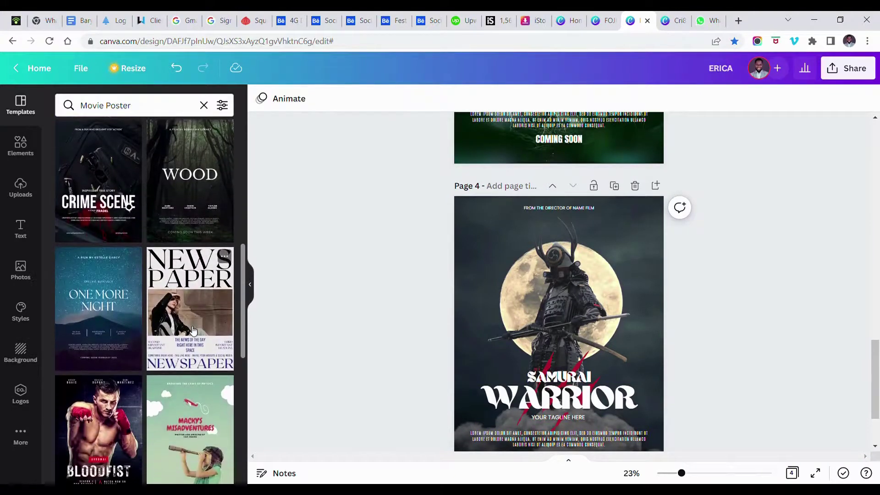
scroll(110, 198, up, 3)
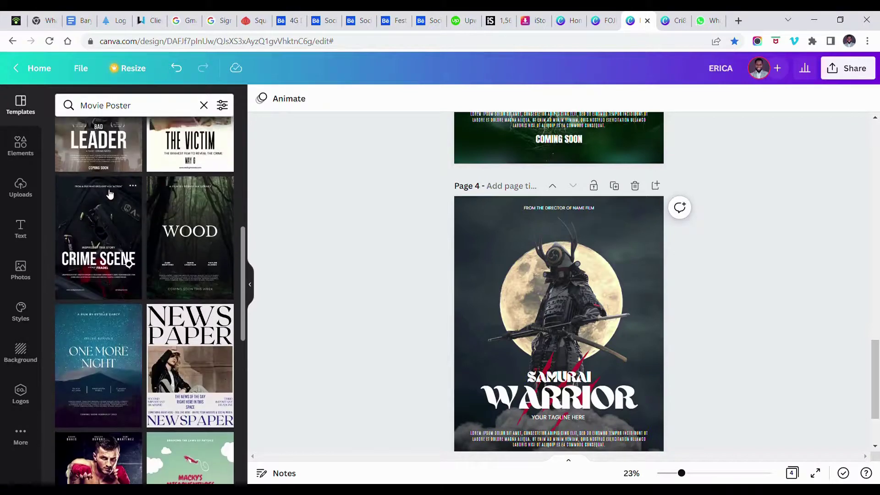
click(109, 234)
scroll(632, 321, down, 2)
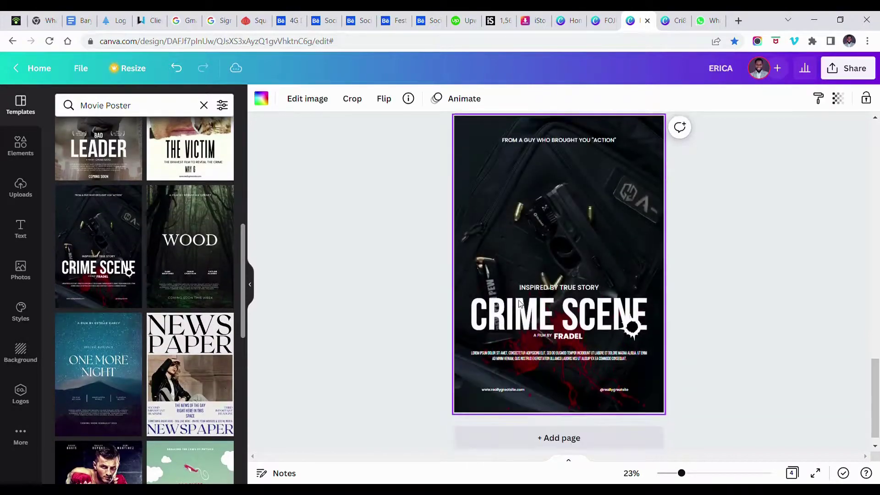
Move the A FILM BY credit from the CRIME SCENE poster onto the ERICA poster, centred between the title and the lorem ipsum paragraph
click(547, 321)
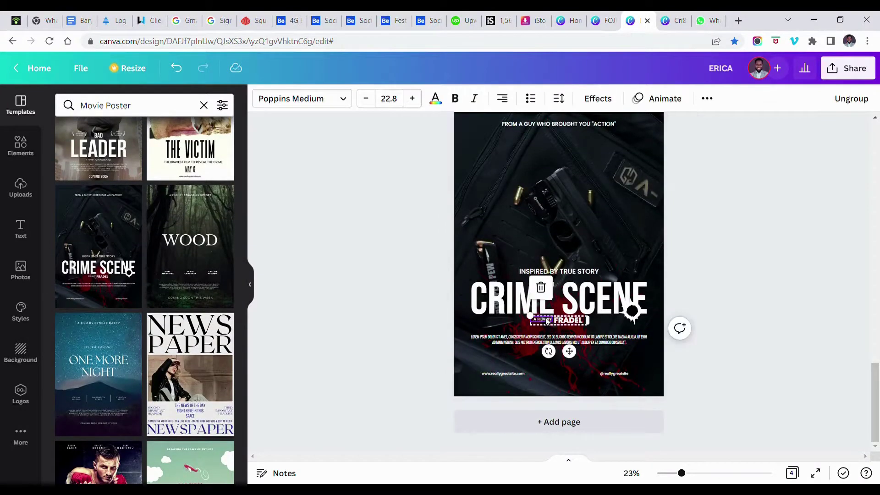
key(ctrl+v)
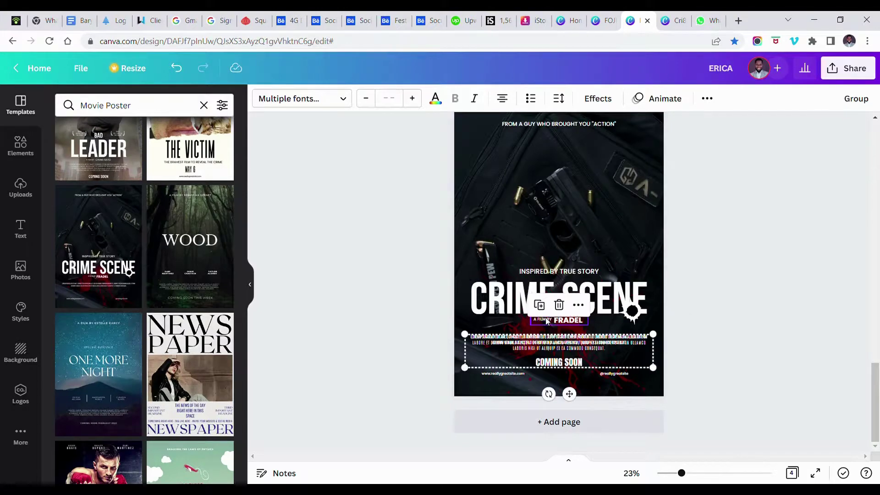
key(ctrl+z)
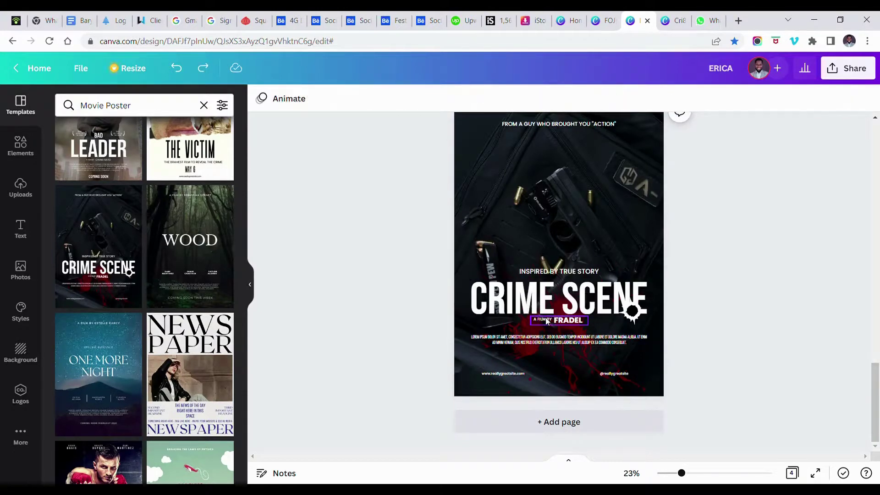
click(547, 321)
key(Delete)
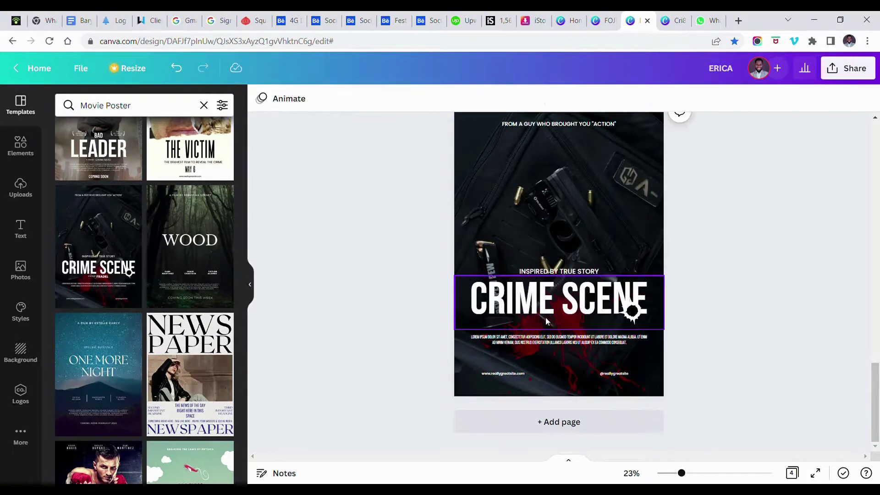
scroll(547, 322, up, 5)
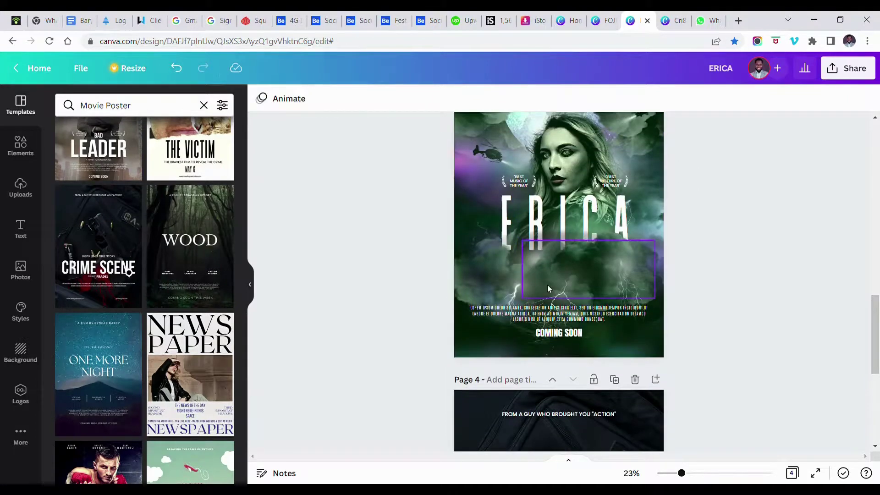
key(ctrl+v)
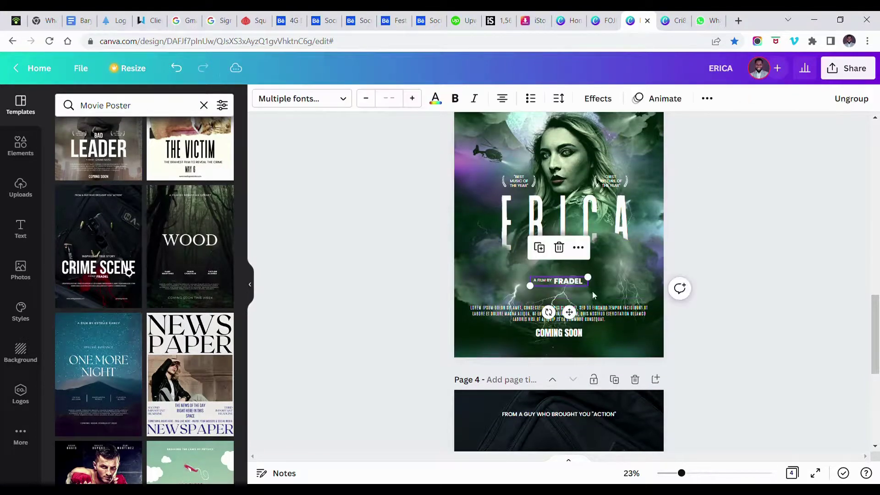
click(577, 298)
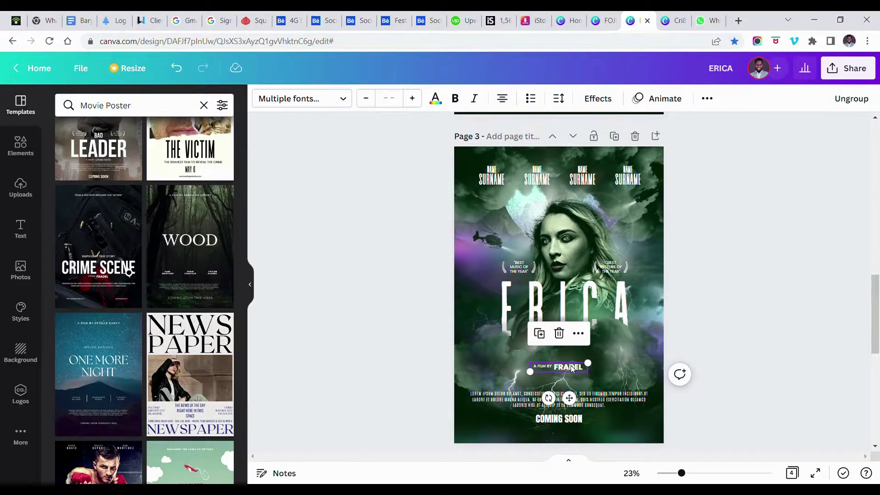
drag(572, 369, 570, 365)
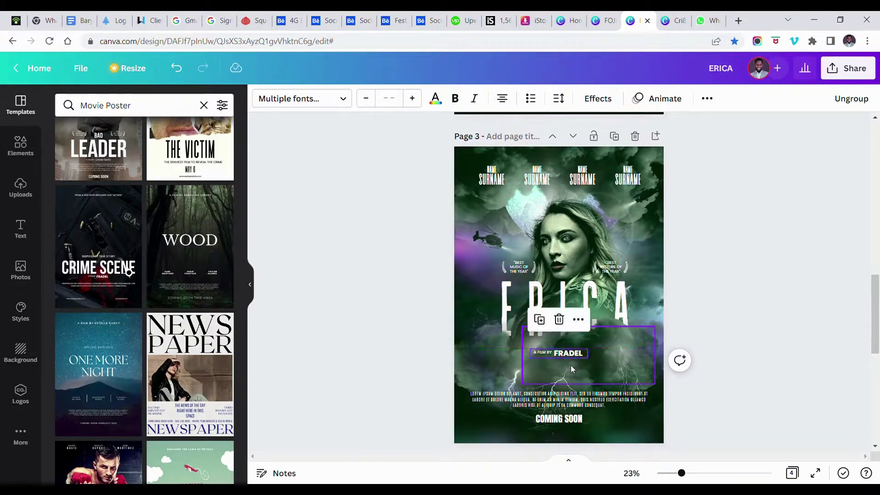
Raise the lorem ipsum paragraph and COMING SOON text together so they sit just below the A FILM BY credit
scroll(571, 367, down, 2)
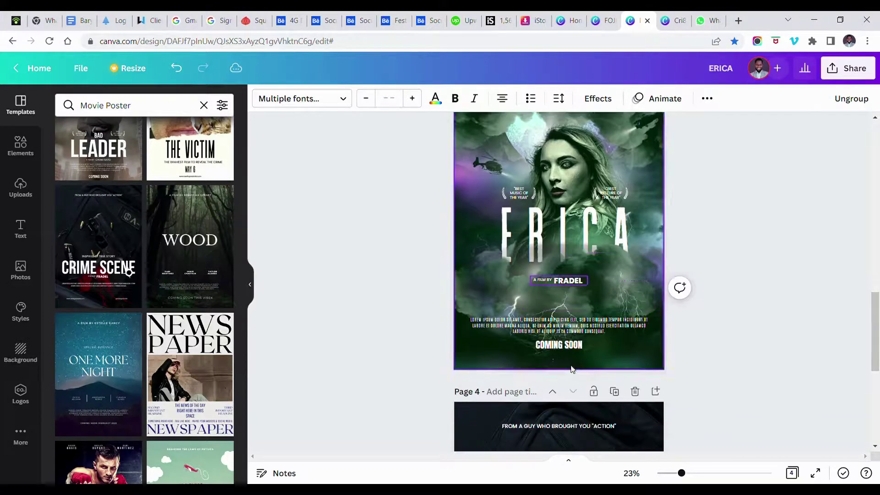
scroll(573, 369, down, 1)
click(581, 320)
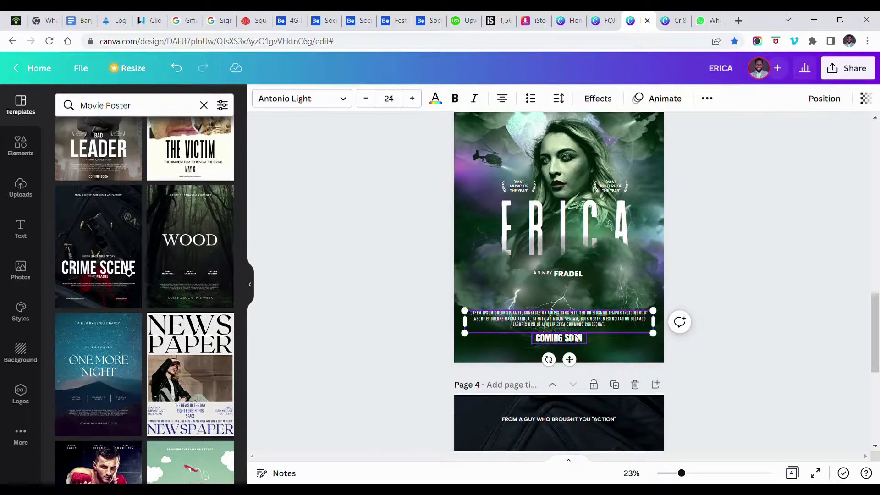
shift+click(574, 337)
mouse_move(575, 338)
mouse_down()
mouse_move(576, 319)
mouse_move(575, 335)
mouse_up()
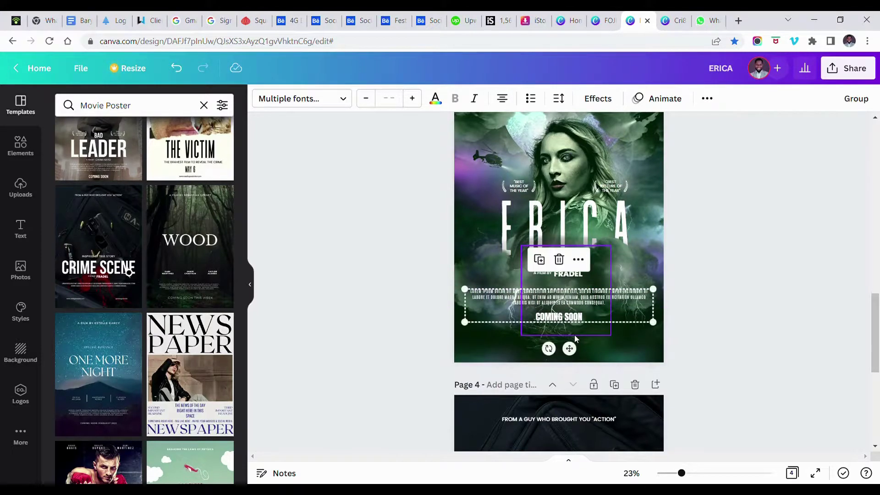
click(703, 337)
Delete page 4 with the CRIME SCENE template
scroll(704, 339, up, 2)
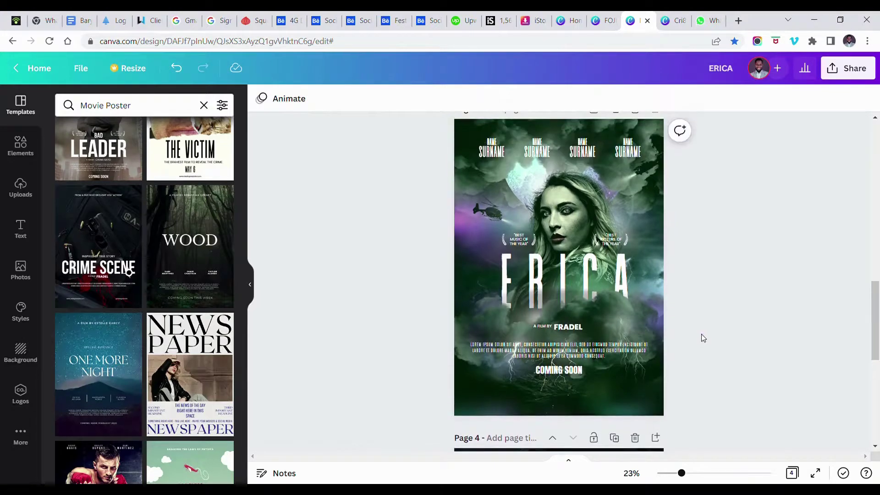
scroll(704, 338, down, 2)
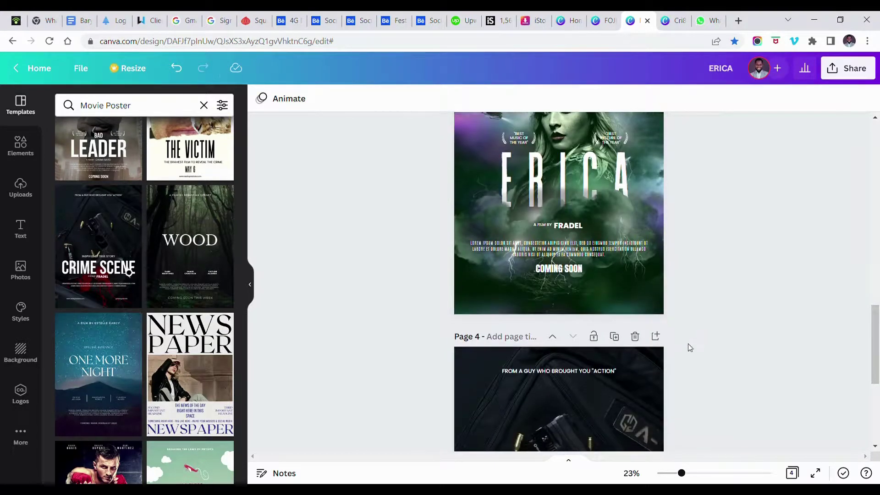
click(636, 337)
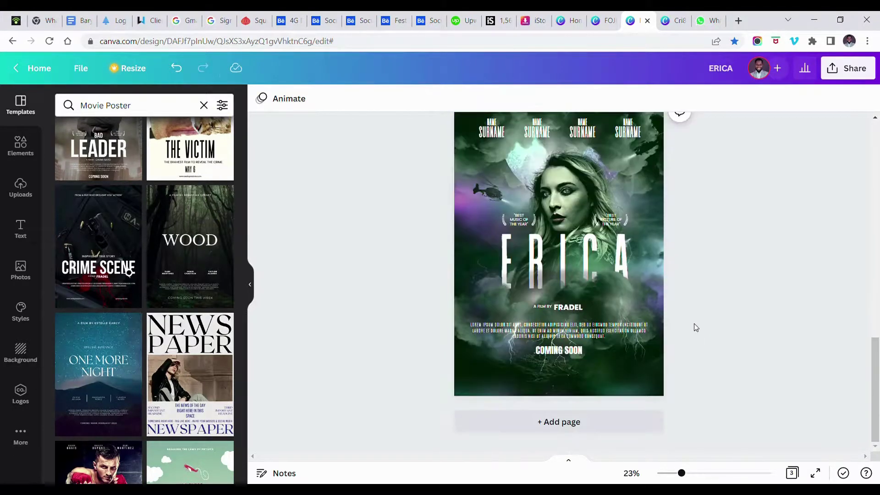
Duplicate the finished ERICA poster on page 3 as a new page 4
scroll(696, 327, up, 2)
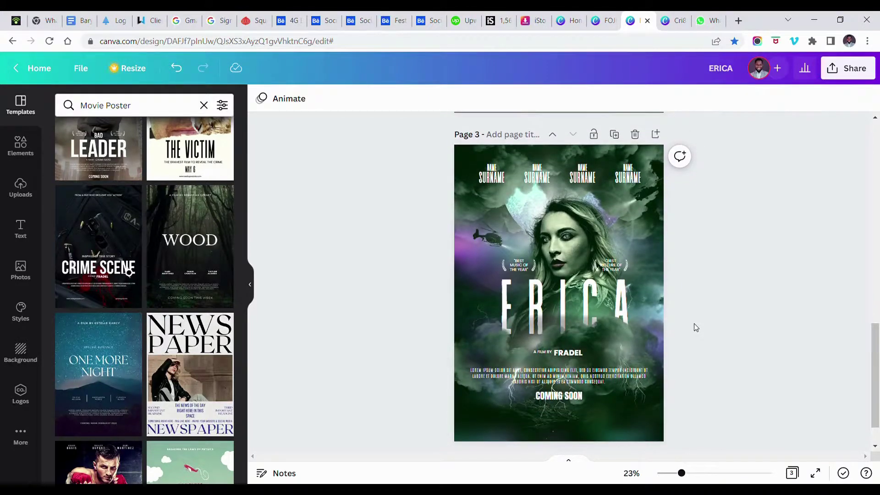
scroll(695, 327, down, 1)
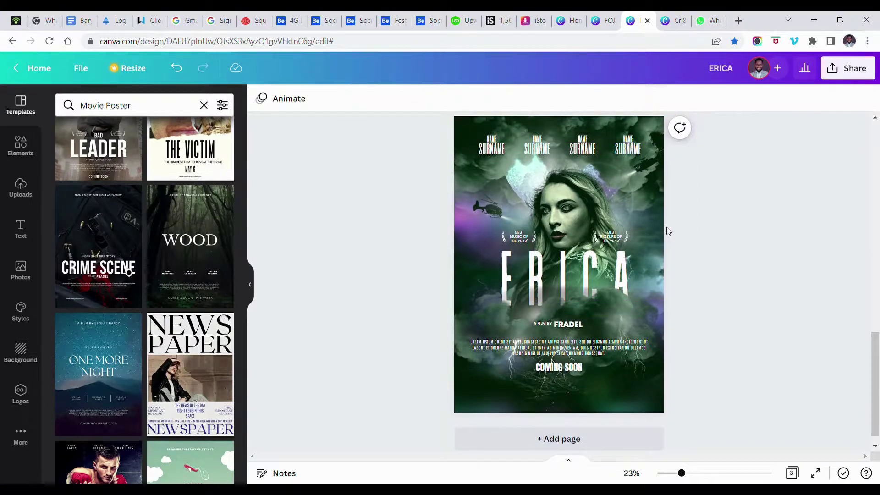
scroll(666, 228, up, 1)
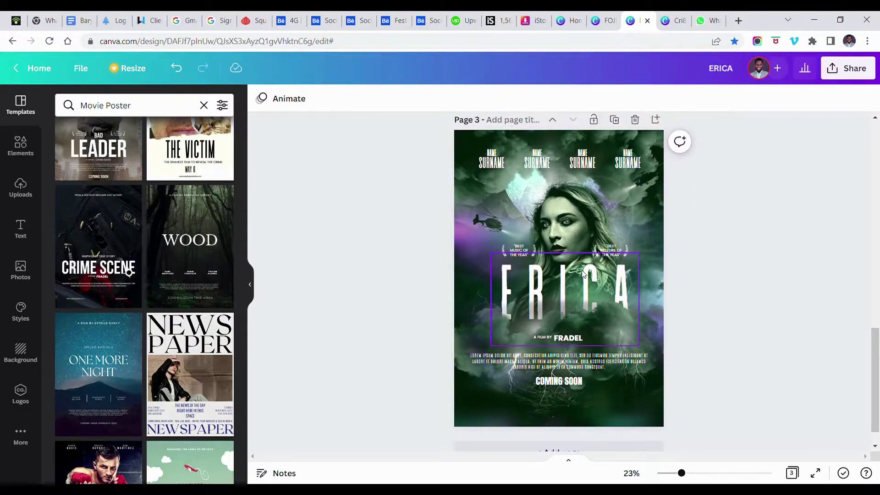
click(616, 120)
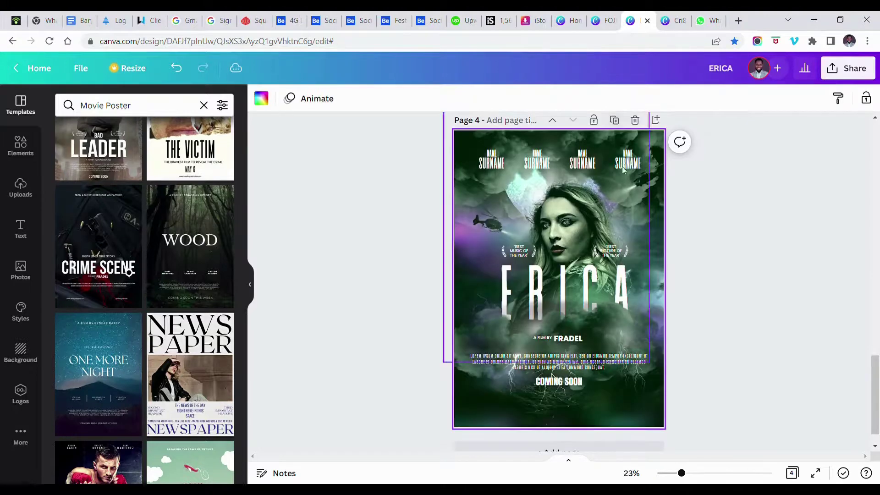
scroll(651, 273, up, 3)
scroll(651, 275, up, 3)
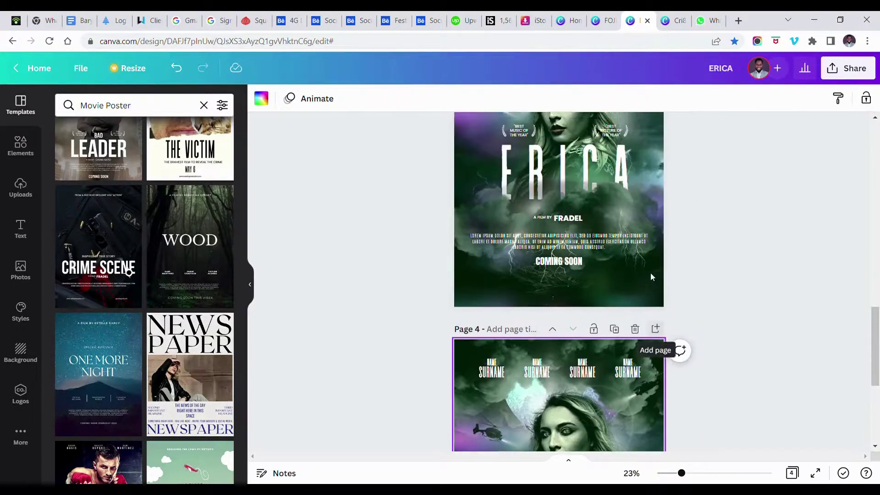
scroll(651, 275, down, 6)
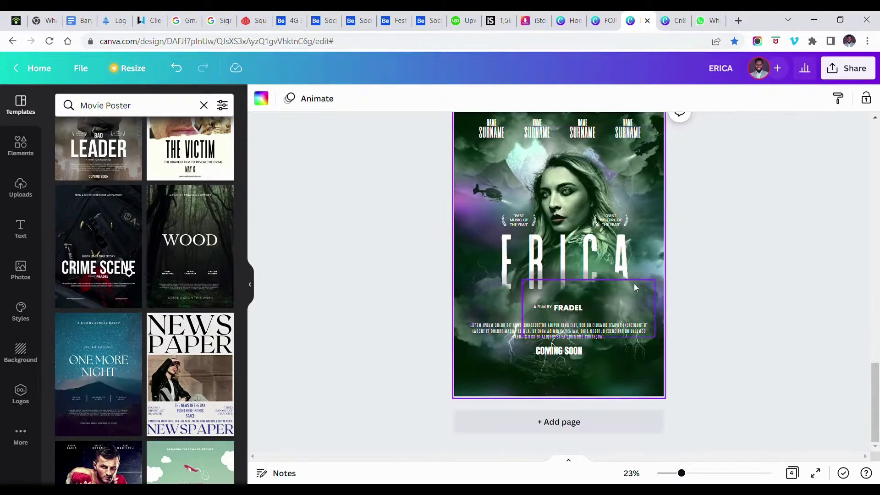
scroll(594, 254, up, 1)
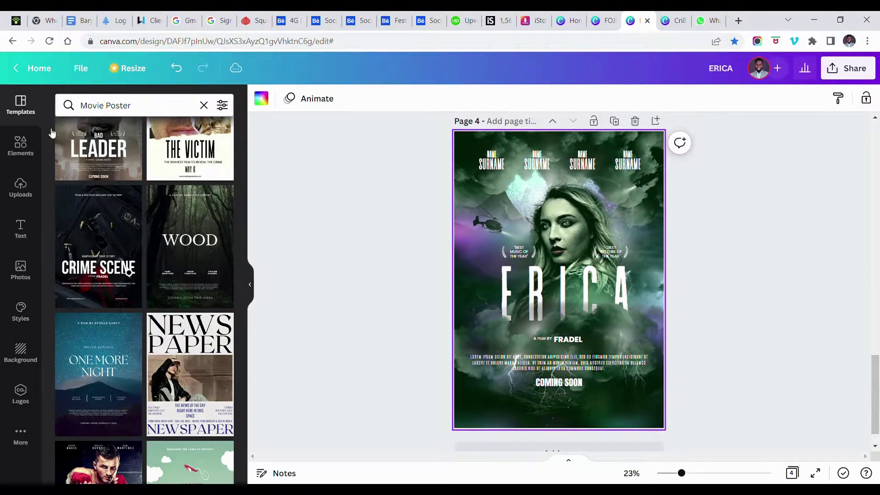
Search the photos for grunge and add the plain dark grey grunge texture to the duplicated poster on page 4
click(21, 271)
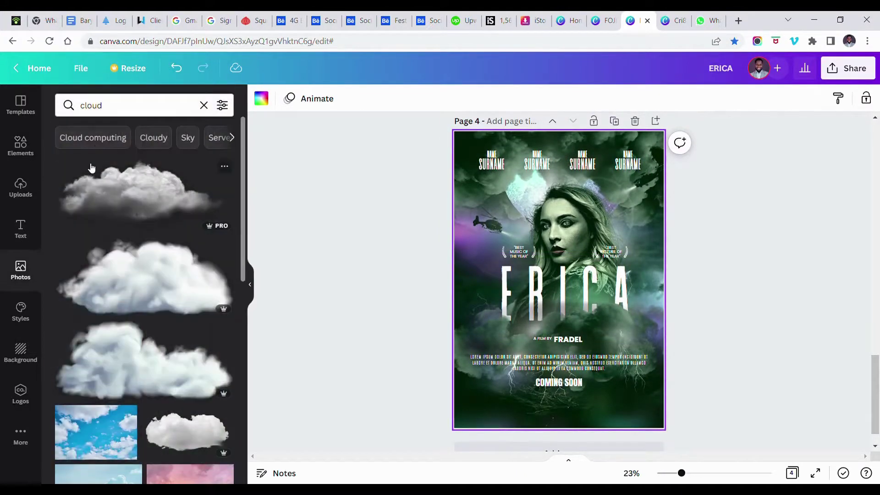
click(105, 112)
double_click(106, 111)
text(grunge)
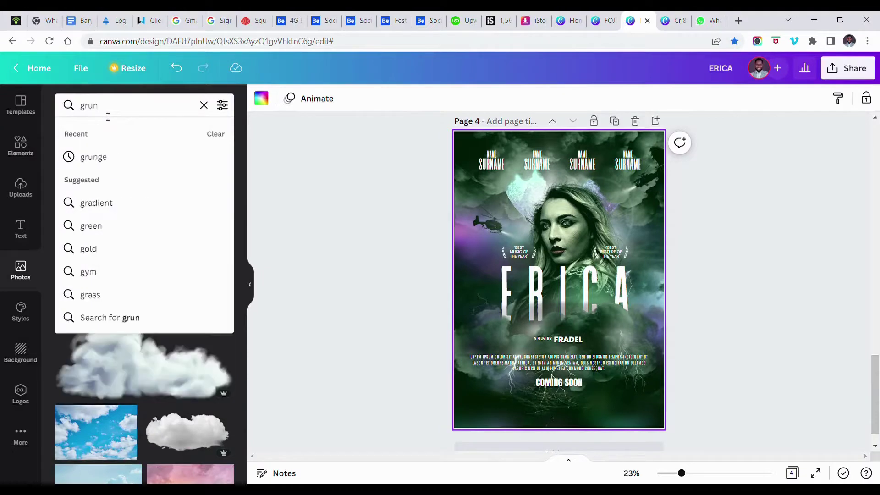
key(Return)
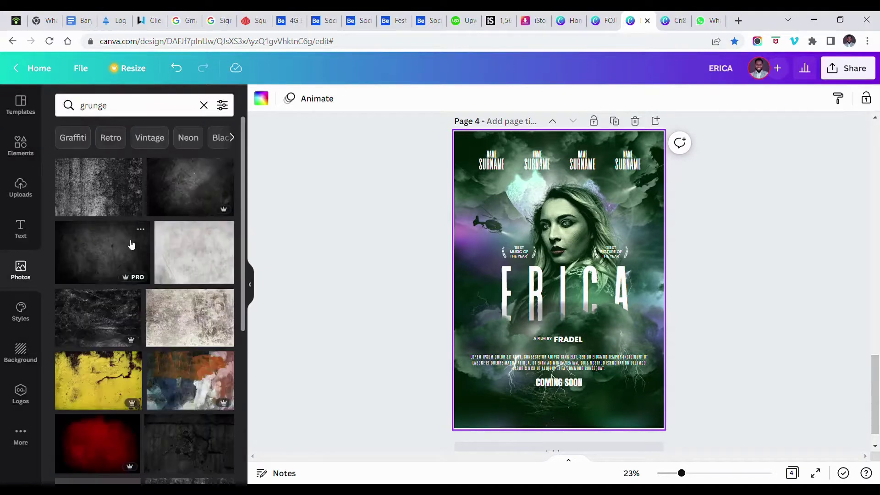
click(94, 257)
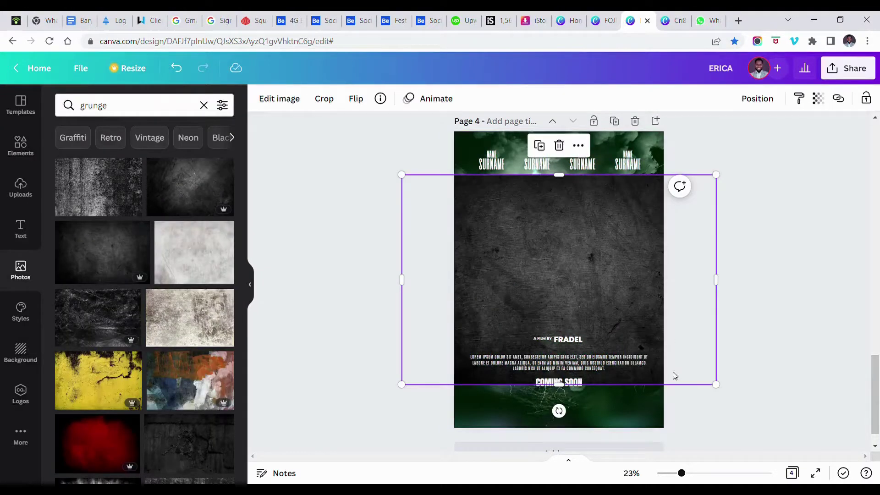
Rotate the grunge texture 90 degrees to portrait over the ERICA poster and set its transparency to 35
drag(567, 418, 494, 280)
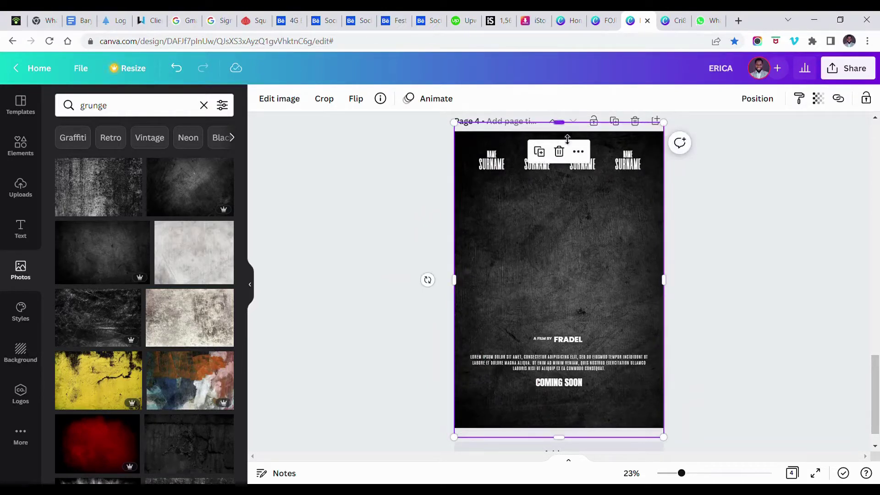
drag(568, 139, 570, 146)
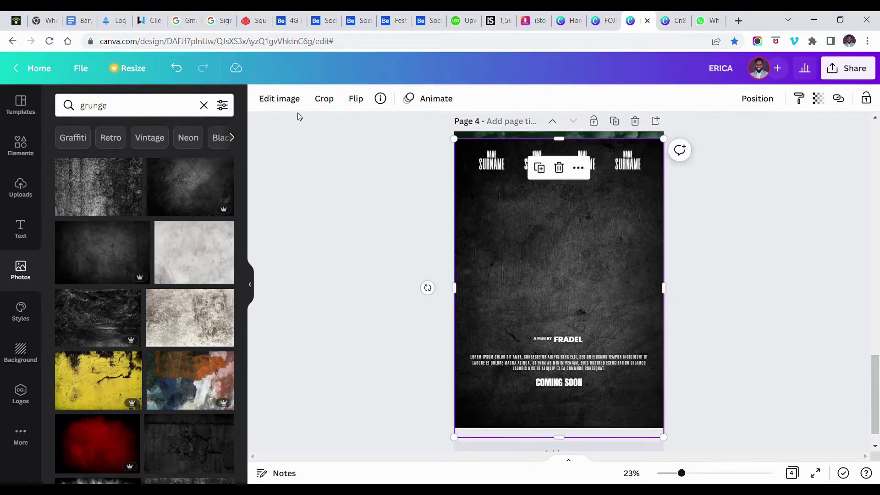
click(819, 100)
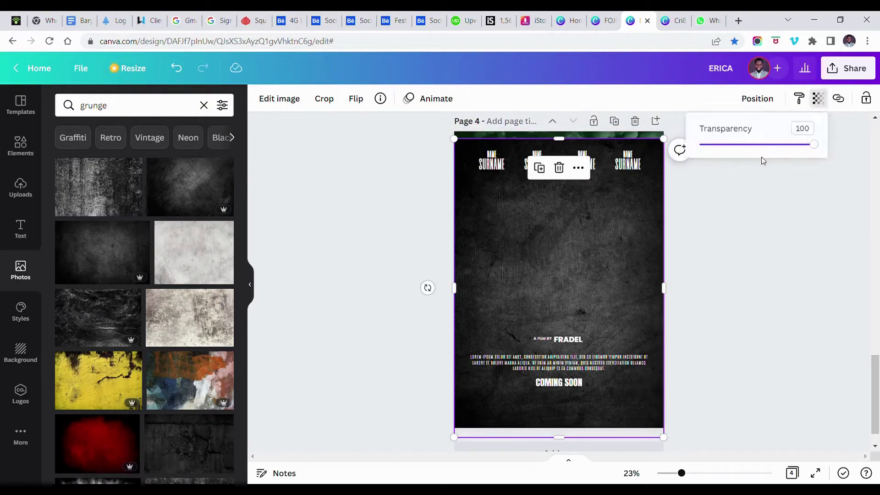
drag(764, 149, 743, 149)
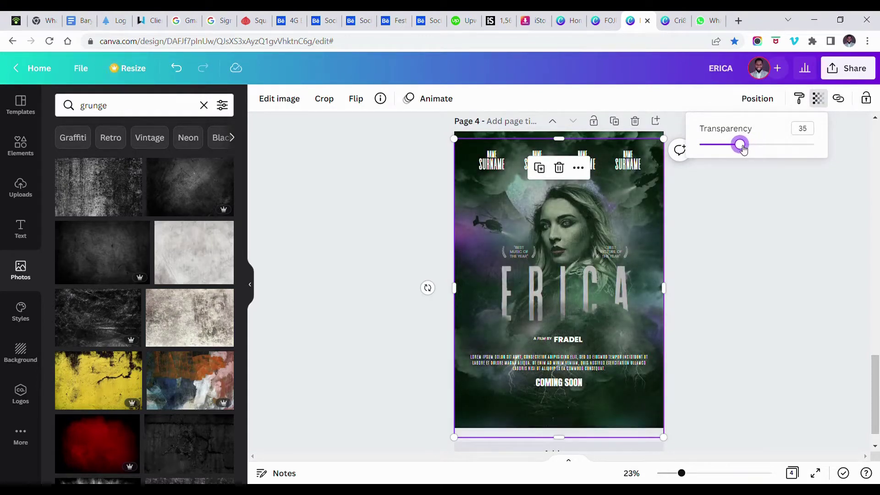
Fit the grunge texture to the page 4 poster by extending its upper edge and pulling in its lower edge to match the page
drag(742, 149, 737, 150)
click(742, 220)
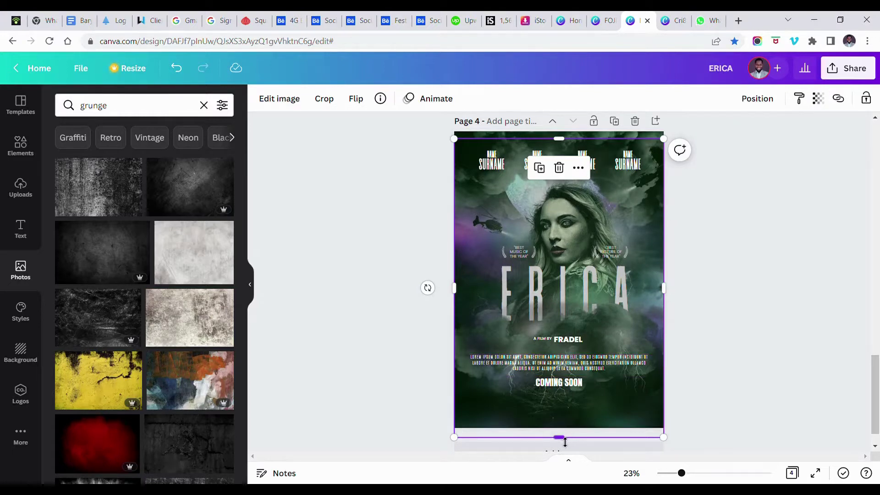
drag(565, 442, 567, 430)
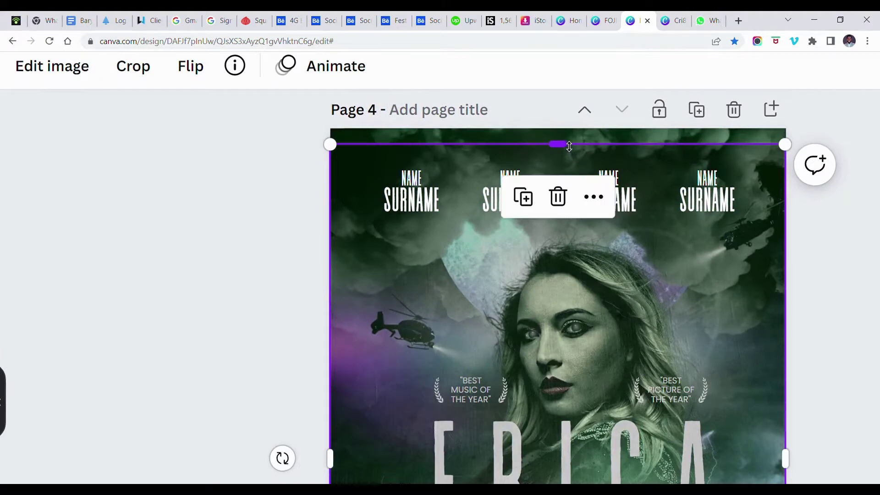
drag(567, 144, 591, 110)
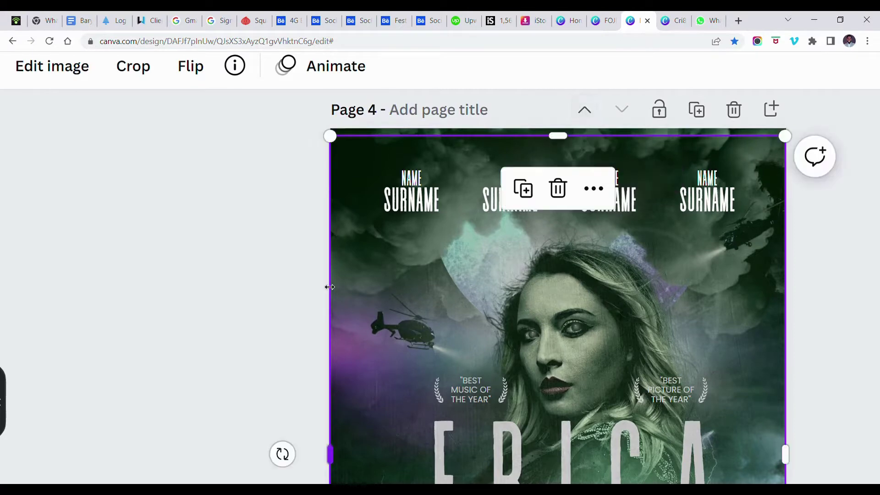
scroll(323, 279, down, 3)
scroll(76, 293, left, 8)
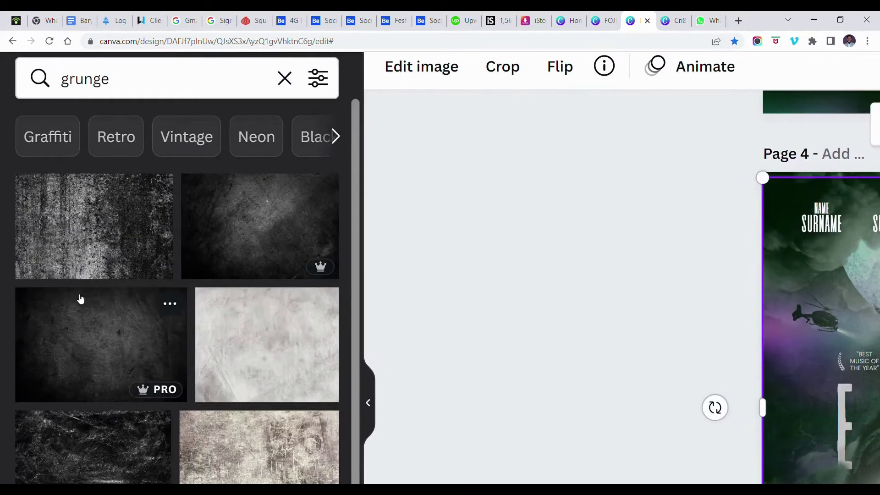
scroll(80, 299, down, 5)
click(397, 236)
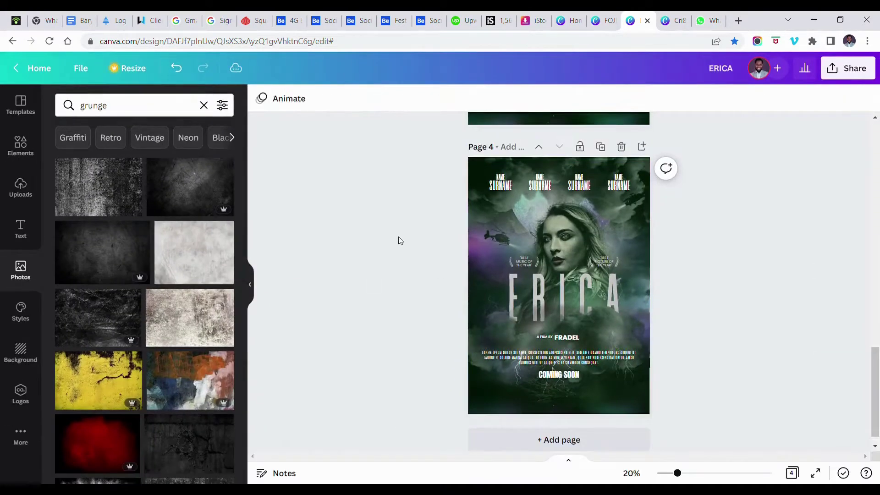
Remove the grunge texture from the page 4 poster to compare the look without it, and undo the removal
click(563, 163)
drag(566, 164, 565, 161)
click(672, 216)
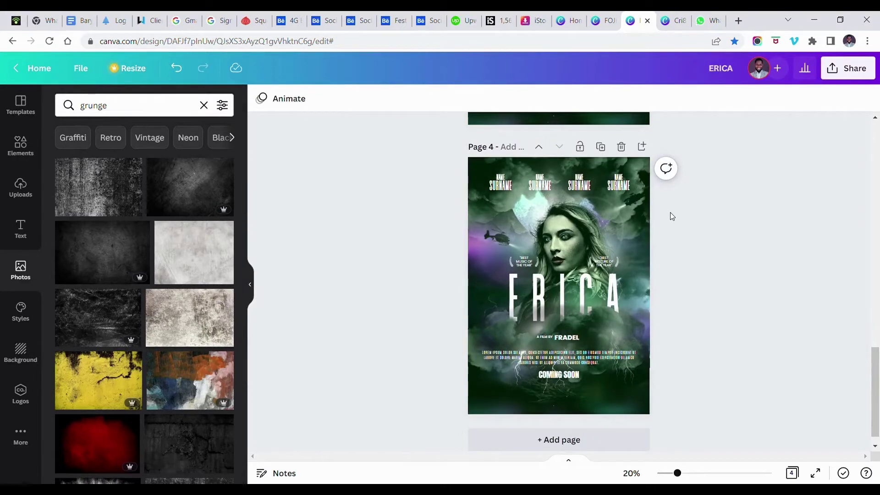
key(ctrl+z)
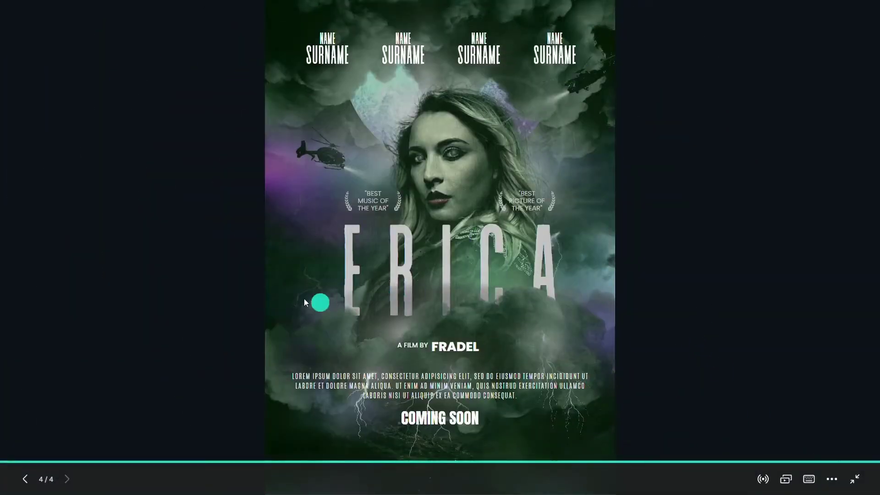
Compare the textured poster on page 4 with the untextured version on page 3 in full-screen view
click(31, 483)
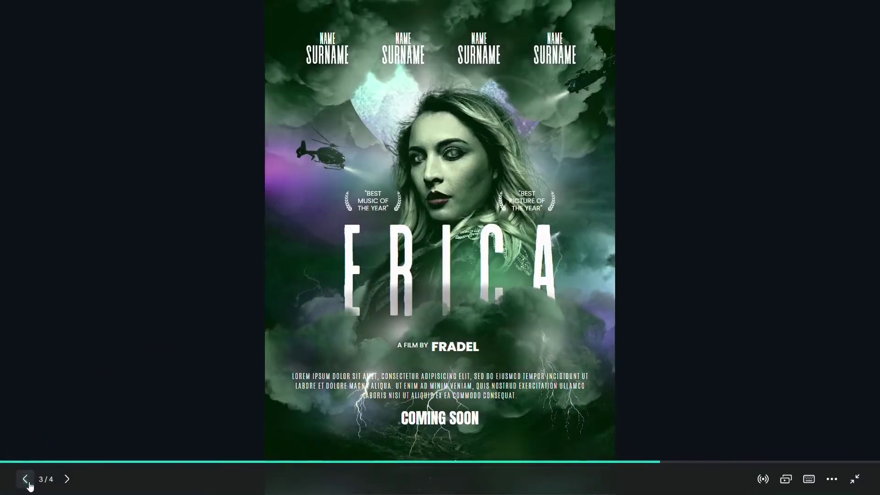